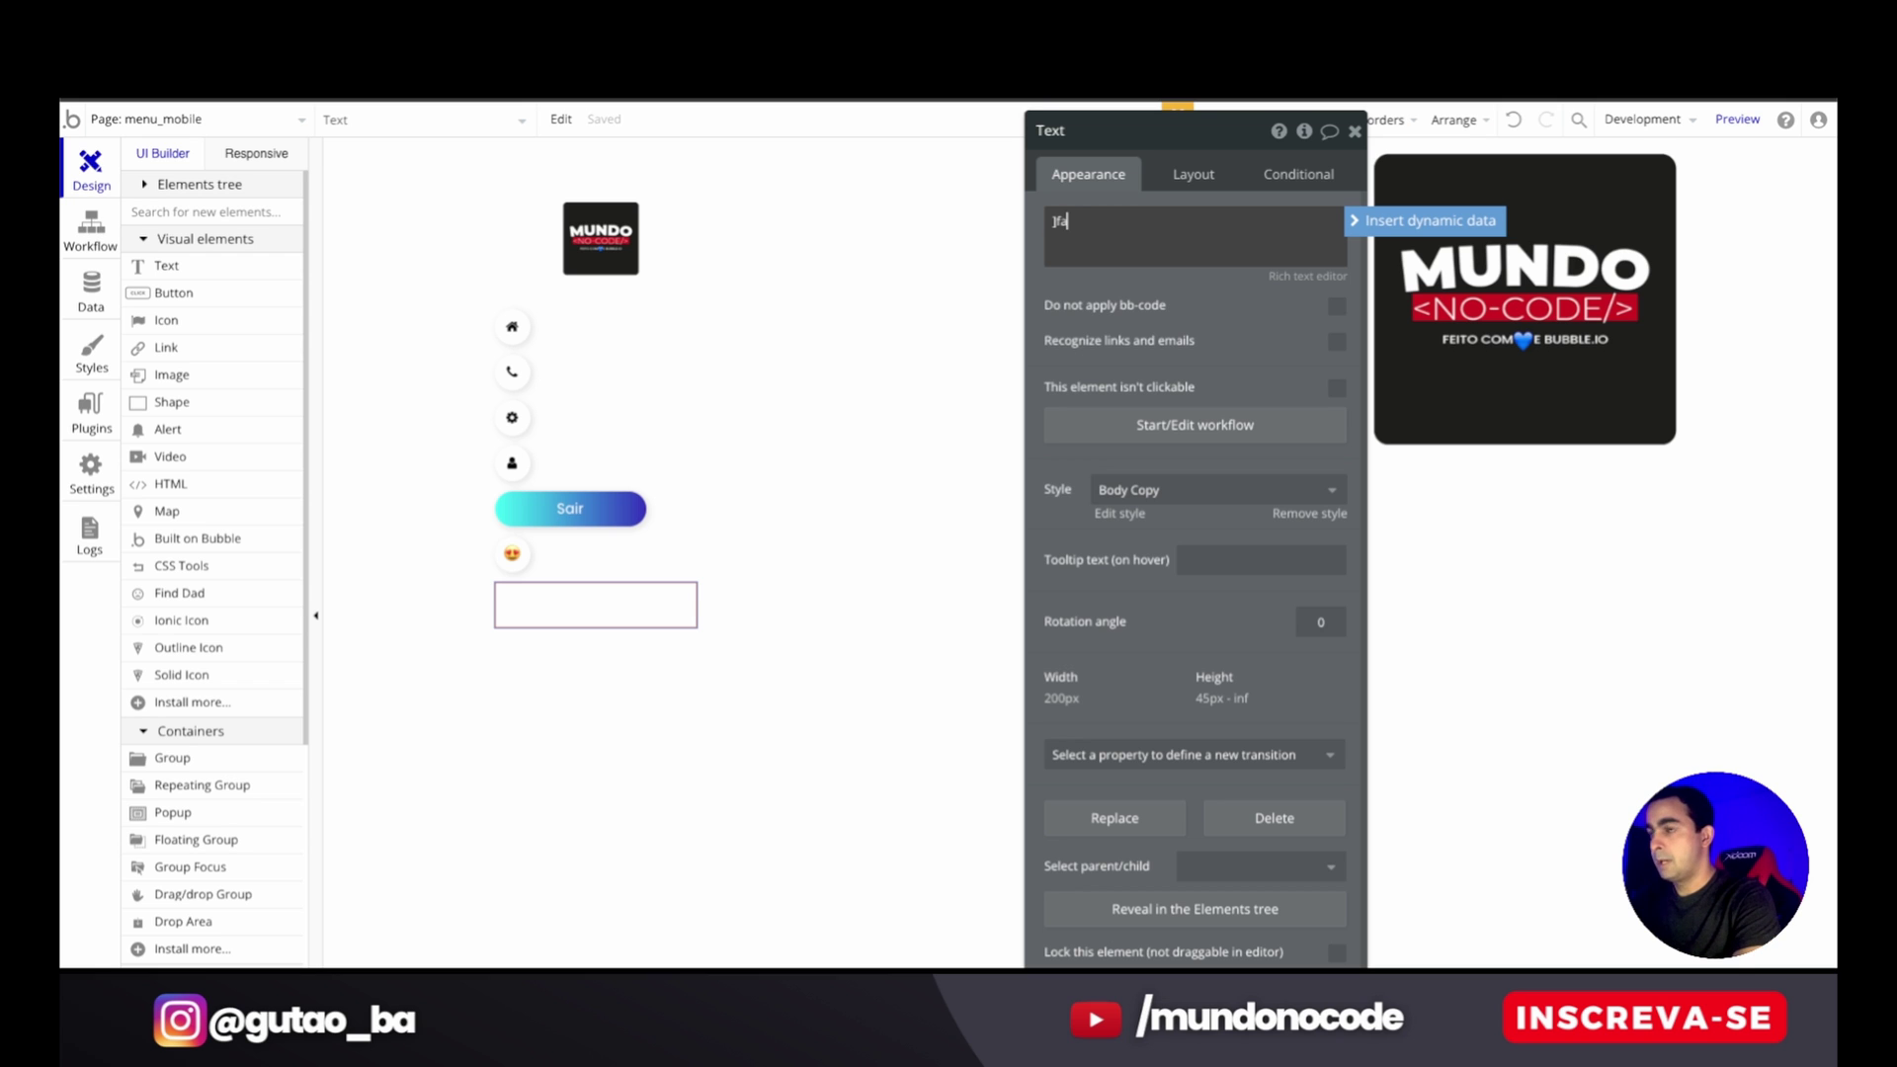
- Enter [fa]gear[\fa] as the content of the new text element below the emoji icon
key(BackSpace)
key(BackSpace)
key(BackSpace)
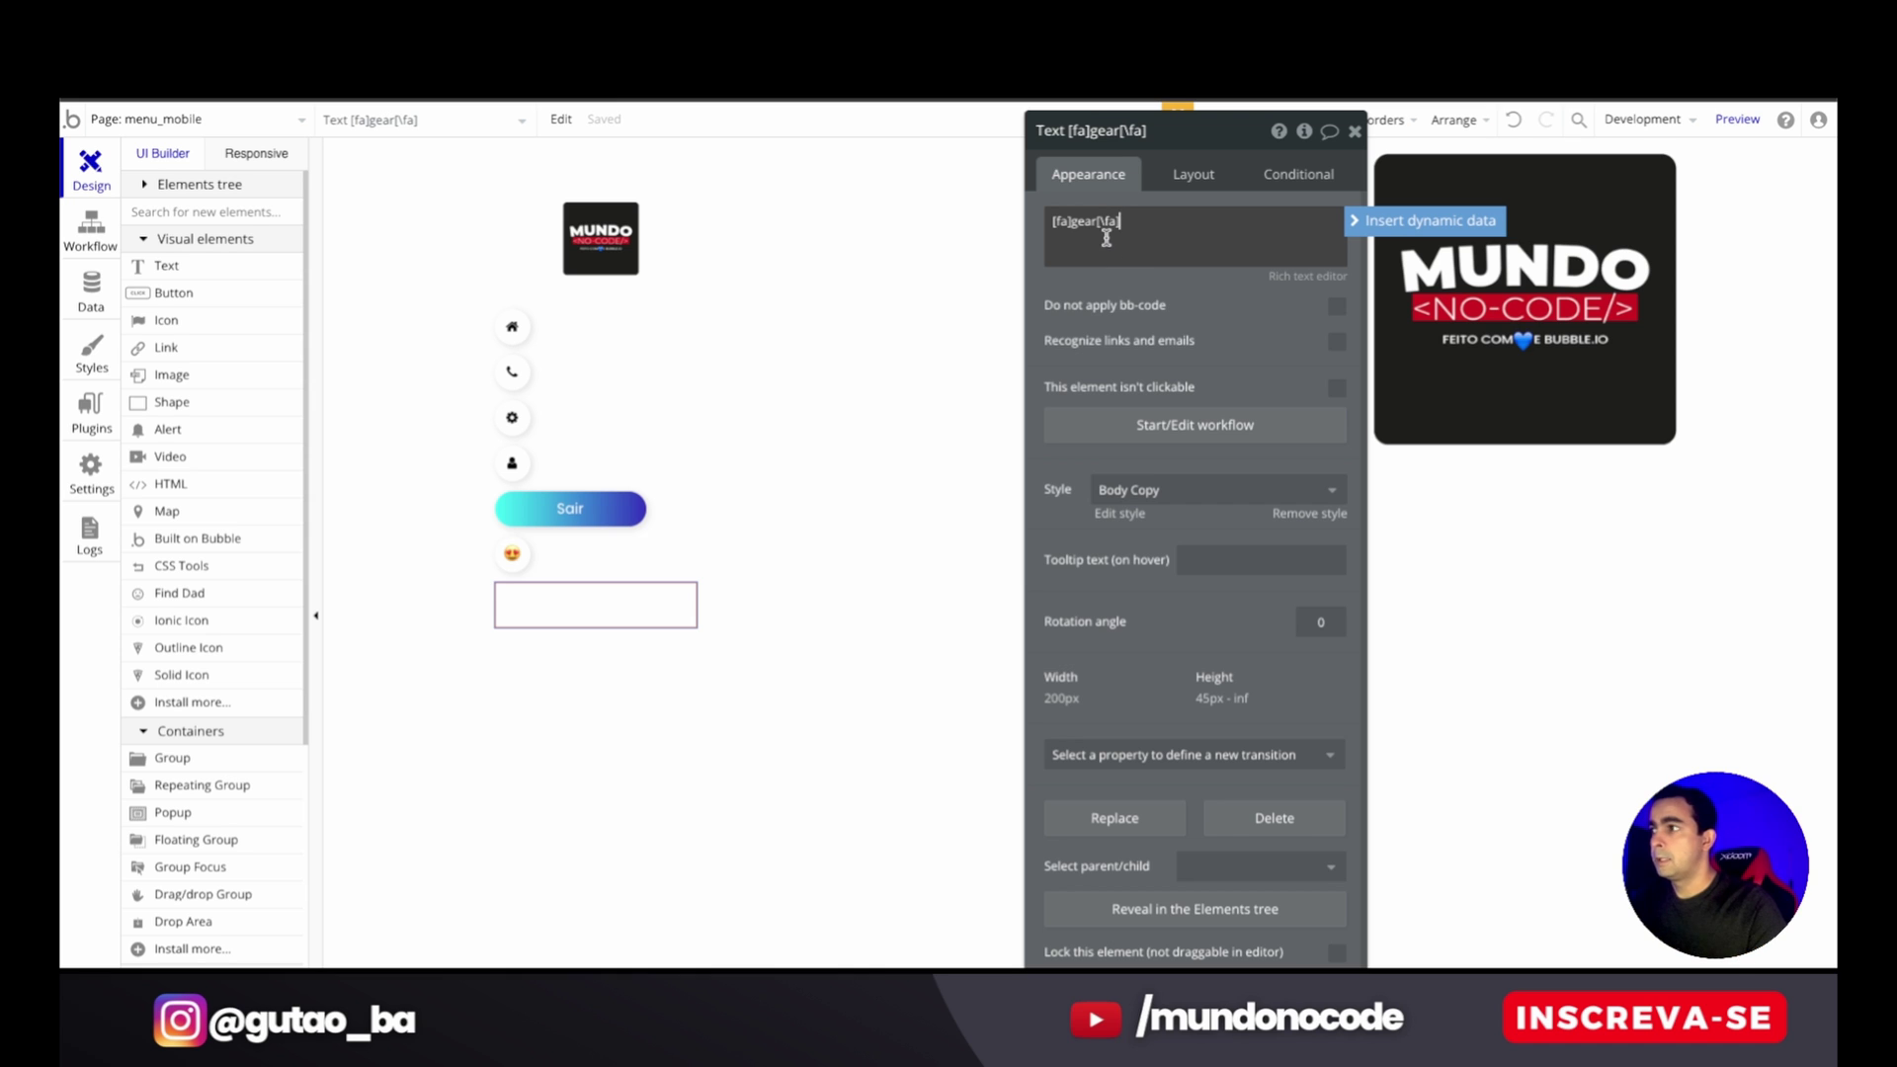
- Check the existing gear icon's text, and correct the new text element's closing tag so it reads [fa]gear[/fa]
click(514, 419)
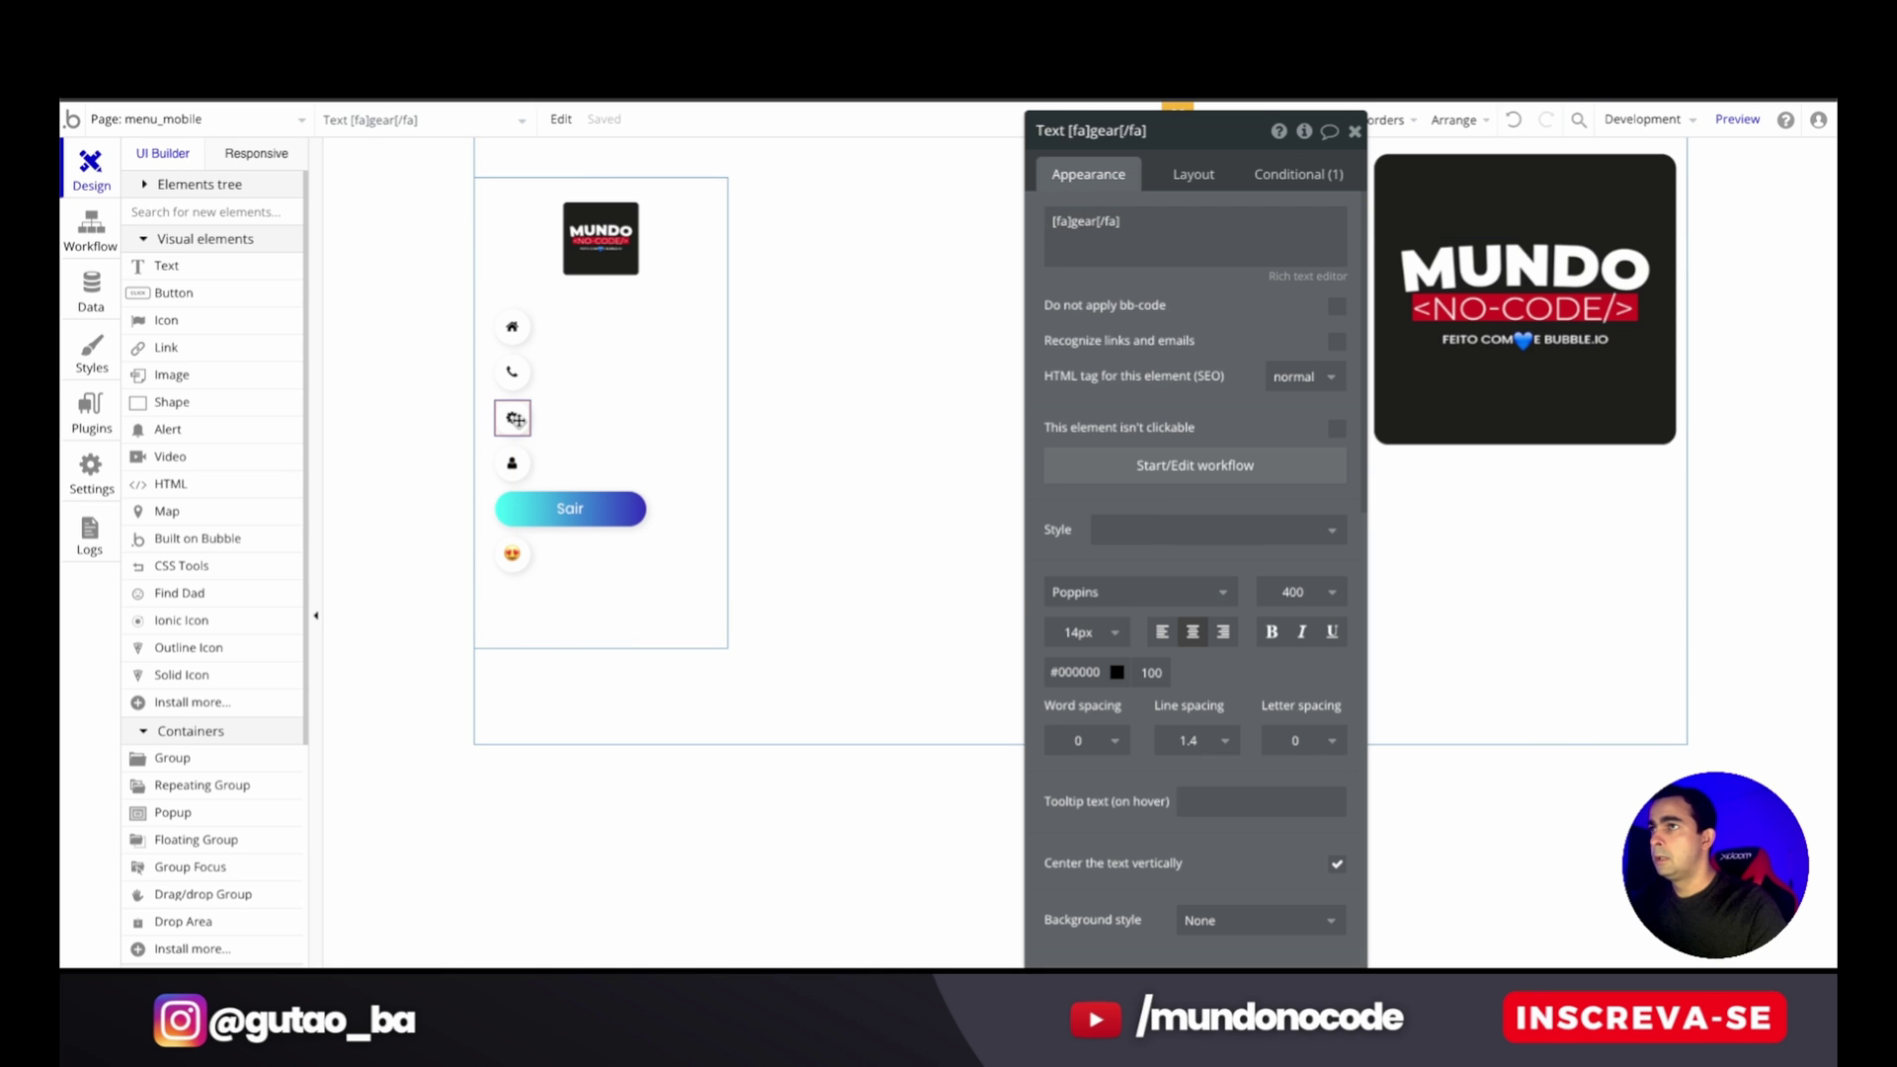
click(512, 553)
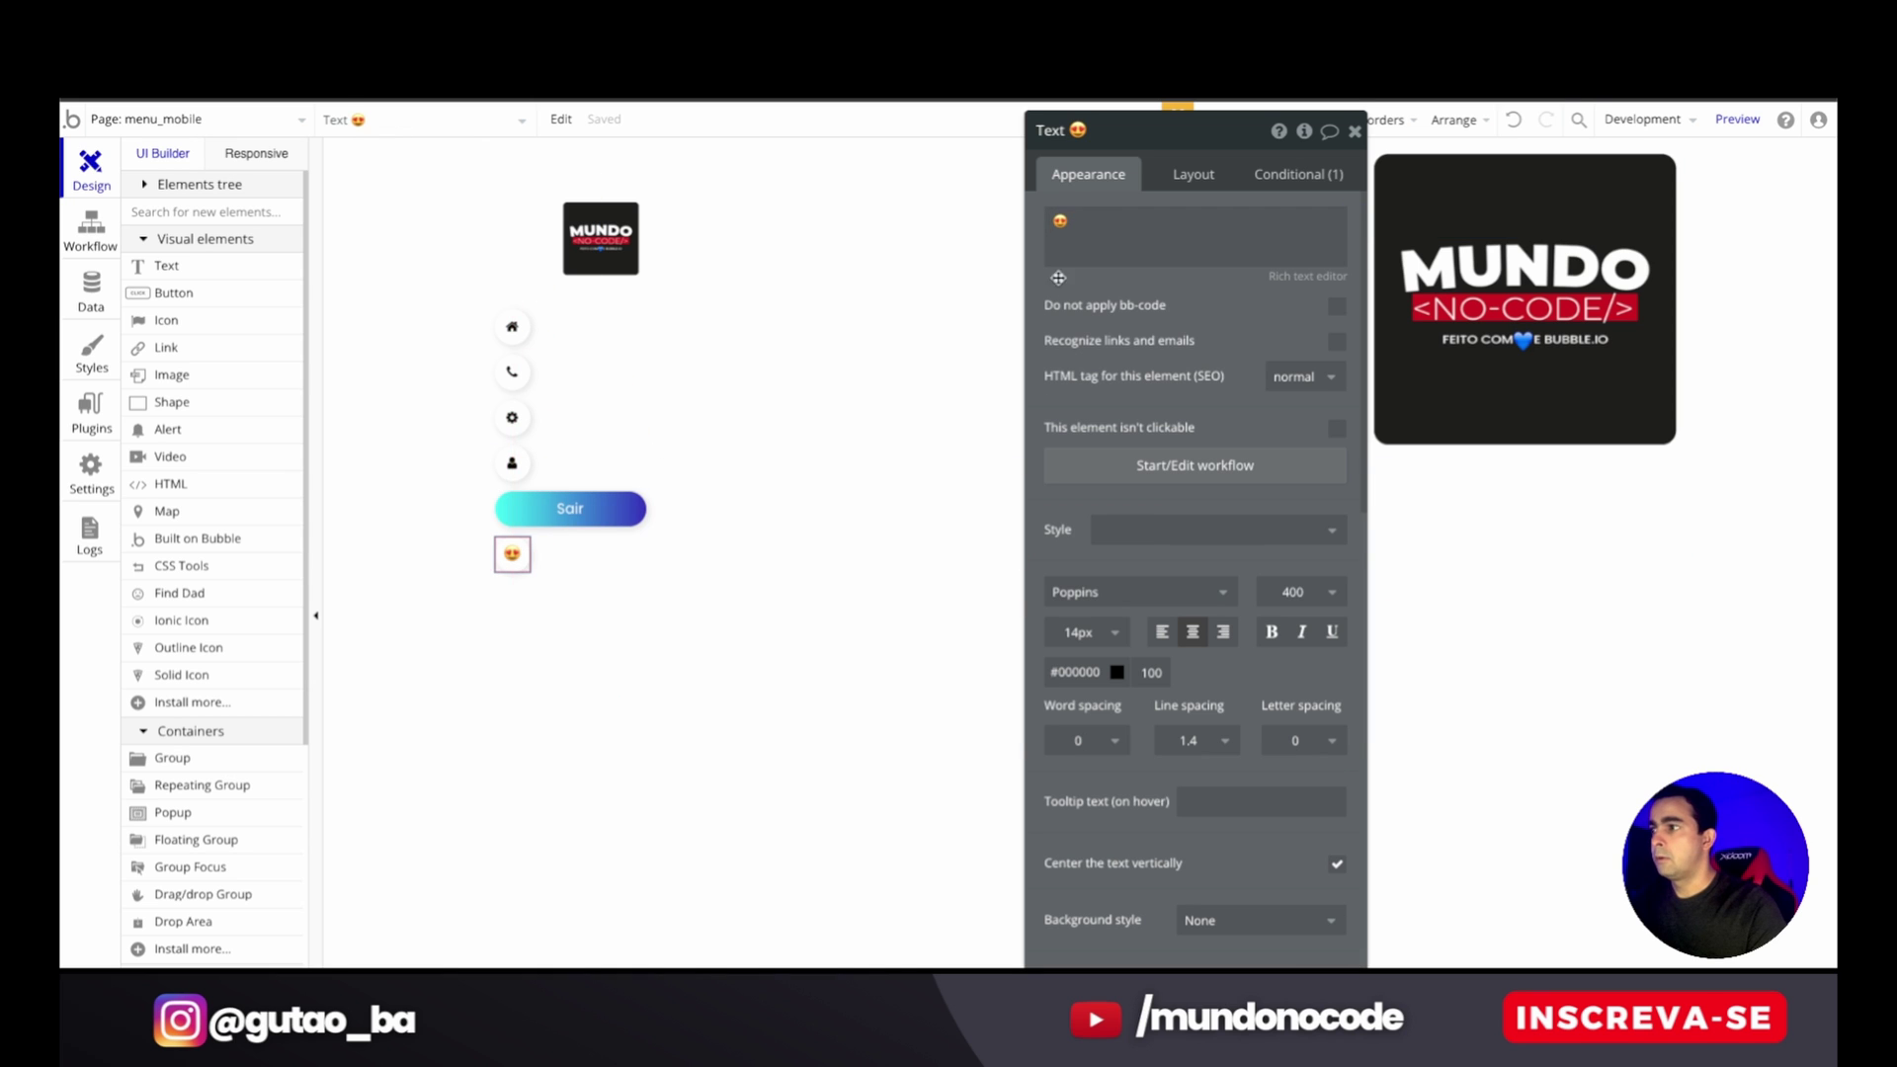
key(ctrl+v)
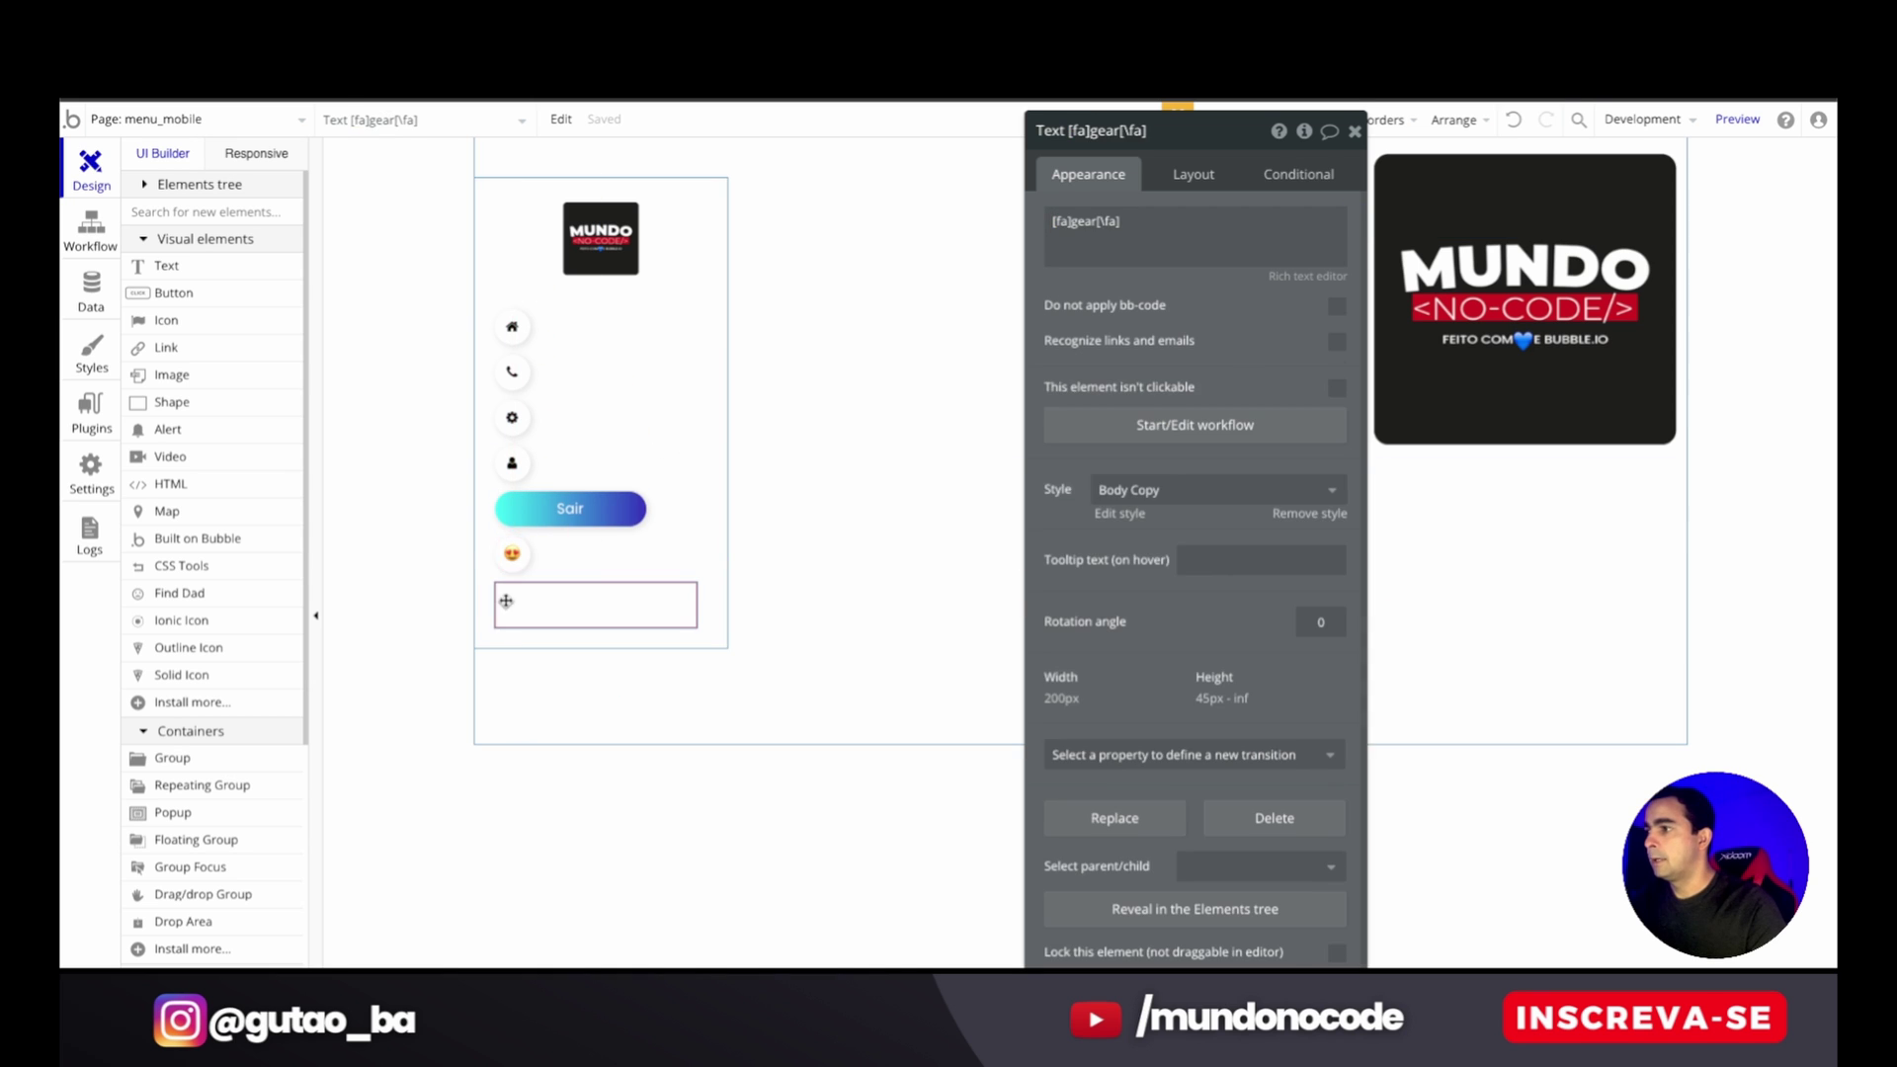
triple_click(1107, 223)
click(1106, 223)
key(BackSpace)
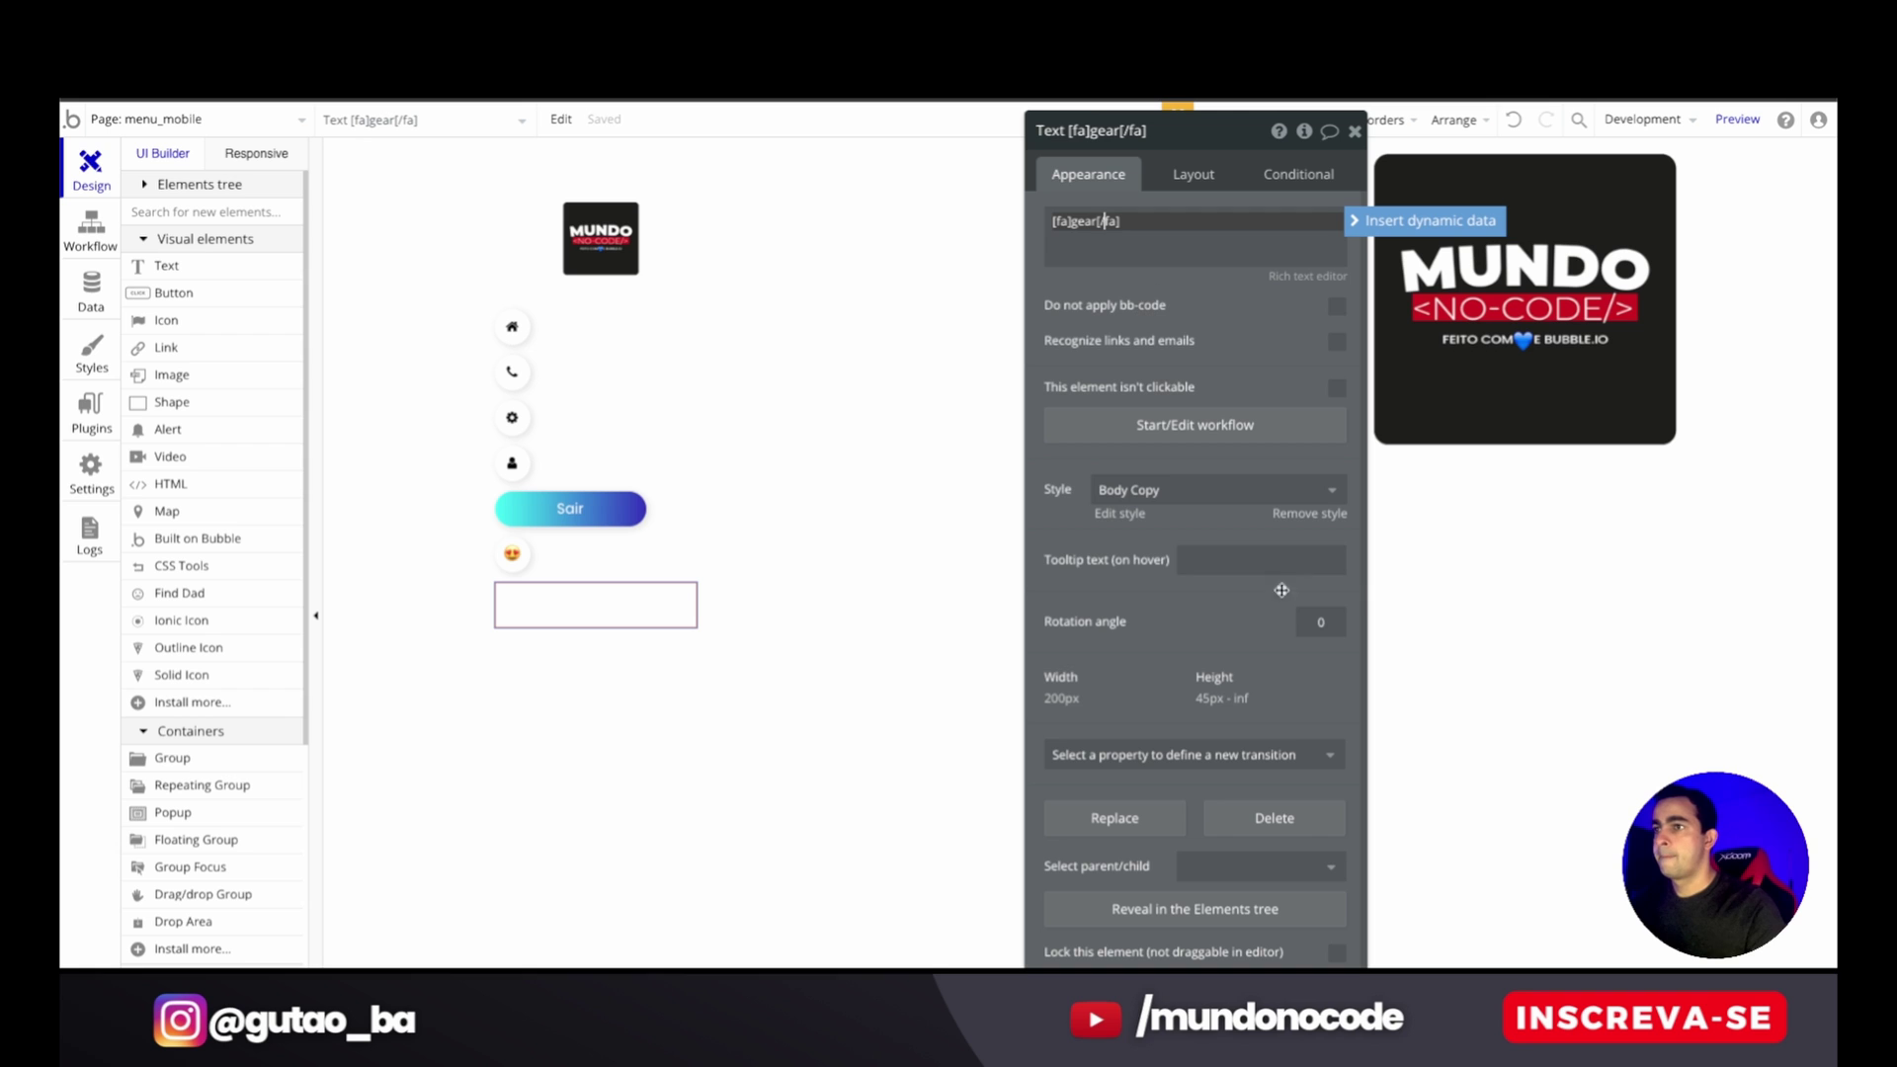
- Remove the Body Copy style from the new gear text element and keep its font colour at #000000
click(1309, 512)
click(1079, 671)
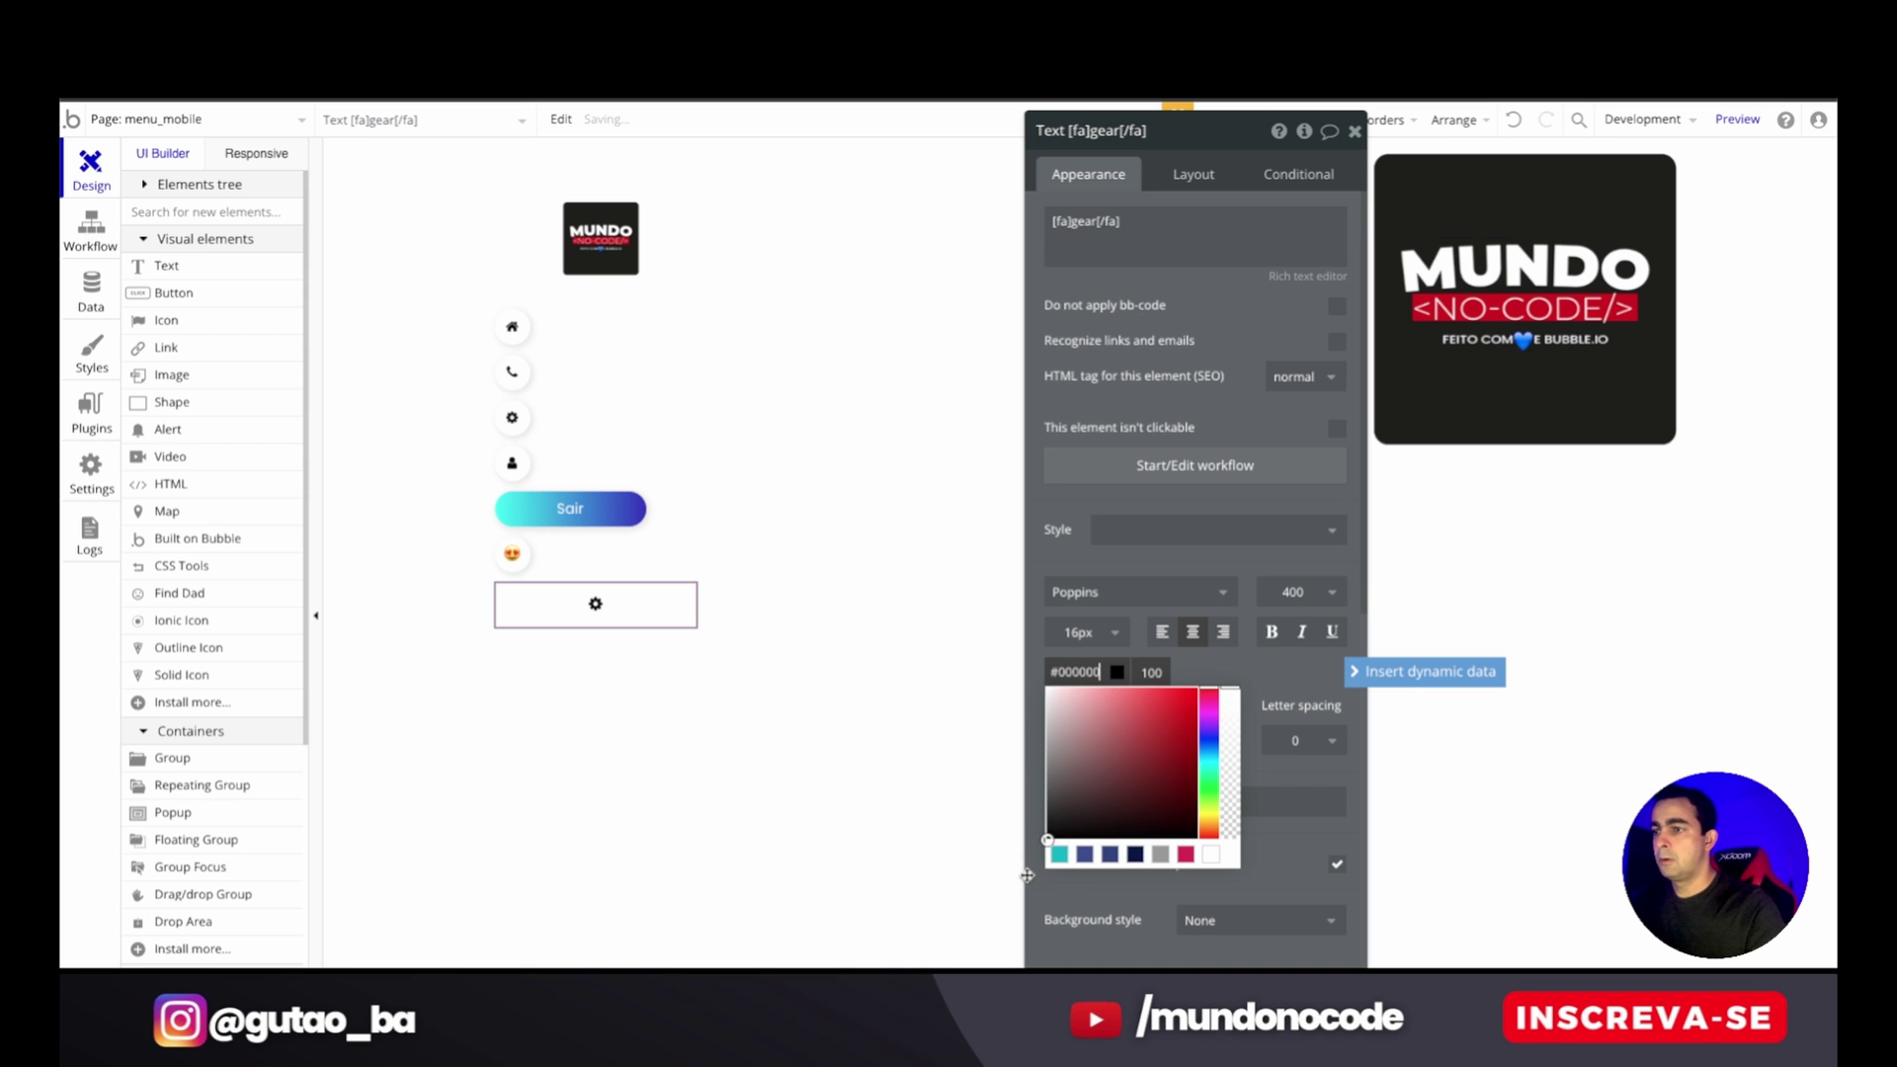
click(1032, 760)
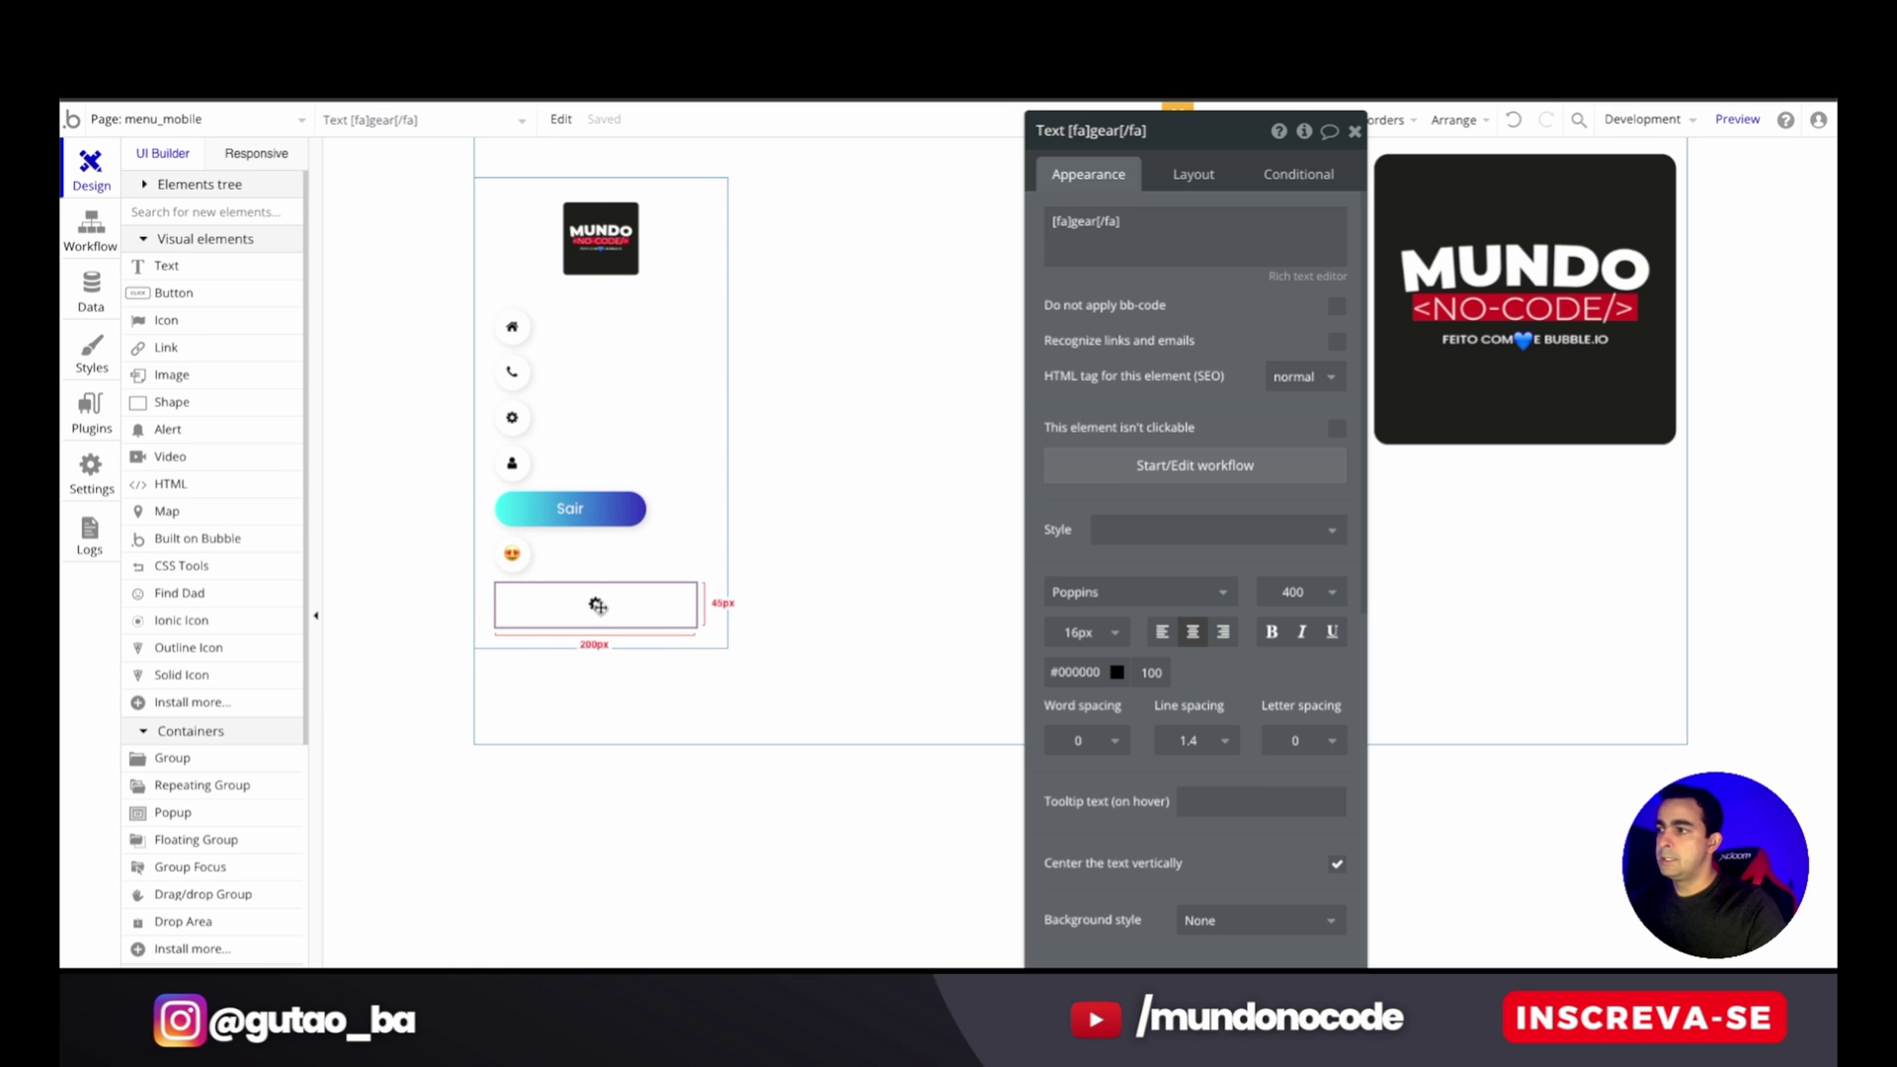
- Consult the Font Awesome 4.7 icon list for icon names usable in the [fa] tags and return to the editor
key(ctrl+Tab)
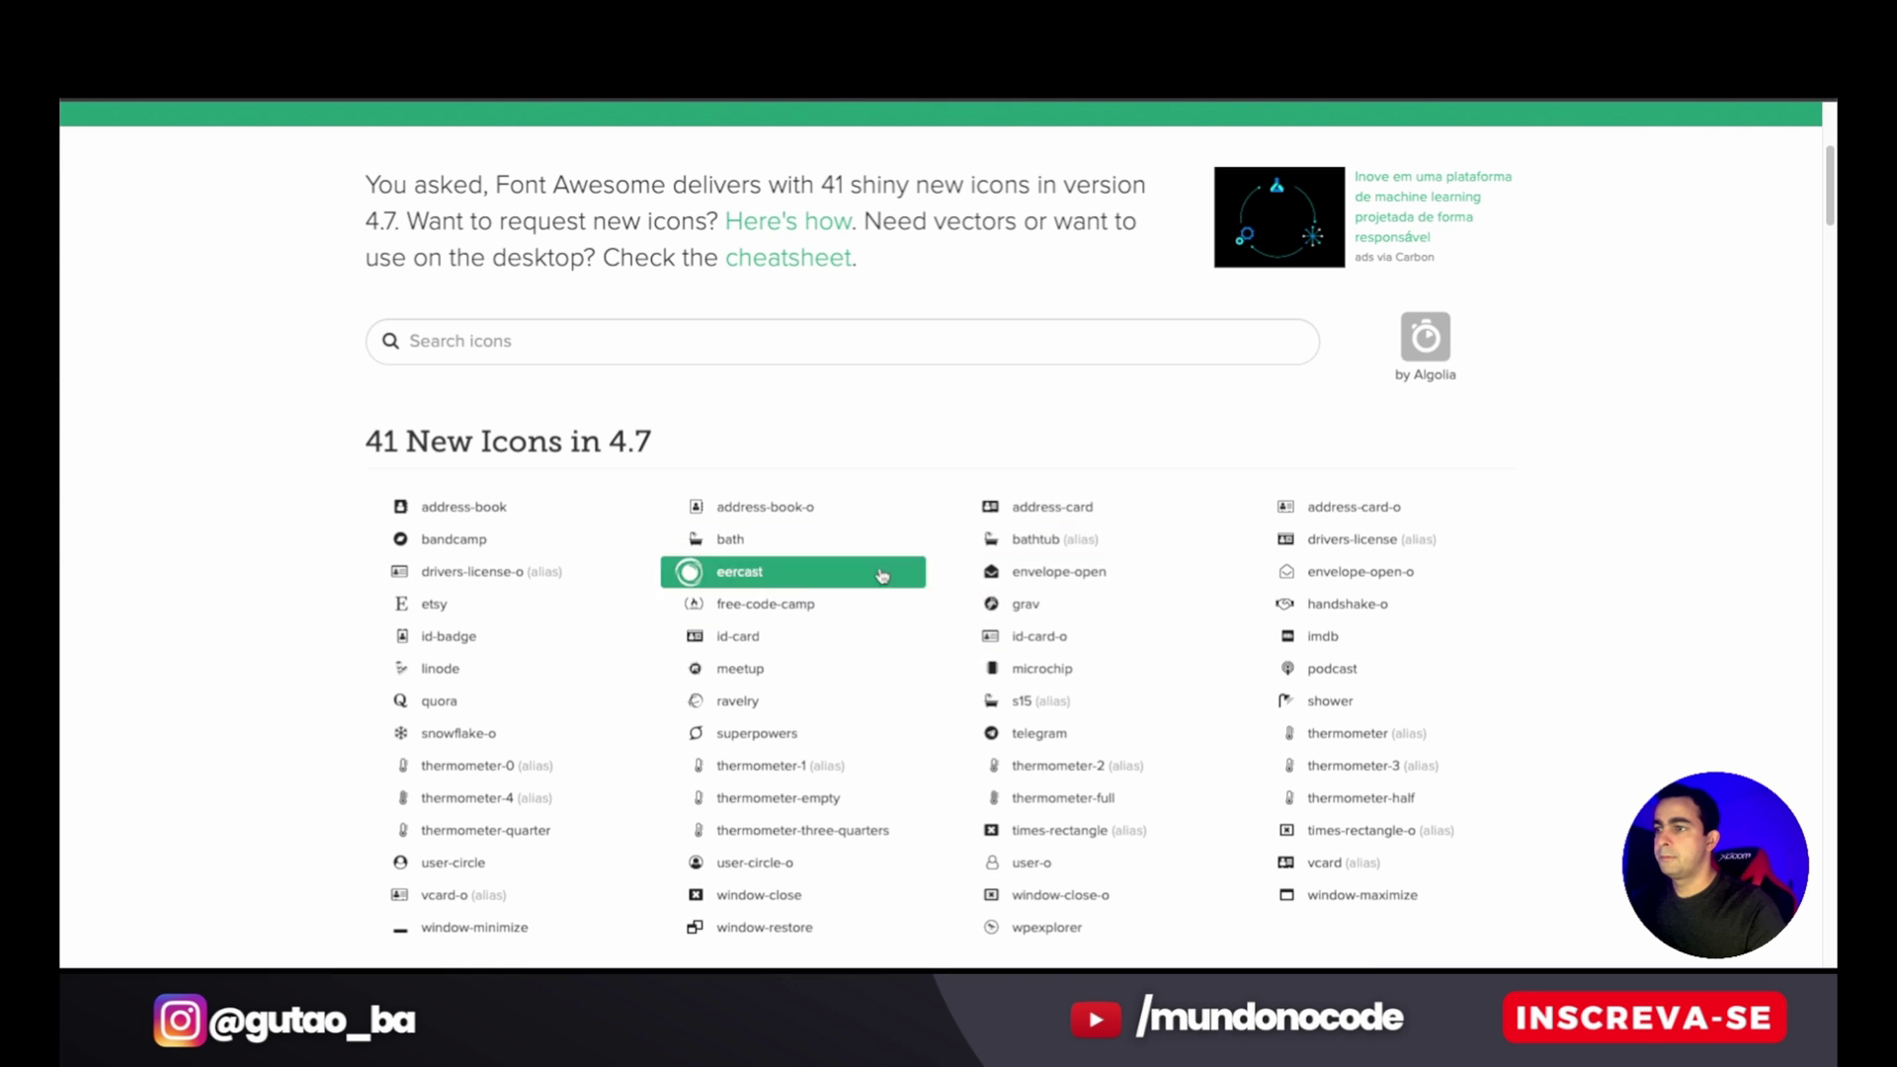
click(713, 338)
text(gear[/fa)
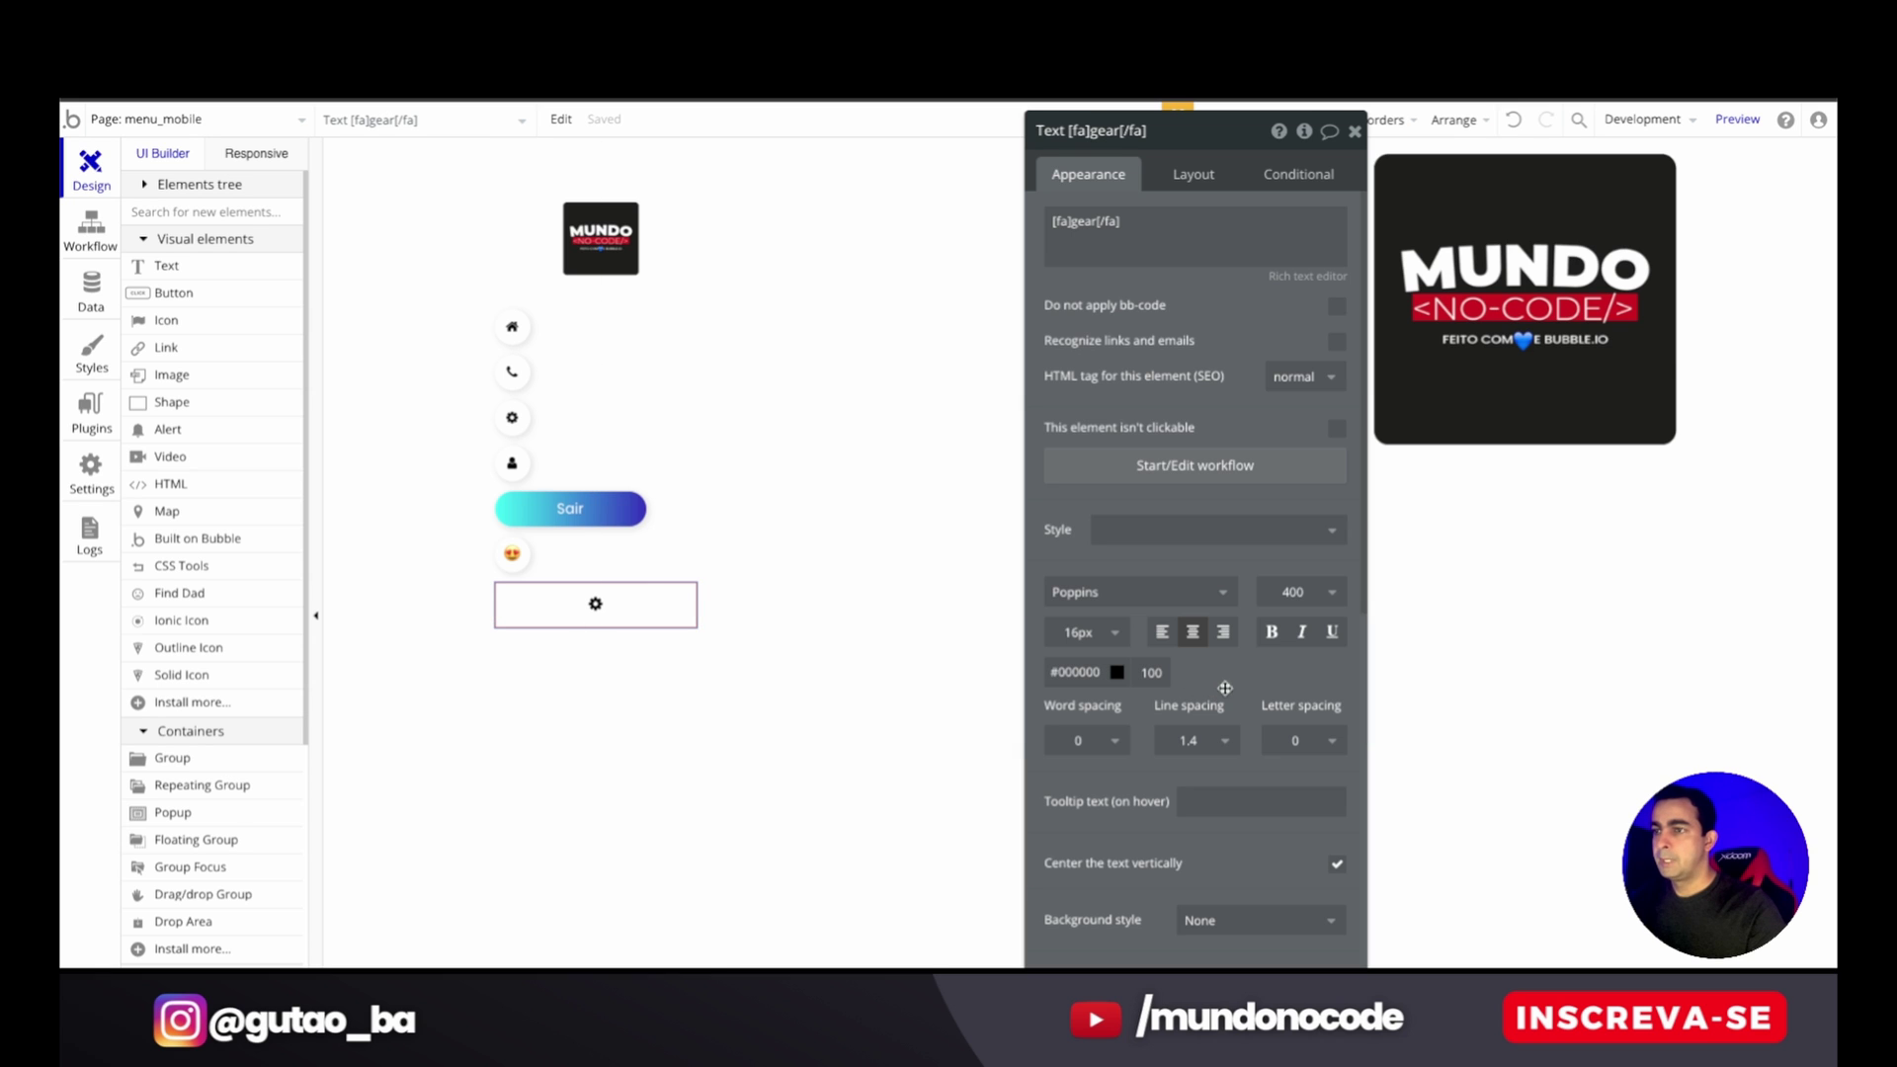
- Turn the new gear text's vertical centering off and back on to compare the icon's position
drag(1269, 771, 1259, 746)
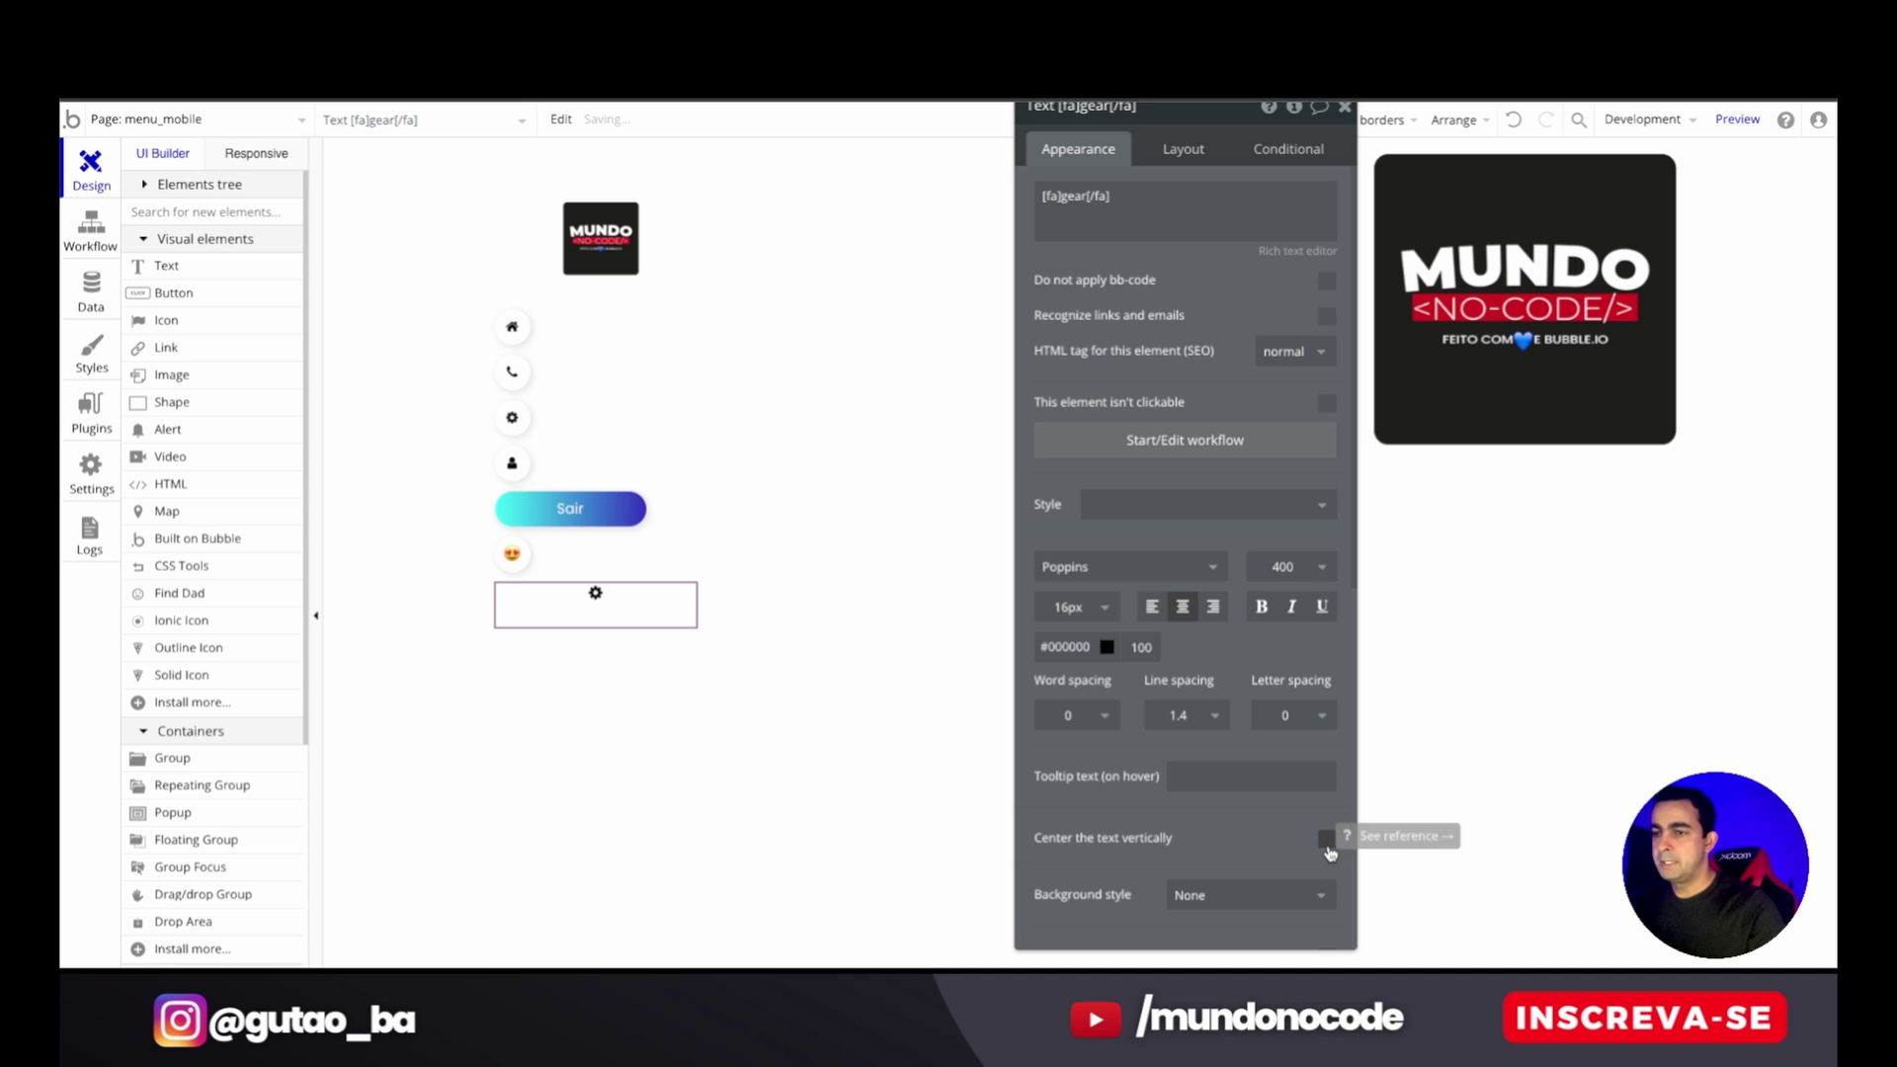
click(1328, 845)
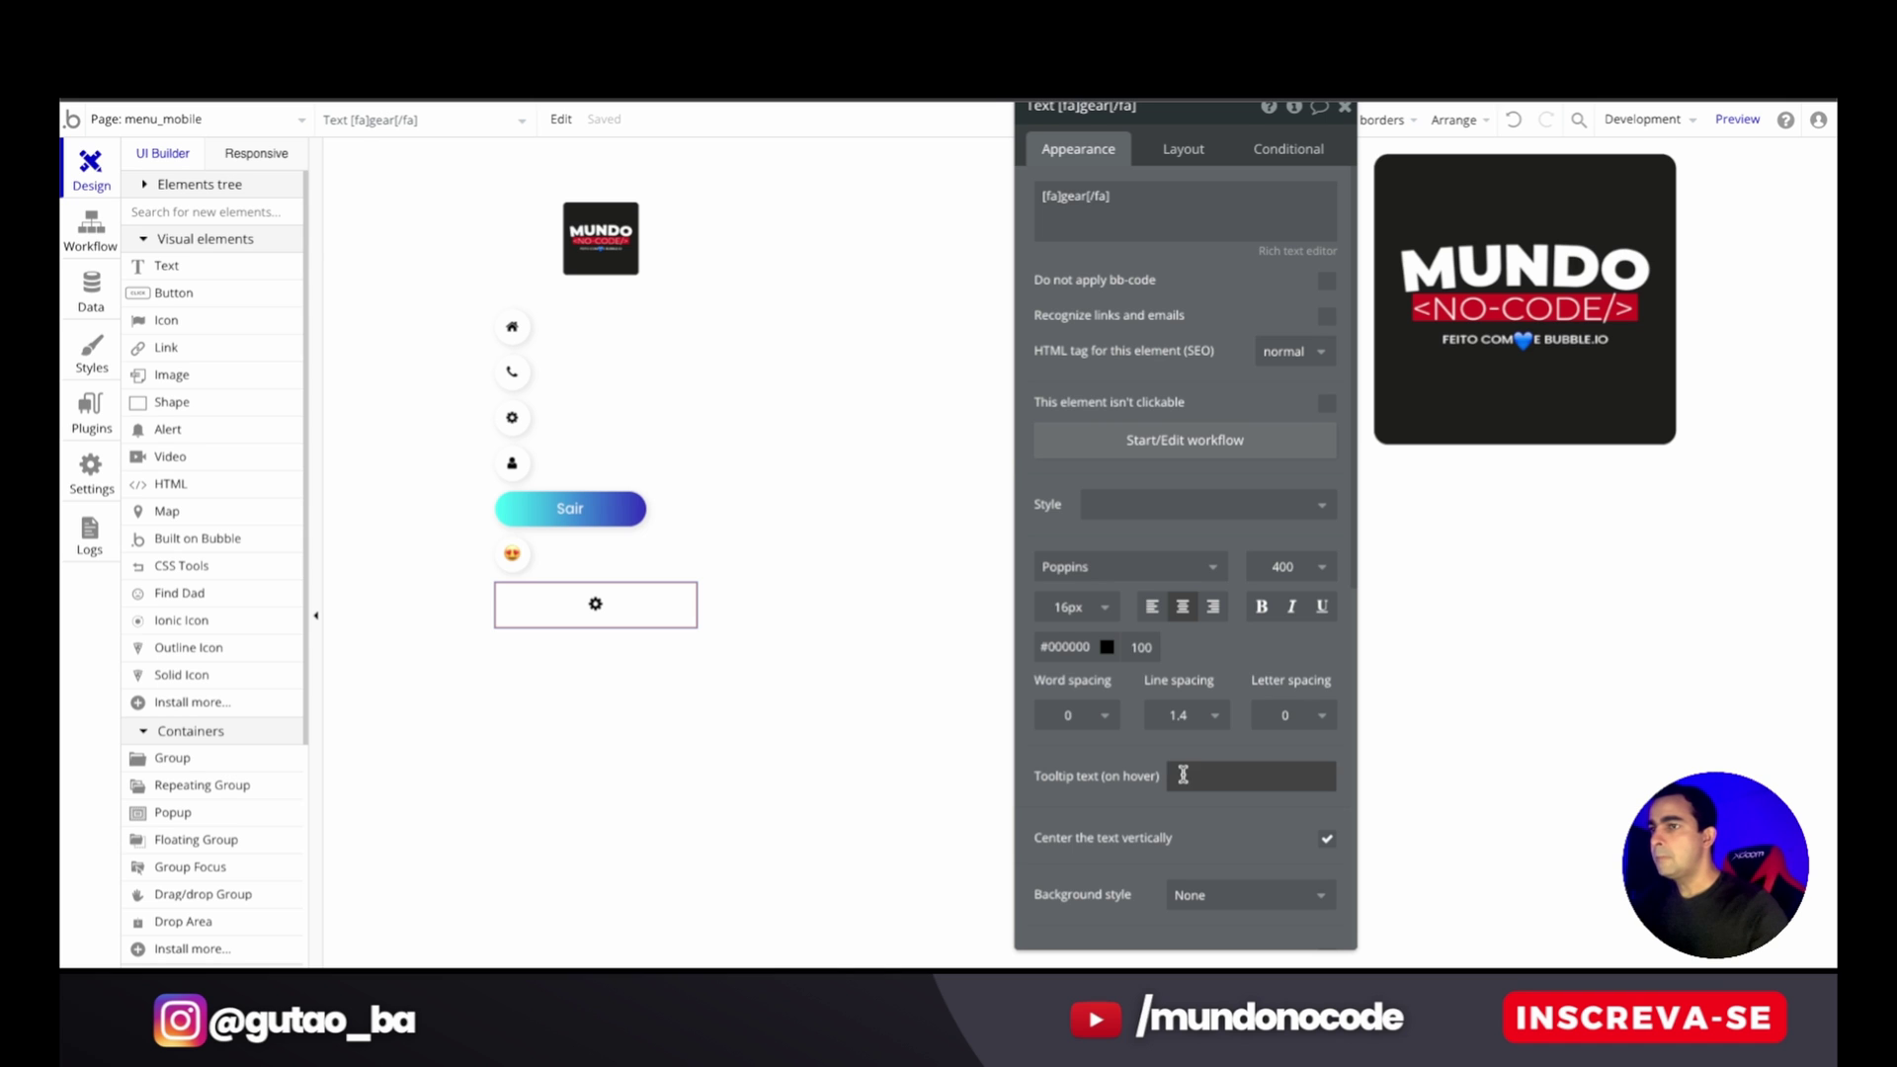
drag(1144, 749, 1080, 753)
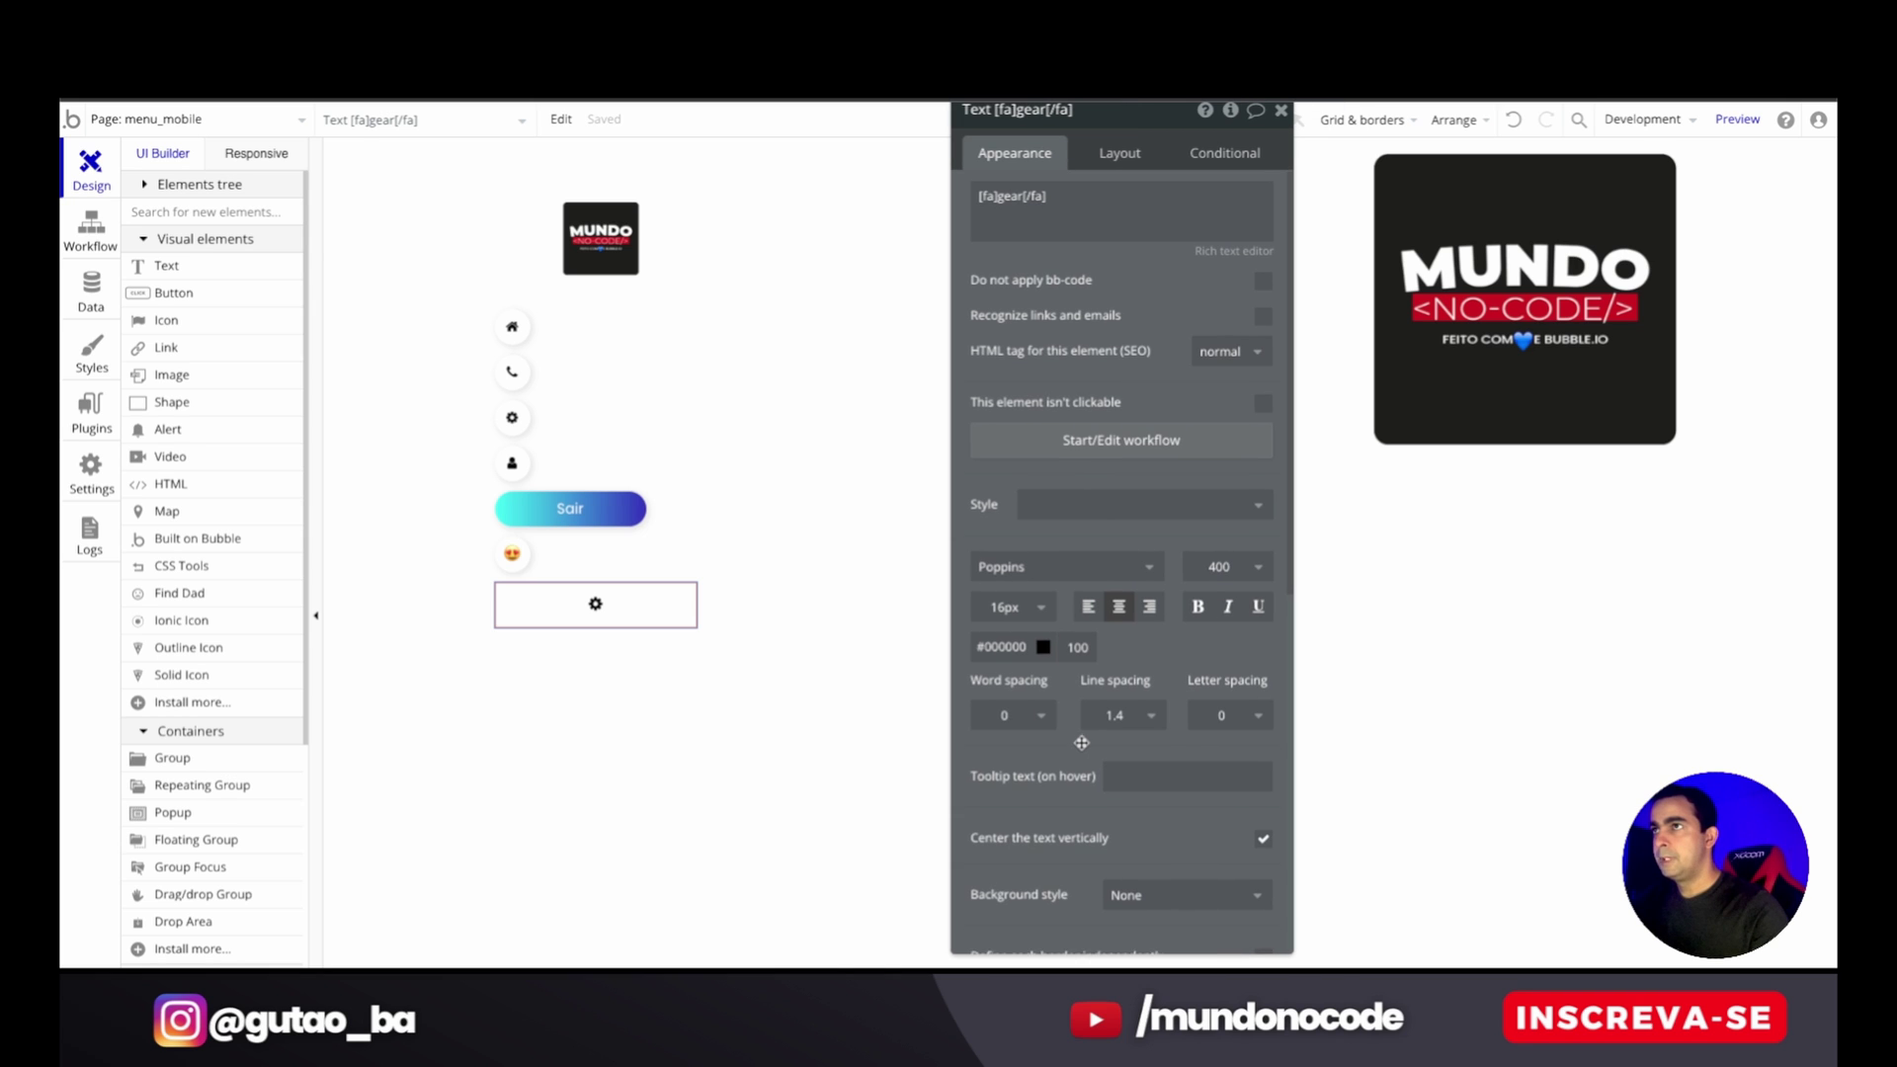
- Match the emoji icon's size by giving the new gear text a fixed width of 35 px and a fixed height of 35 px
click(1106, 217)
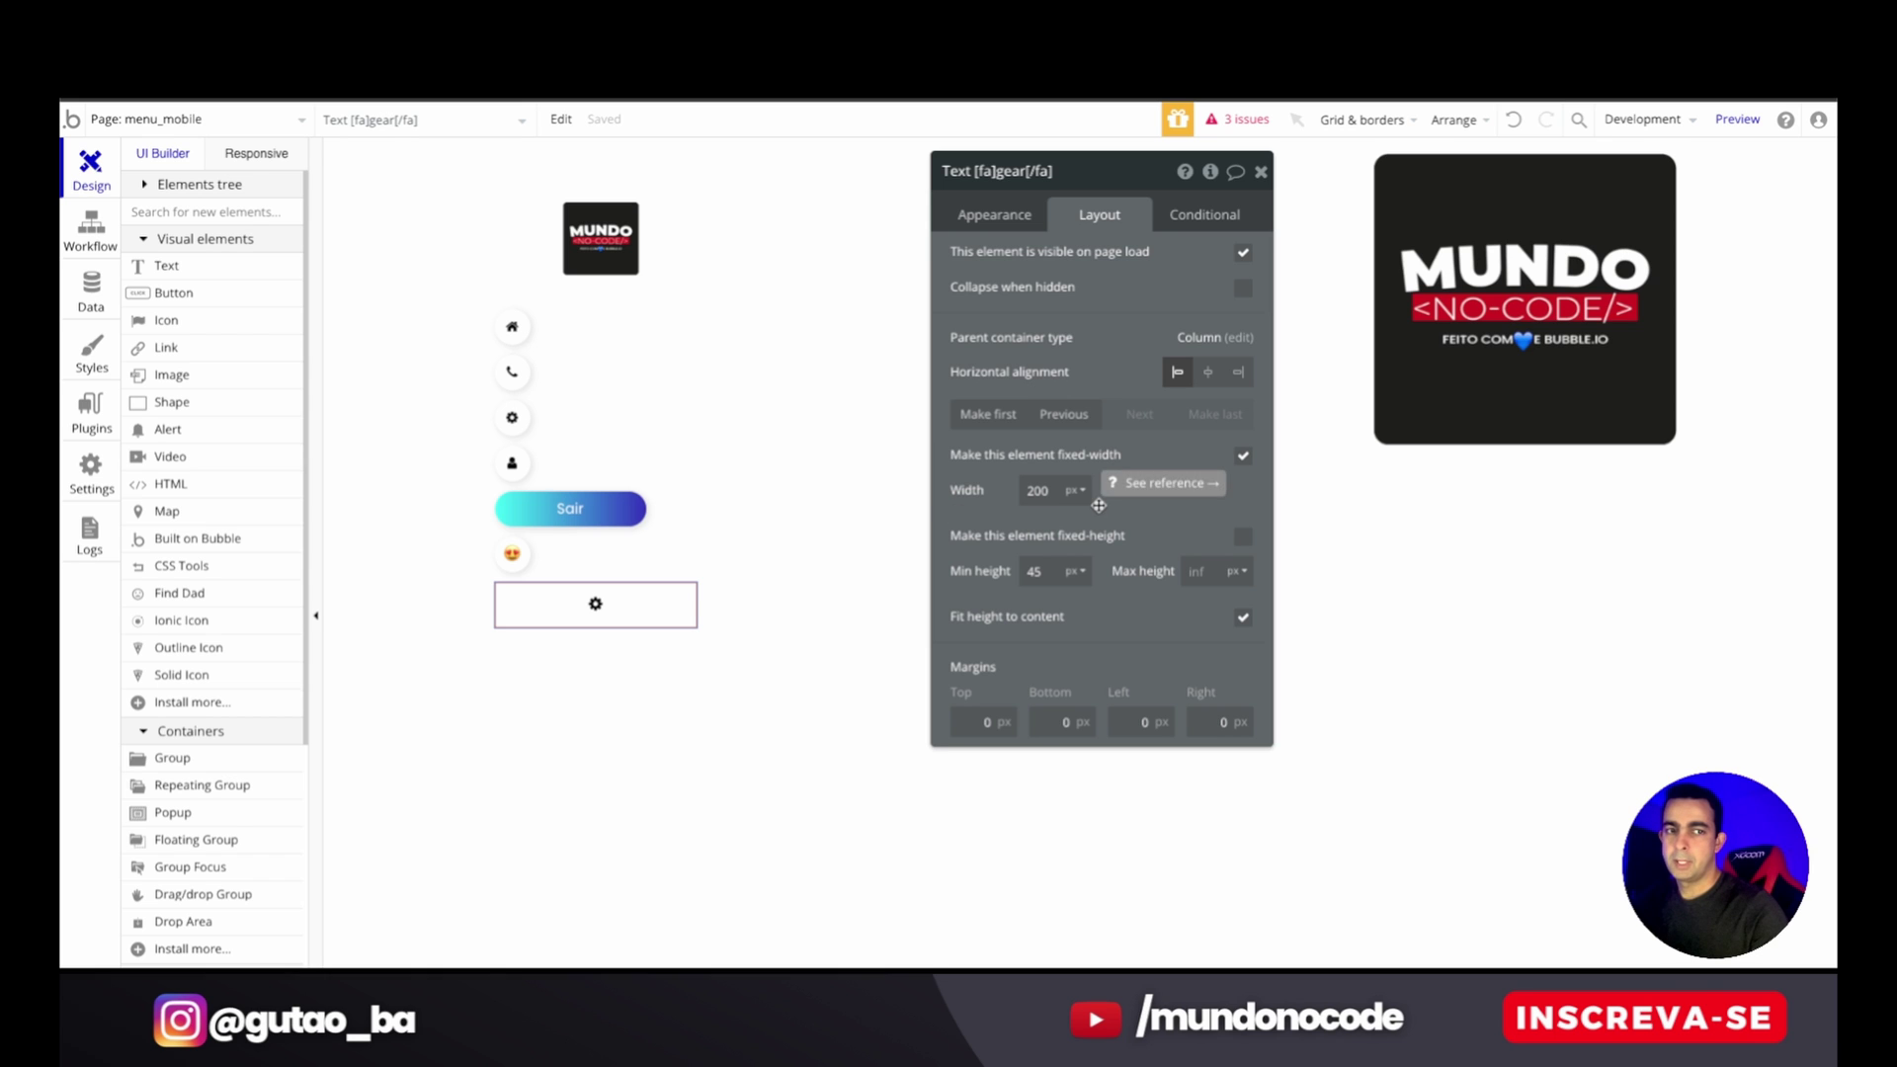
click(513, 556)
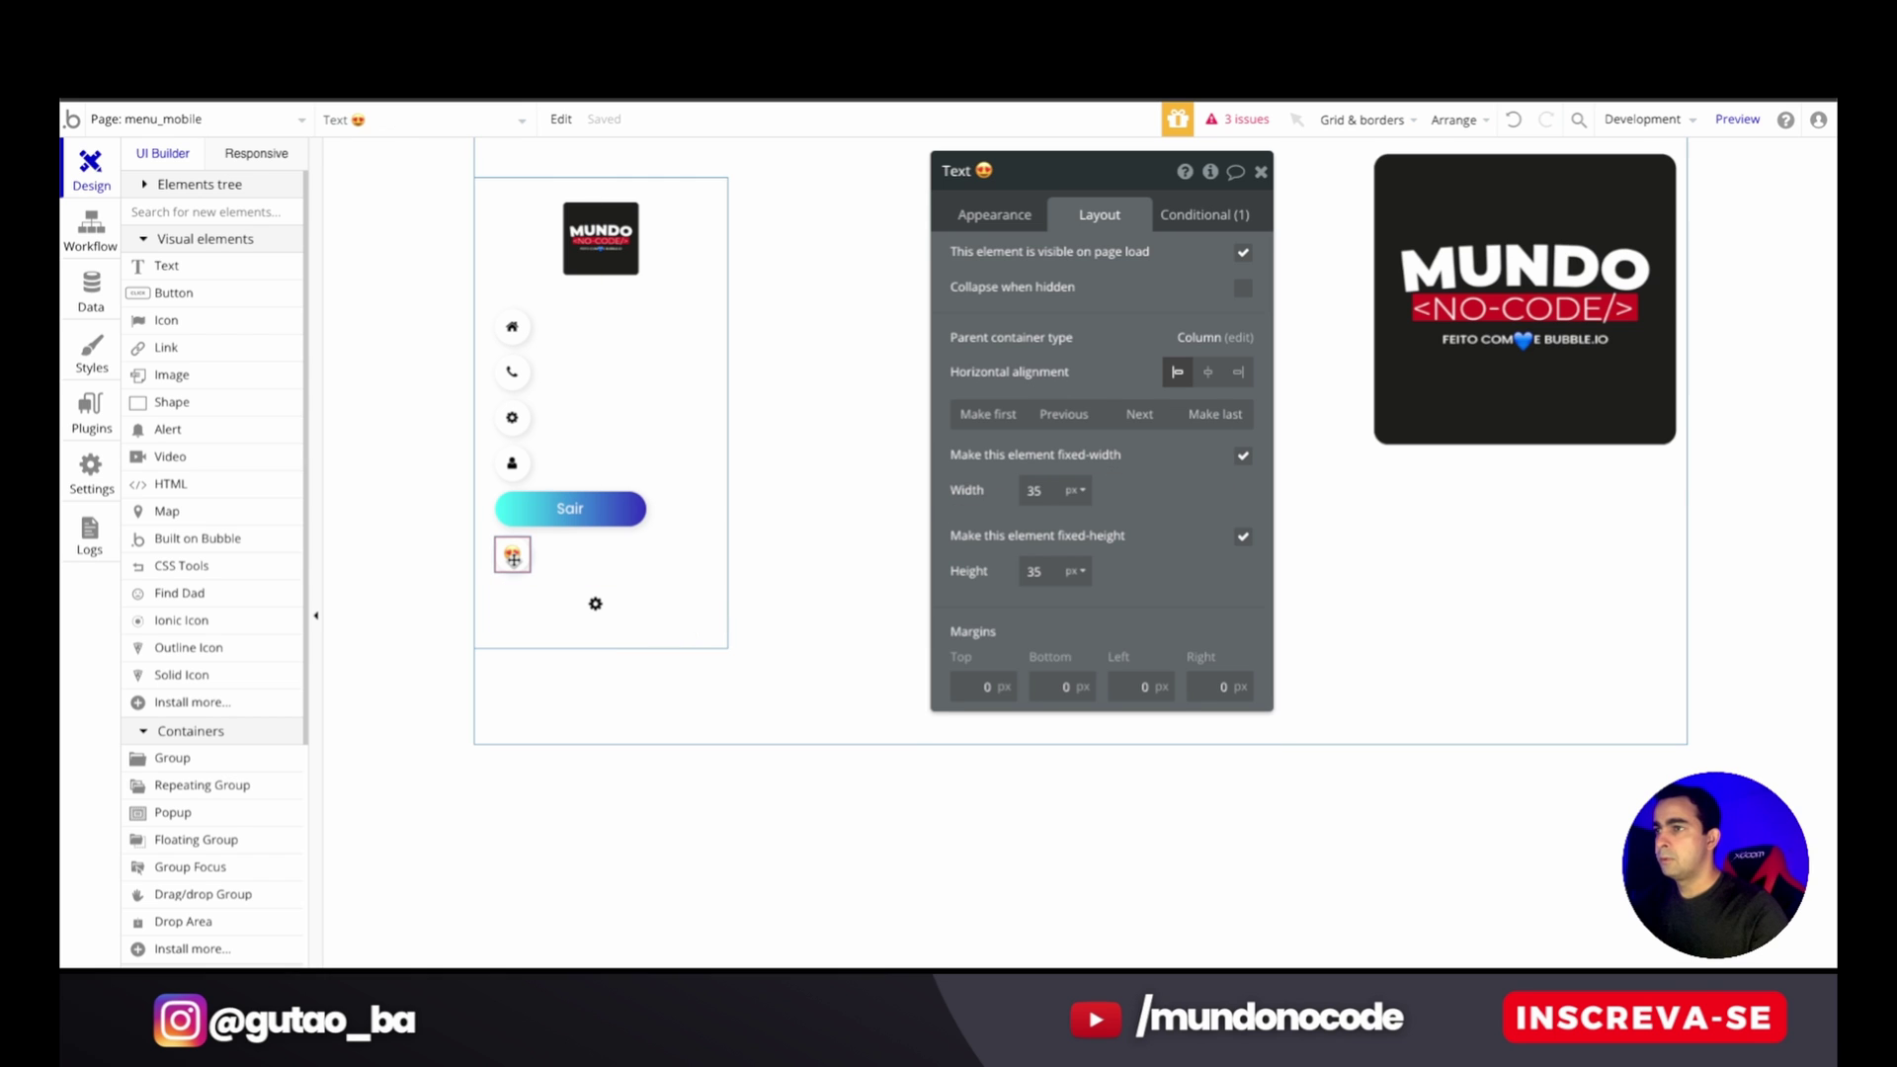
click(581, 614)
double_click(1039, 491)
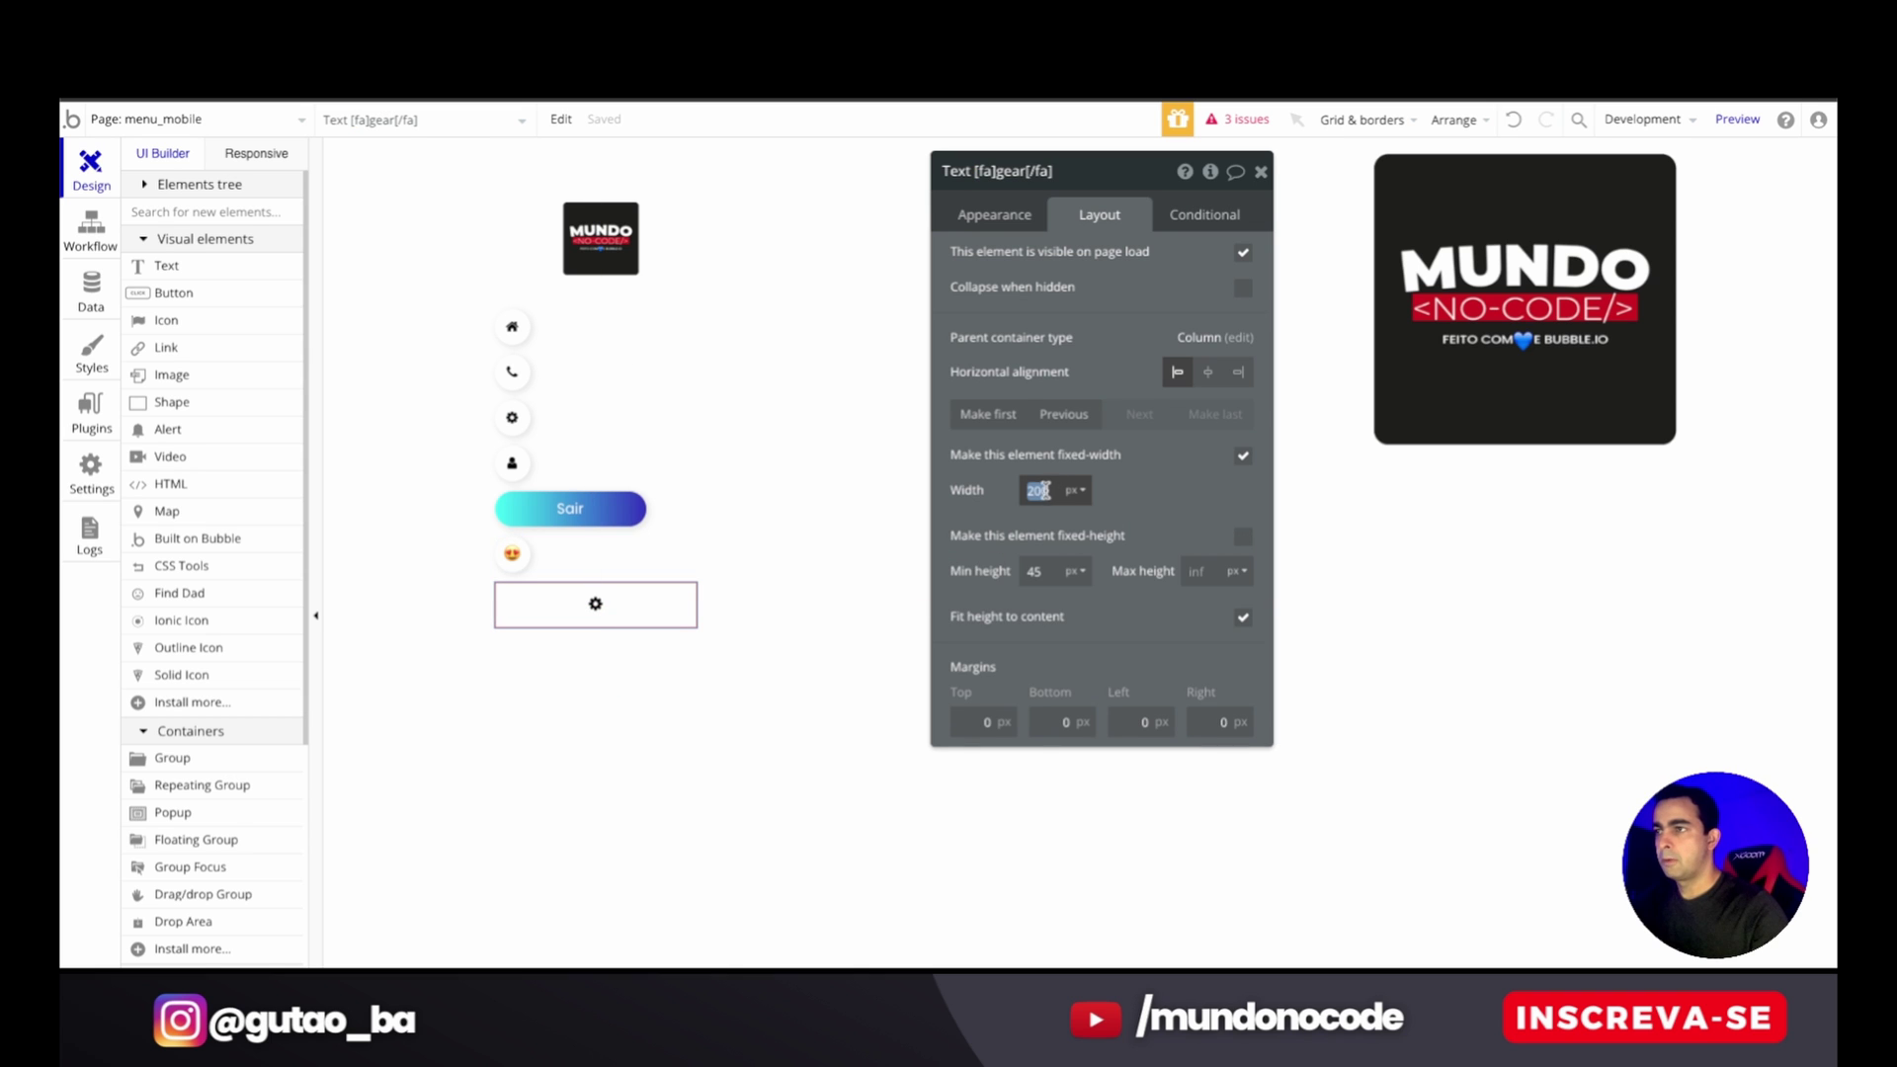
text(35)
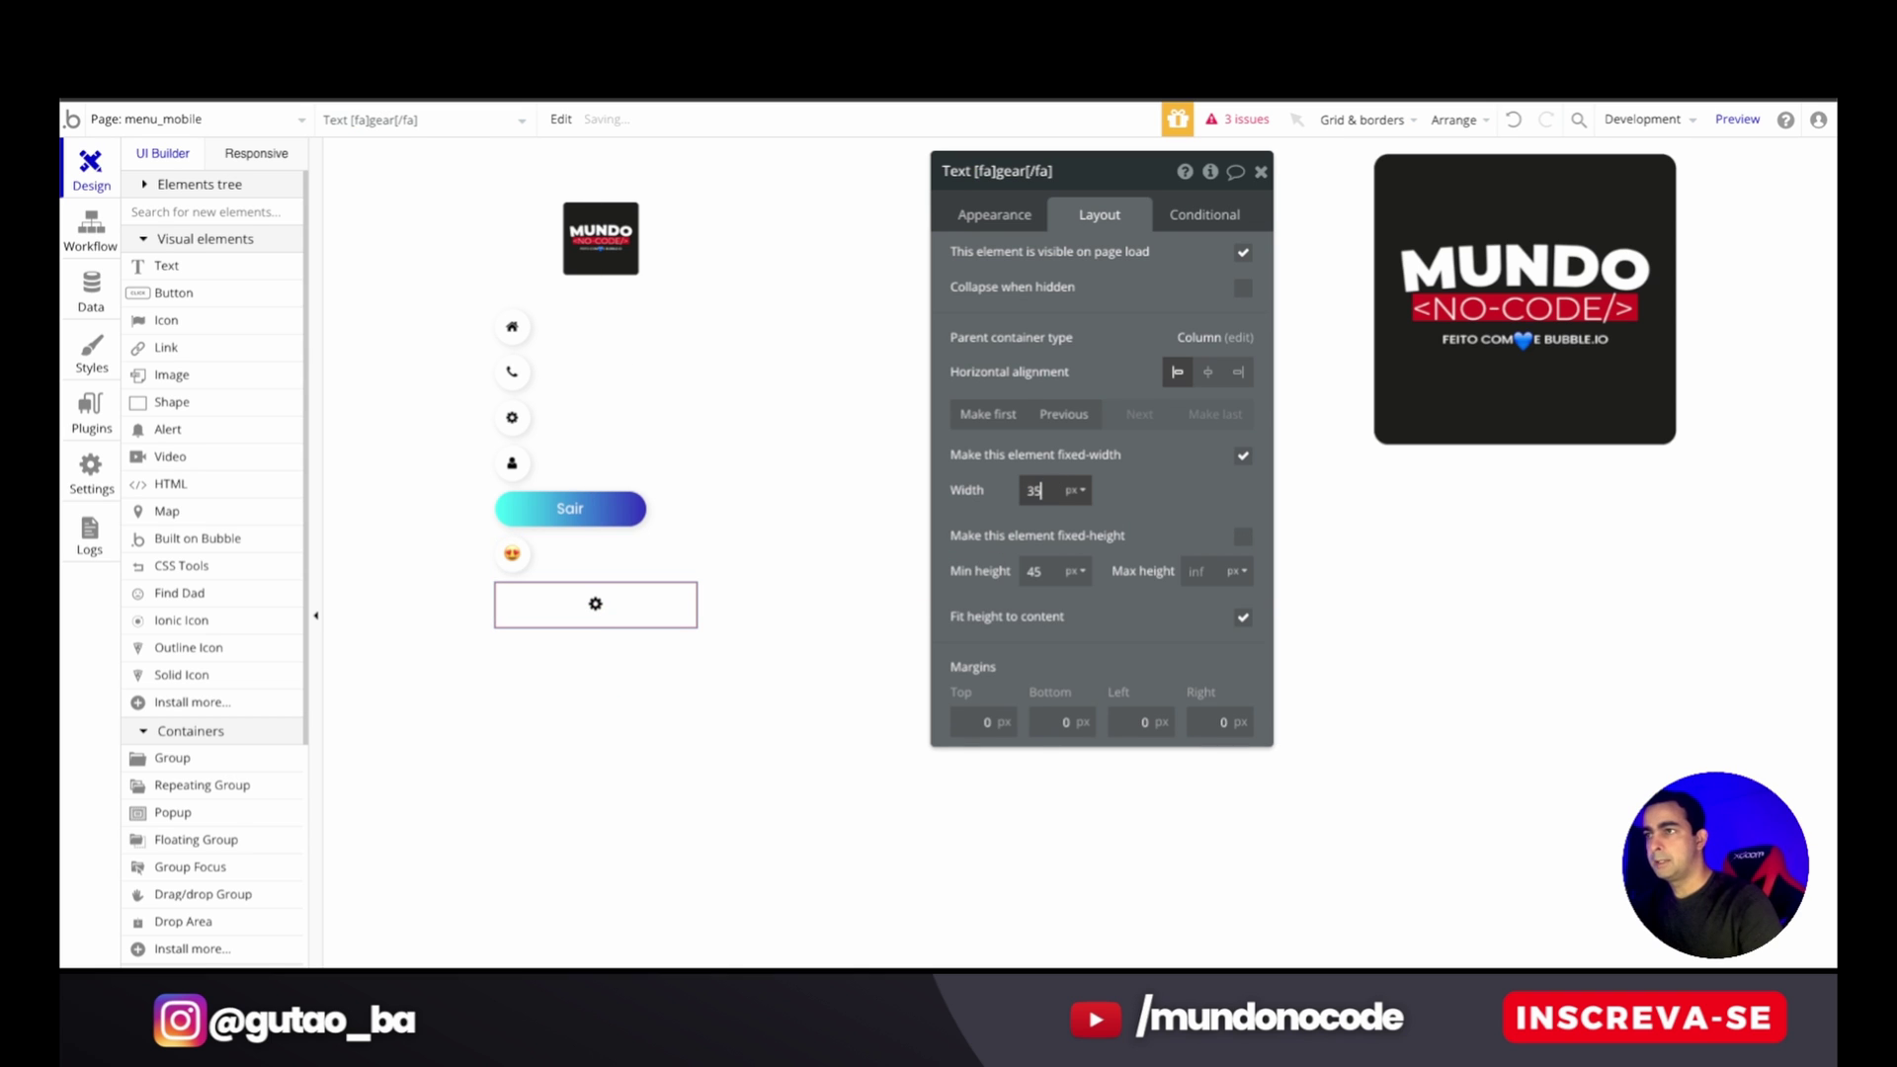
click(1242, 538)
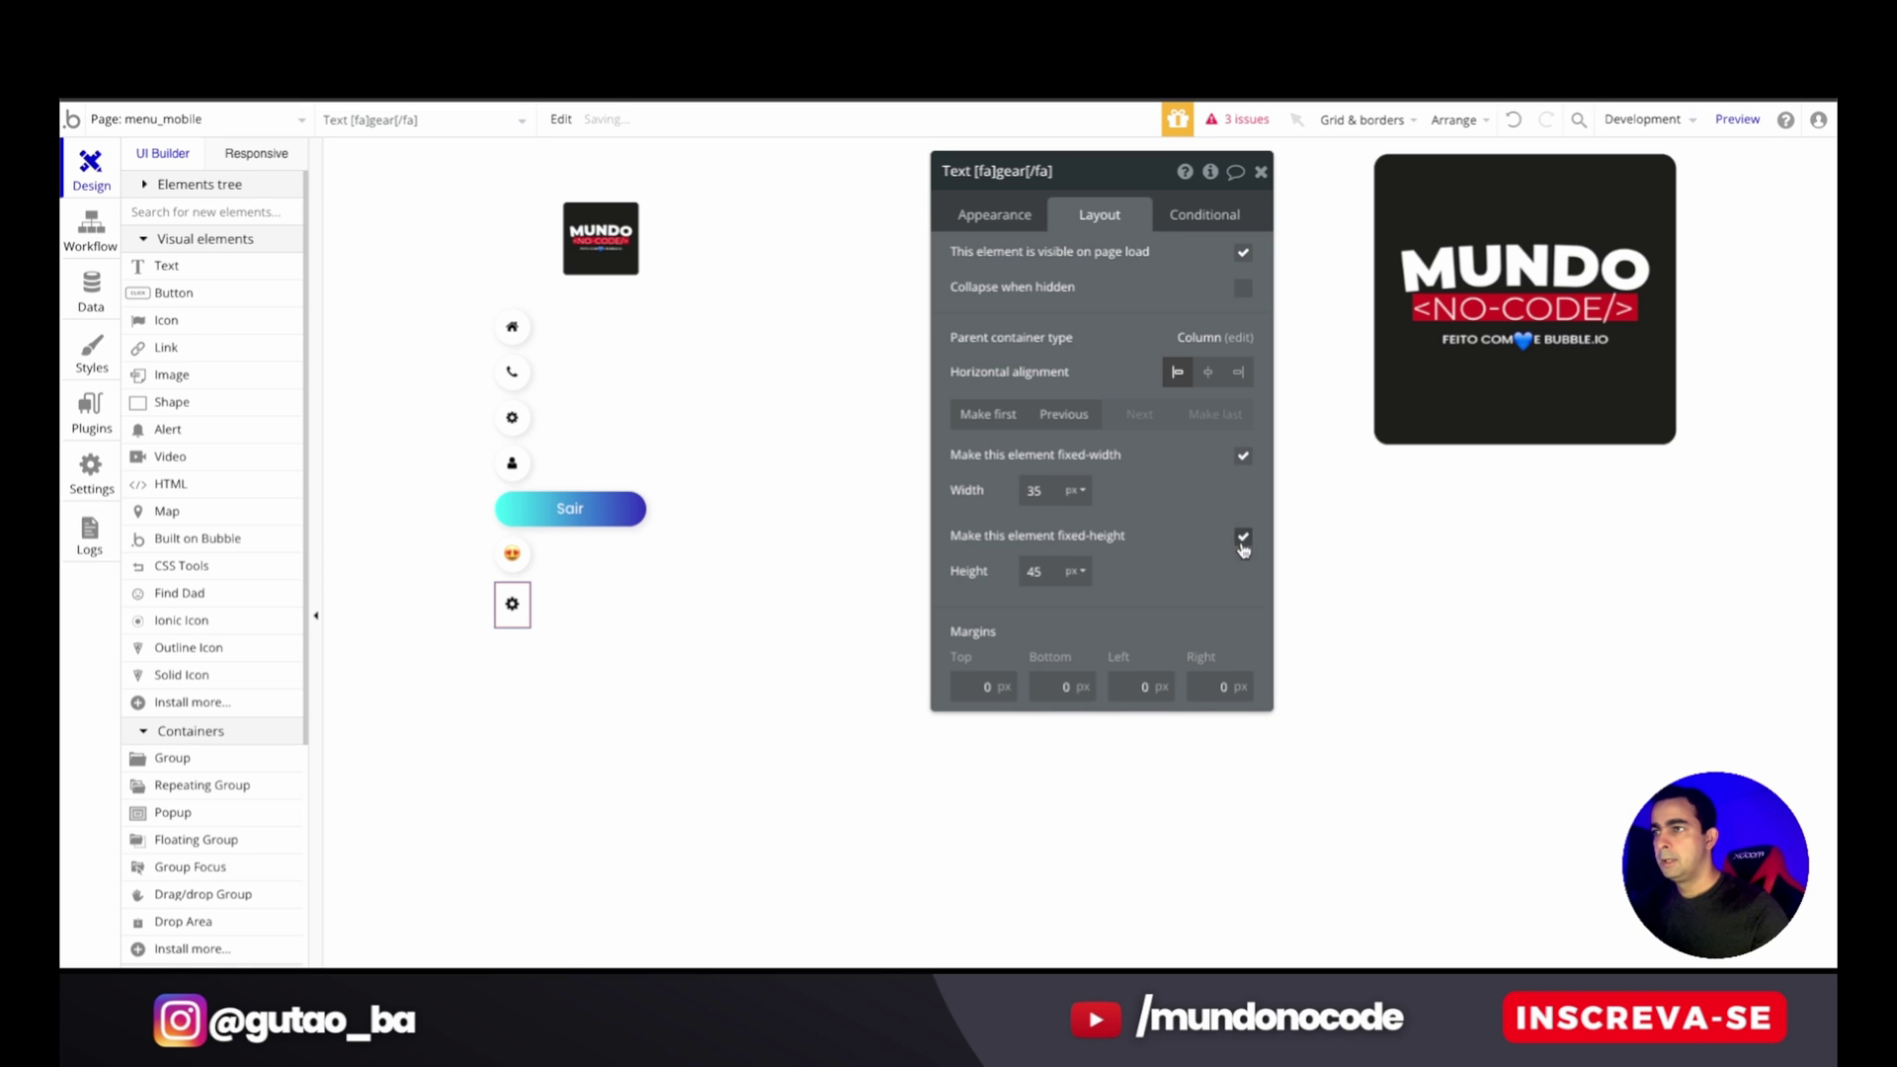
text(35)
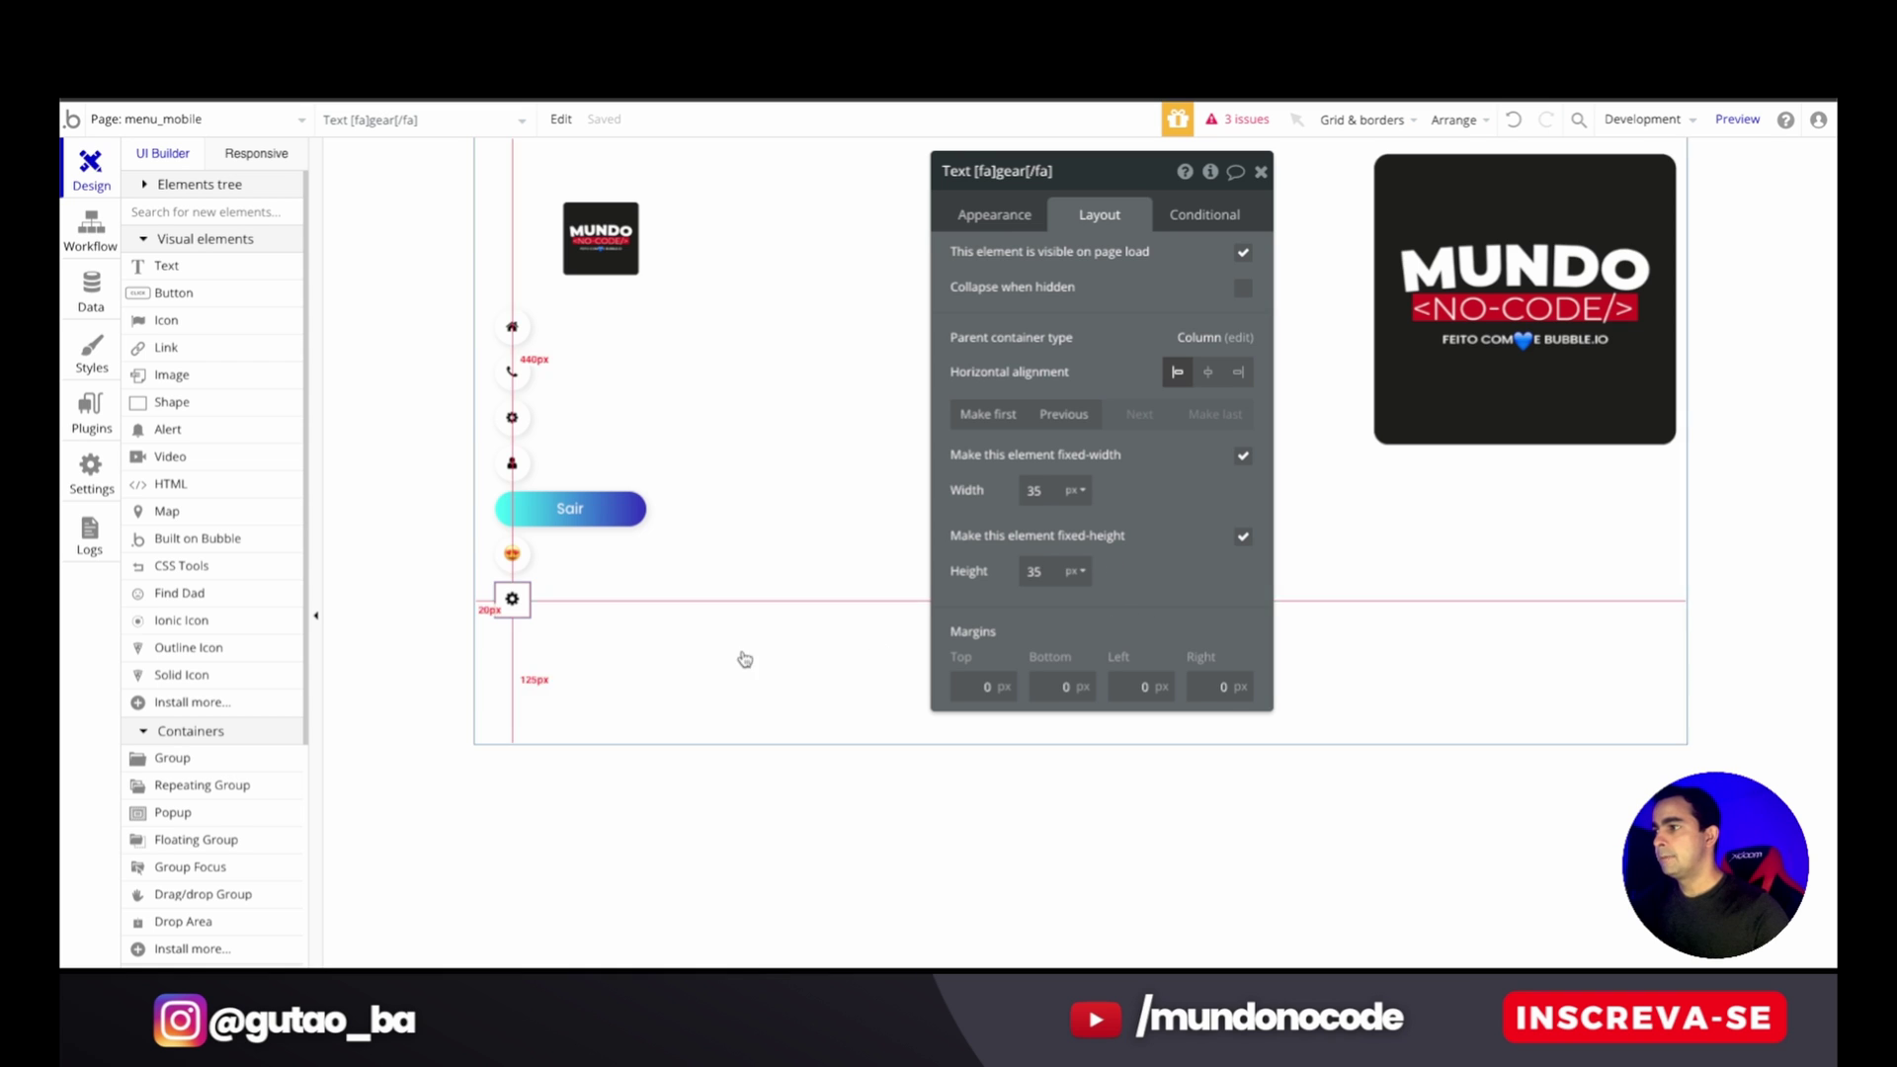
click(741, 656)
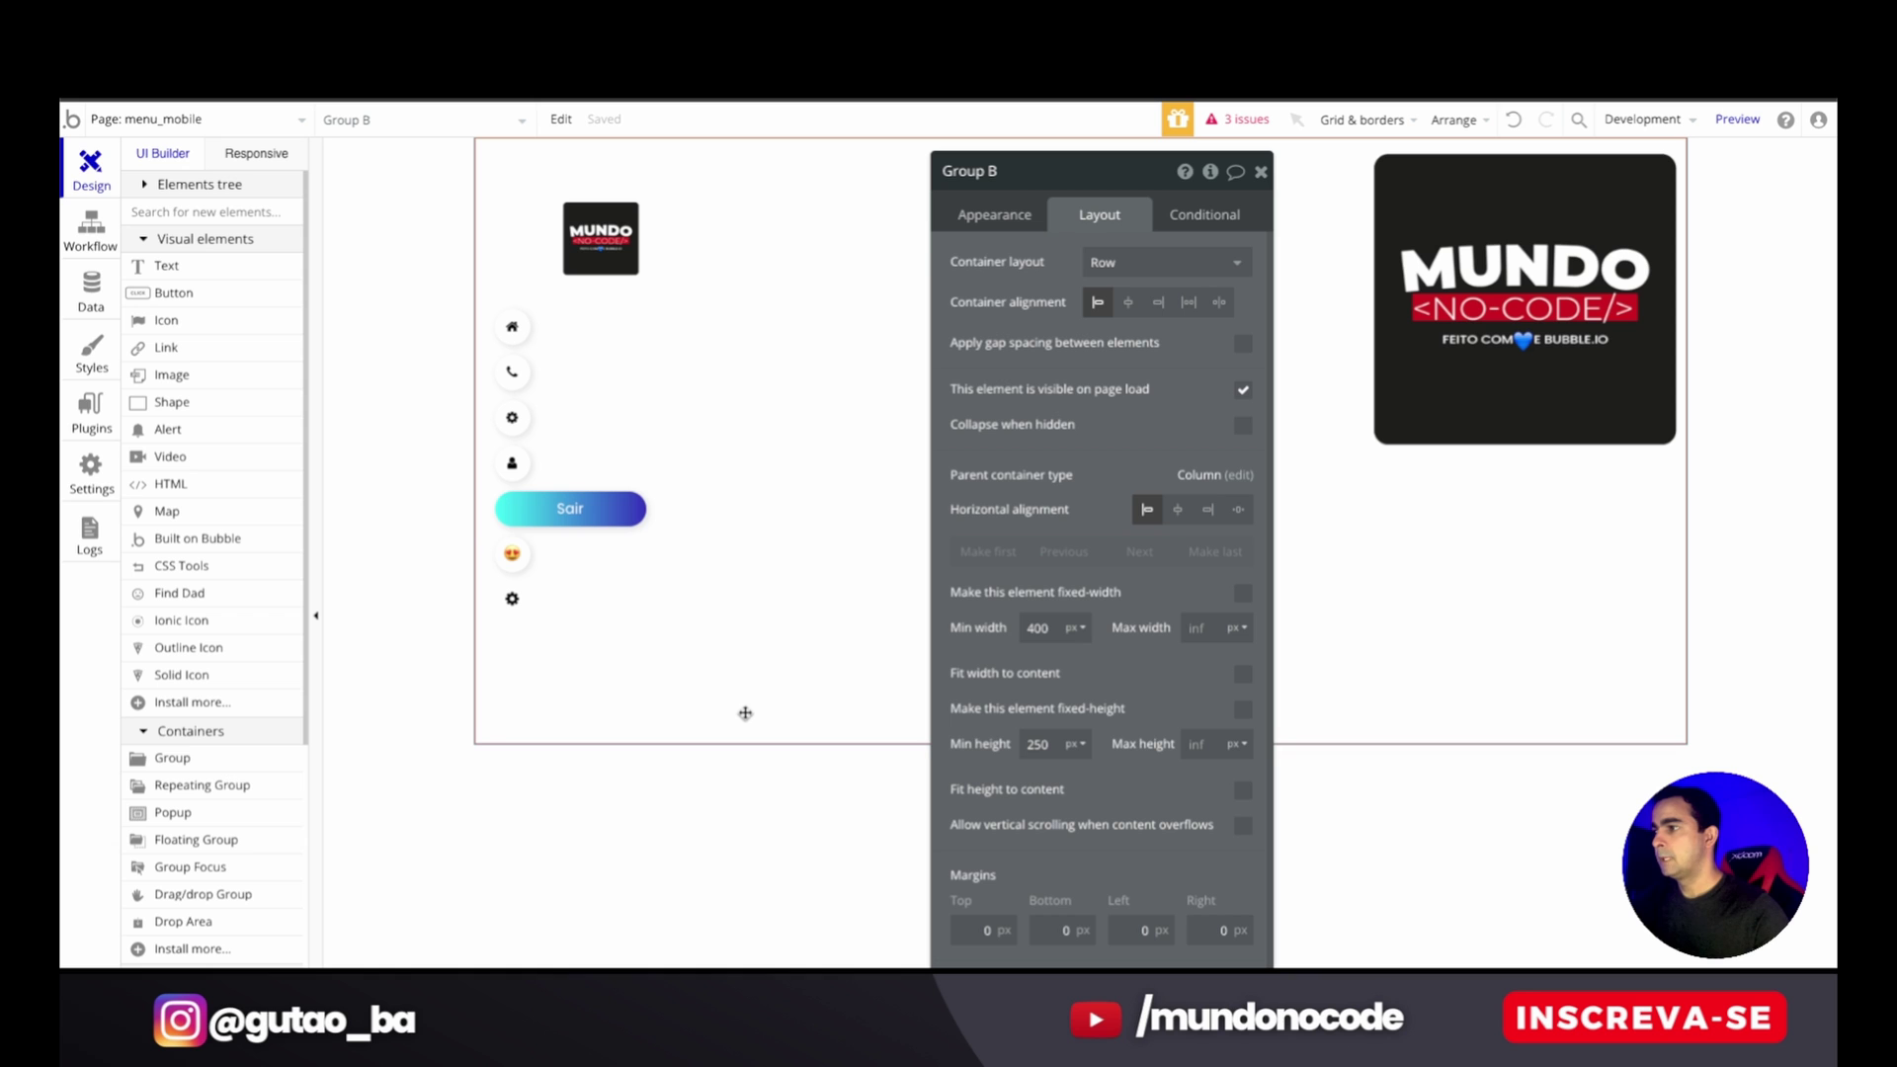
- Give the new gear text an Outset shadow with the box-shadow colour #000000
click(514, 606)
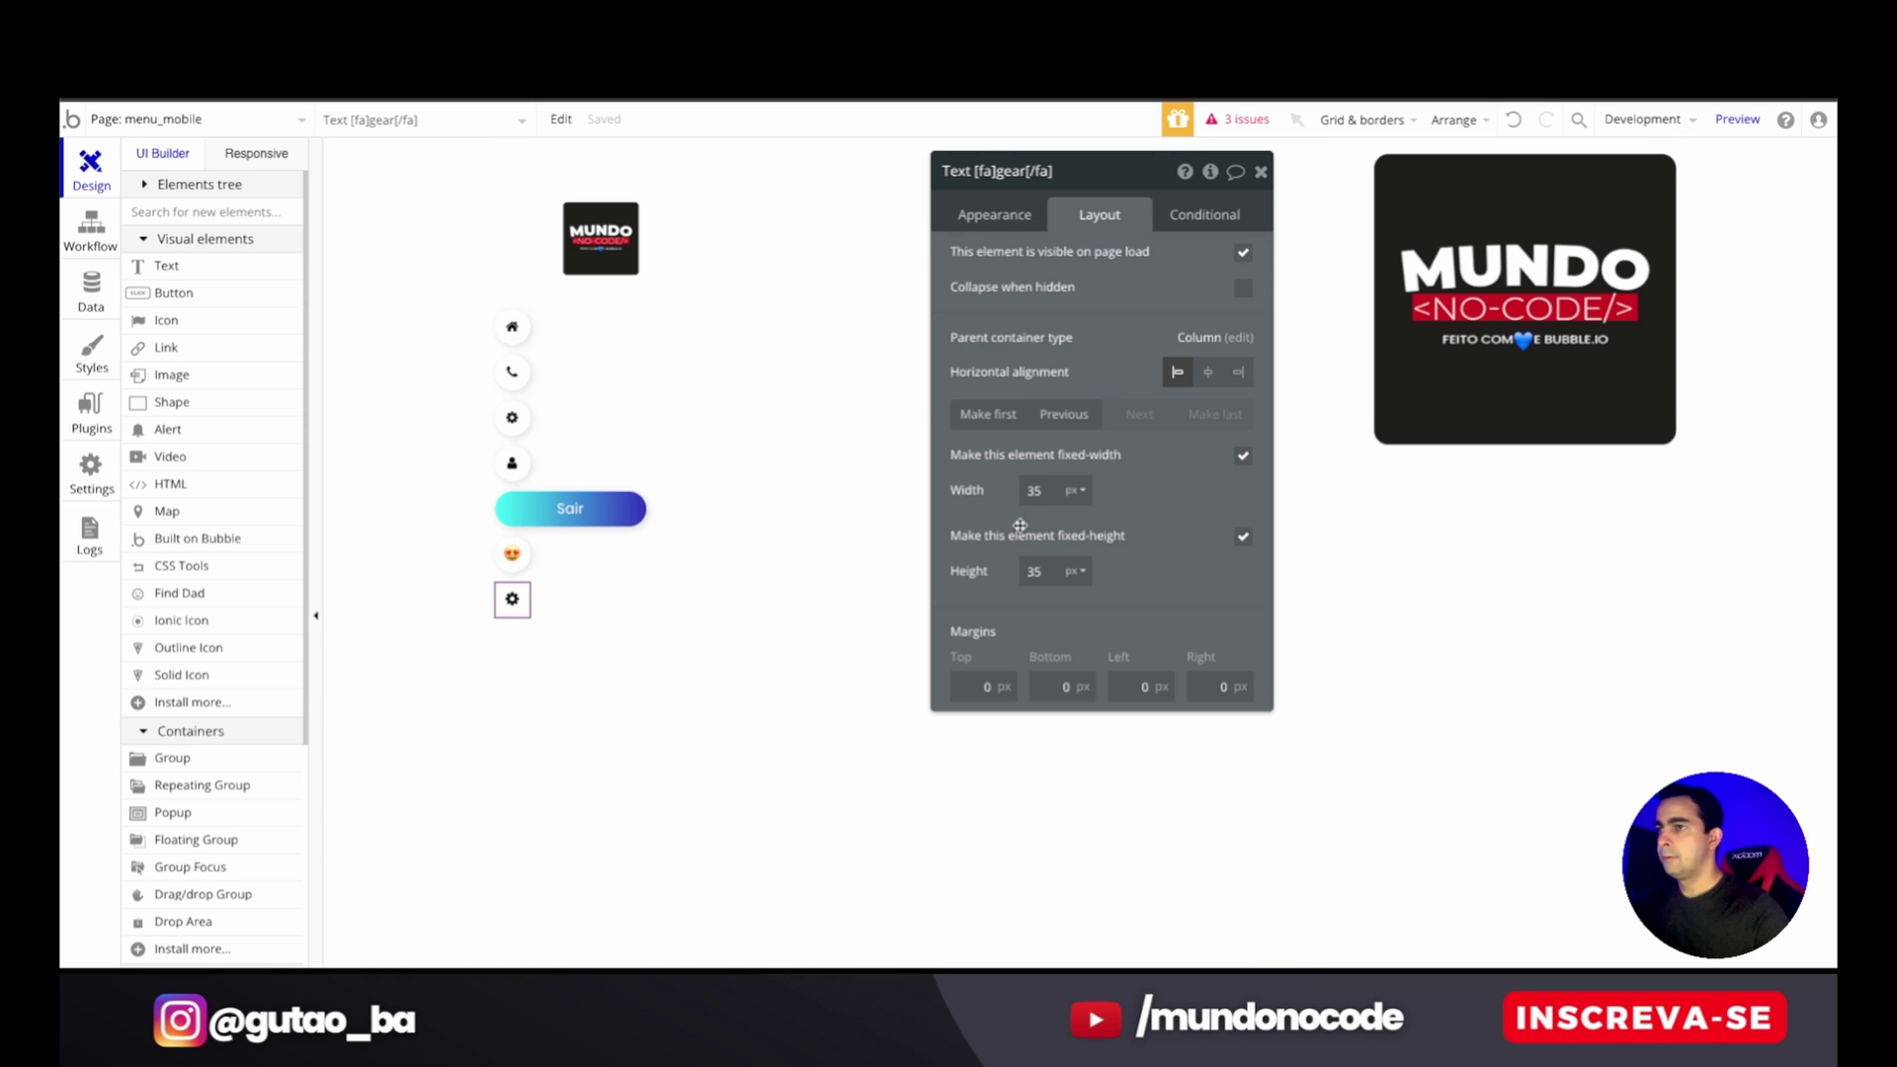
click(991, 213)
scroll(1064, 383, down, 5)
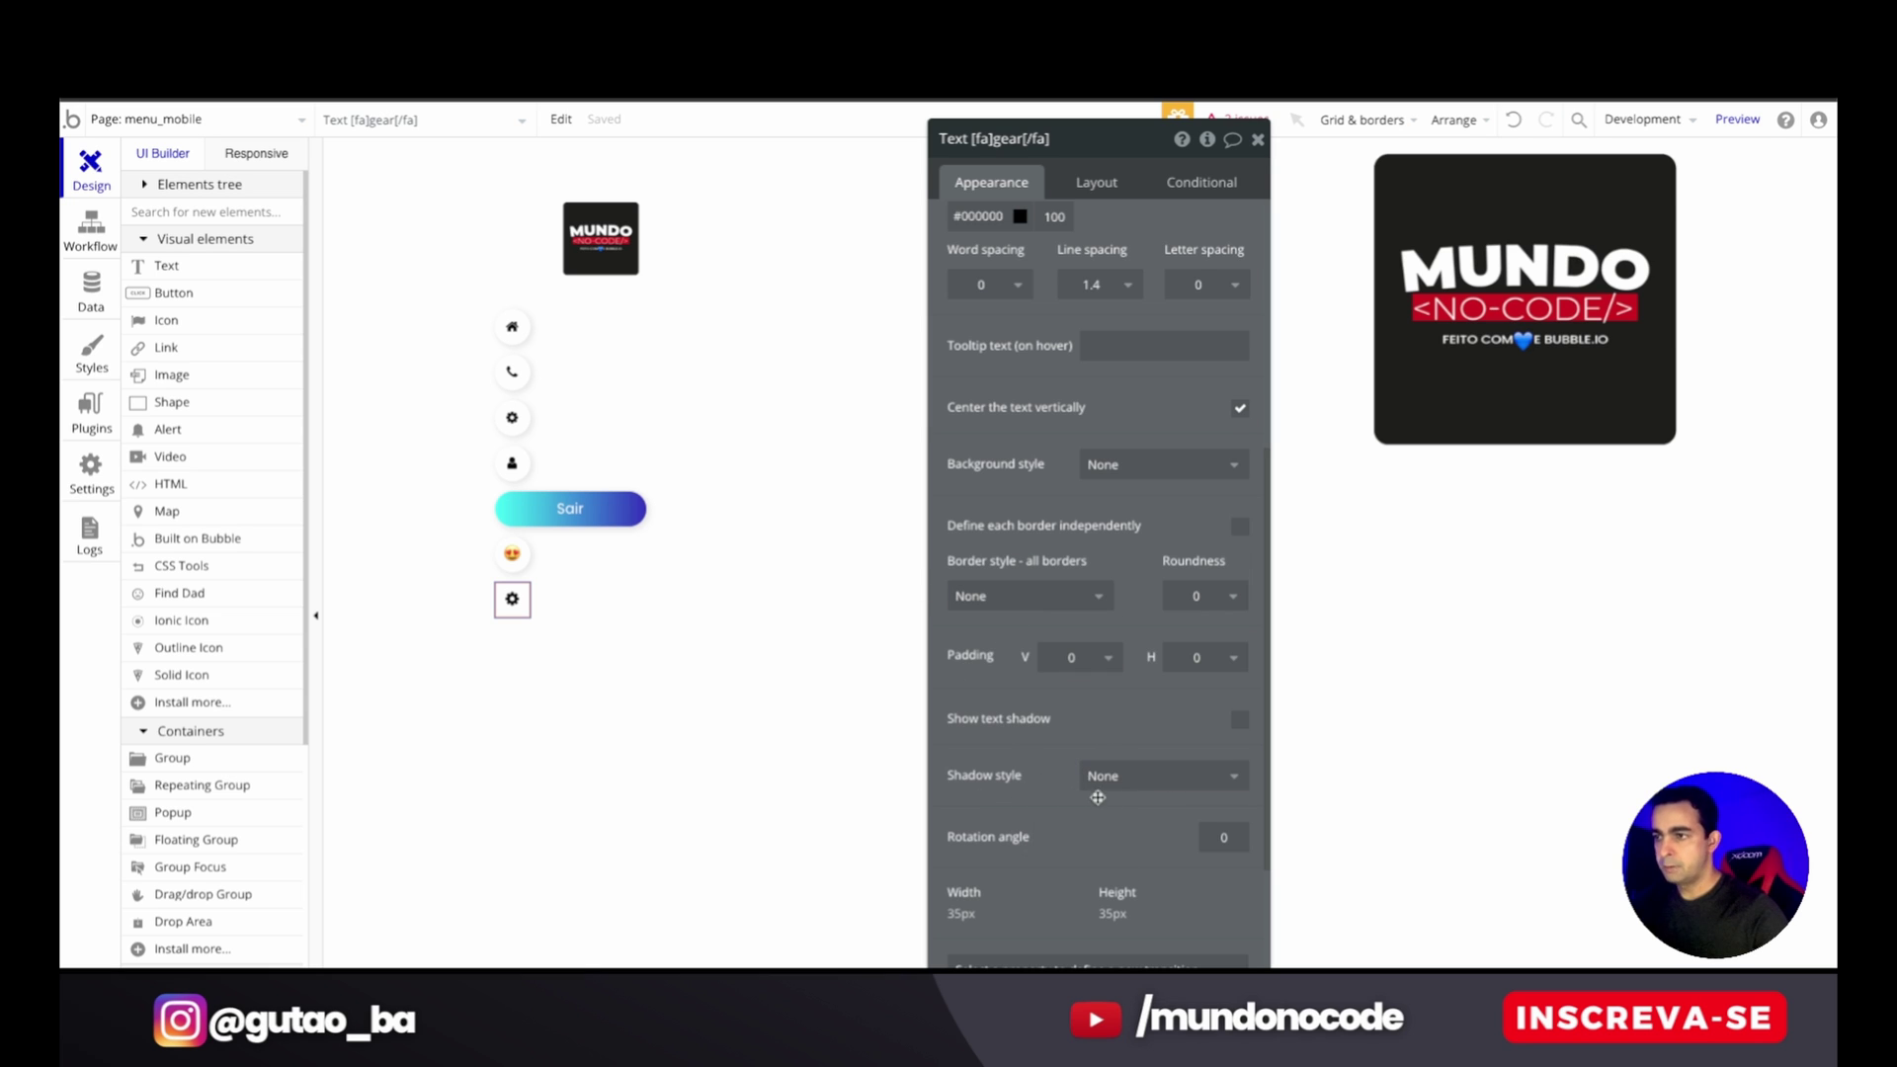
click(1128, 778)
click(1145, 838)
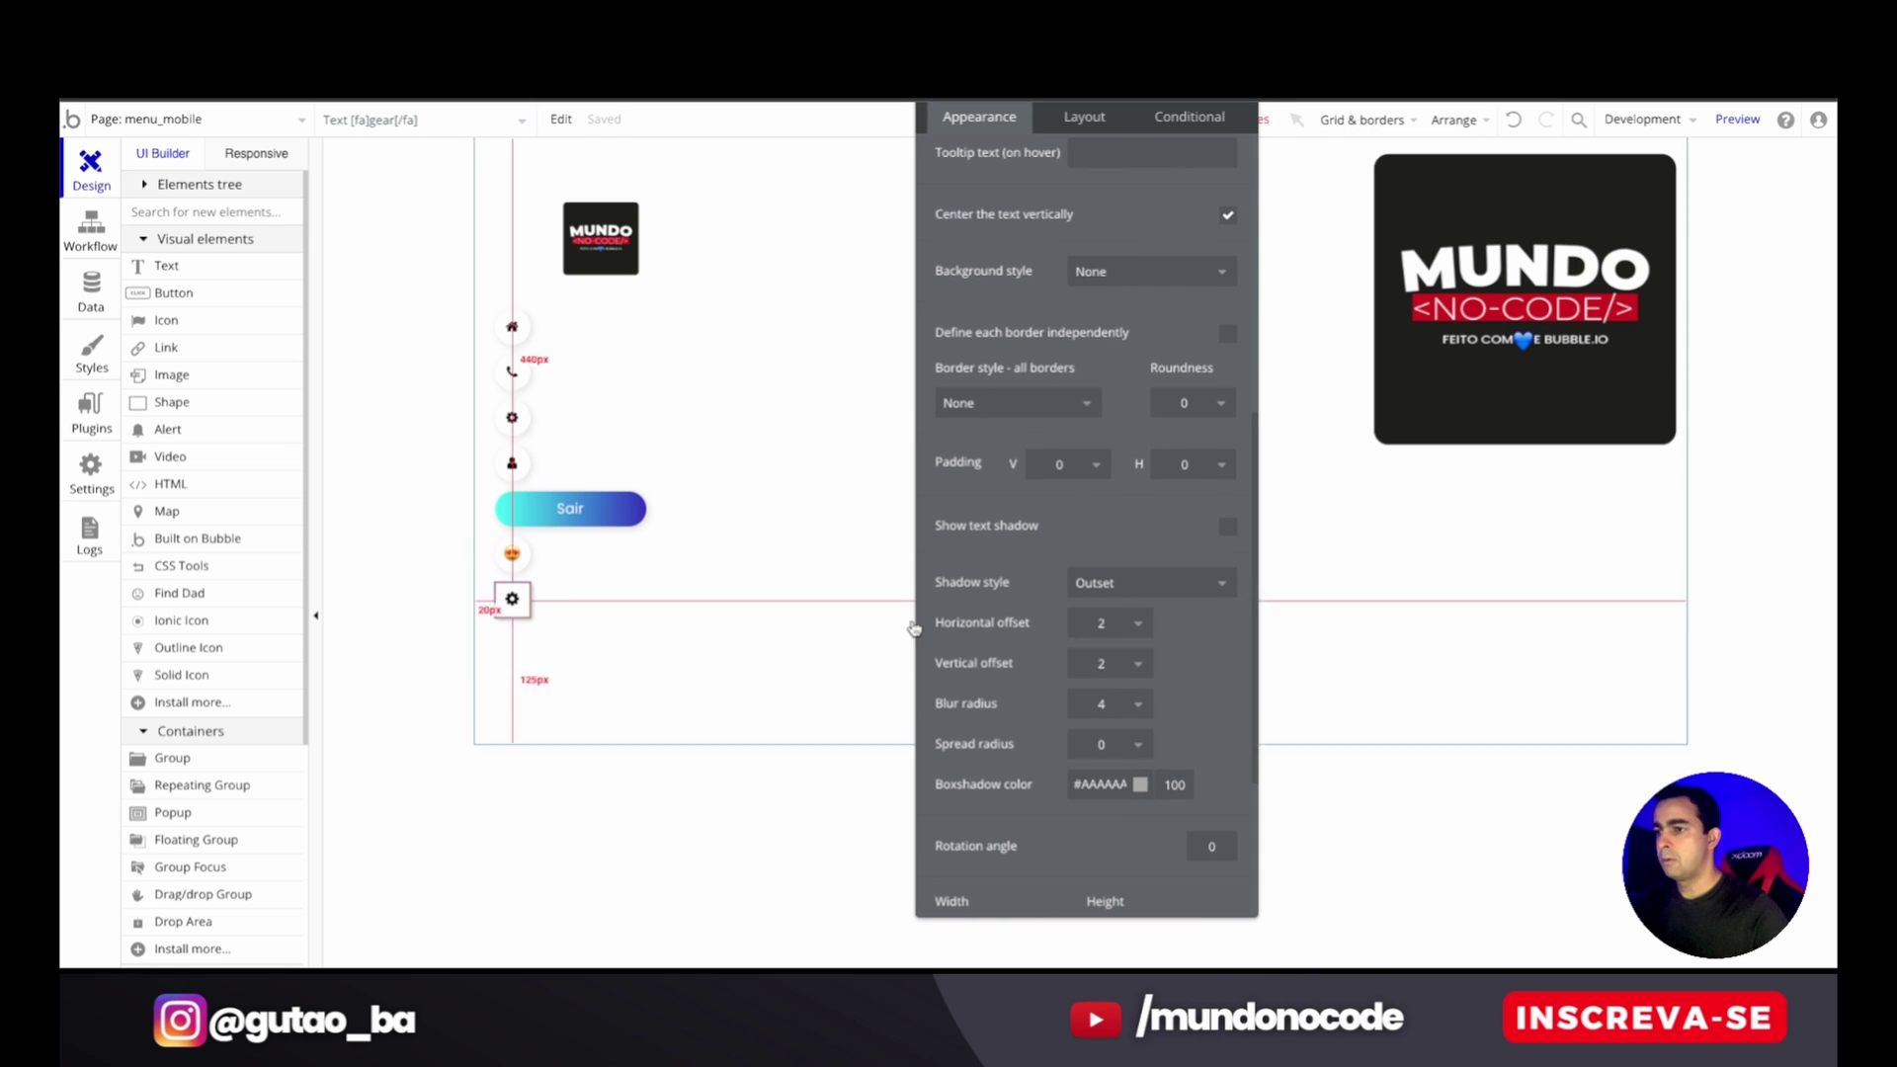
click(1107, 783)
text(#000000)
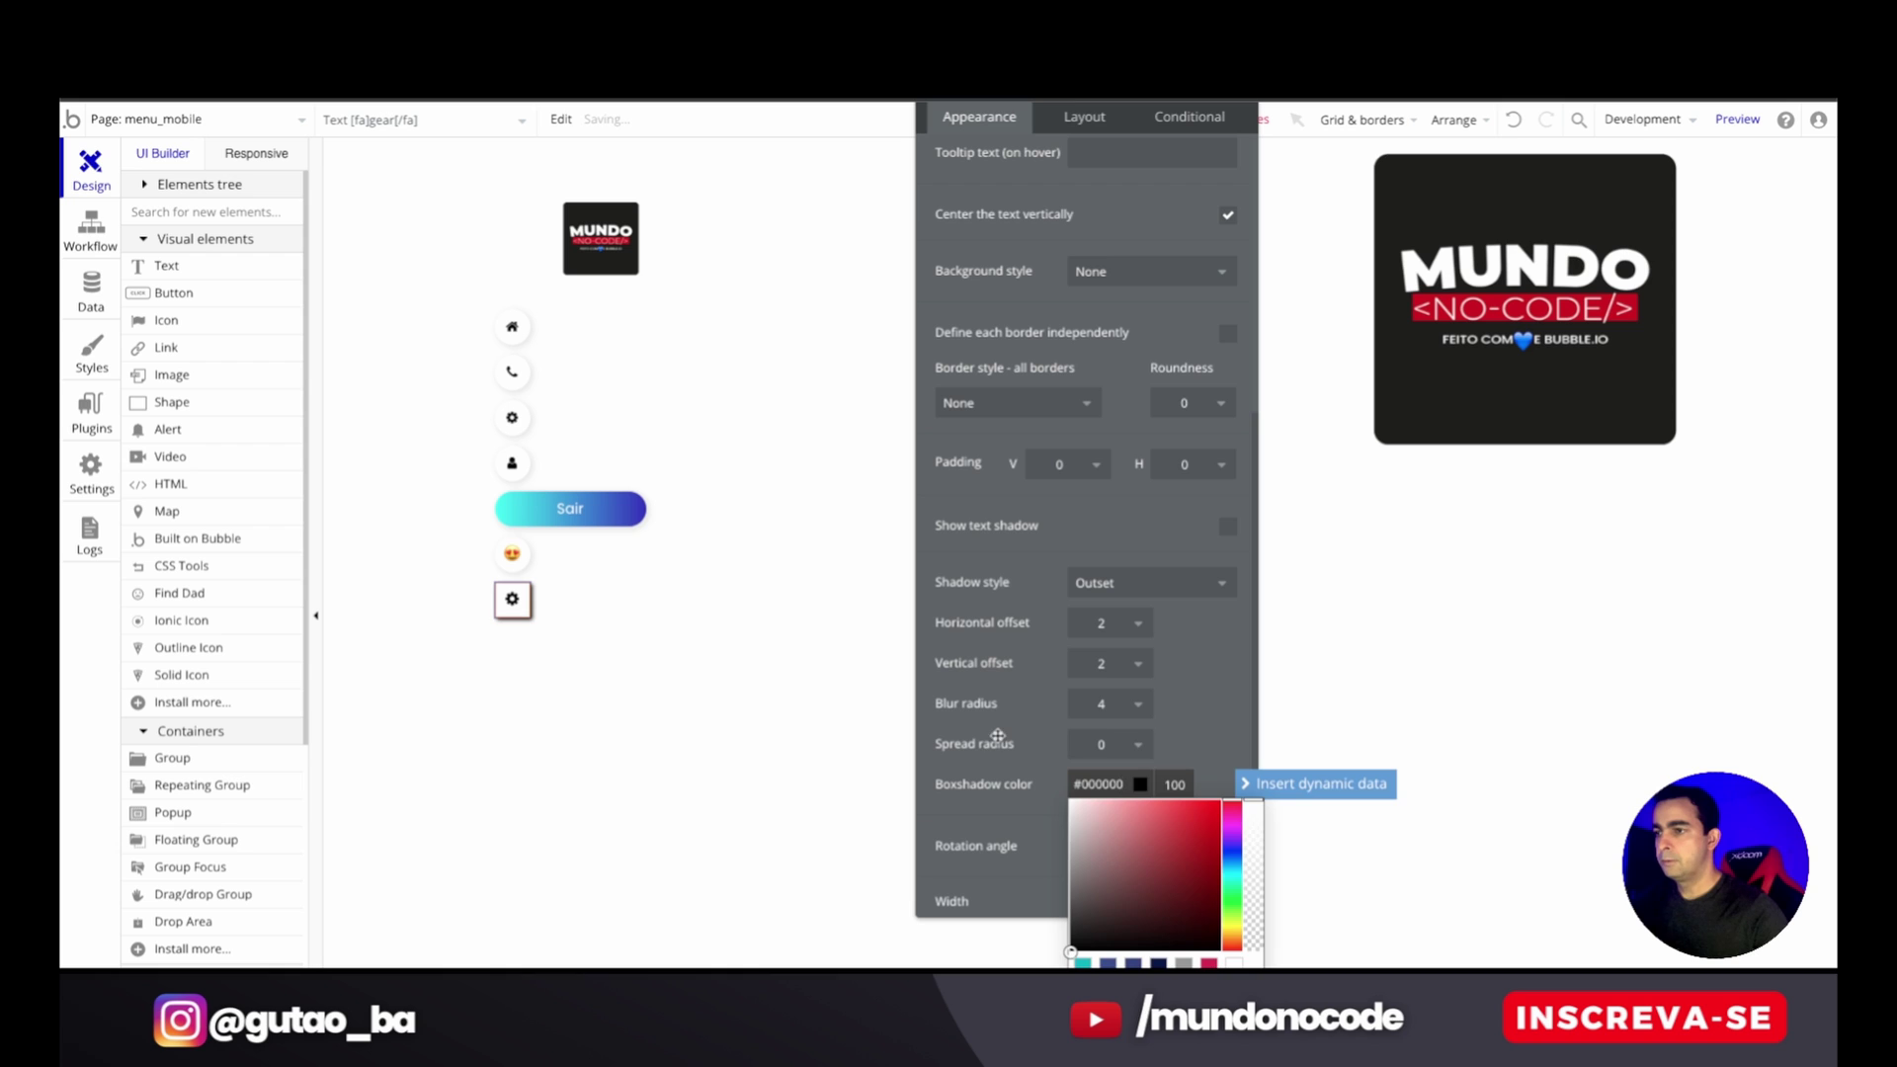
click(999, 736)
- Set the gear text's shadow to a spread radius of 1 and a blur radius of 16
click(1091, 759)
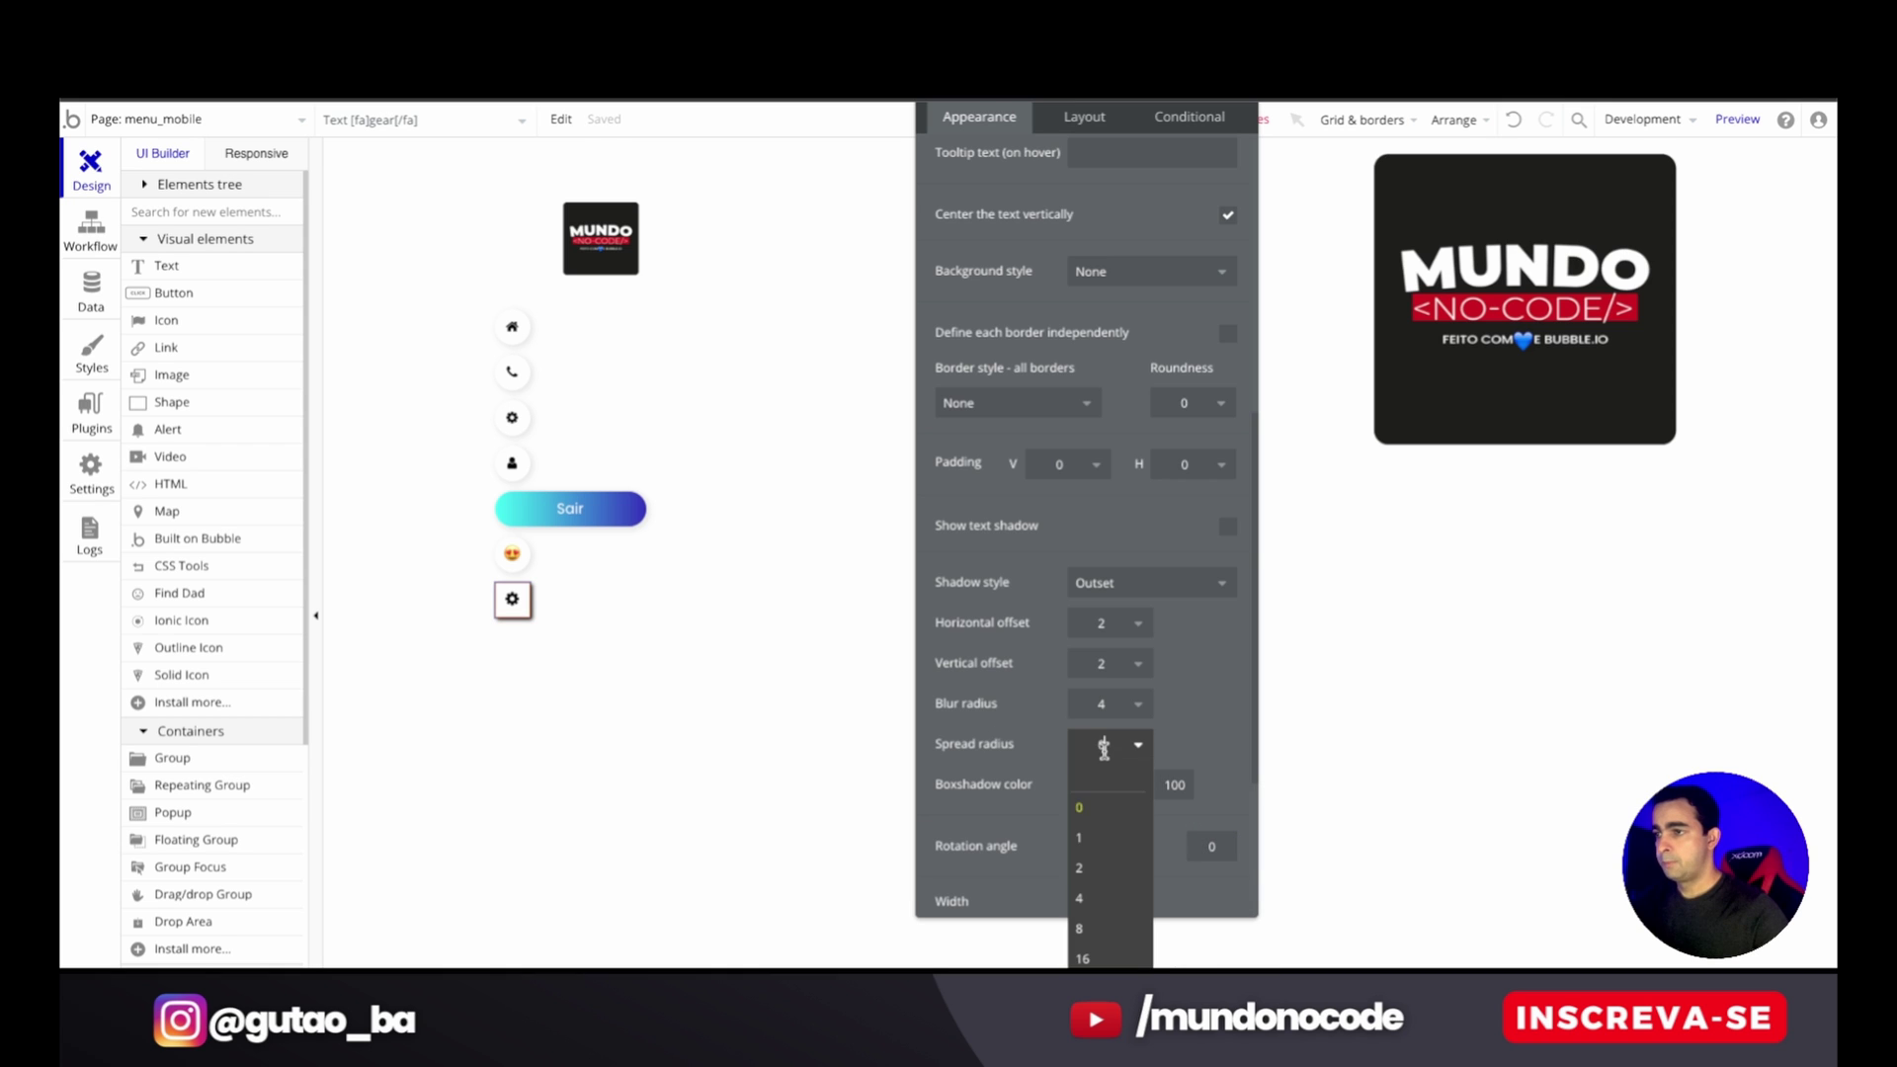
click(1100, 832)
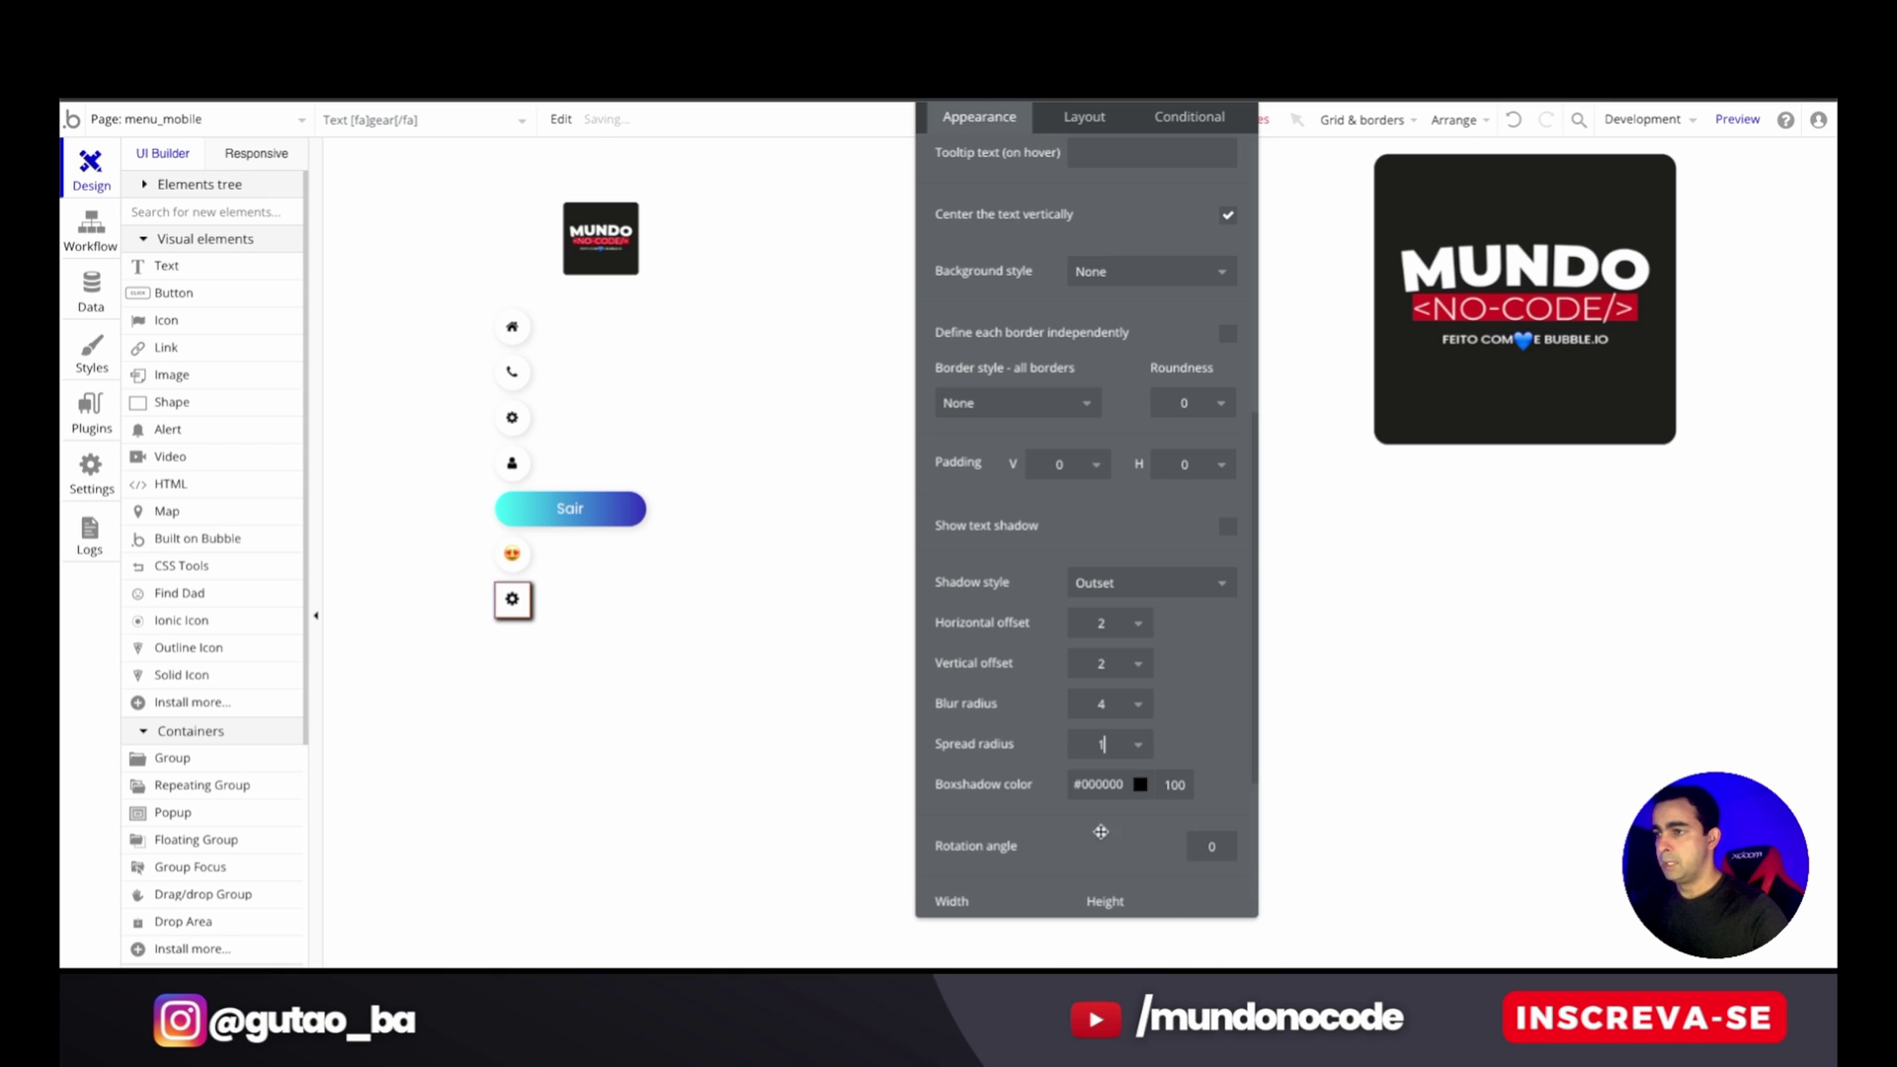
click(1131, 704)
click(1087, 888)
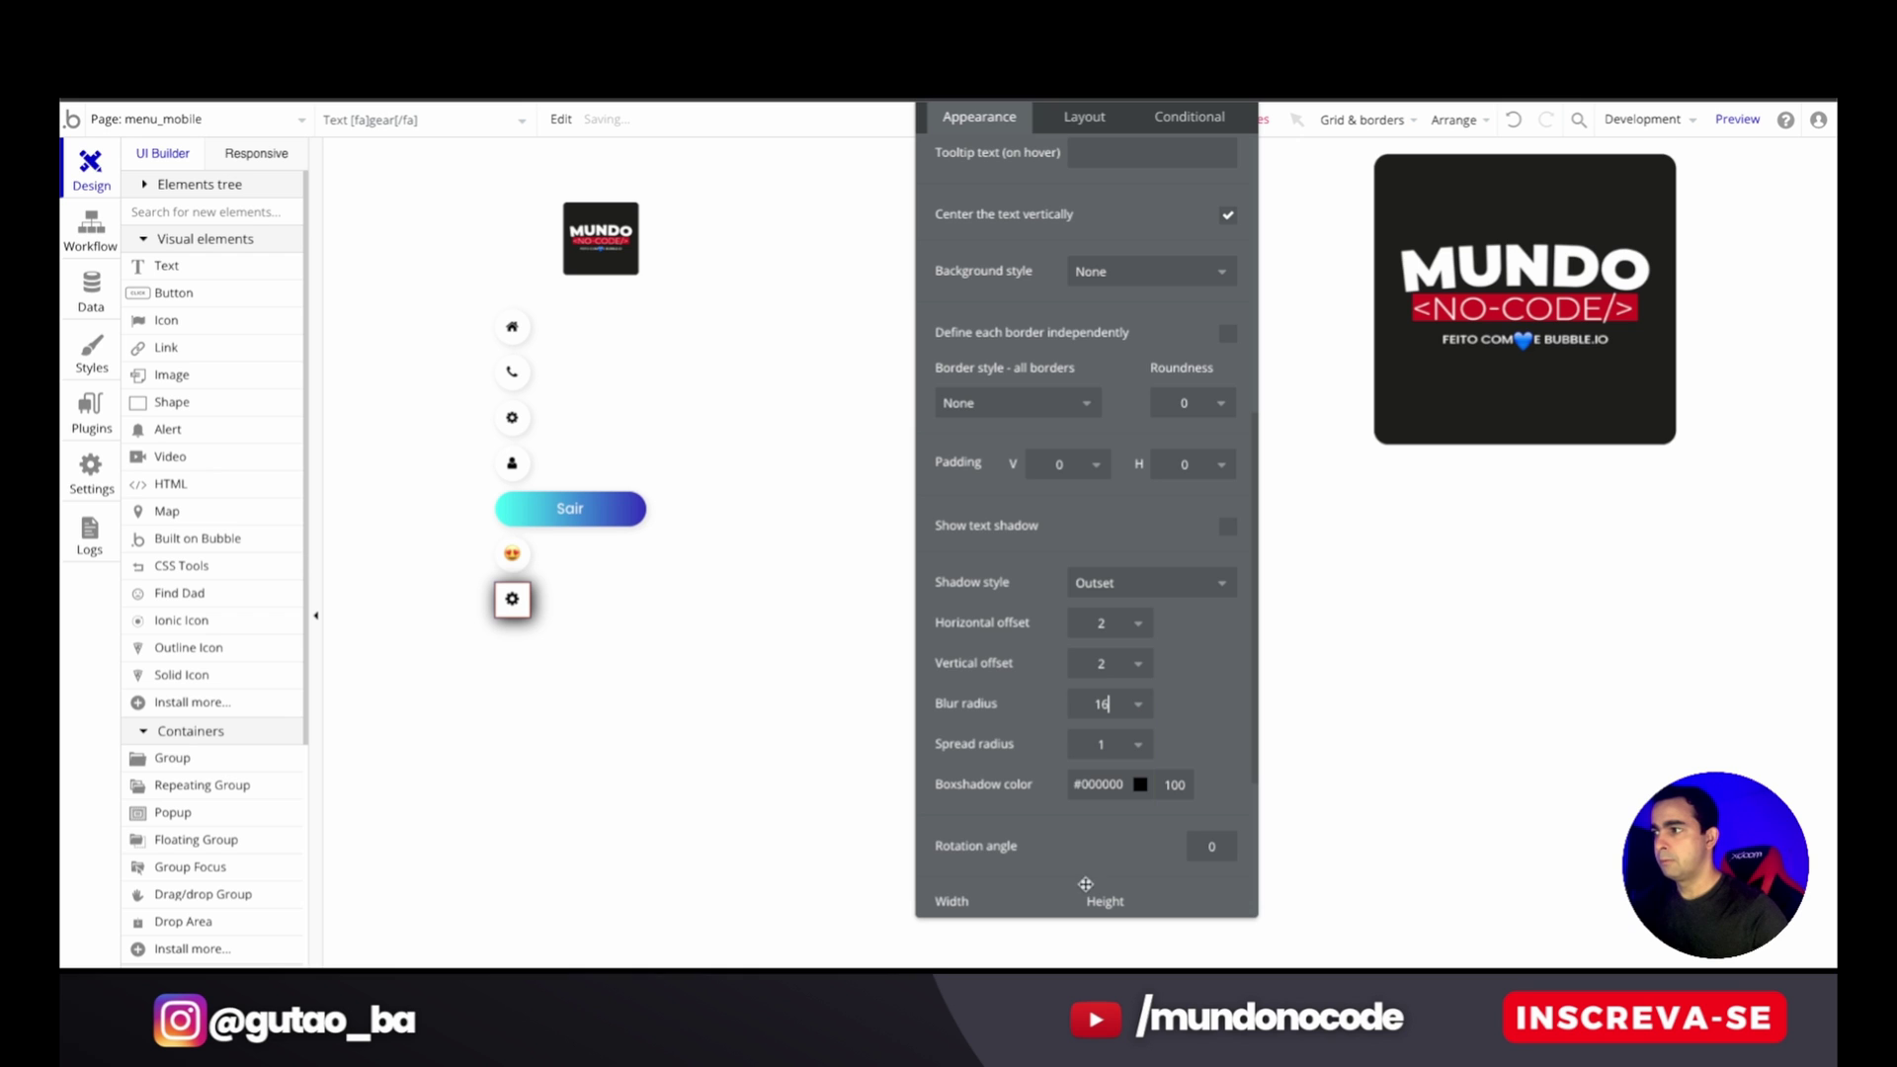
- Lower the gear text's box-shadow colour opacity to 10 and deselect the element to view the softened shadow
double_click(1181, 787)
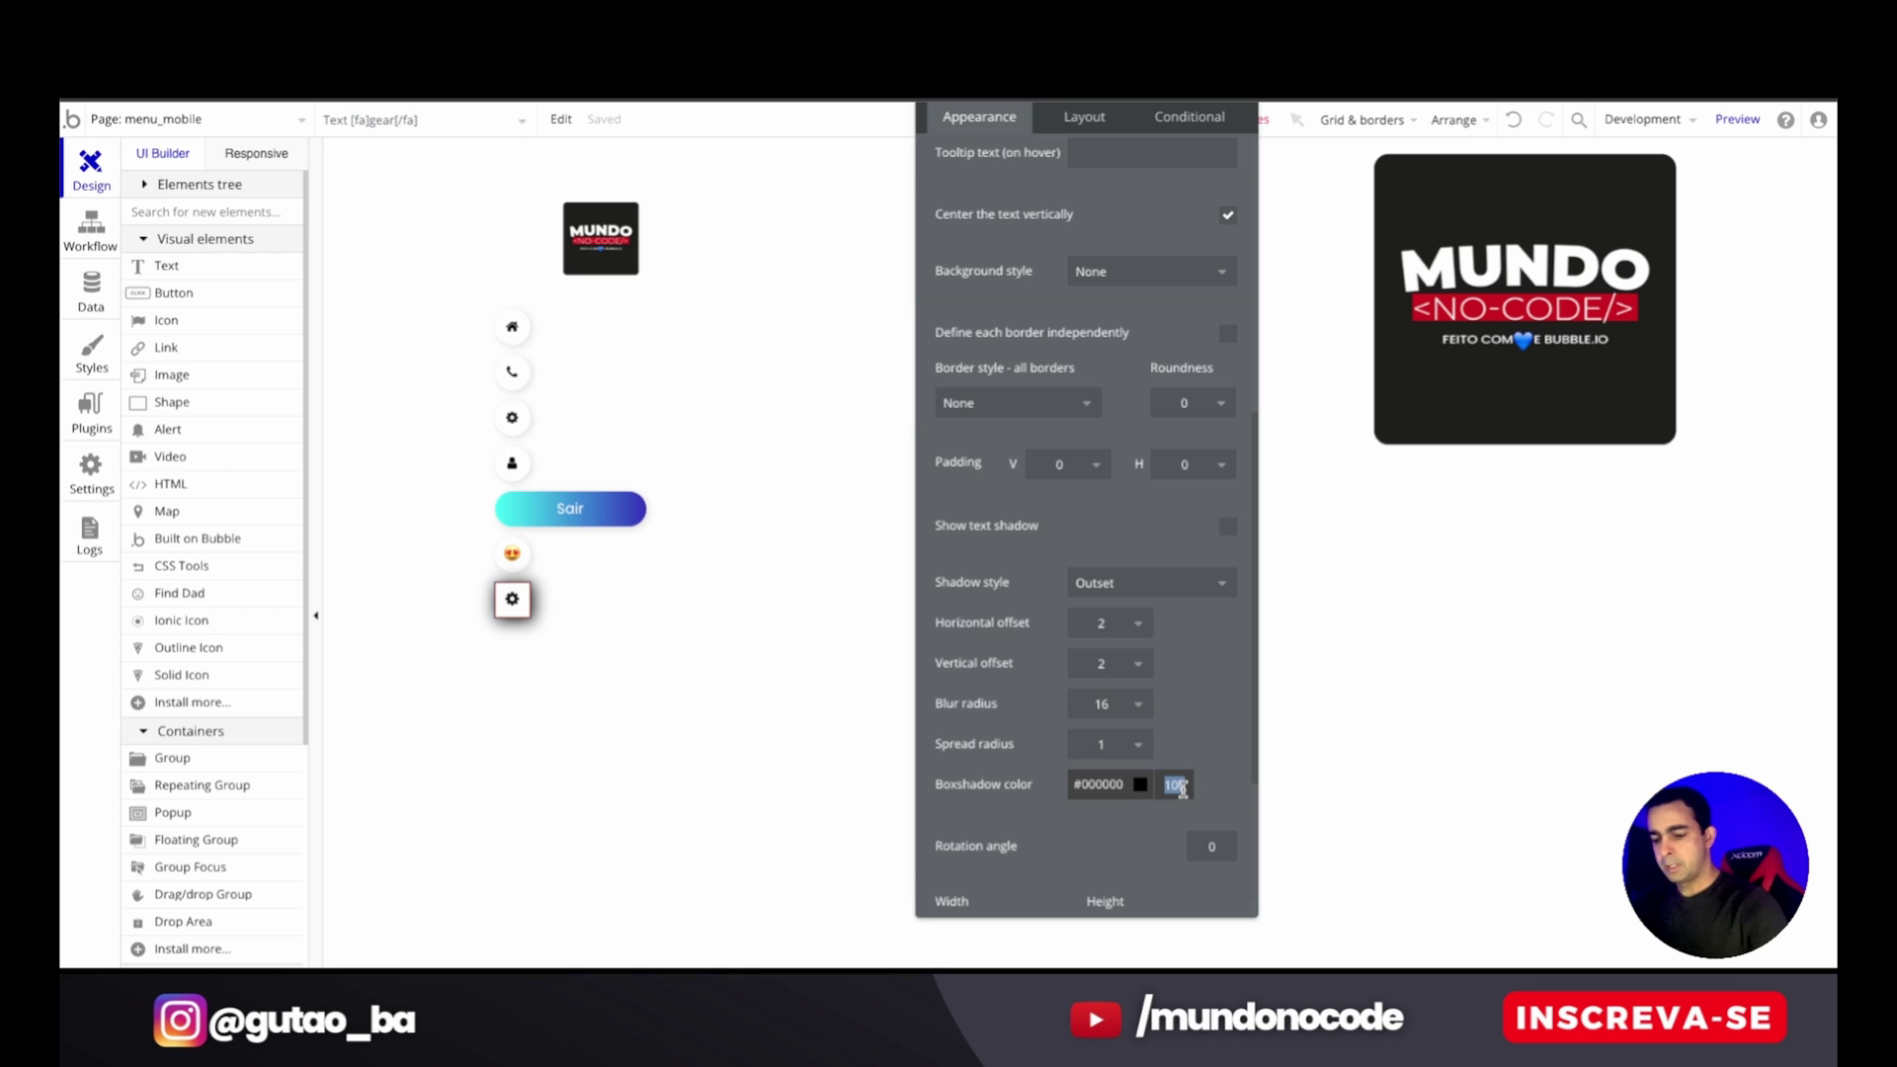
text(10)
key(Return)
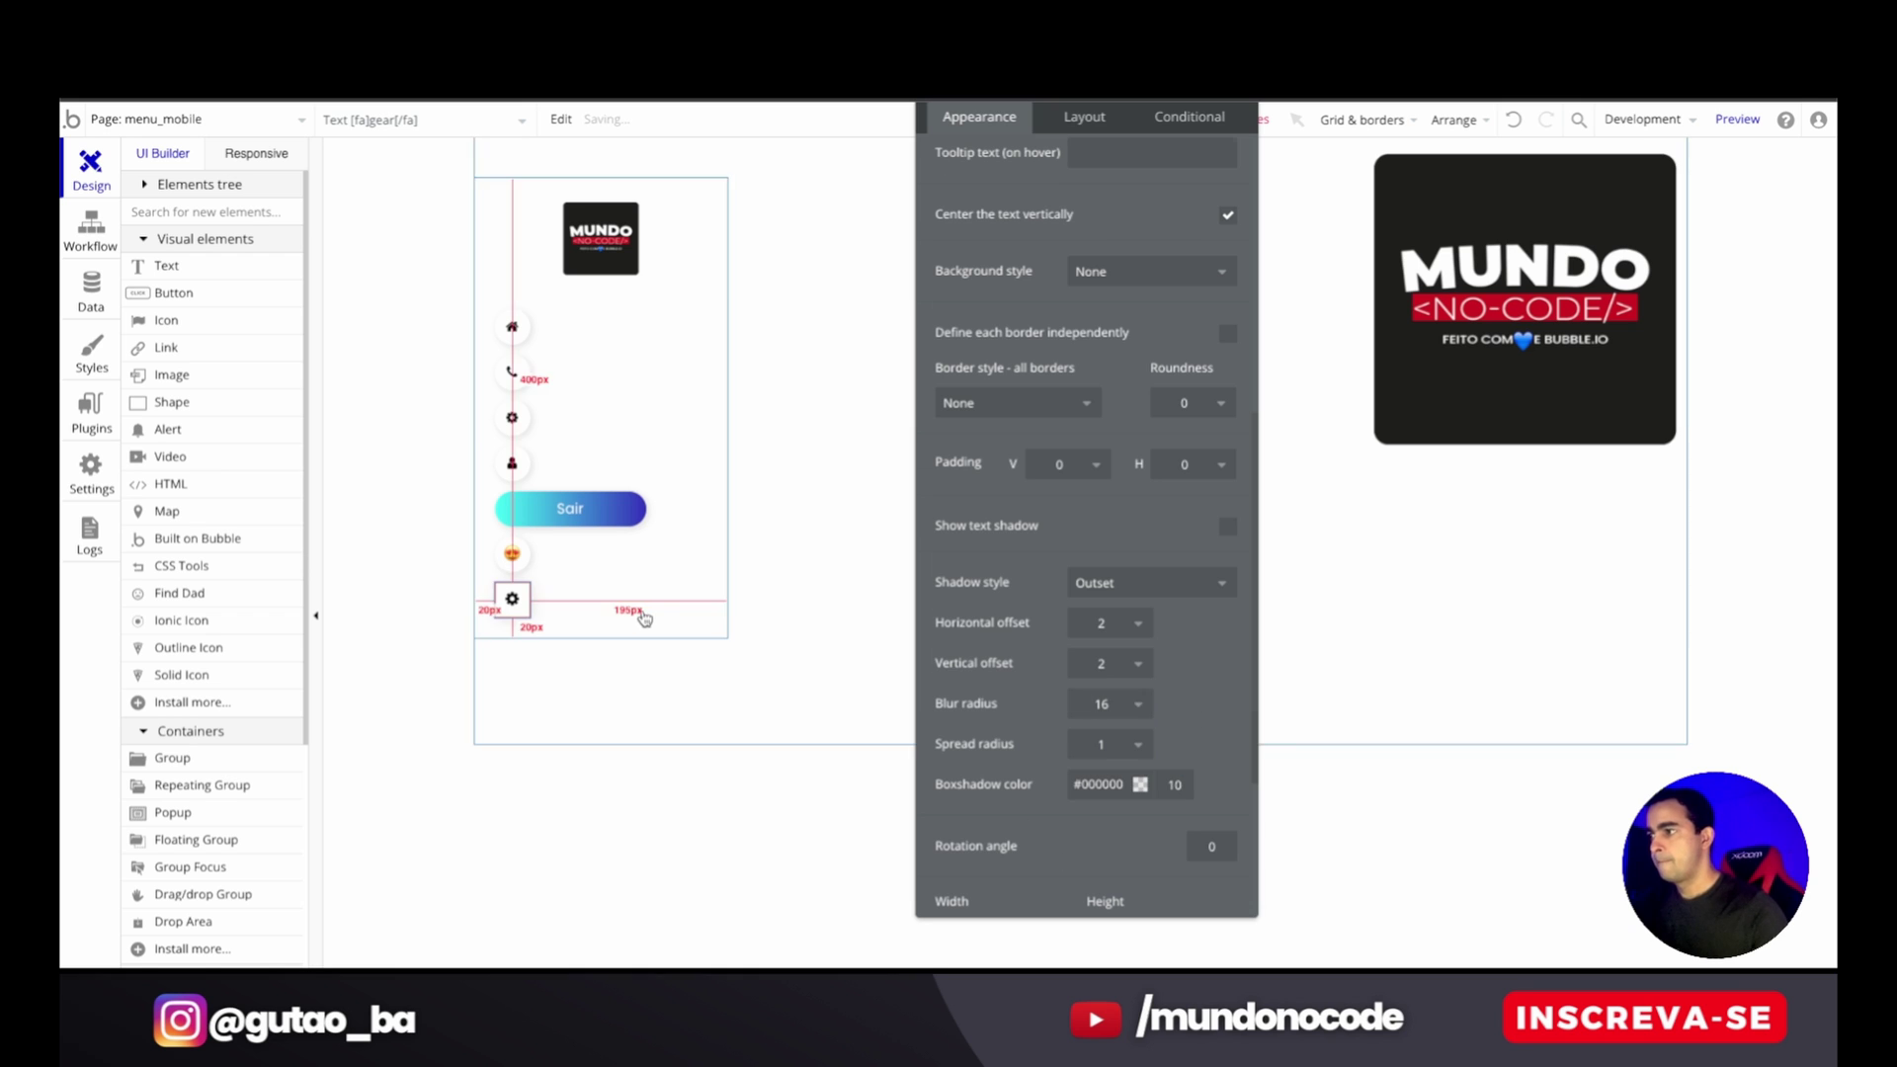
click(643, 619)
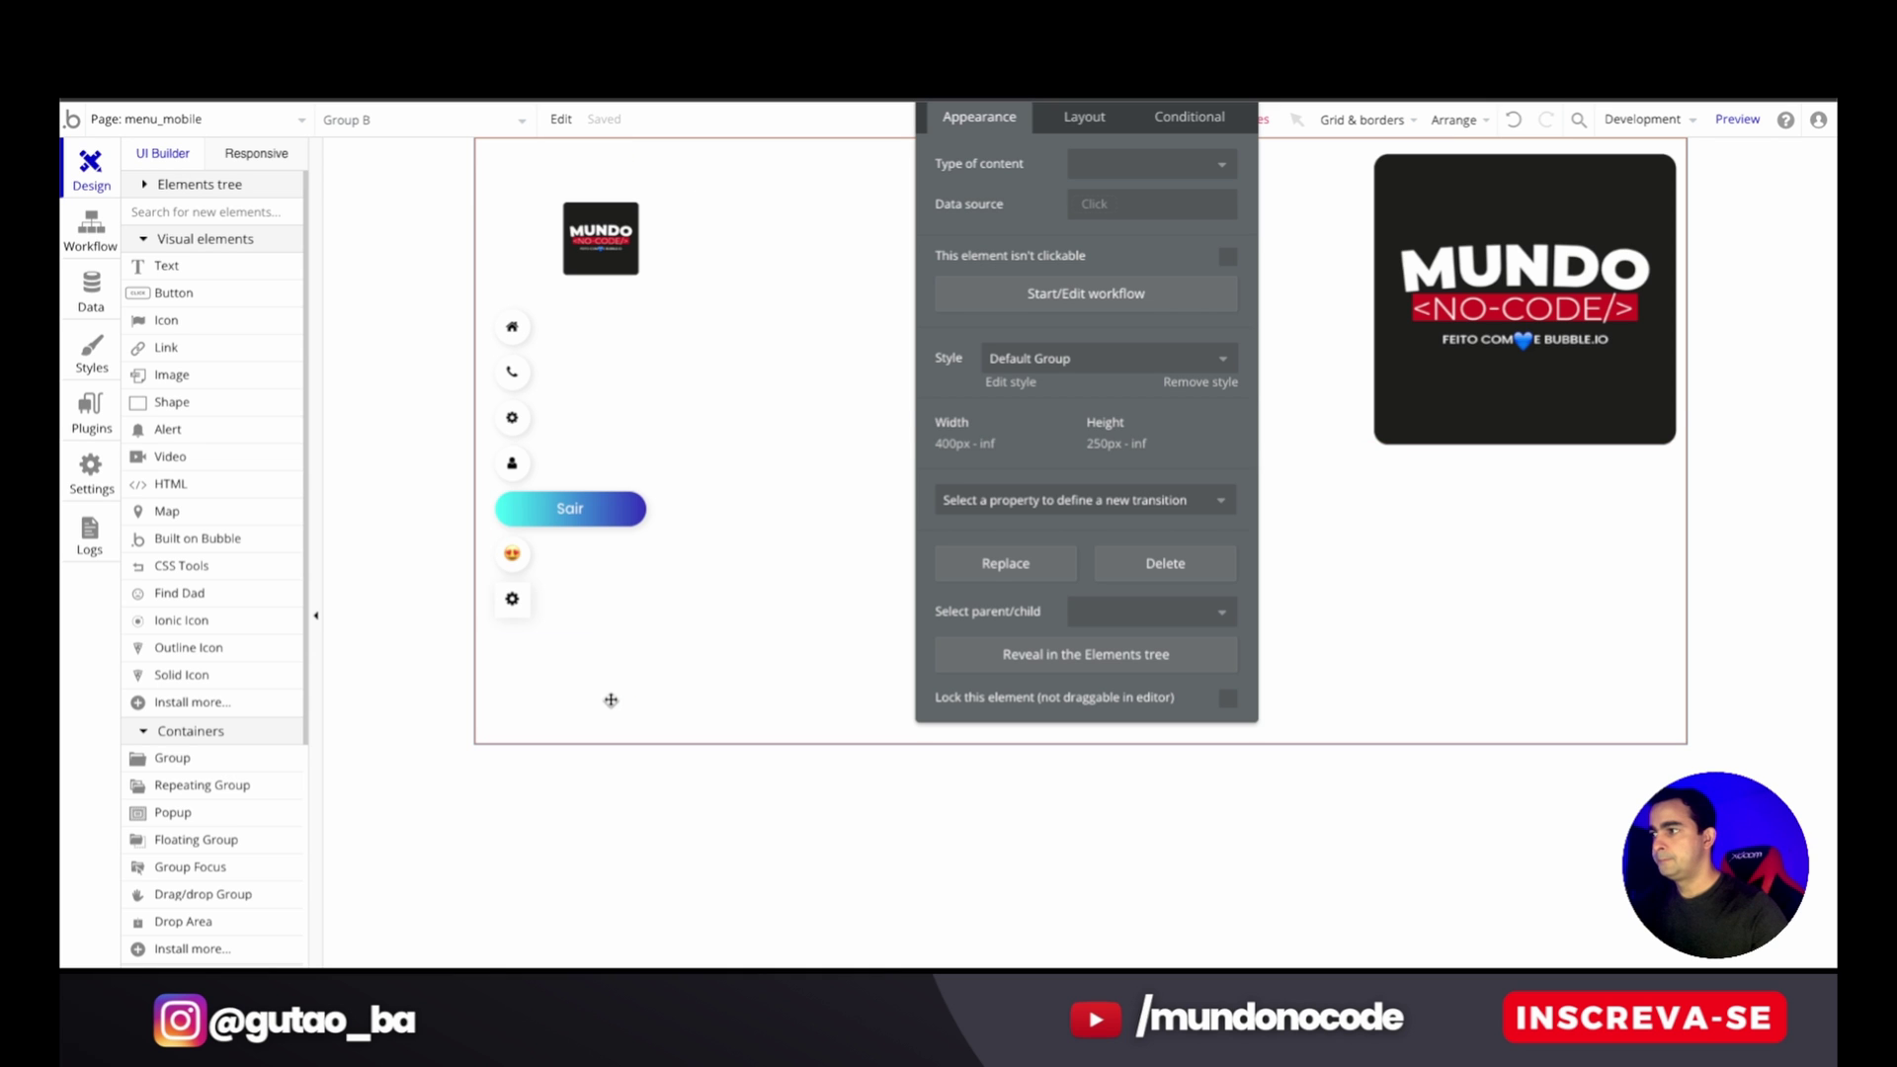
- Set the new gear text's border roundness to 20 to make its shape circular
click(512, 598)
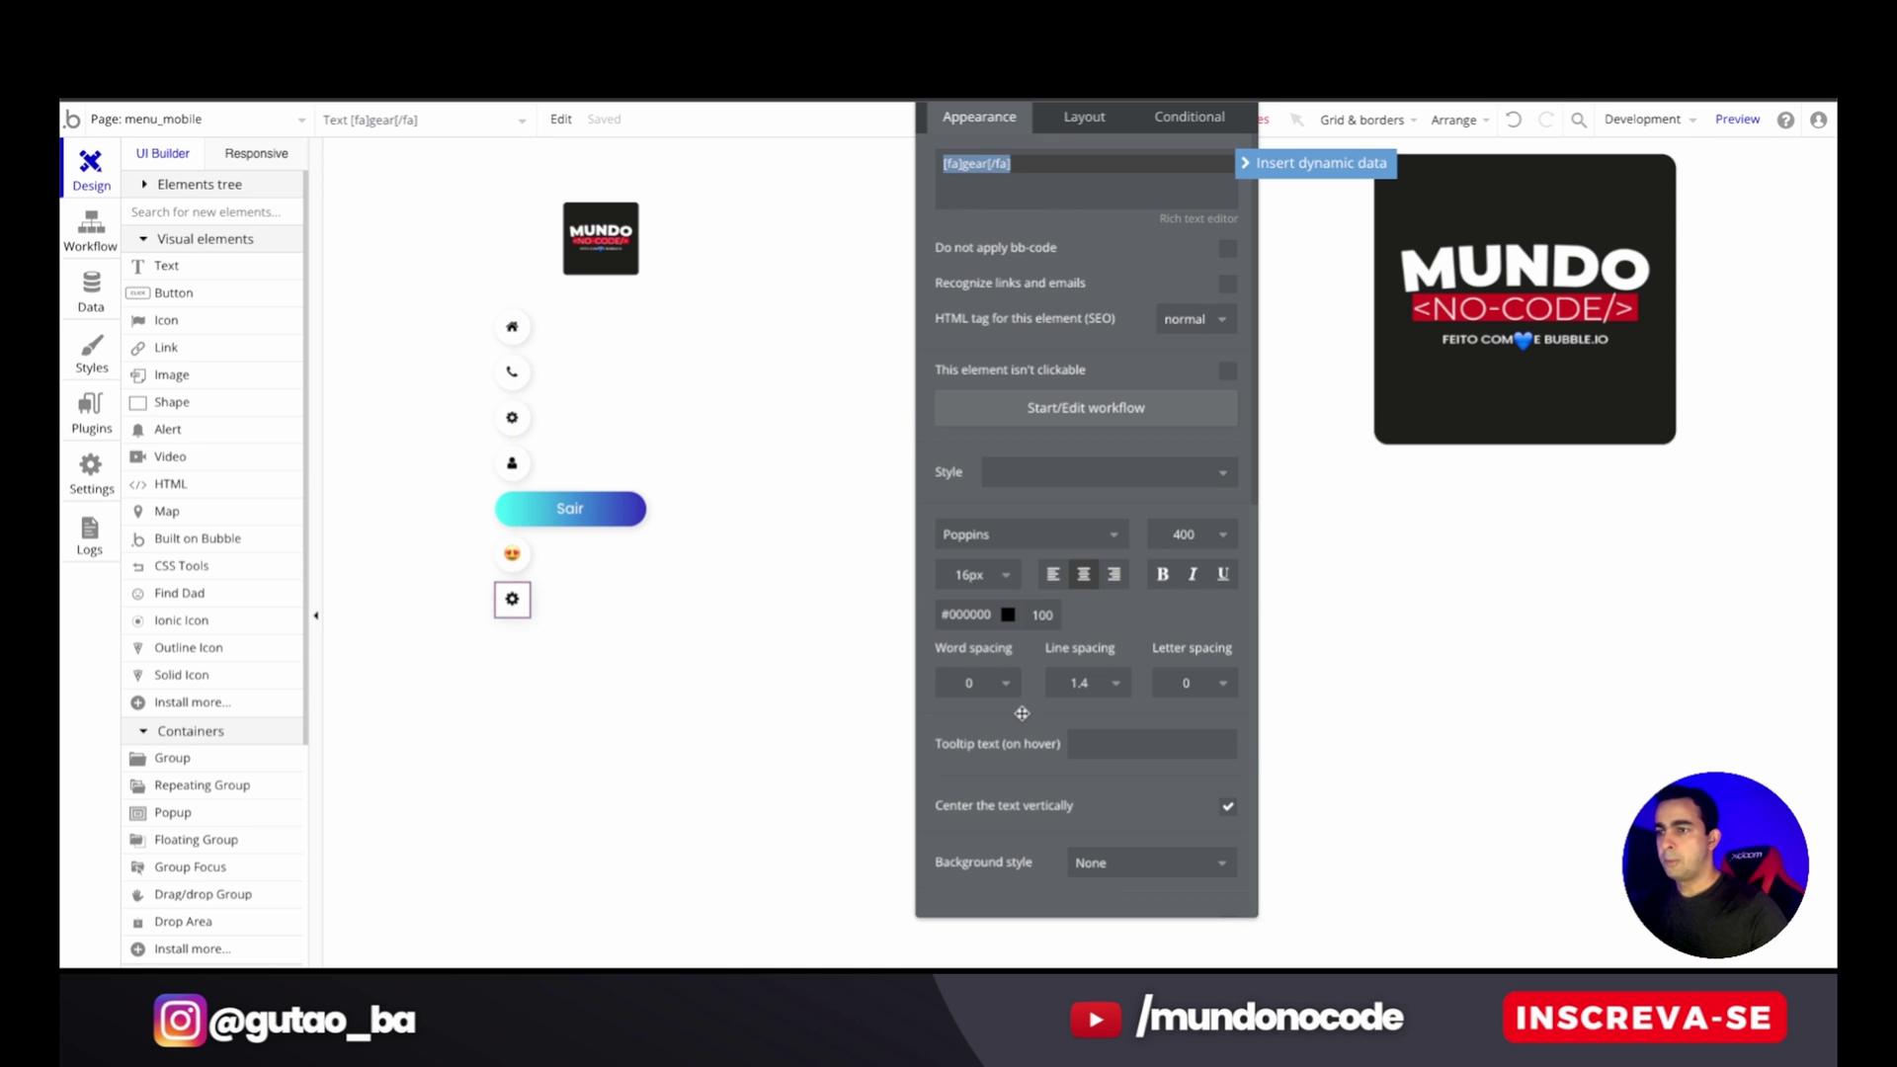
scroll(1022, 712, down, 8)
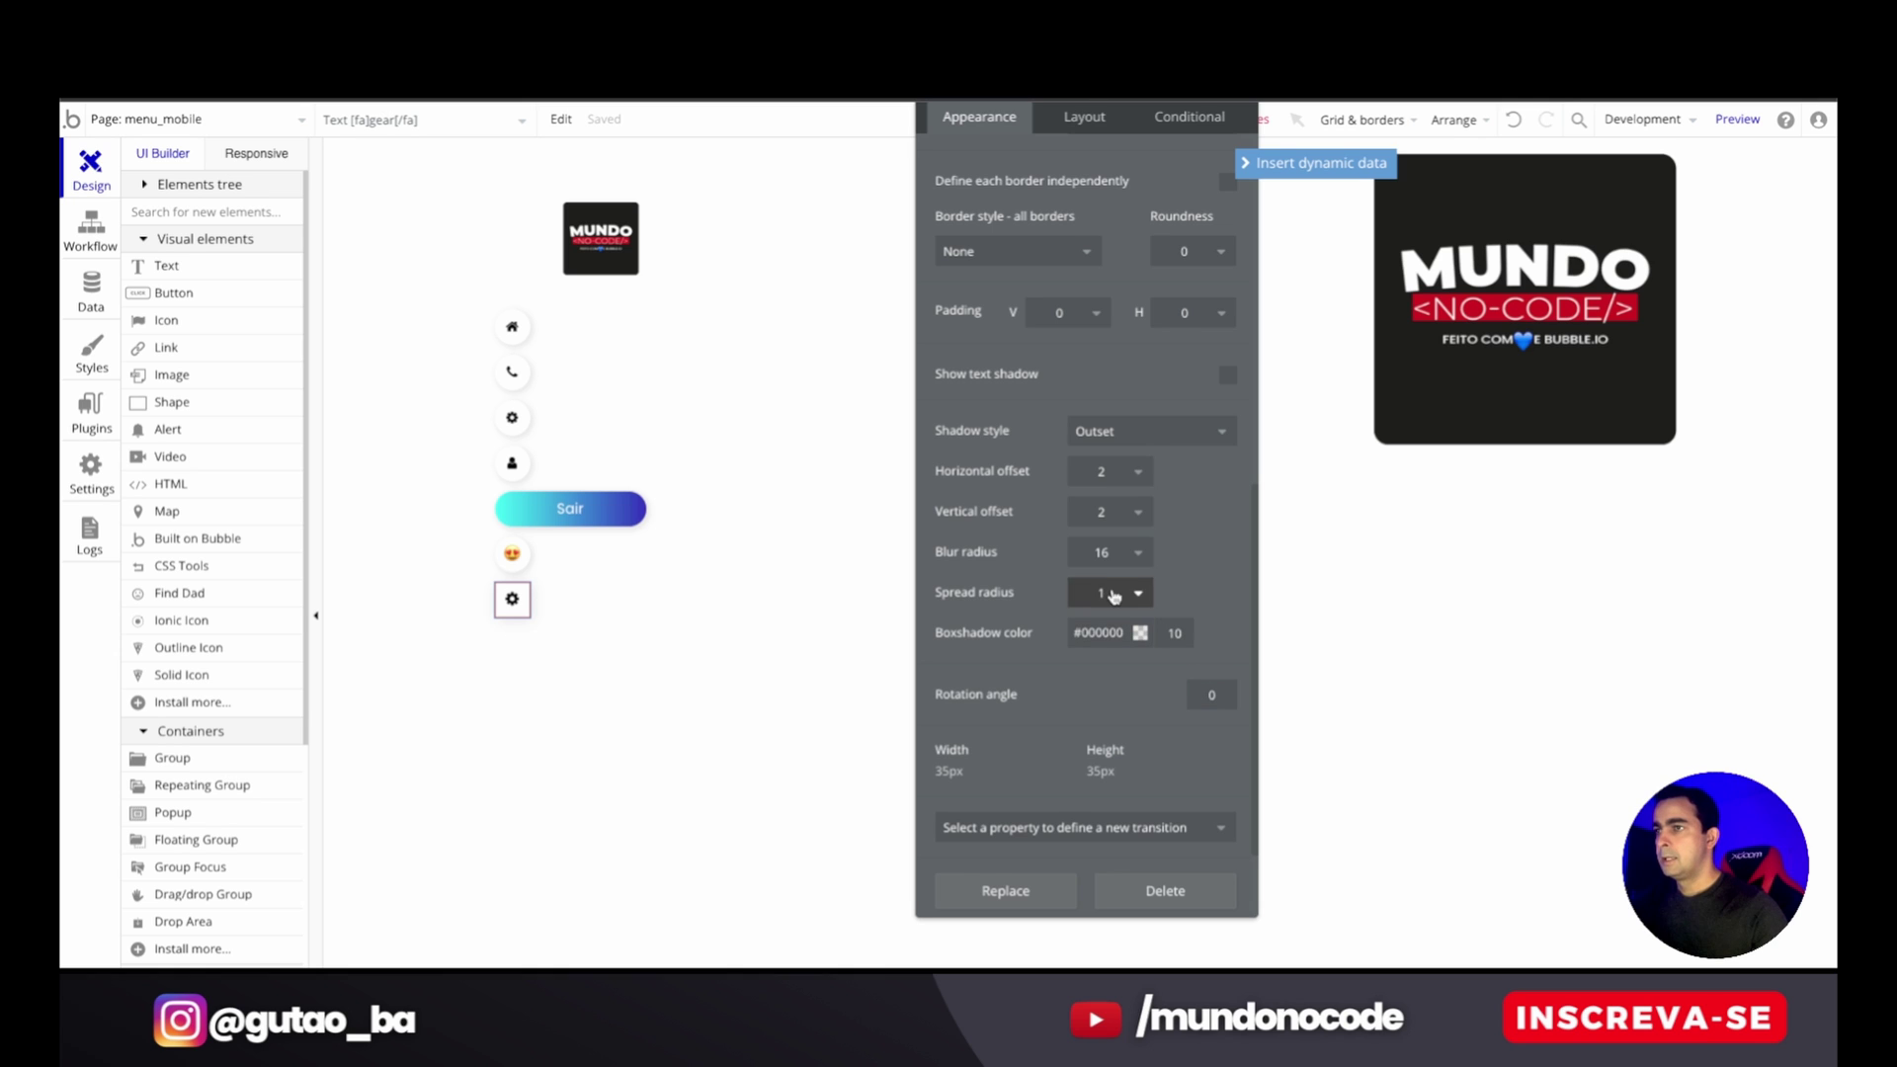
drag(1047, 573, 1037, 587)
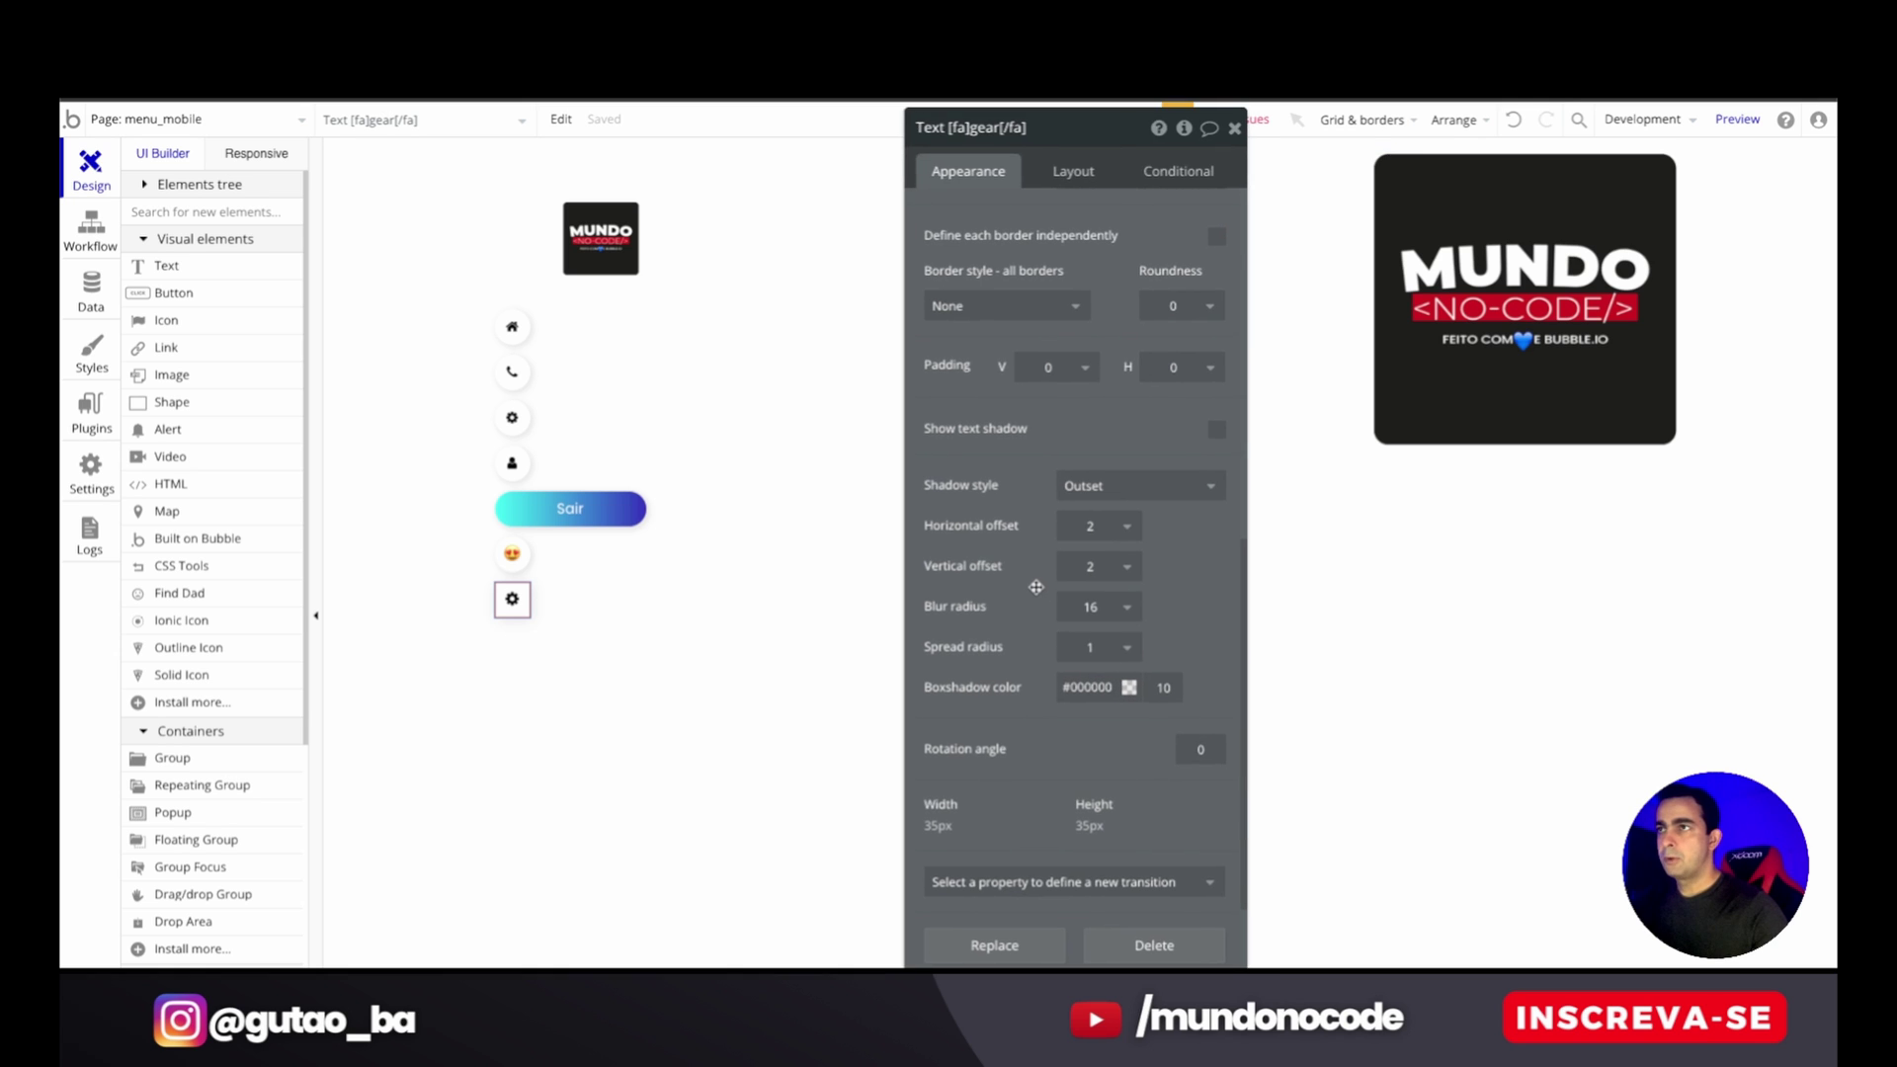
click(1194, 314)
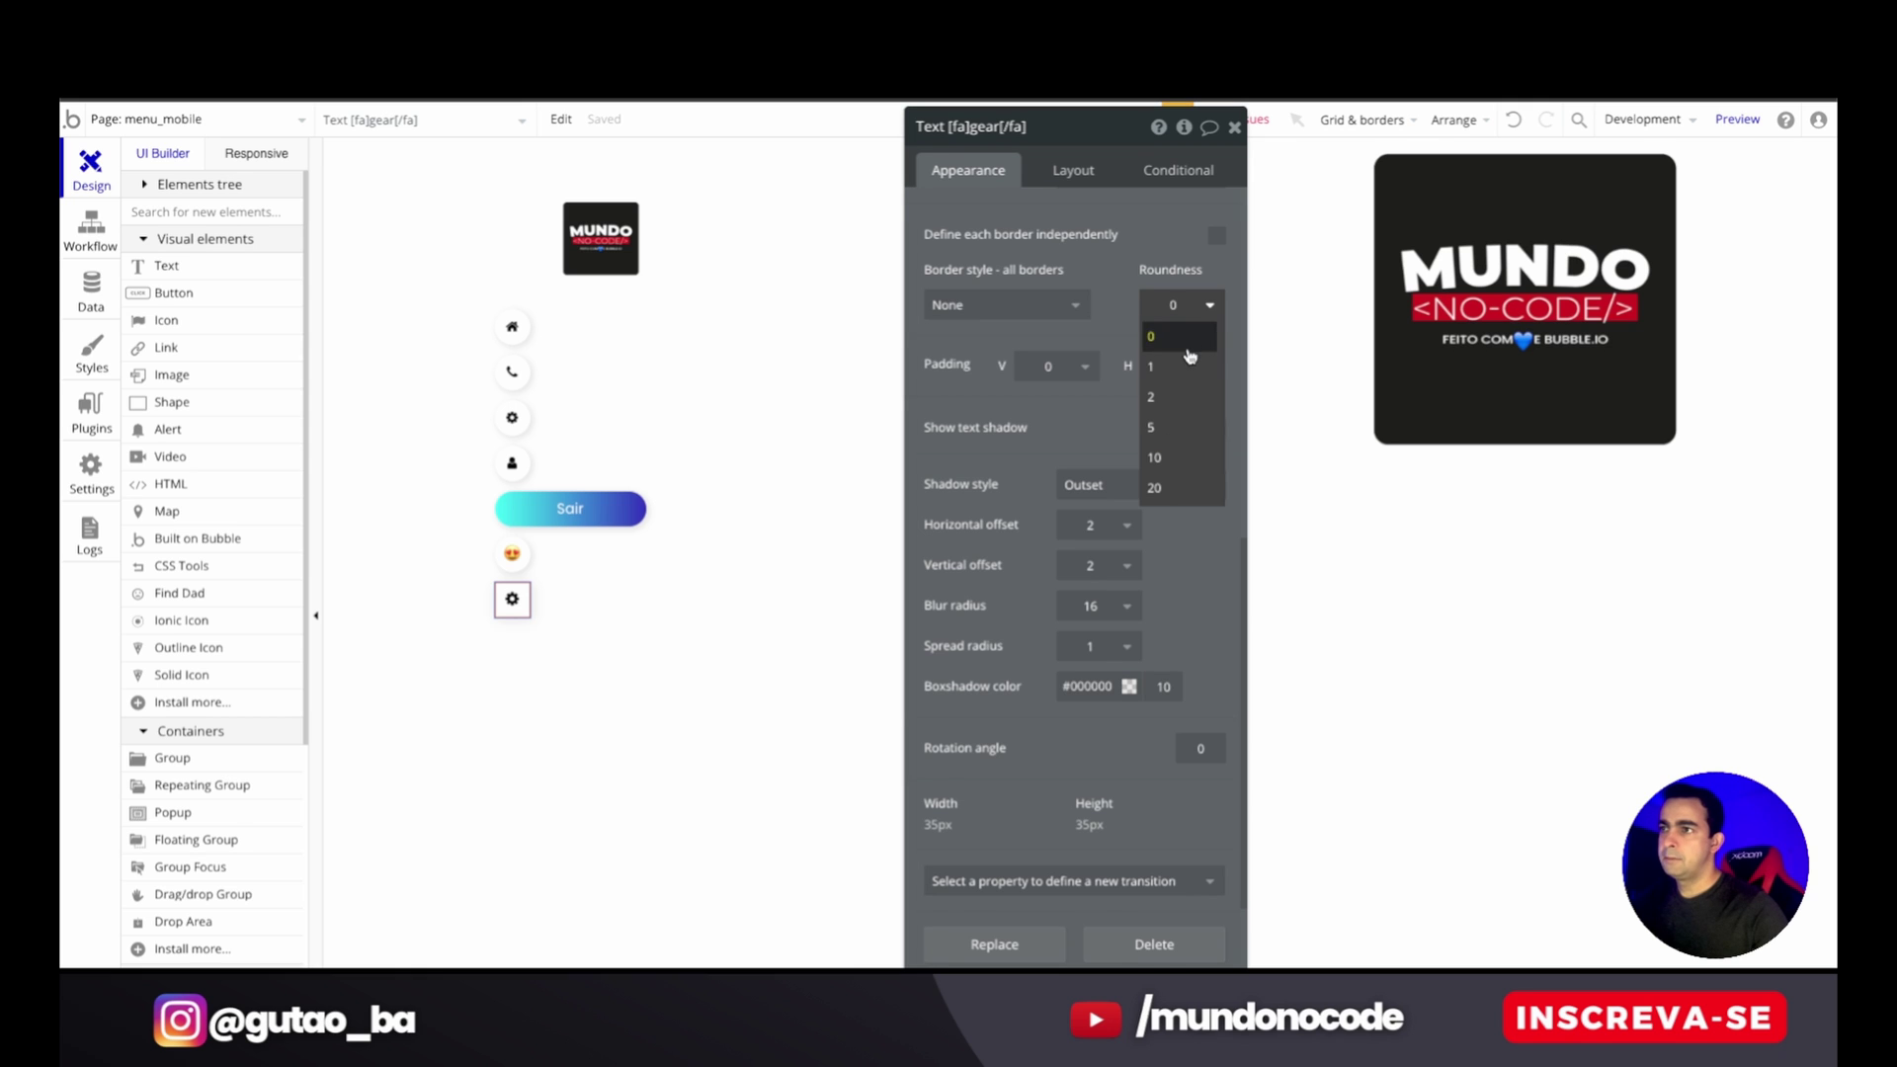
text(20)
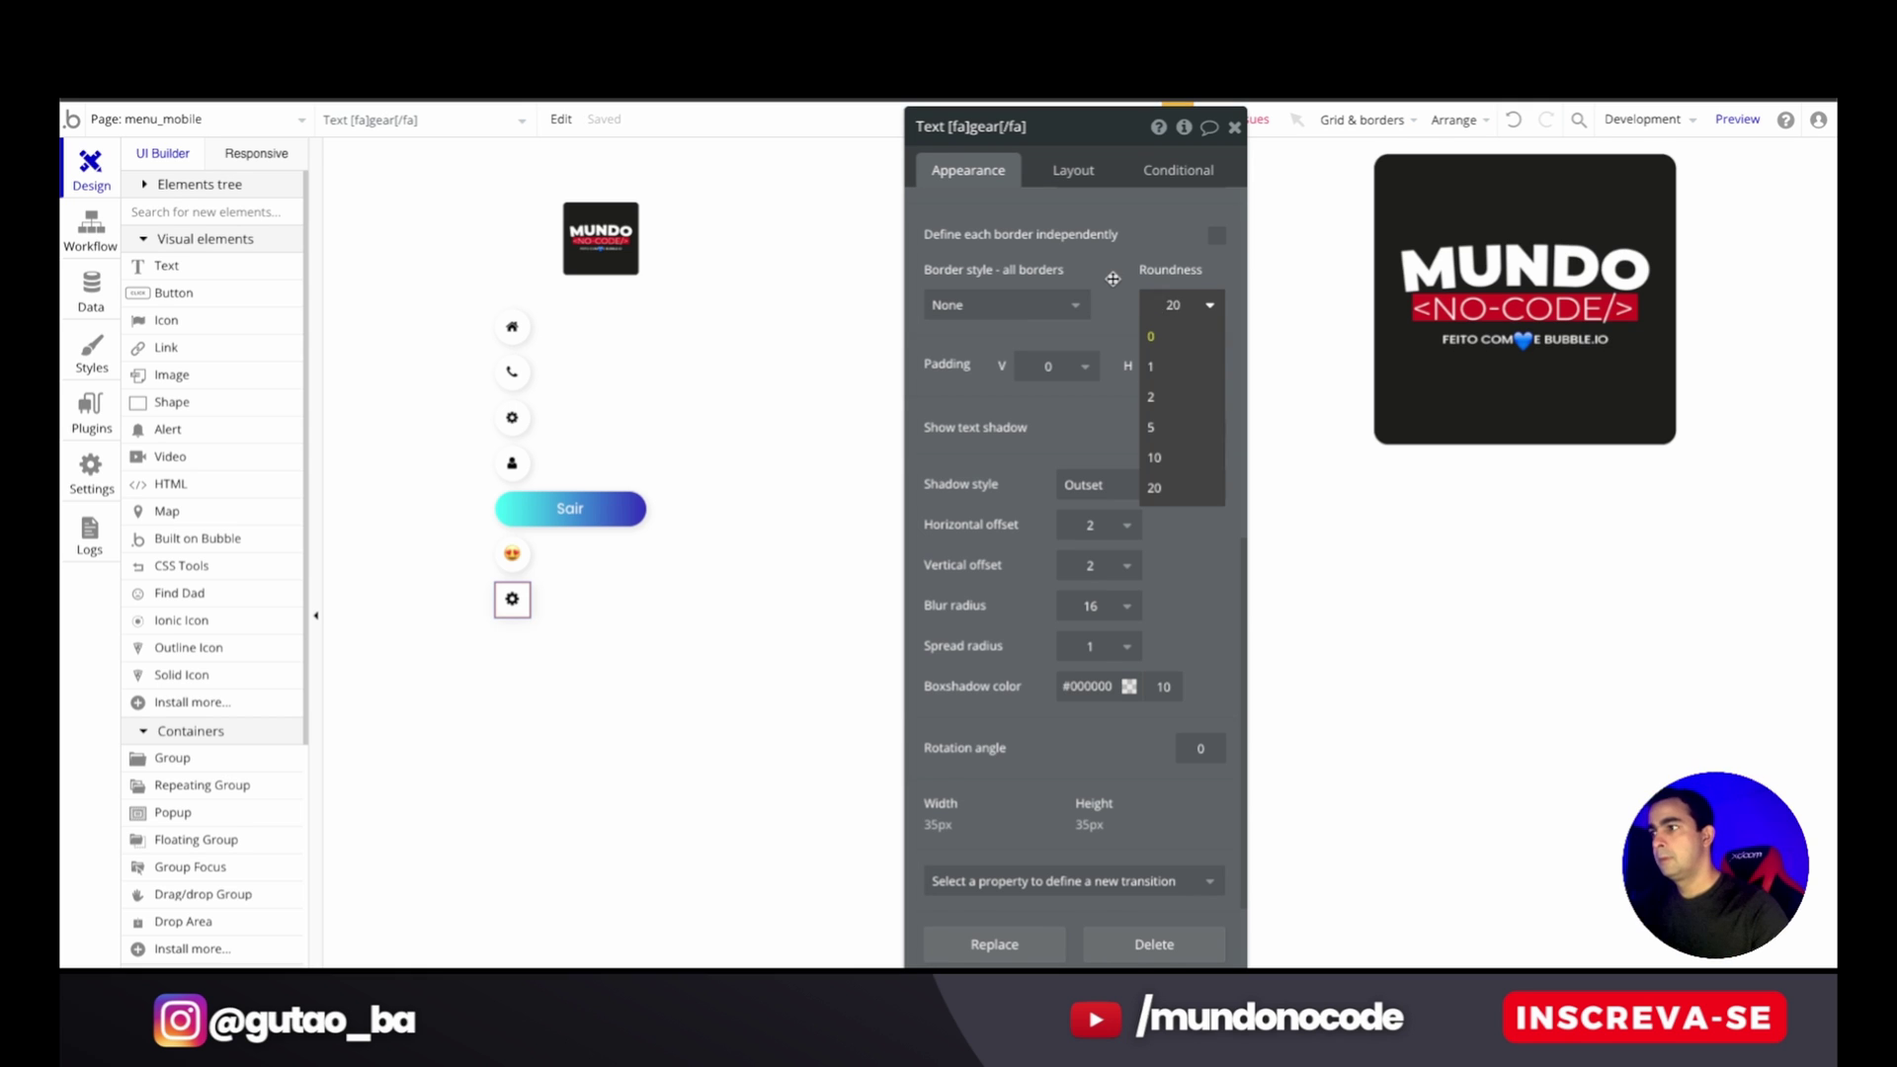
key(Return)
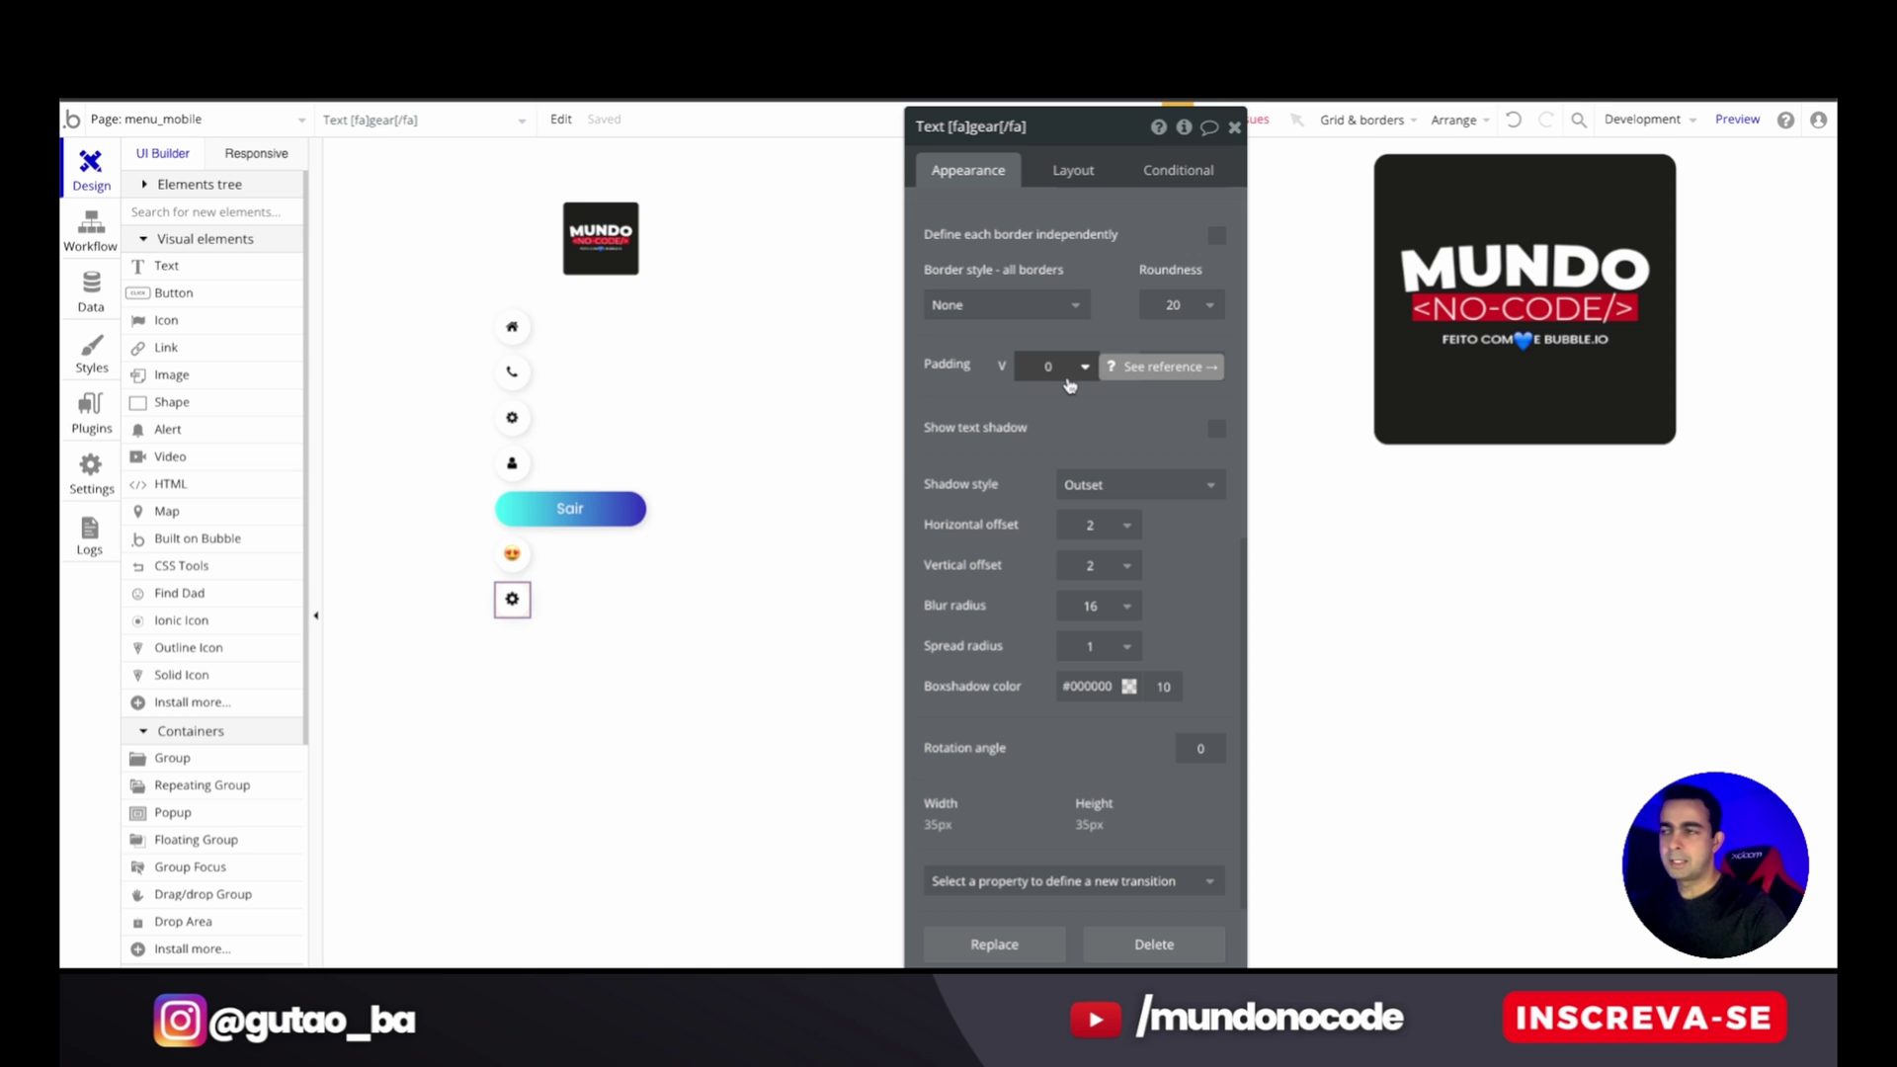
- Compare the new gear text's shadow with the emoji text's and set the gear's box-shadow colour opacity to 12
click(699, 703)
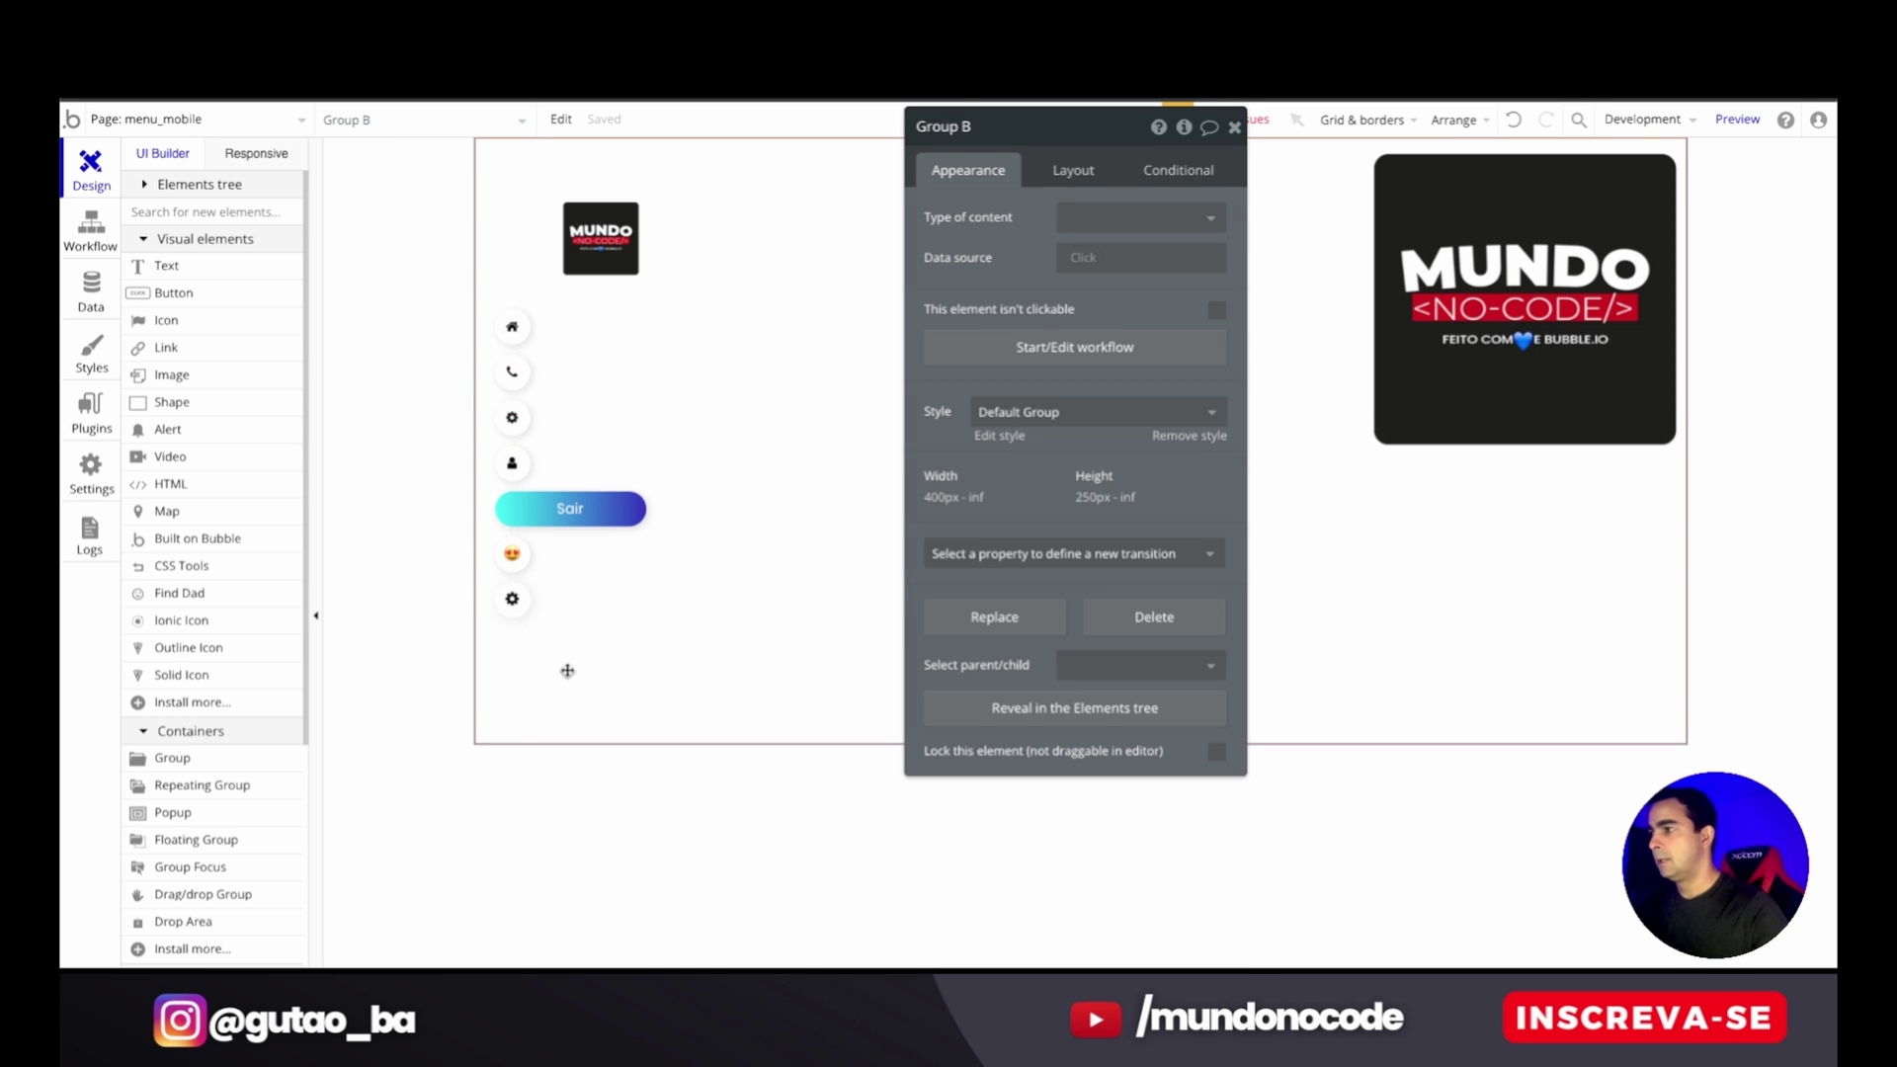
click(512, 598)
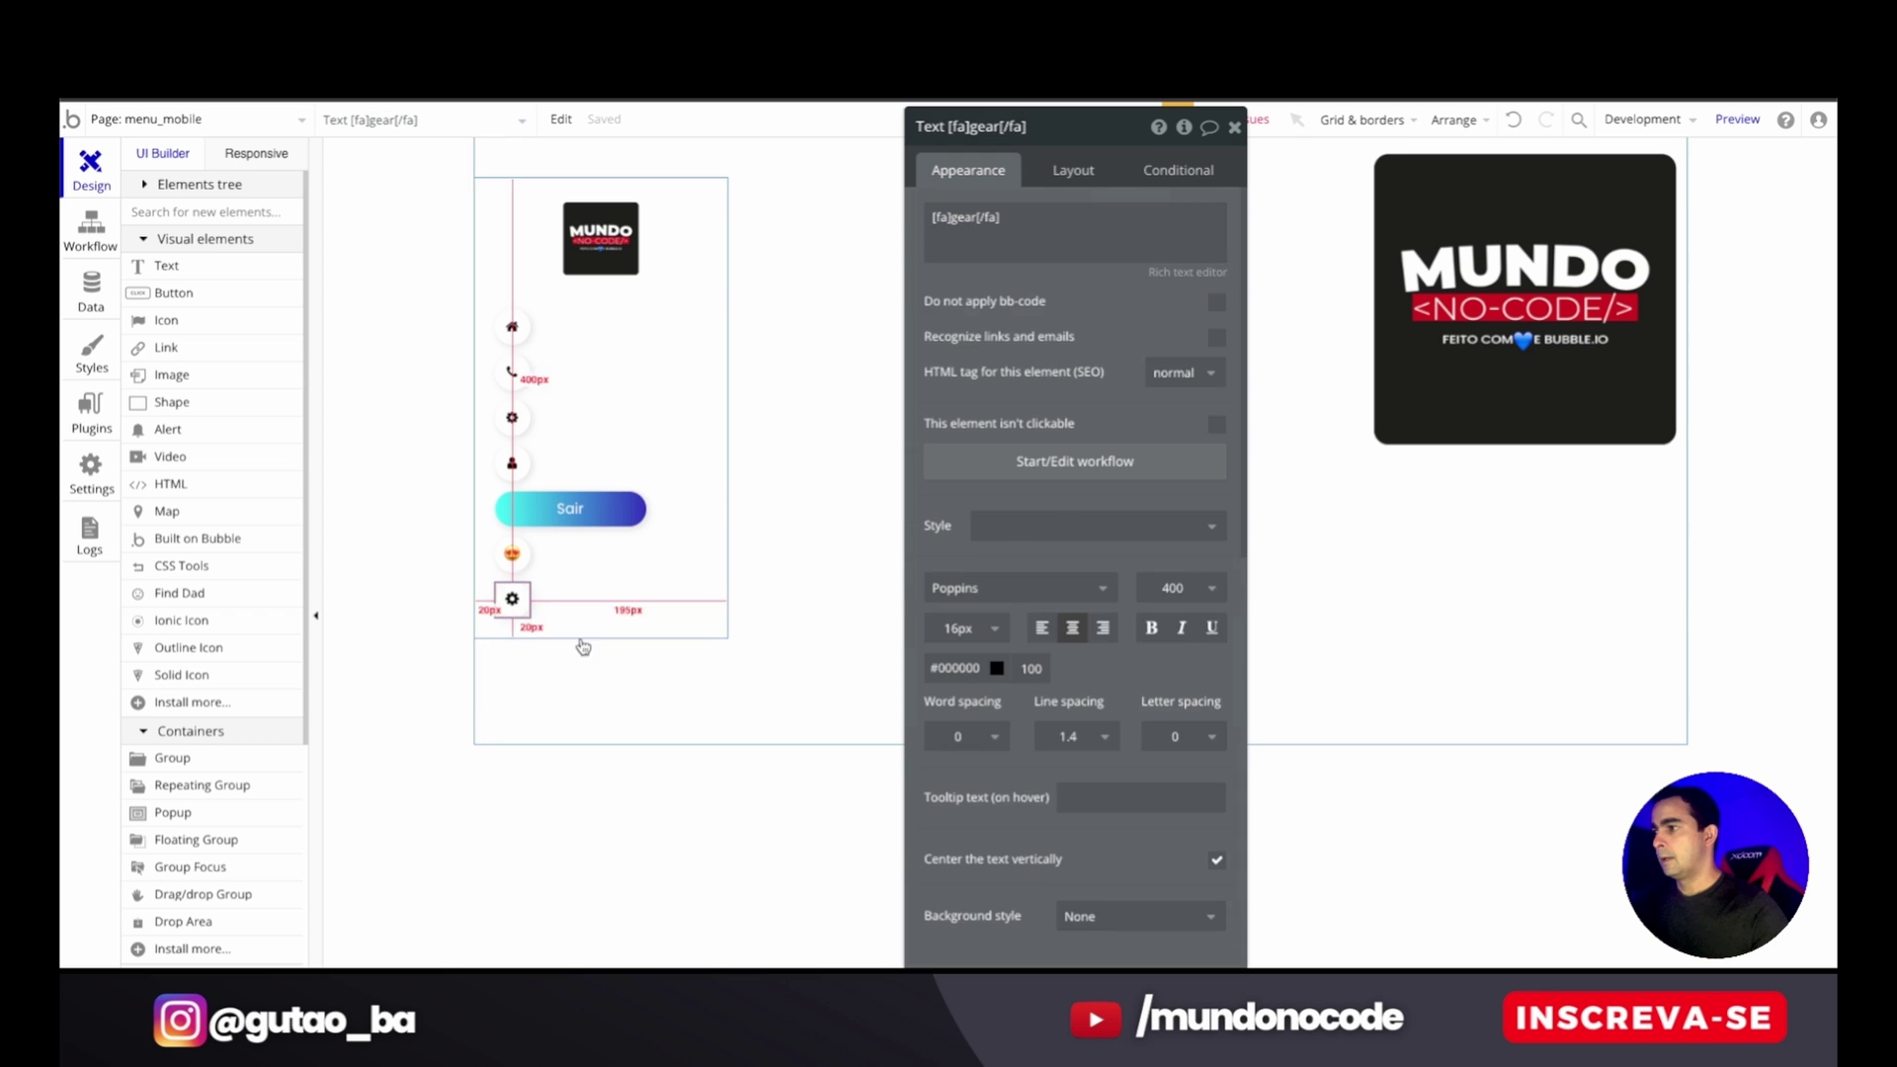
click(660, 680)
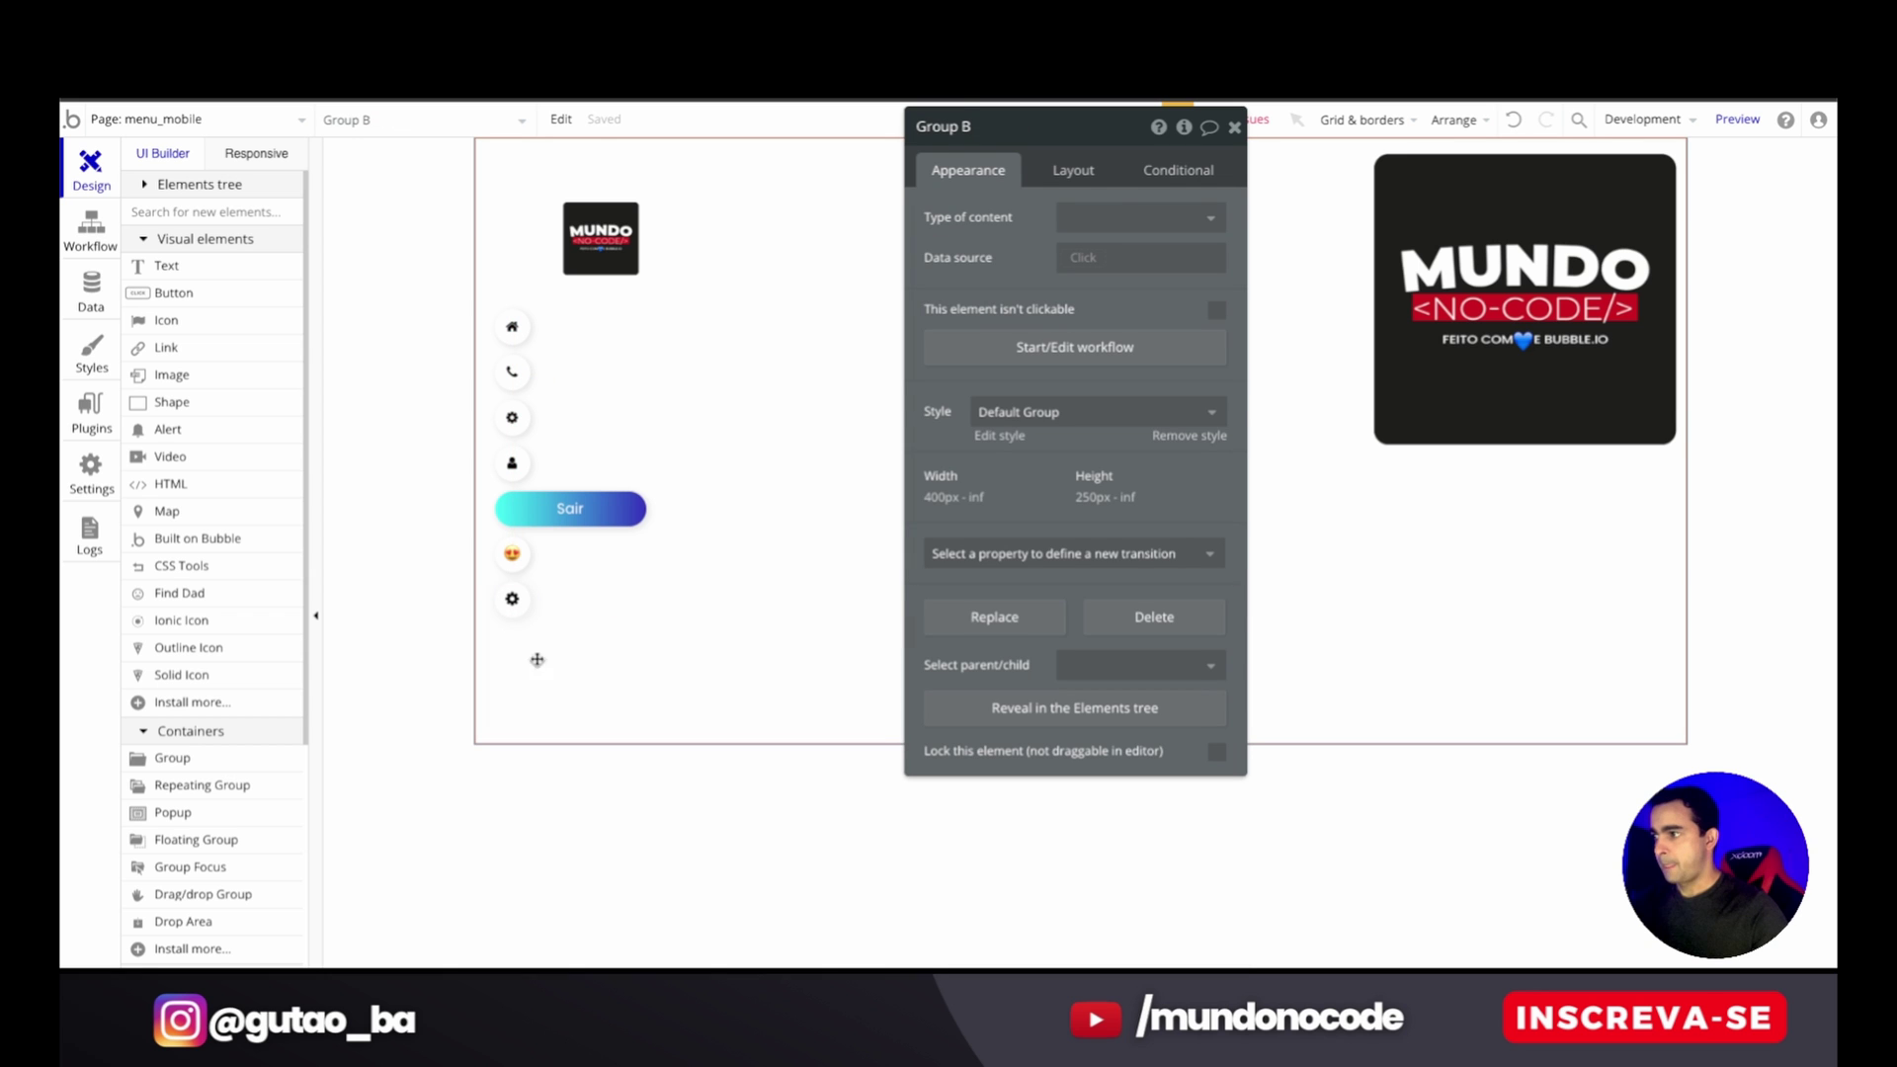
click(513, 550)
scroll(1000, 608, down, 1)
scroll(1000, 609, down, 6)
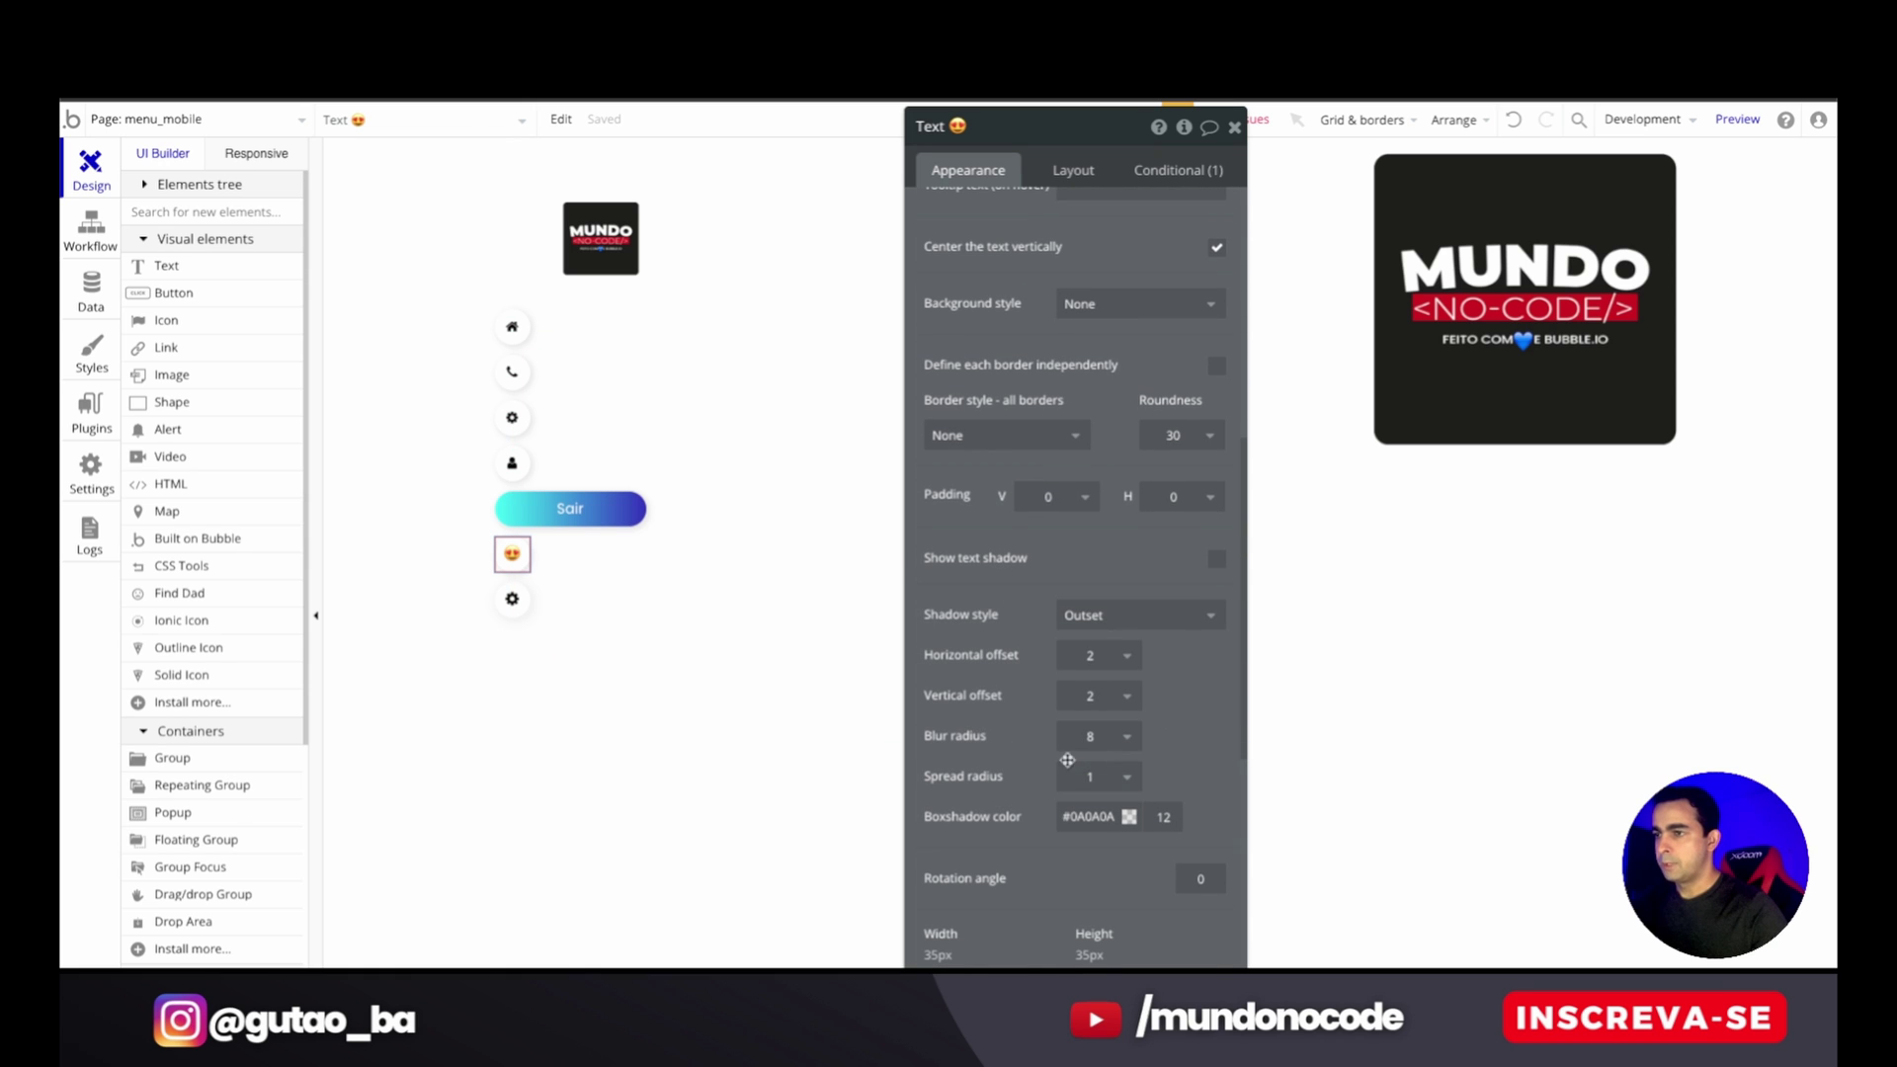
click(529, 614)
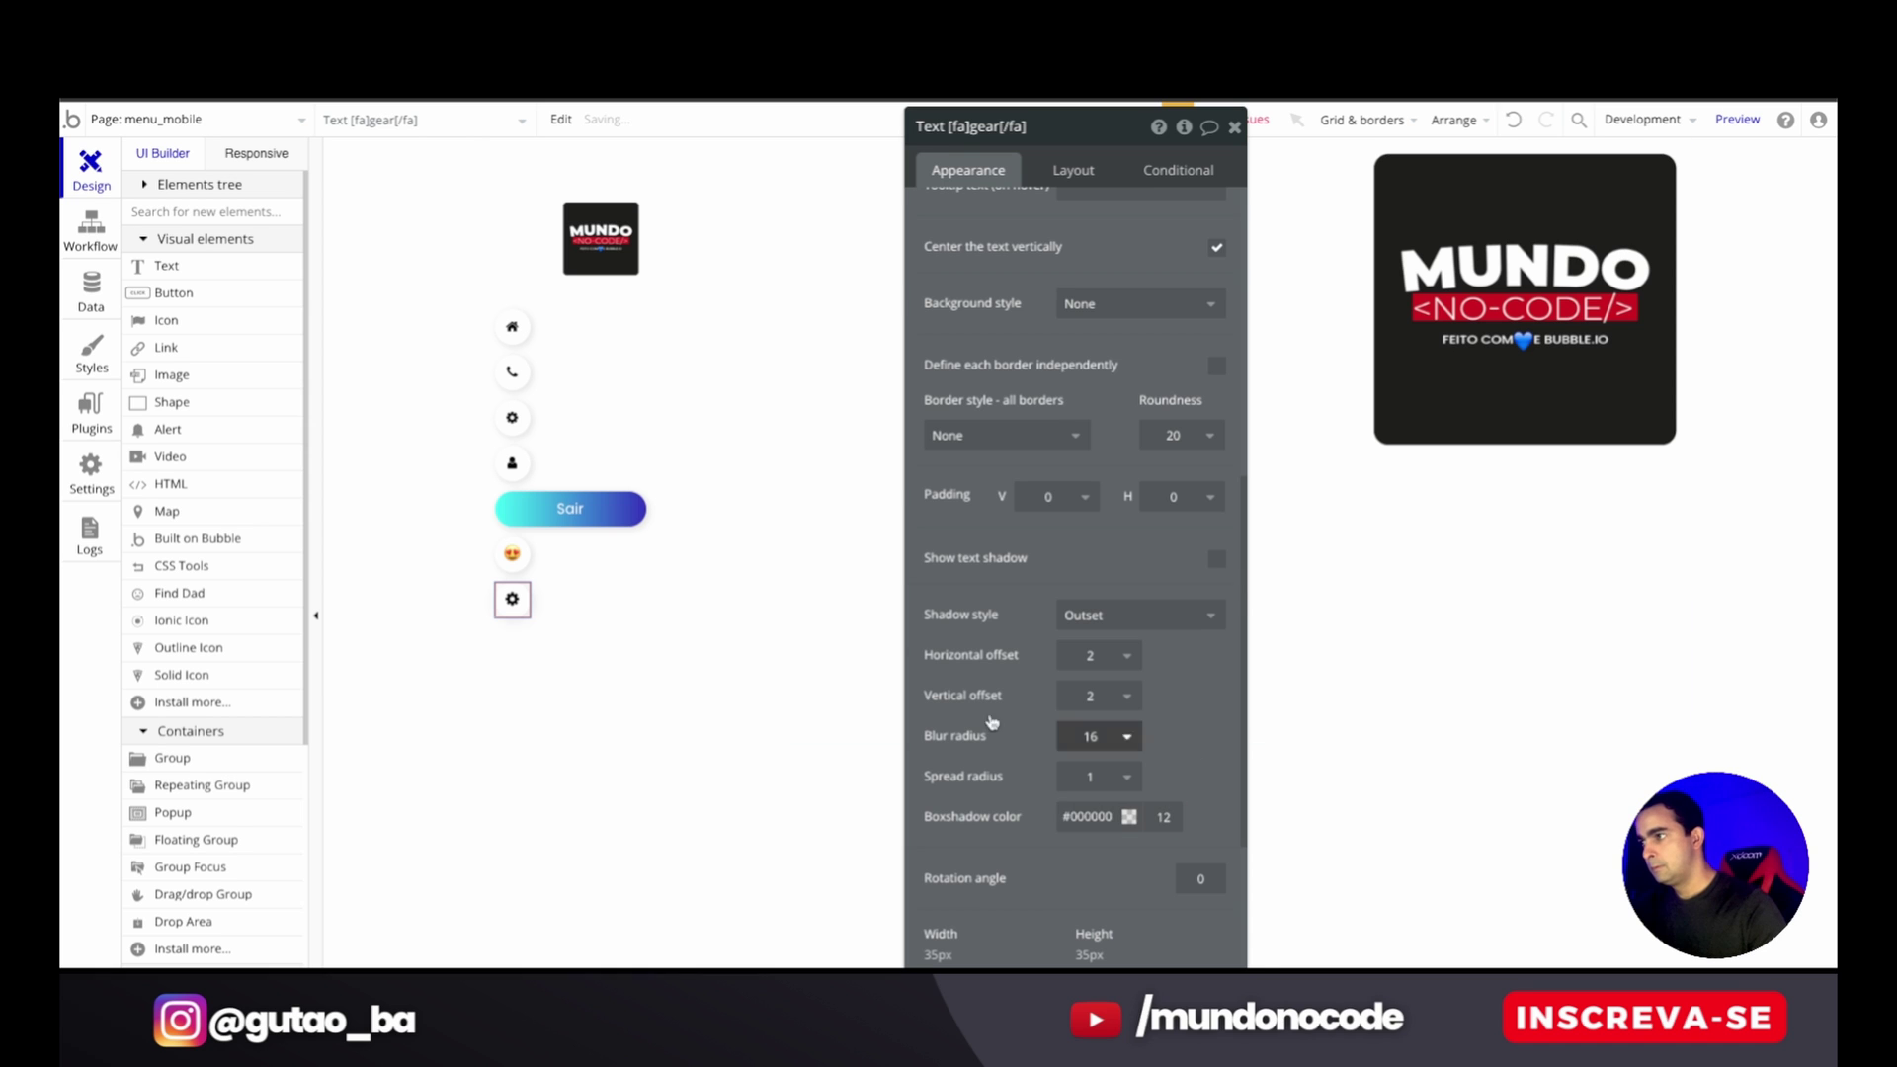
click(680, 653)
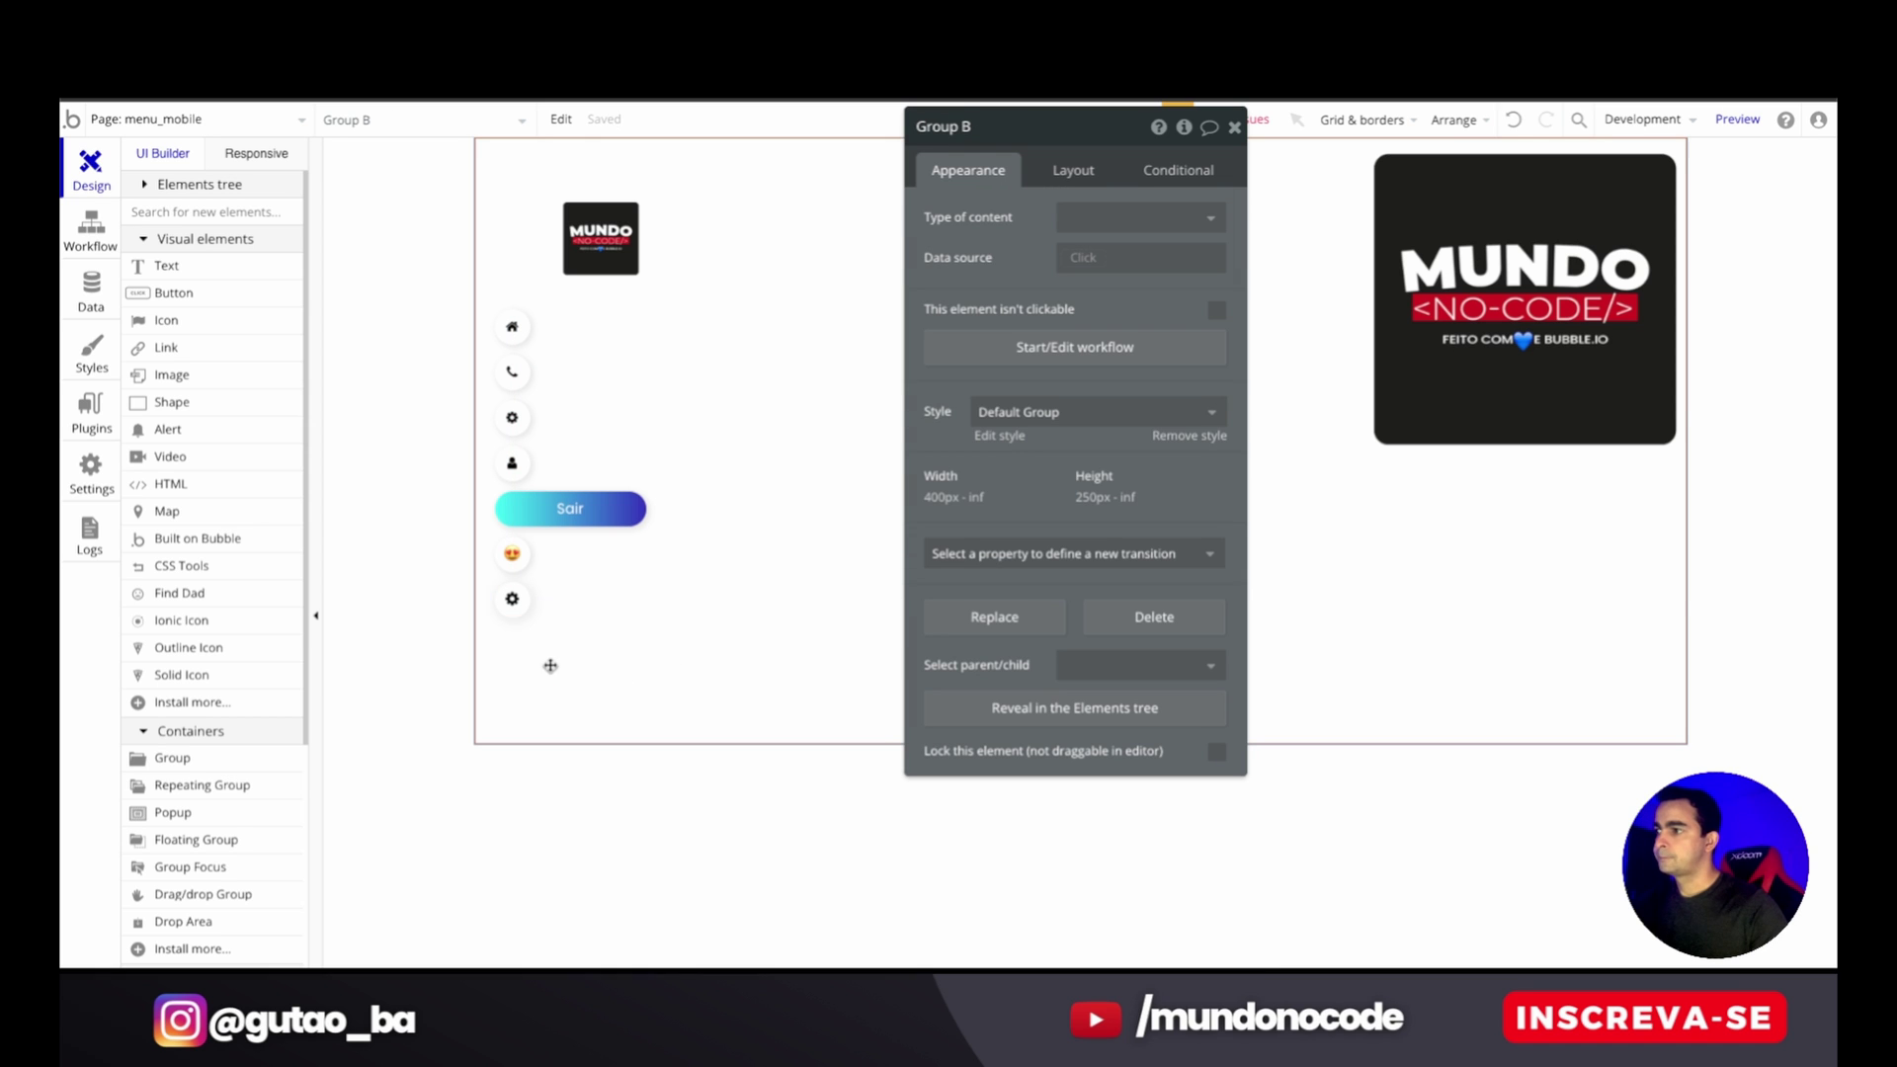
- Review the new gear text's layout settings, including its fixed width and height
click(526, 615)
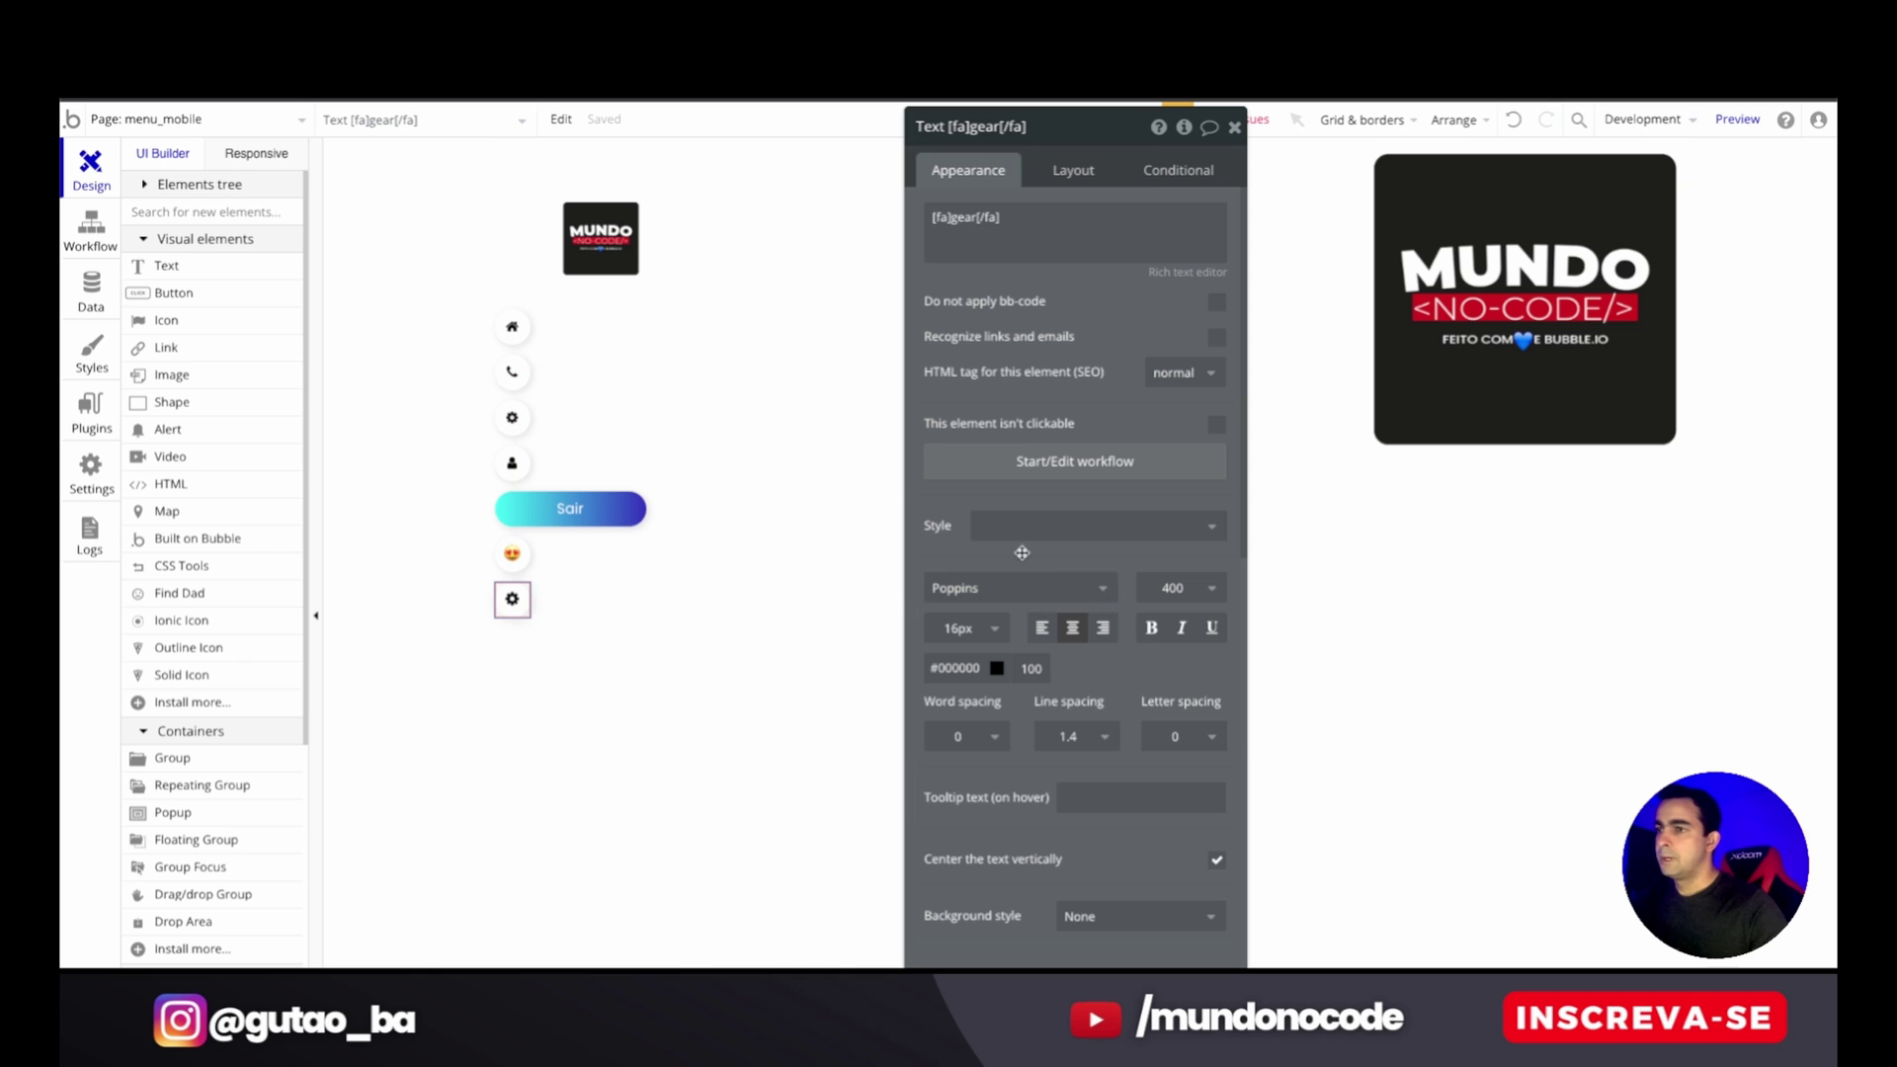
click(1074, 173)
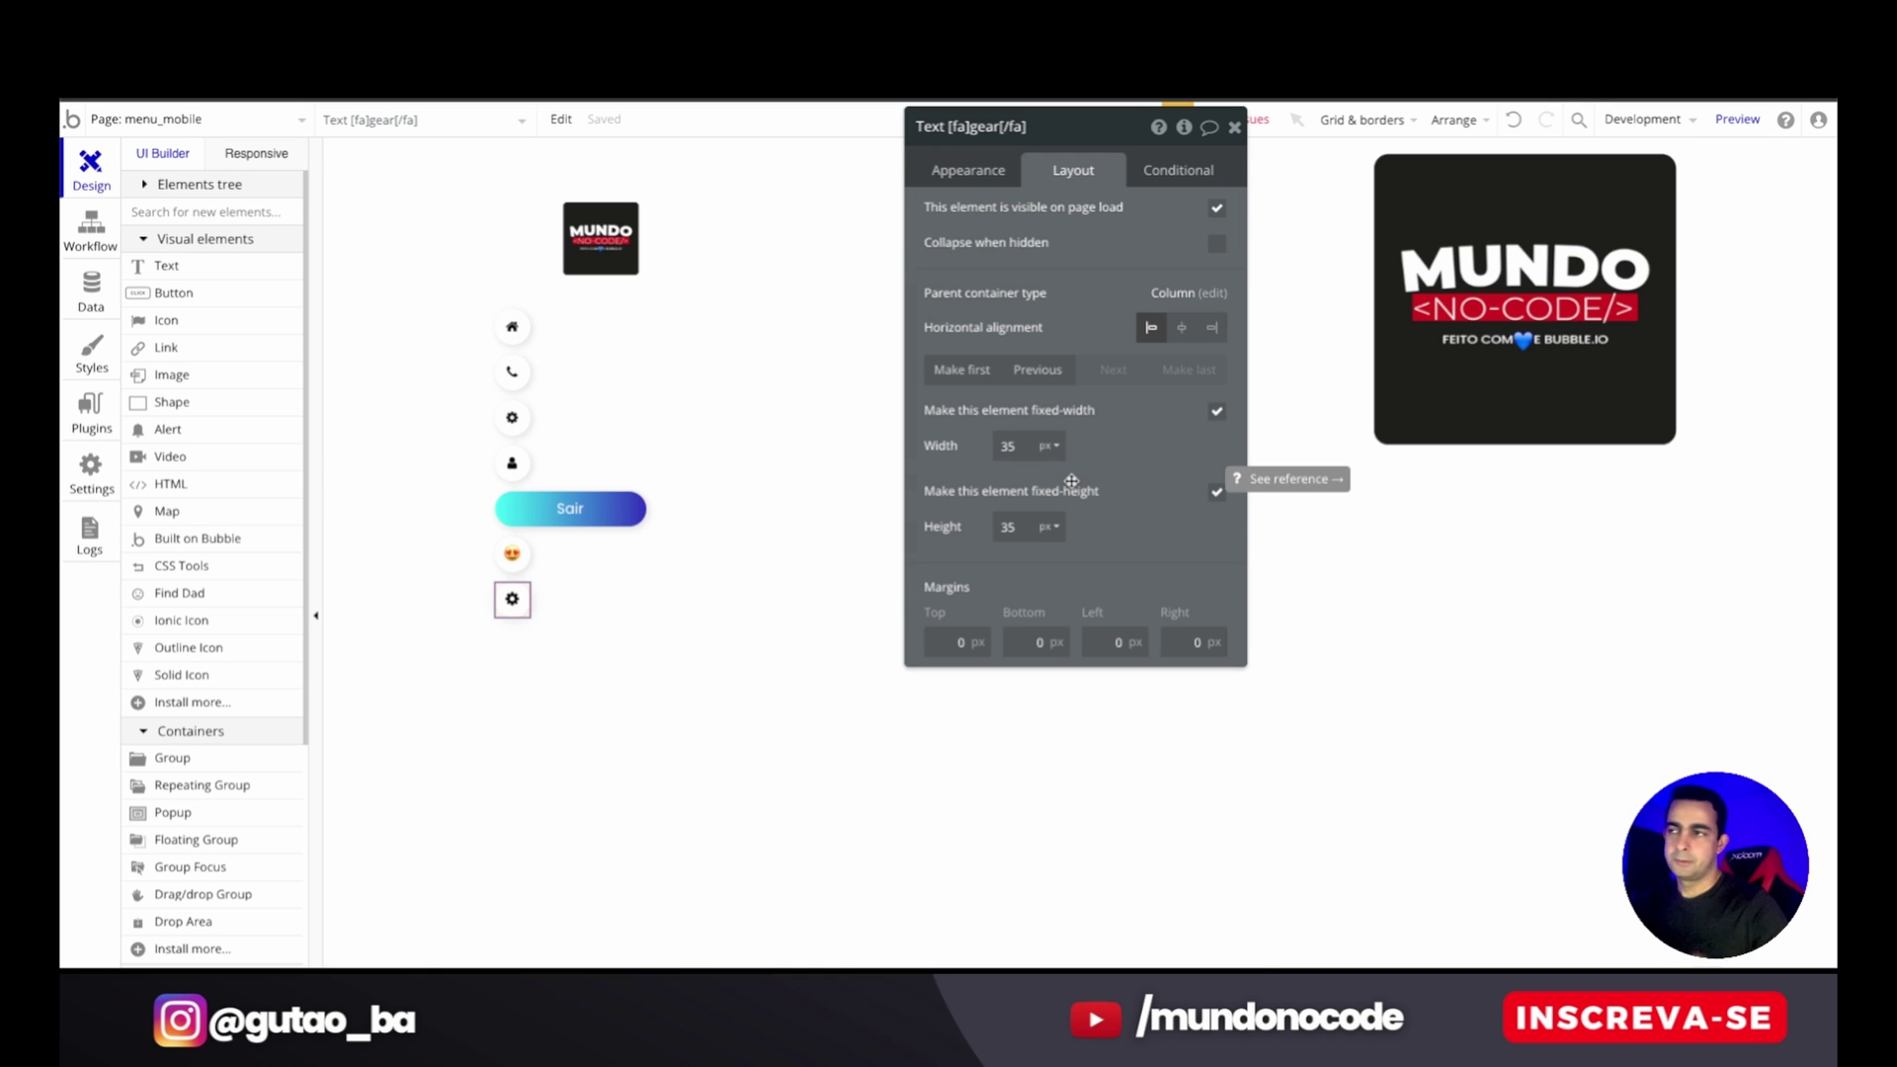
drag(1082, 512, 1084, 541)
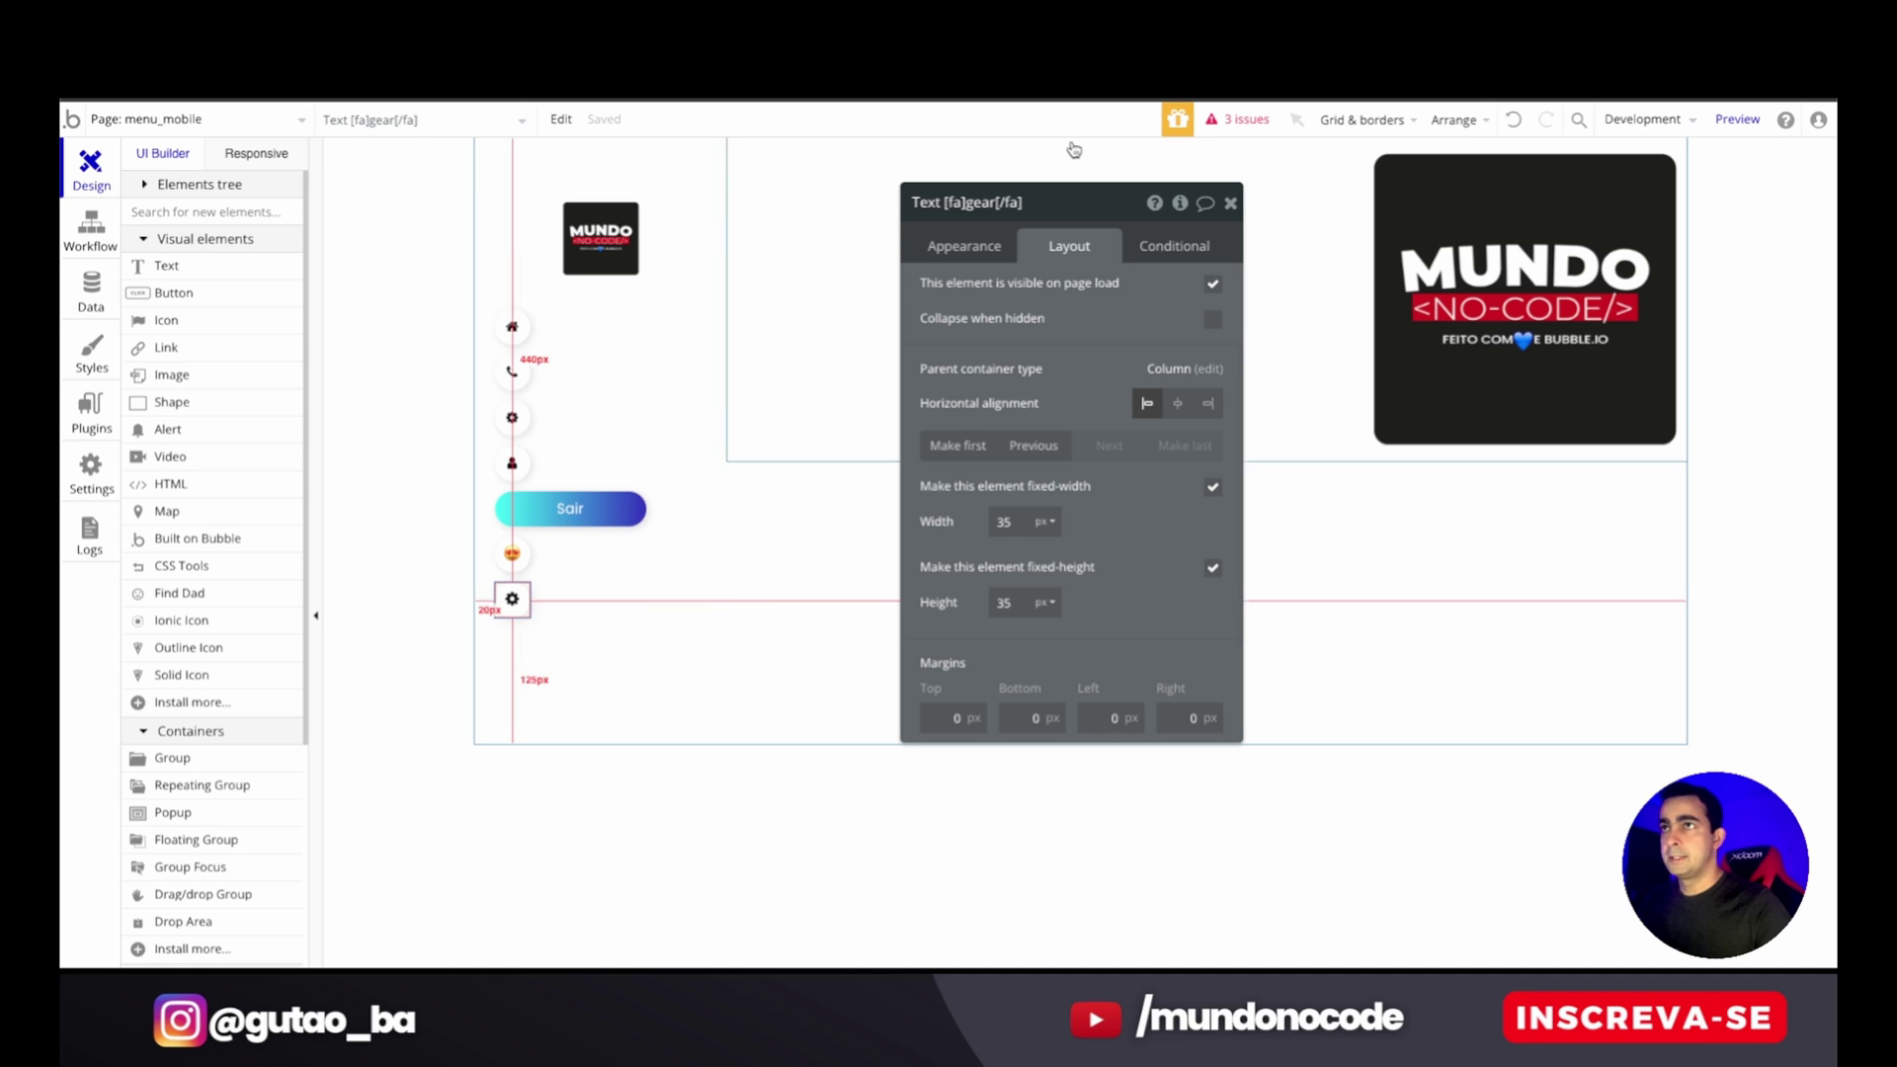
key(ctrl+Tab)
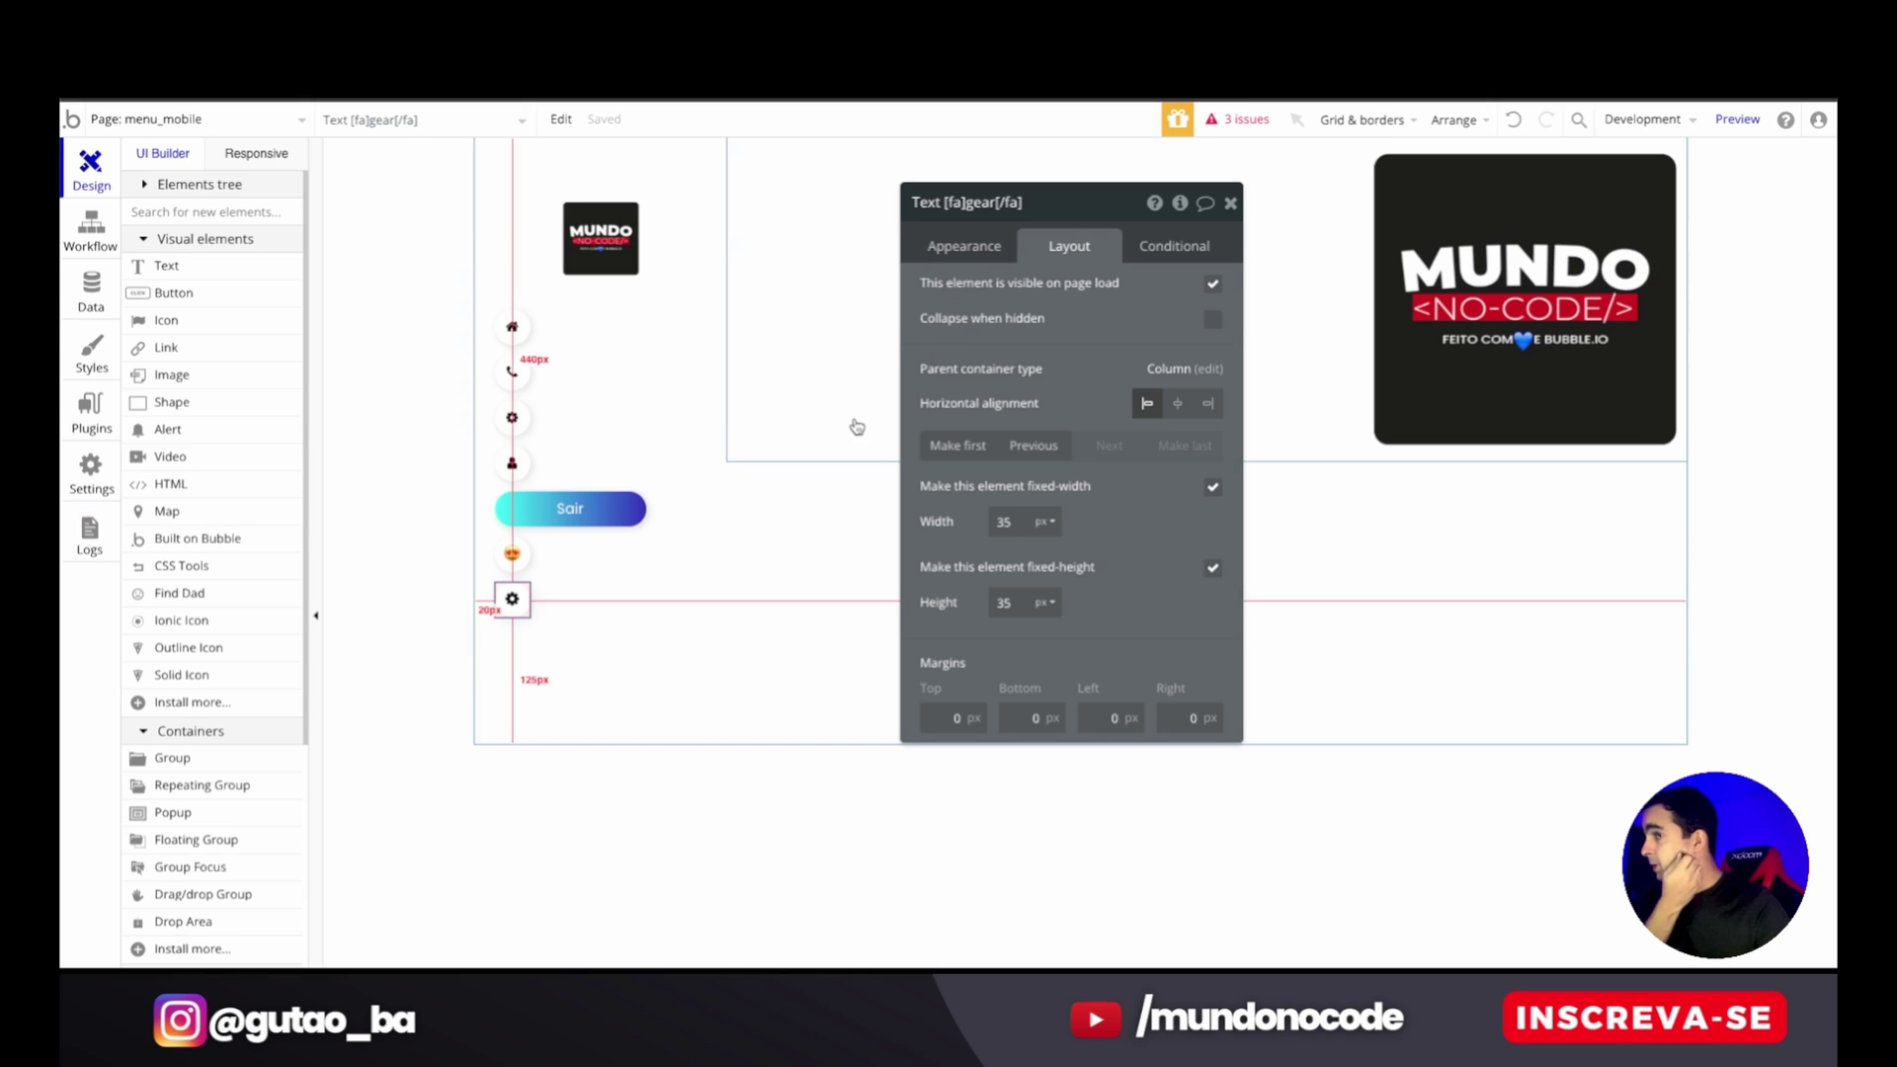
- Add a condition to the new gear text that applies when This Text is hovered
double_click(511, 599)
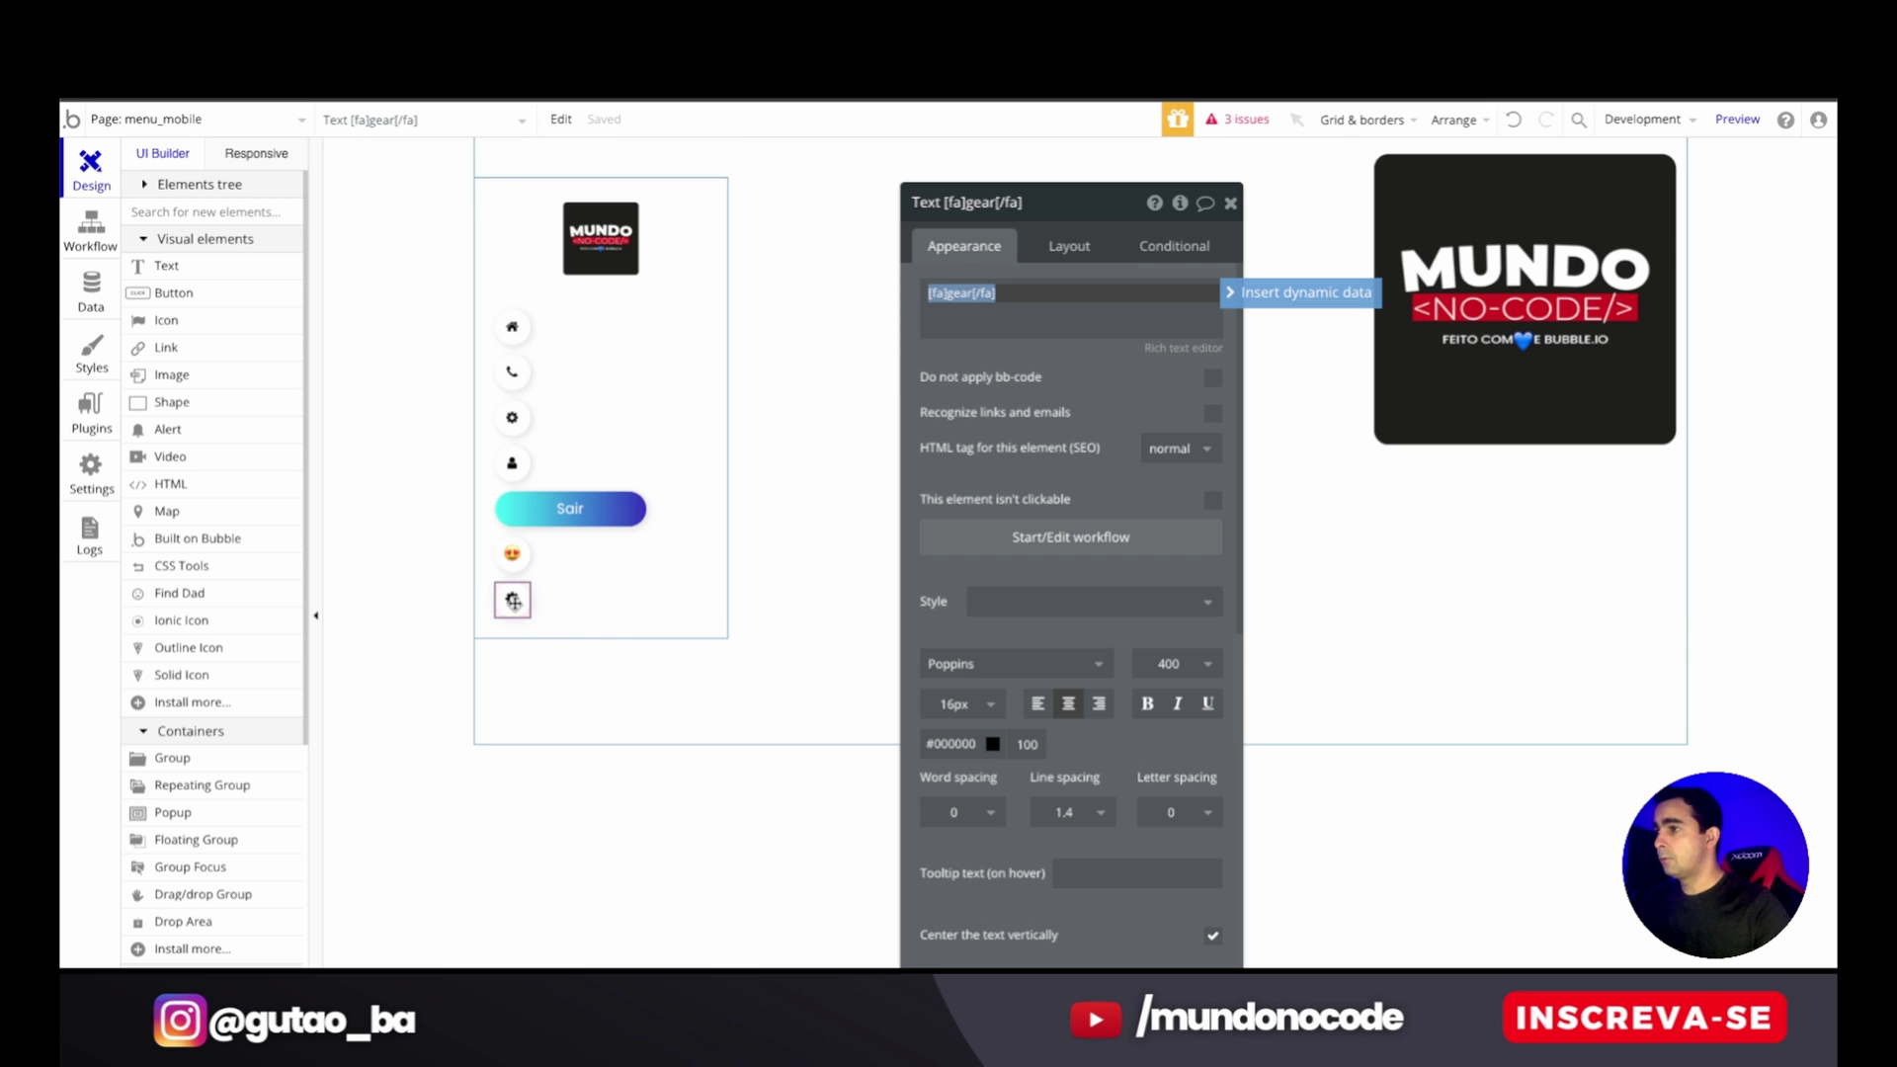
click(1173, 247)
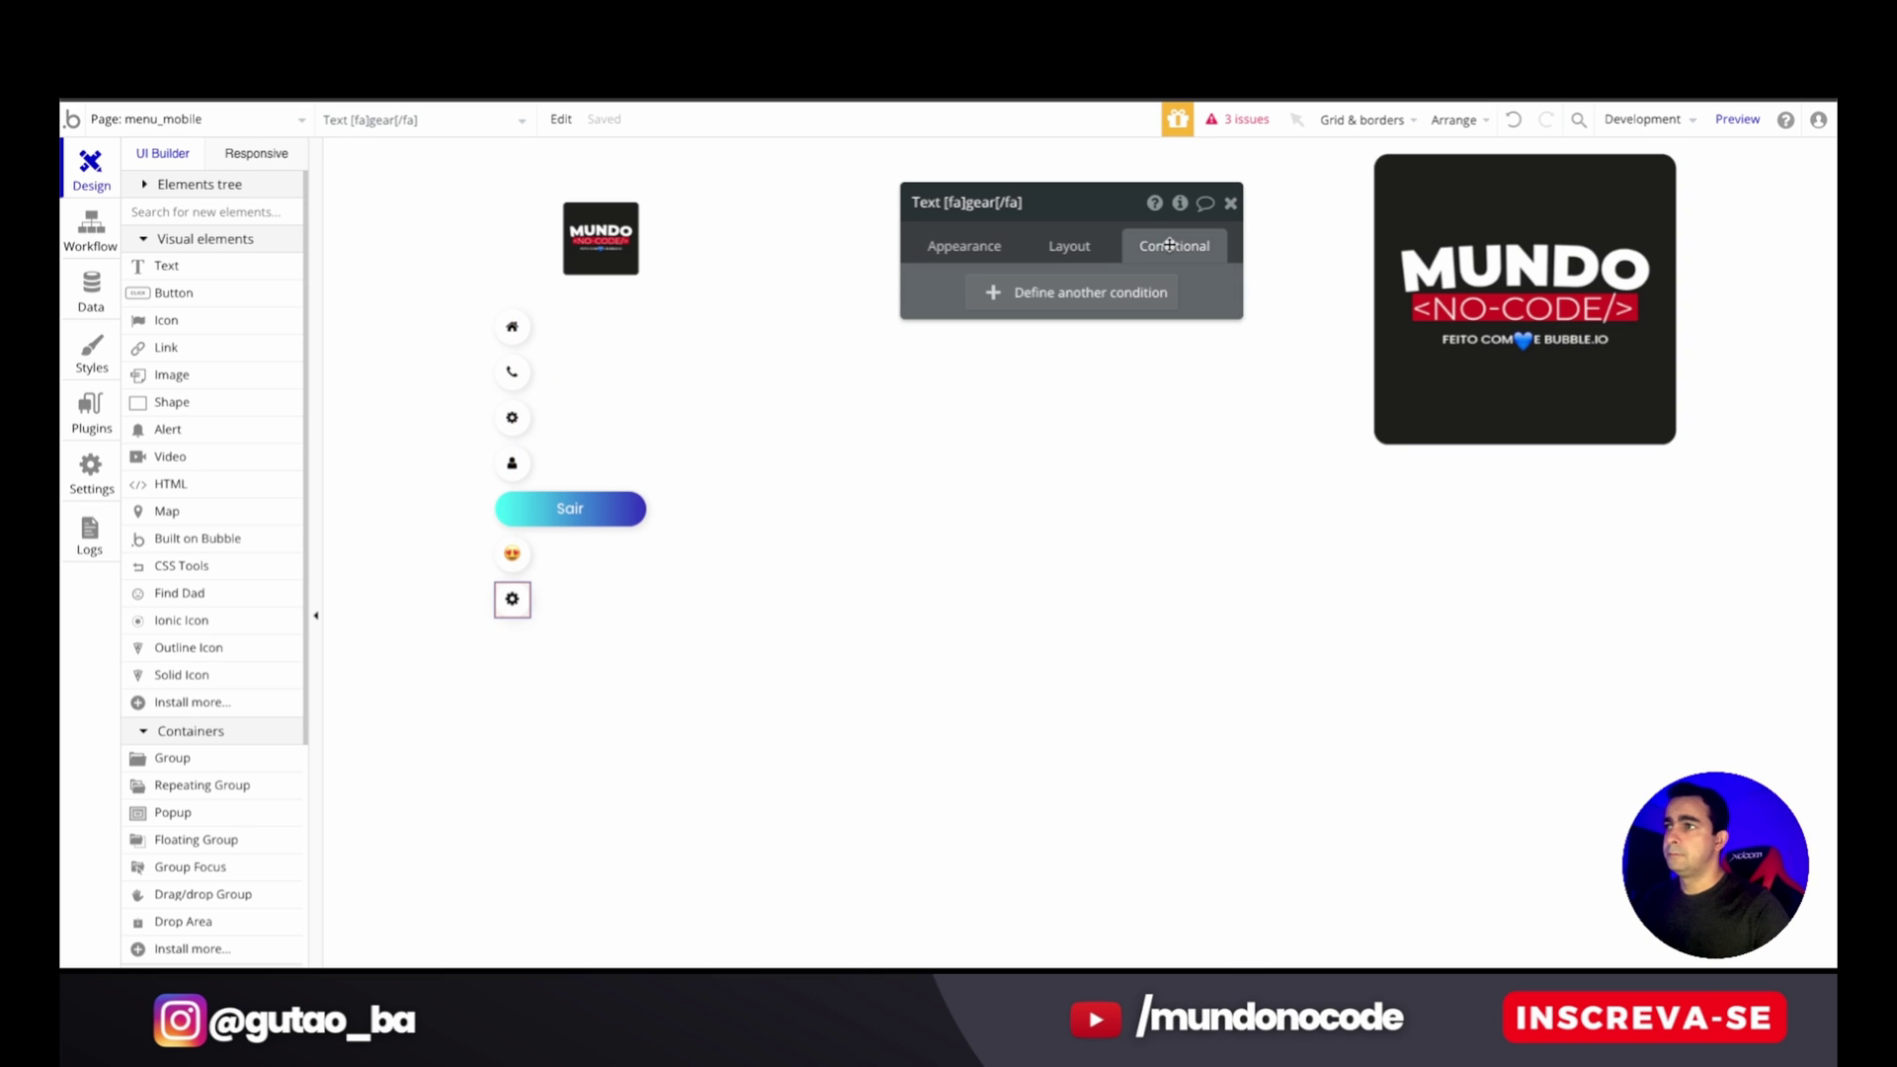
click(1017, 294)
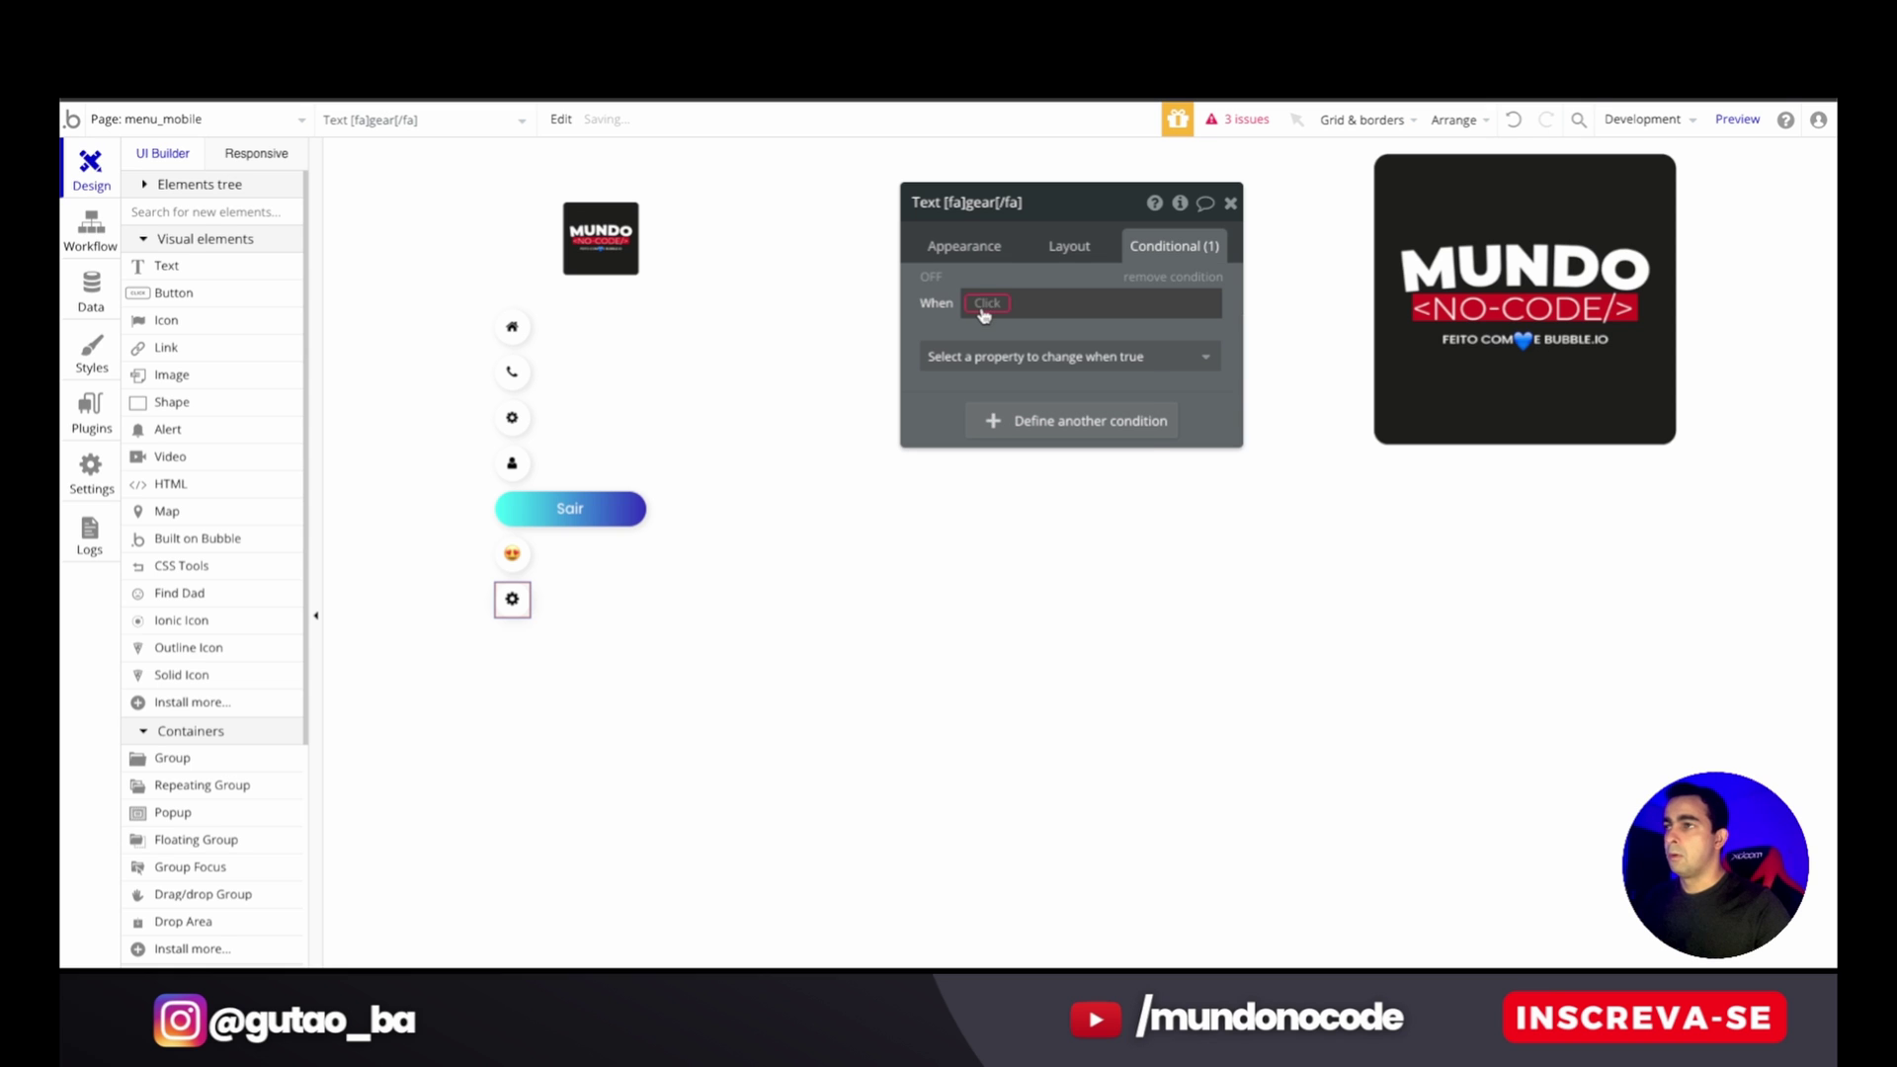
click(985, 314)
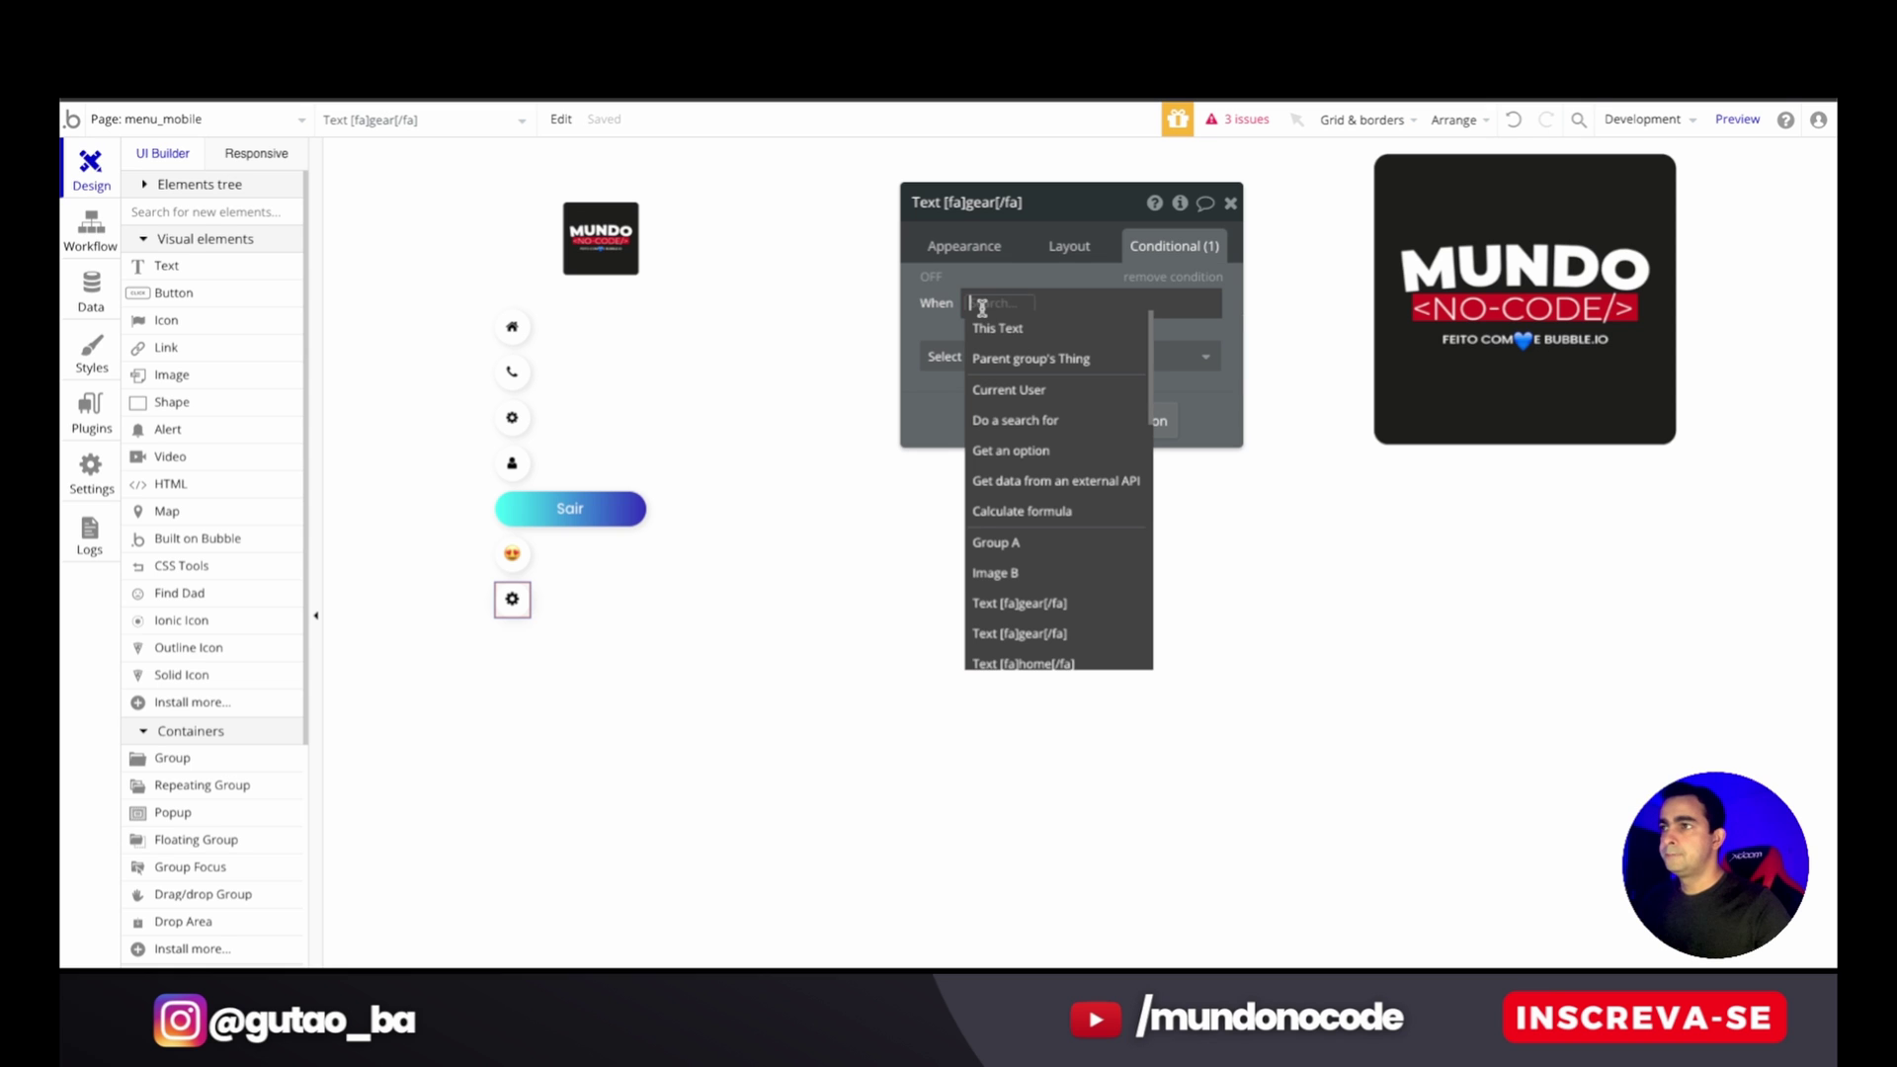
click(1045, 329)
click(1076, 421)
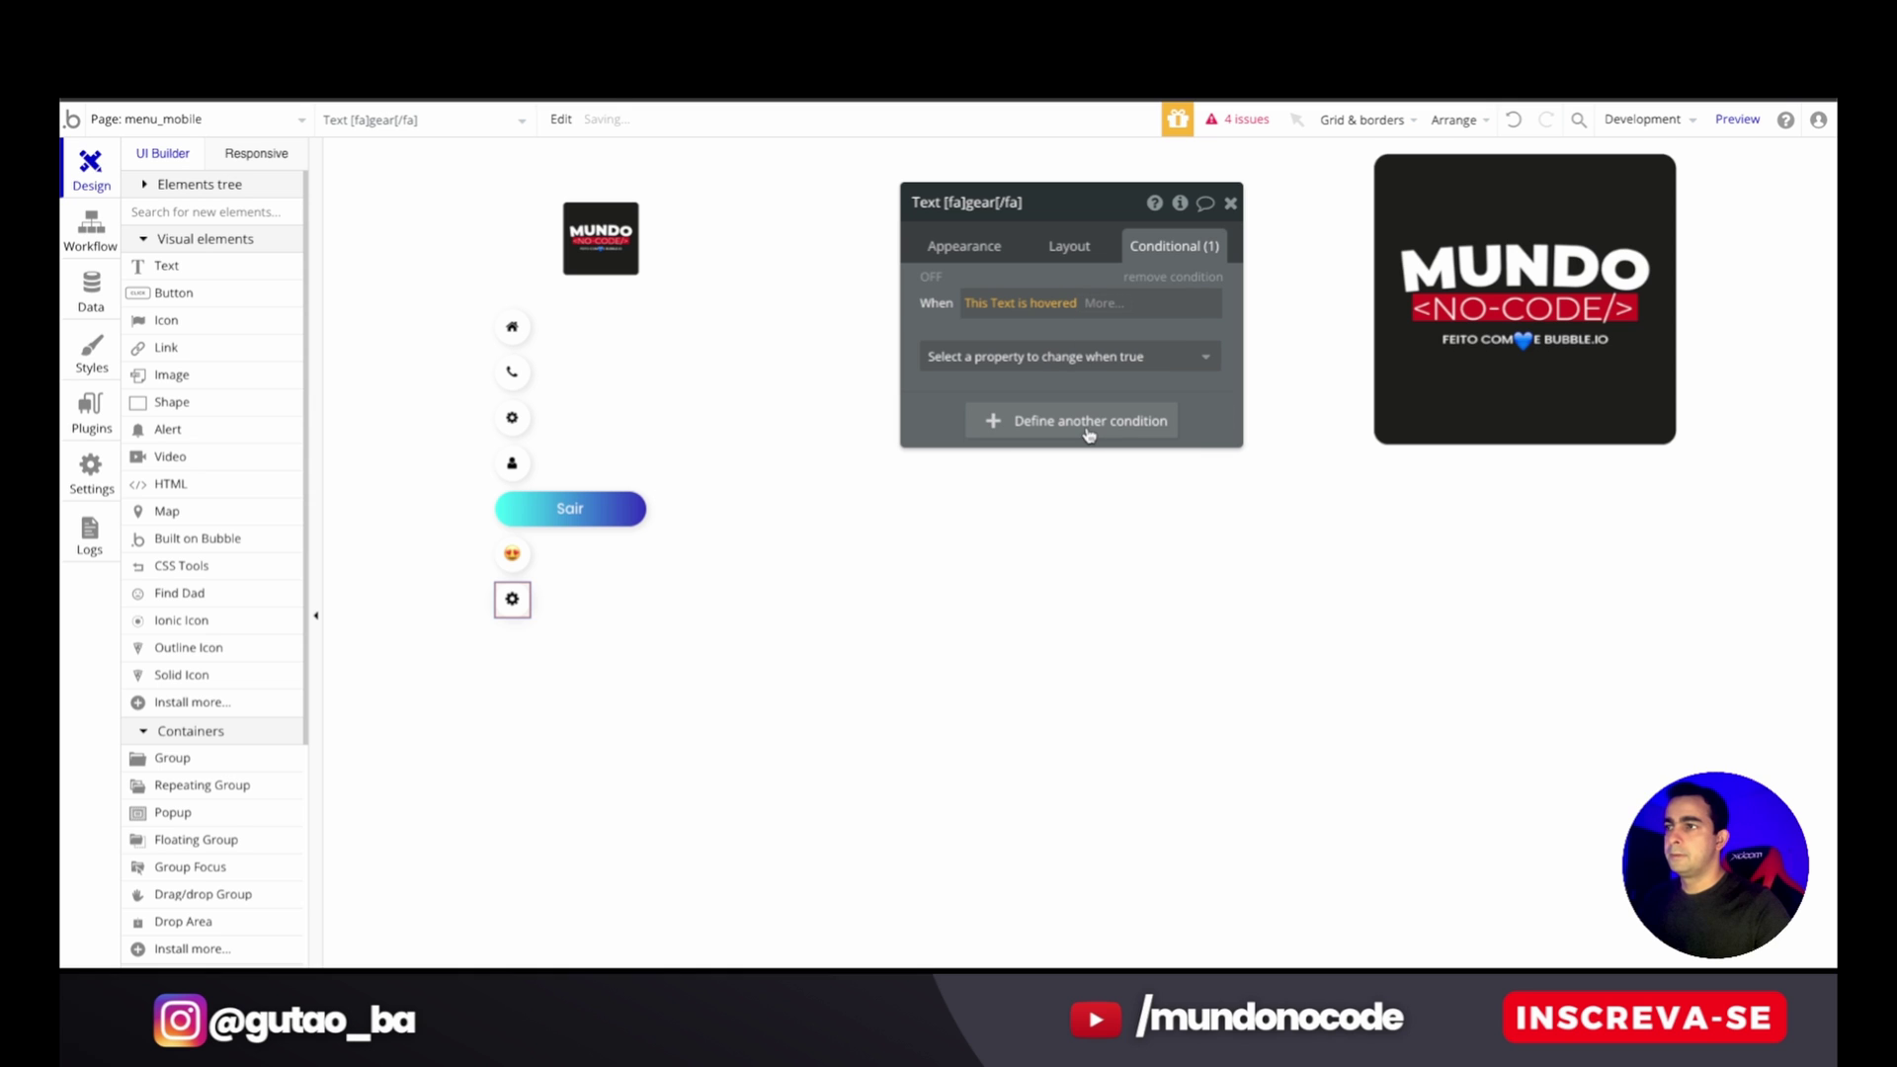
- Make the hover condition change the gear text's width to 150 px
click(1092, 362)
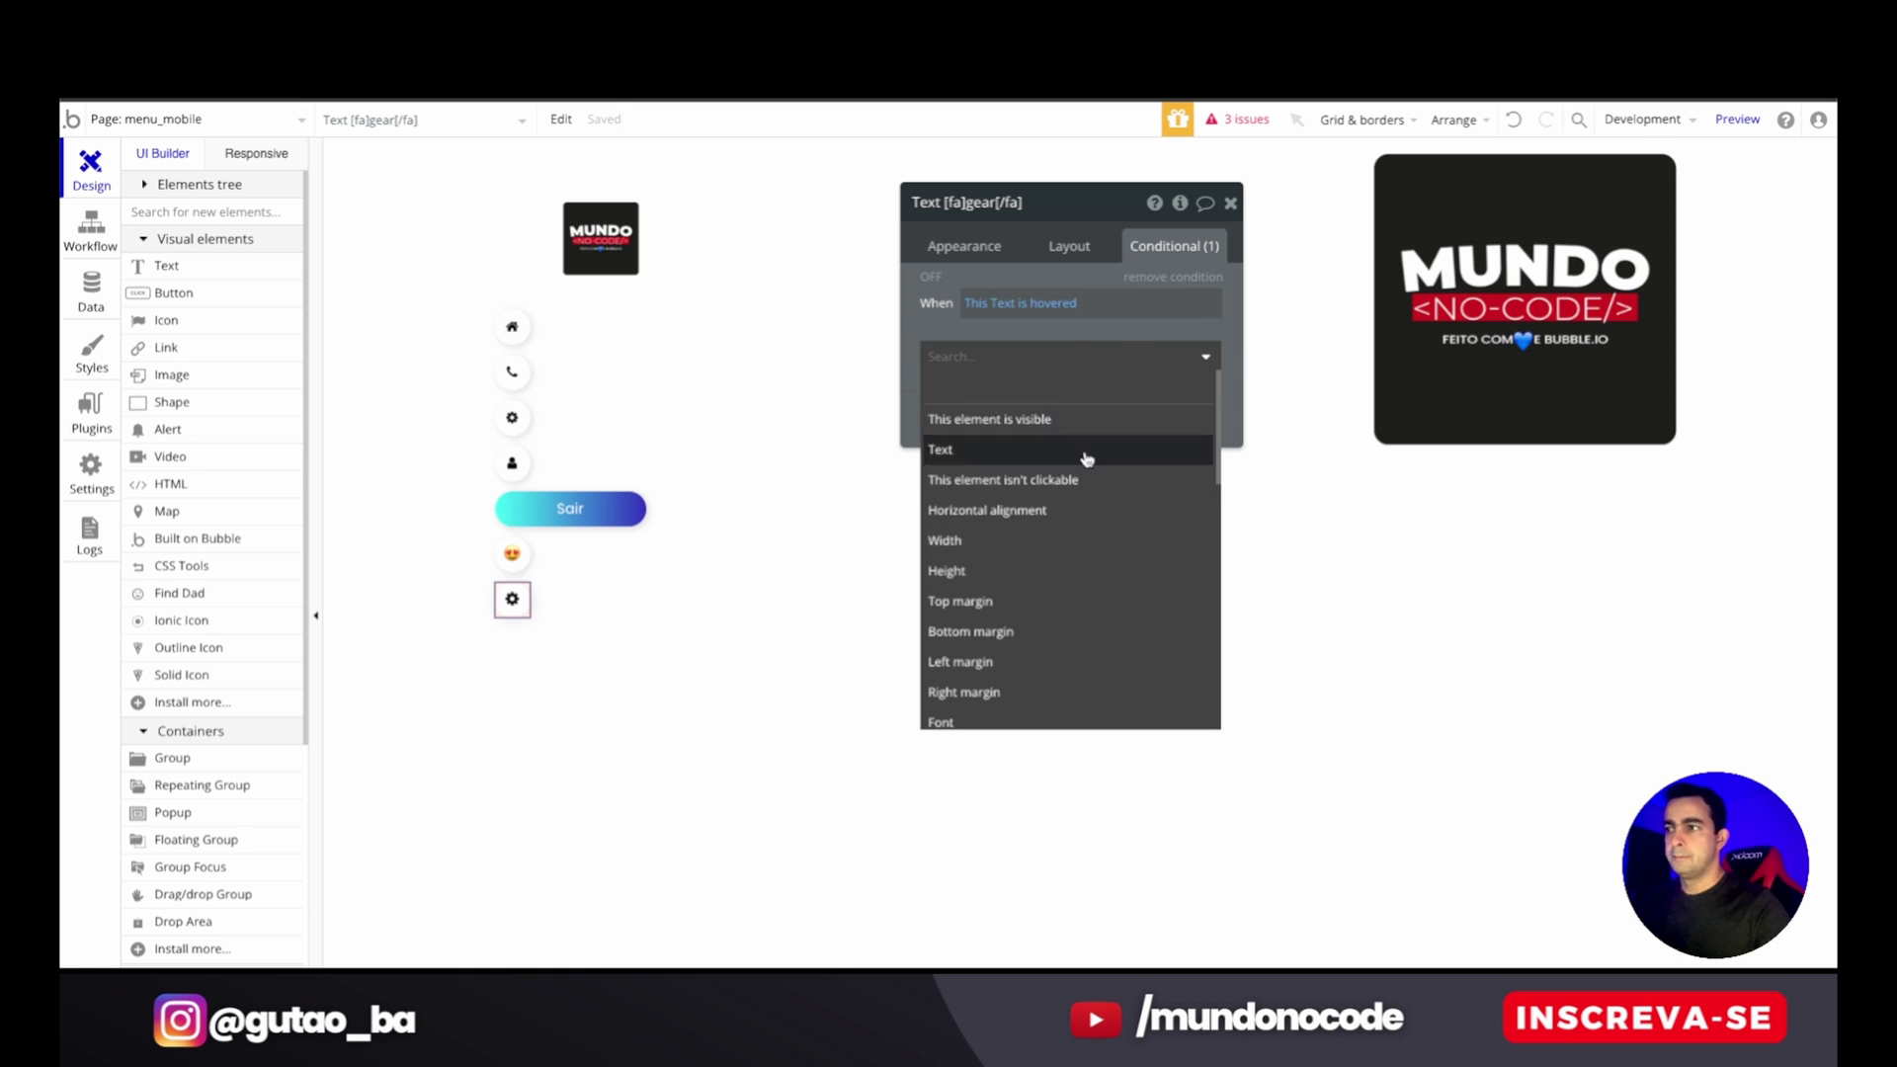
click(1024, 549)
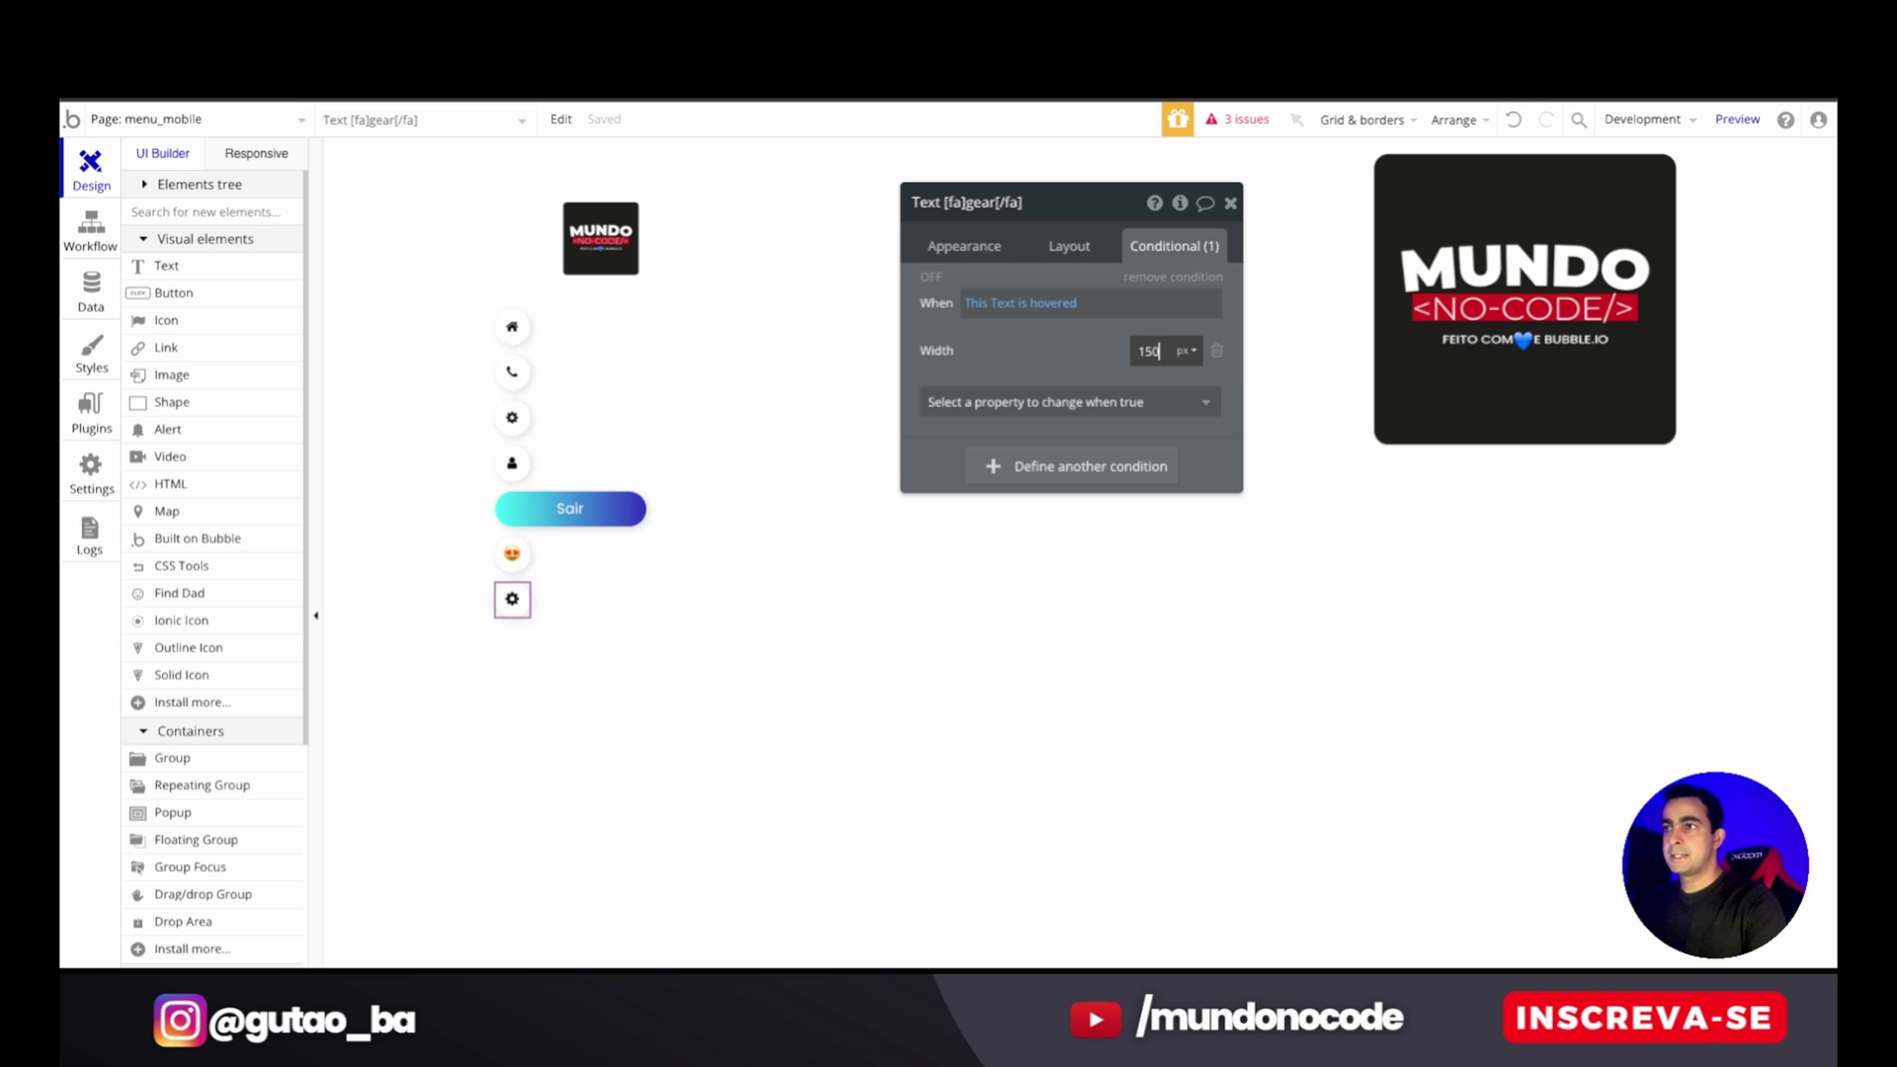
click(1032, 344)
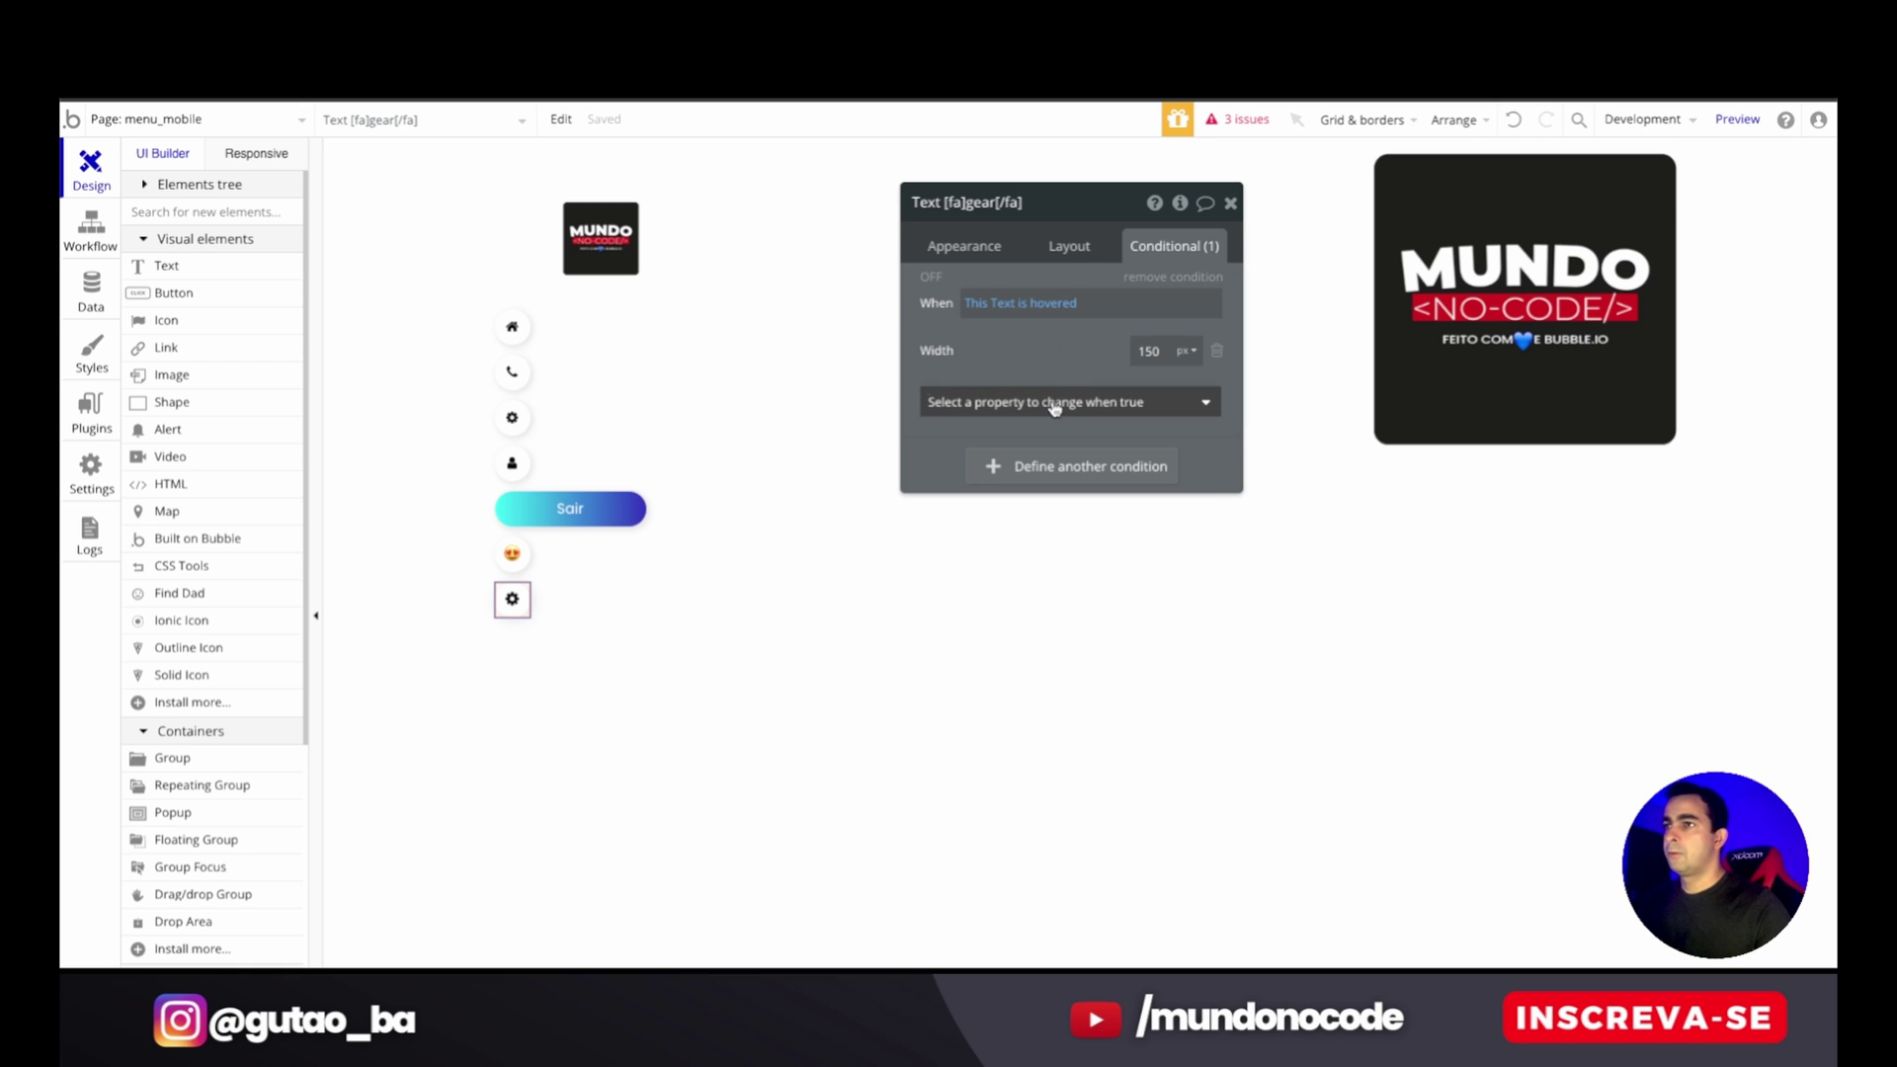
- Add a Background style change to the gear text's hover condition
click(1054, 405)
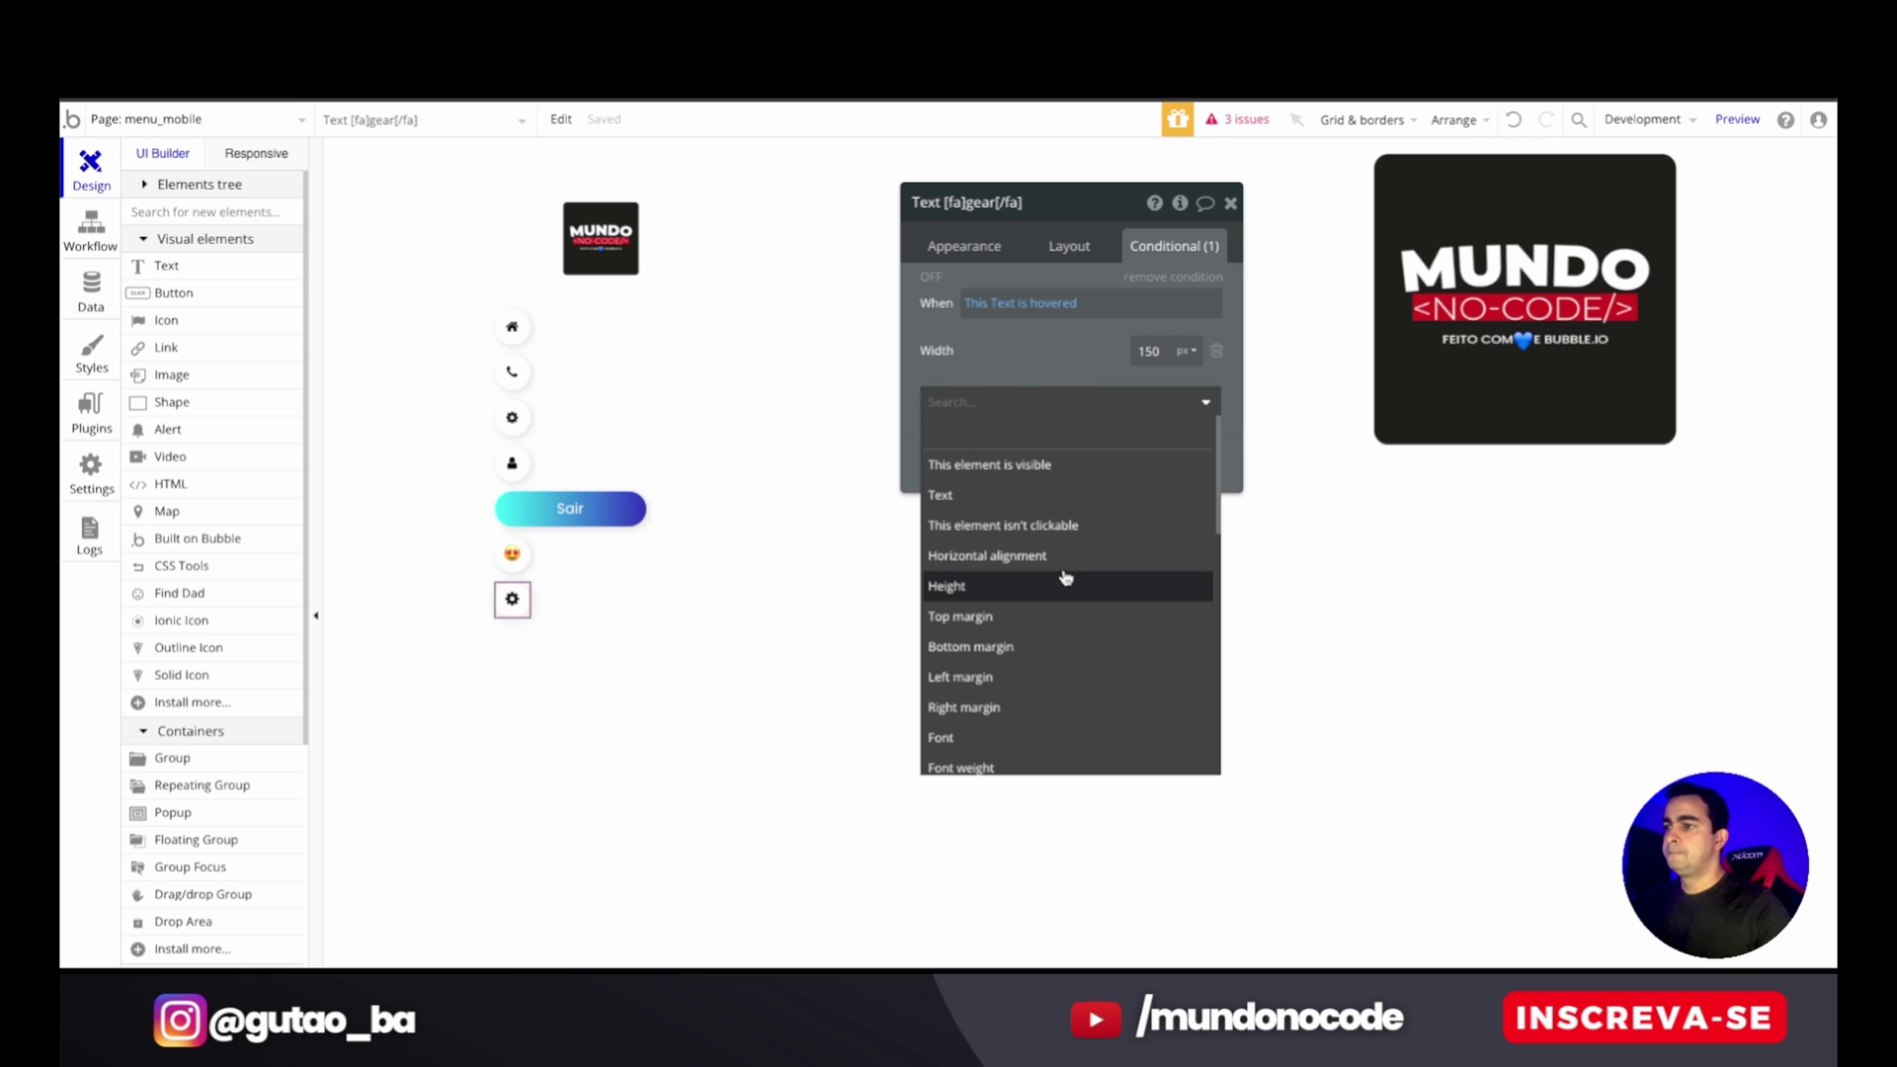
scroll(1067, 593, down, 6)
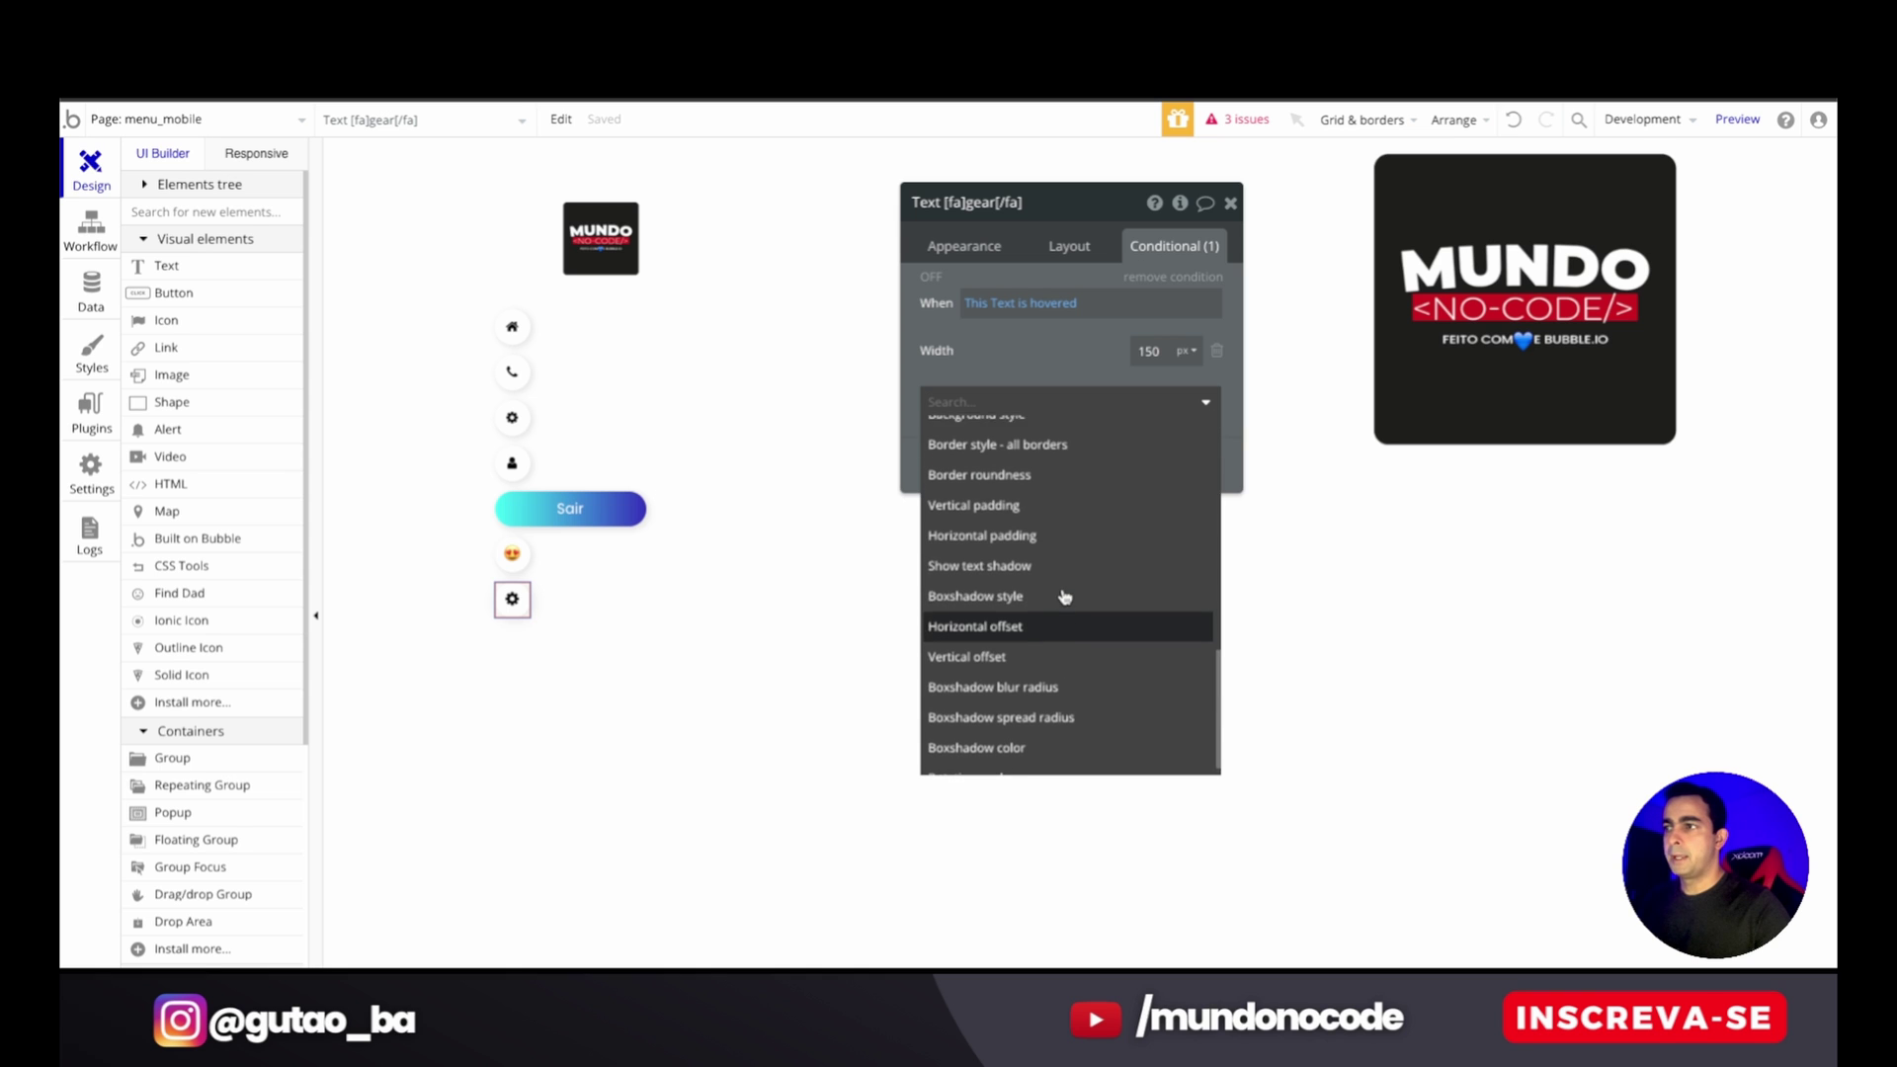
click(1064, 515)
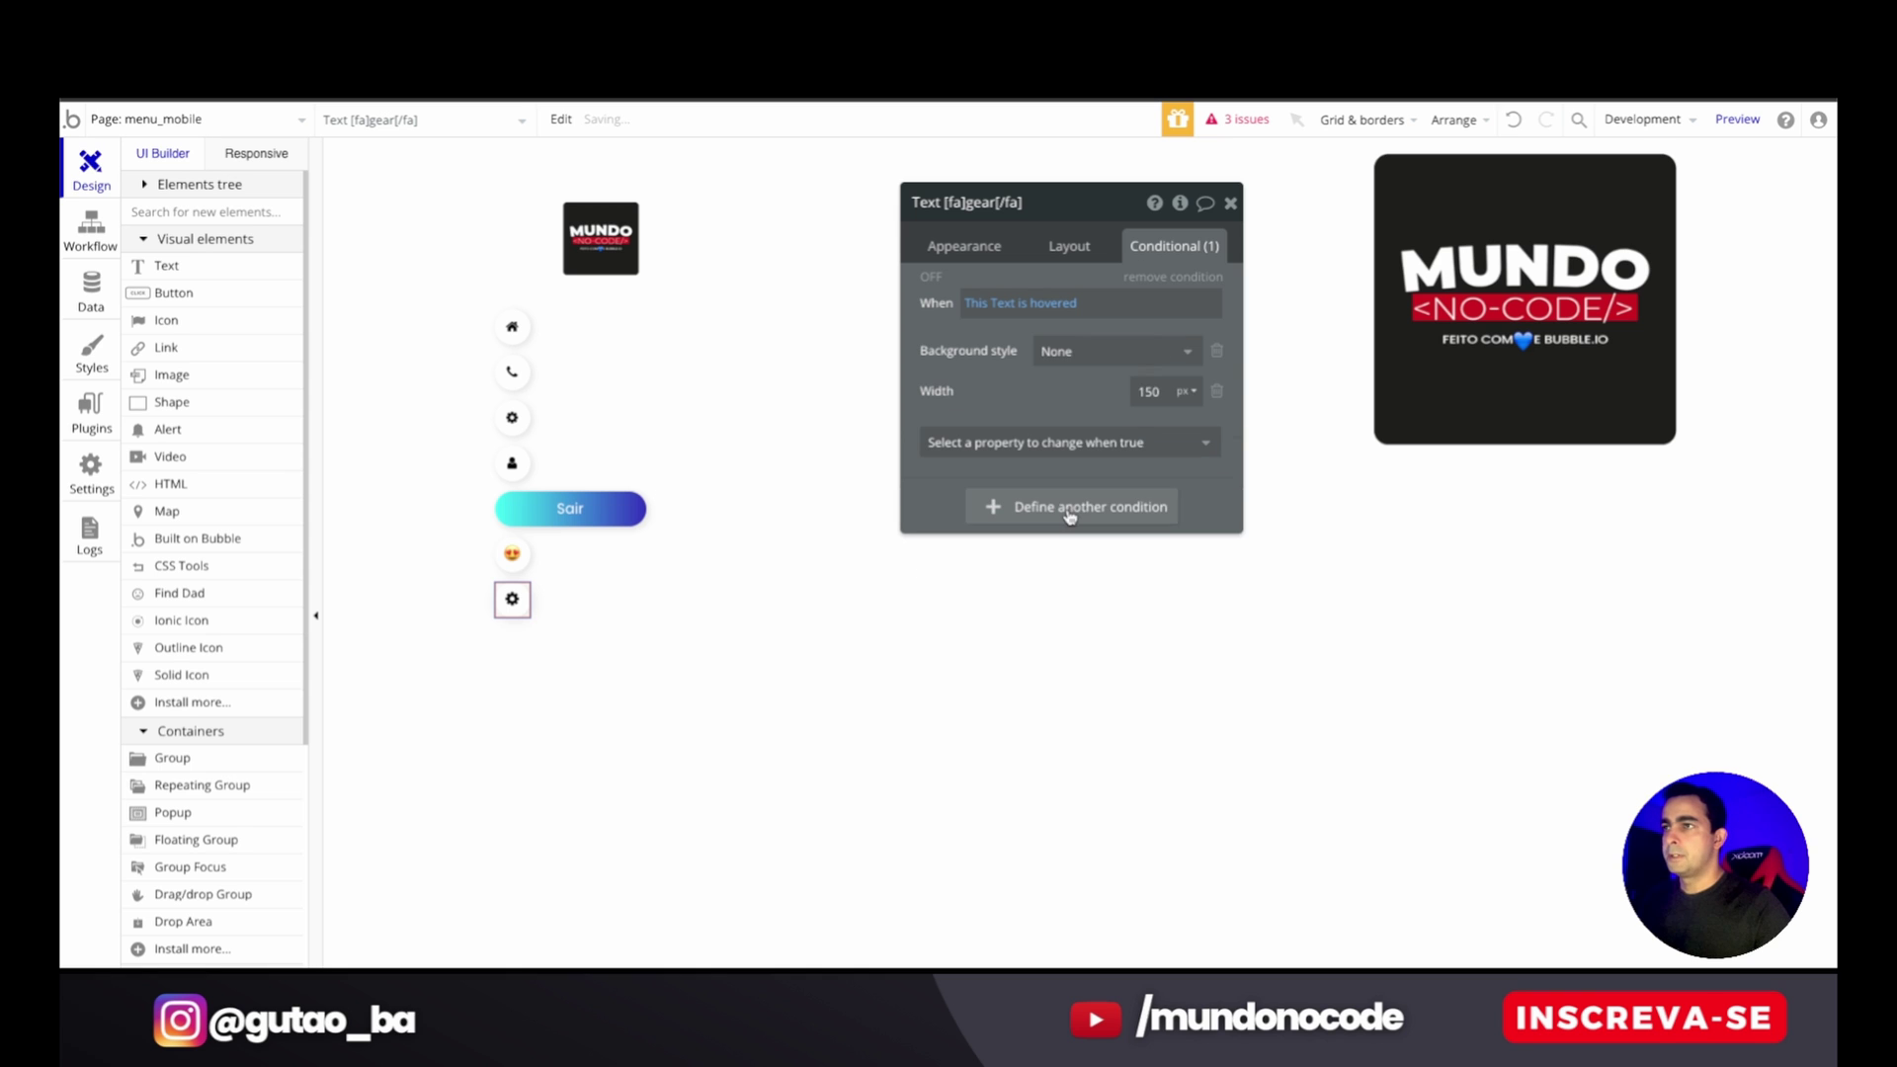
- Try a Flat color background style with a Background color property in the hover condition
click(1116, 352)
click(1124, 411)
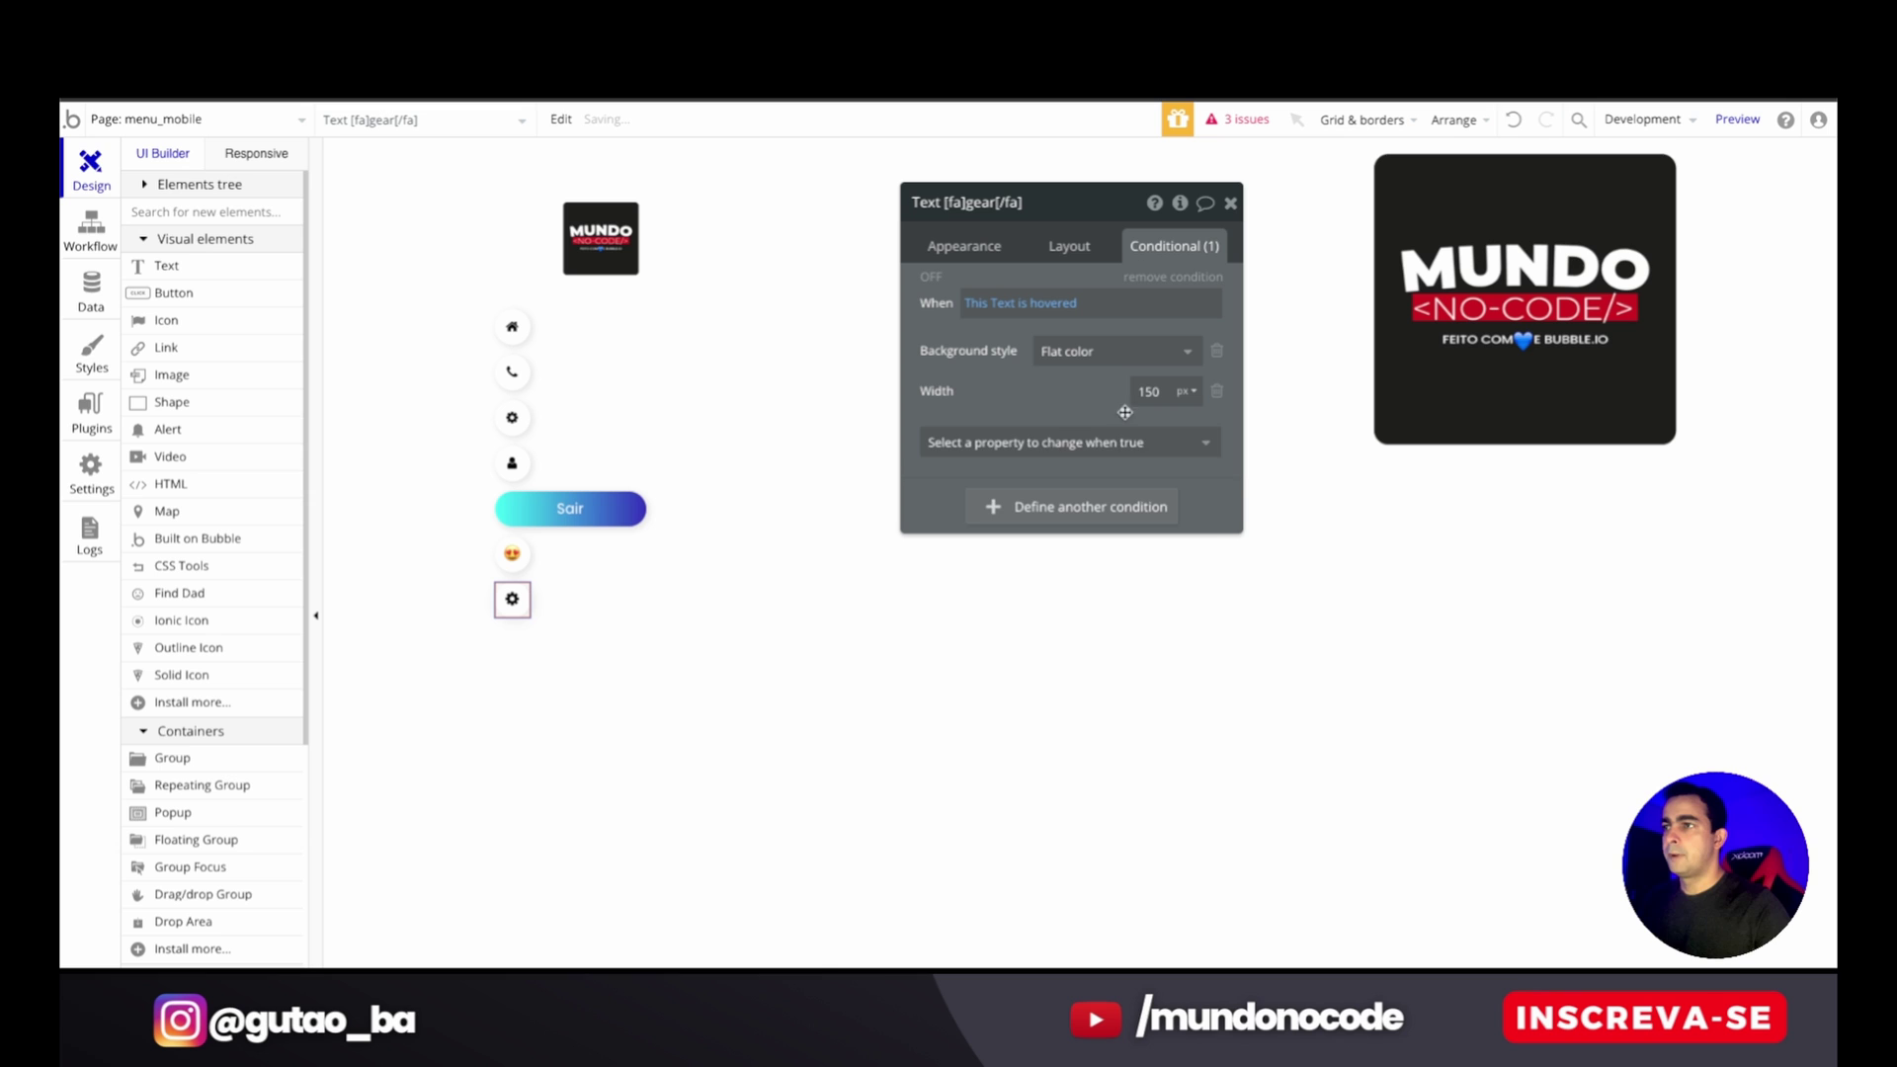
click(1080, 442)
scroll(1071, 556, down, 5)
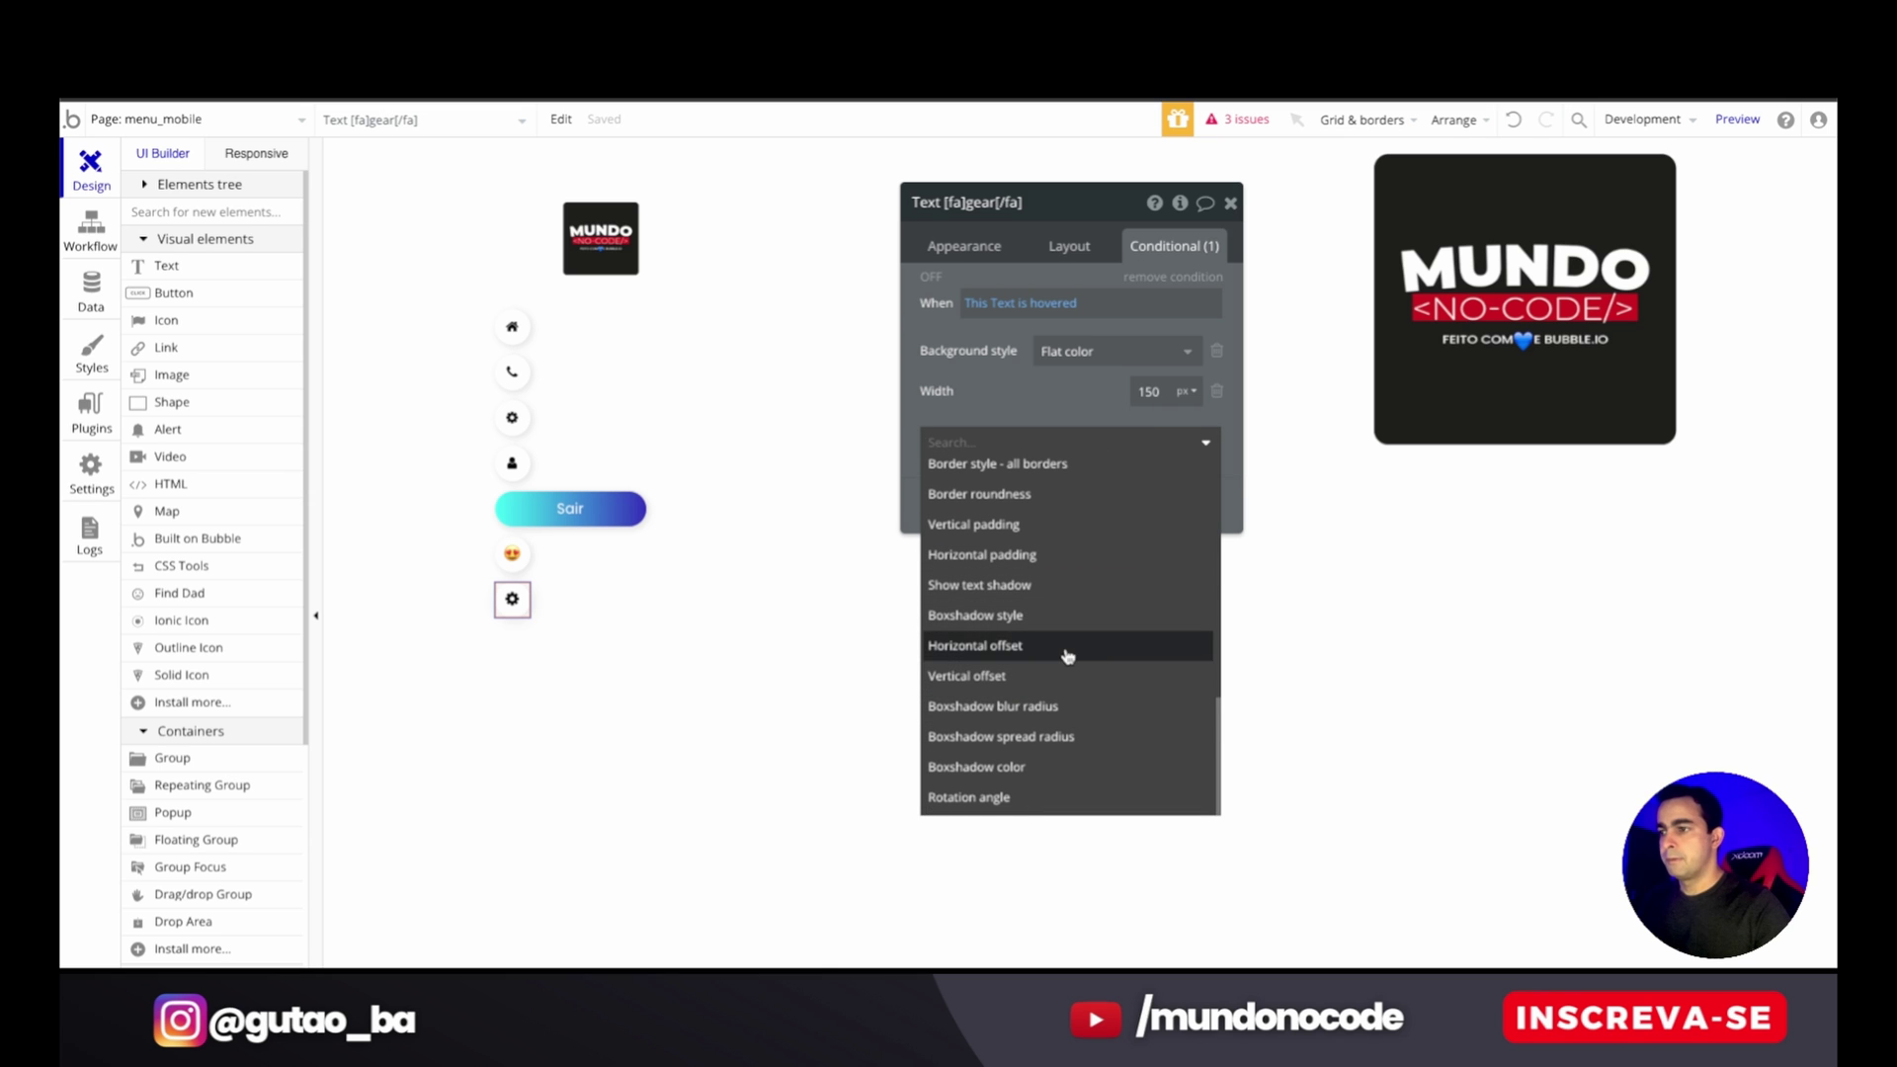
scroll(1065, 664, up, 3)
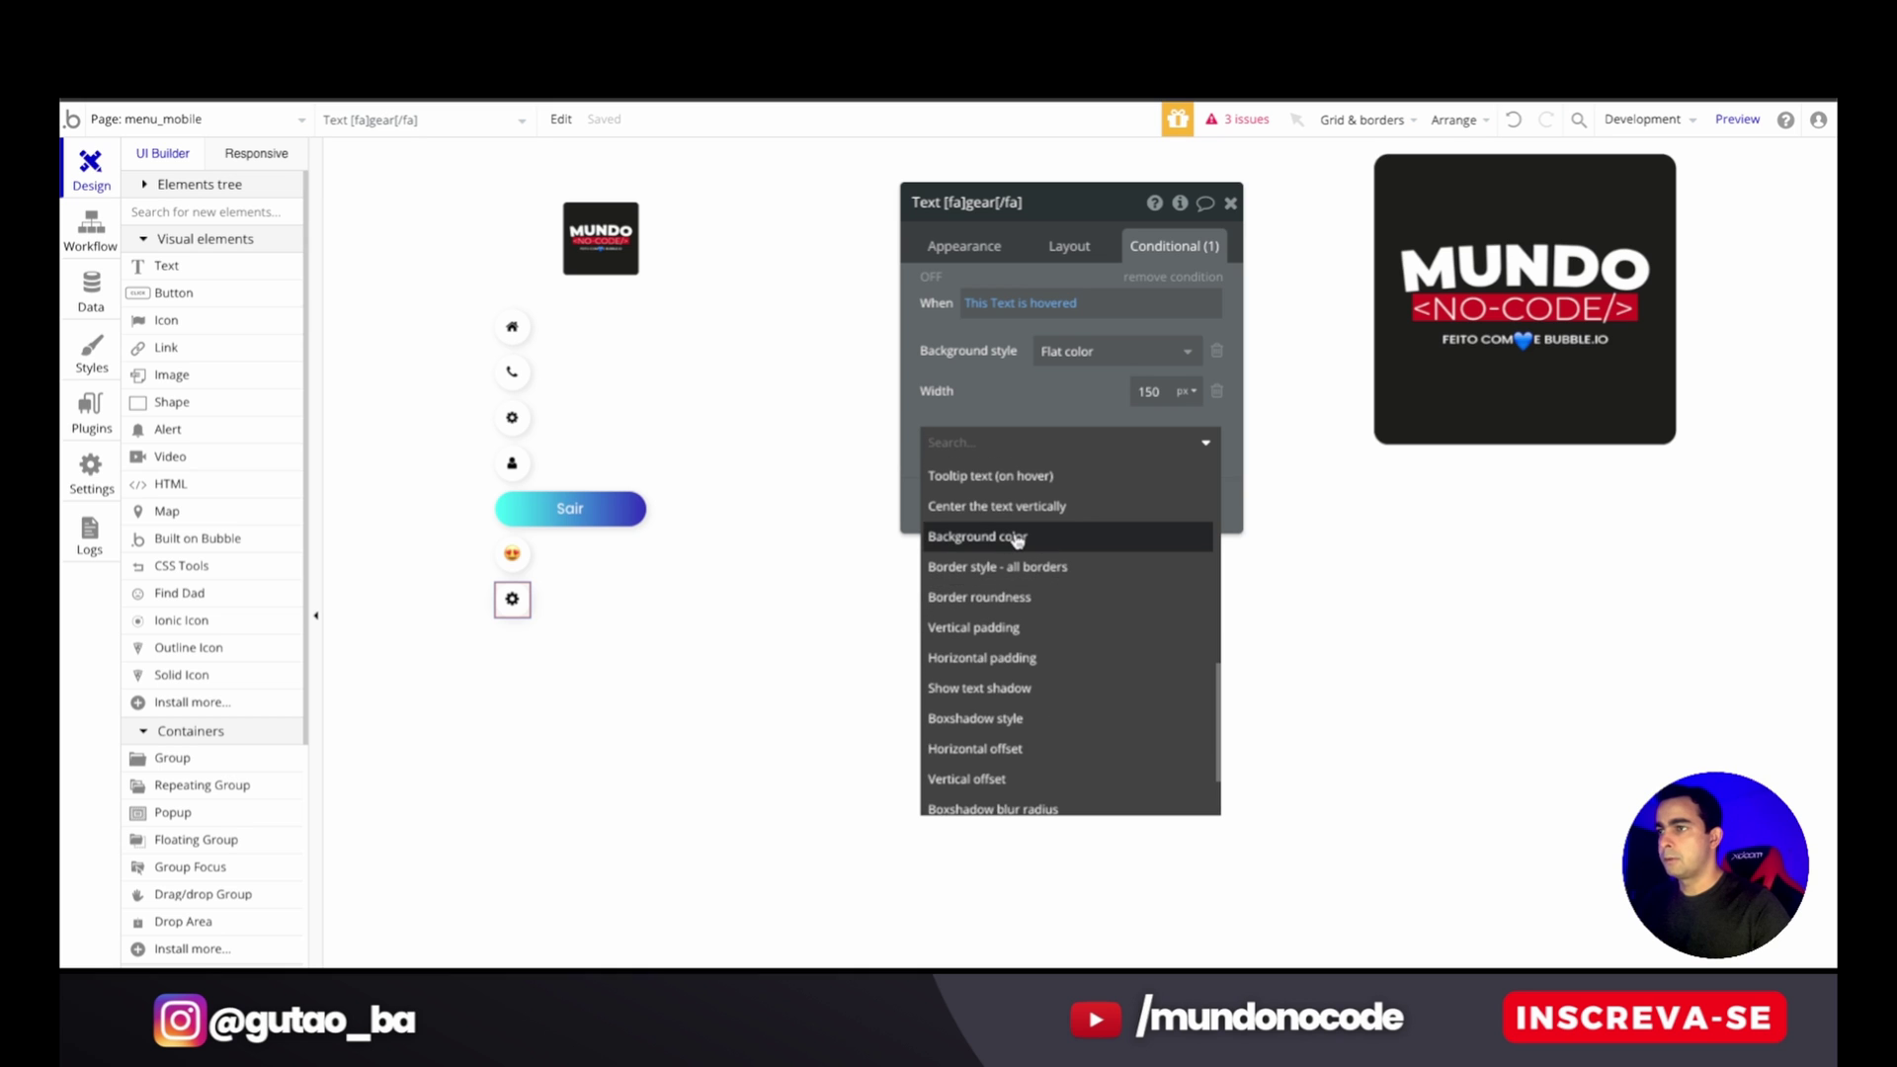
click(1017, 539)
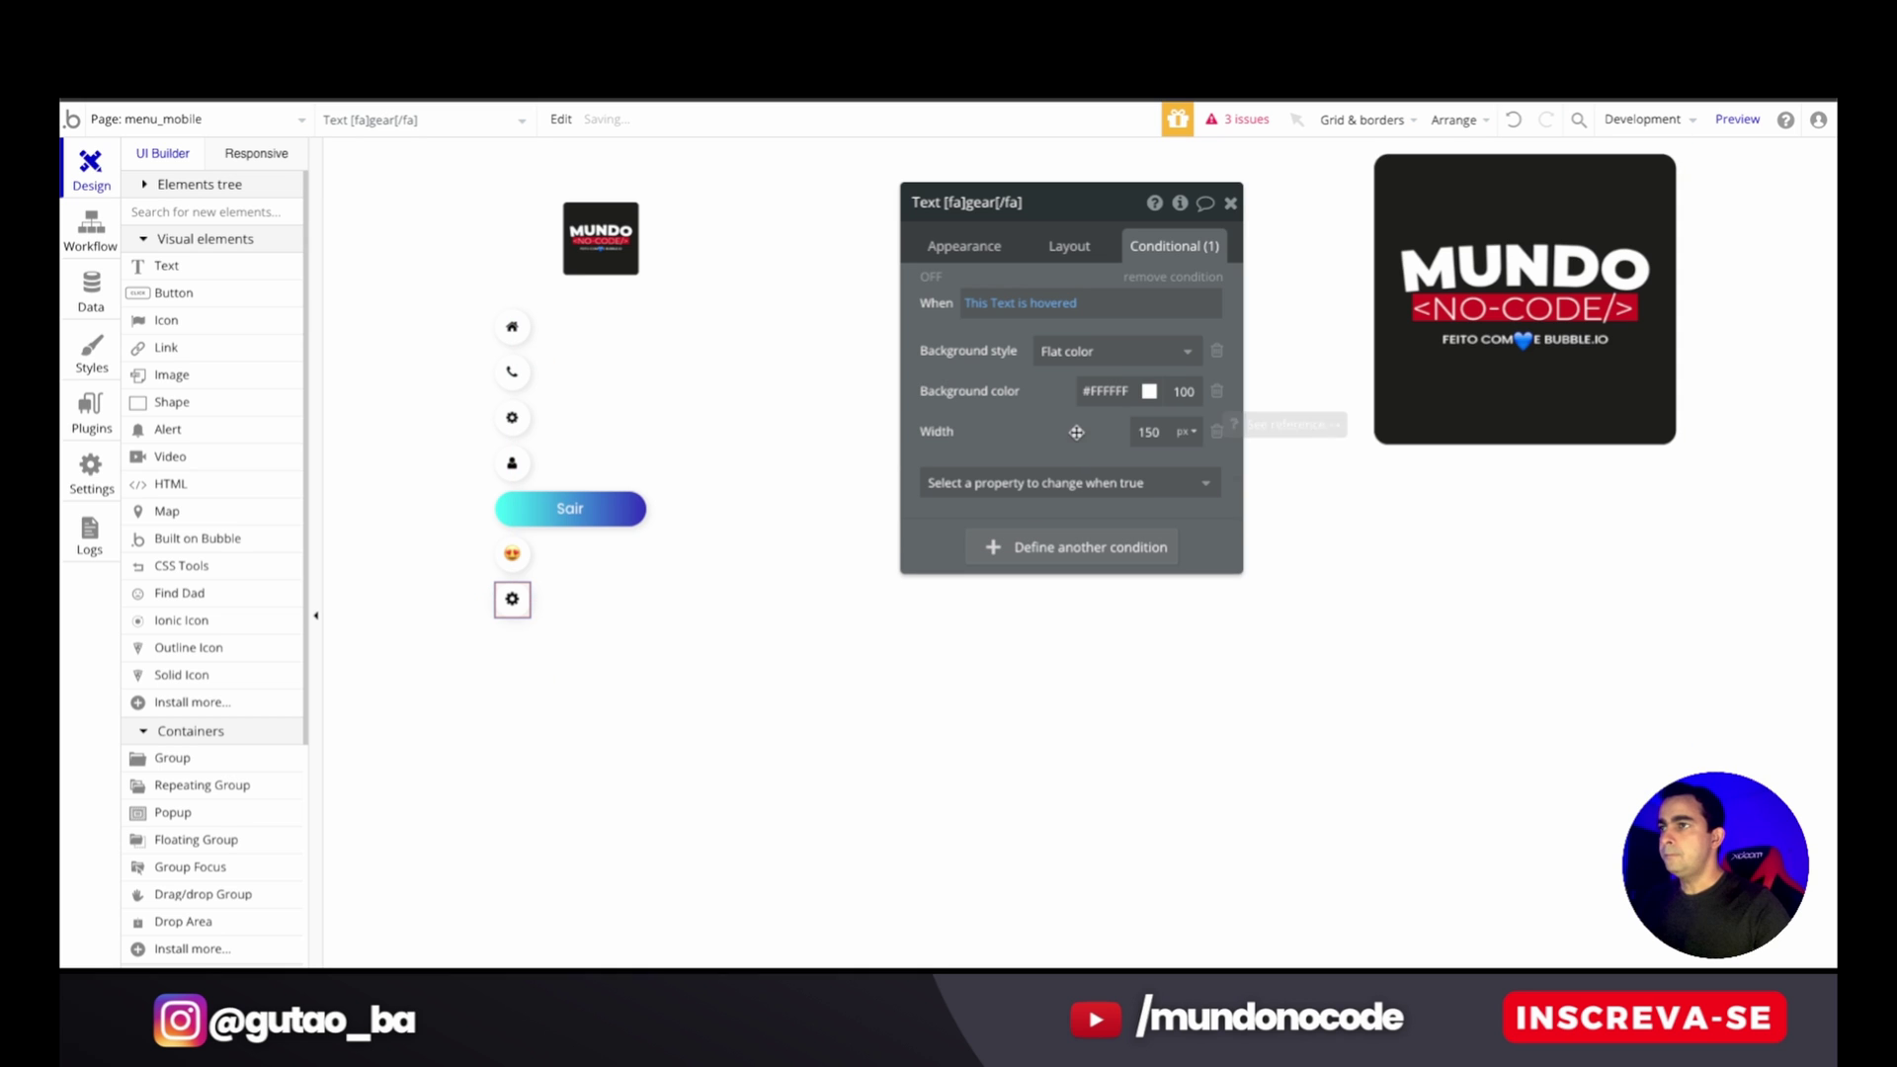
- Set the hover condition's background style to Gradient and add a Starting color property
click(1115, 354)
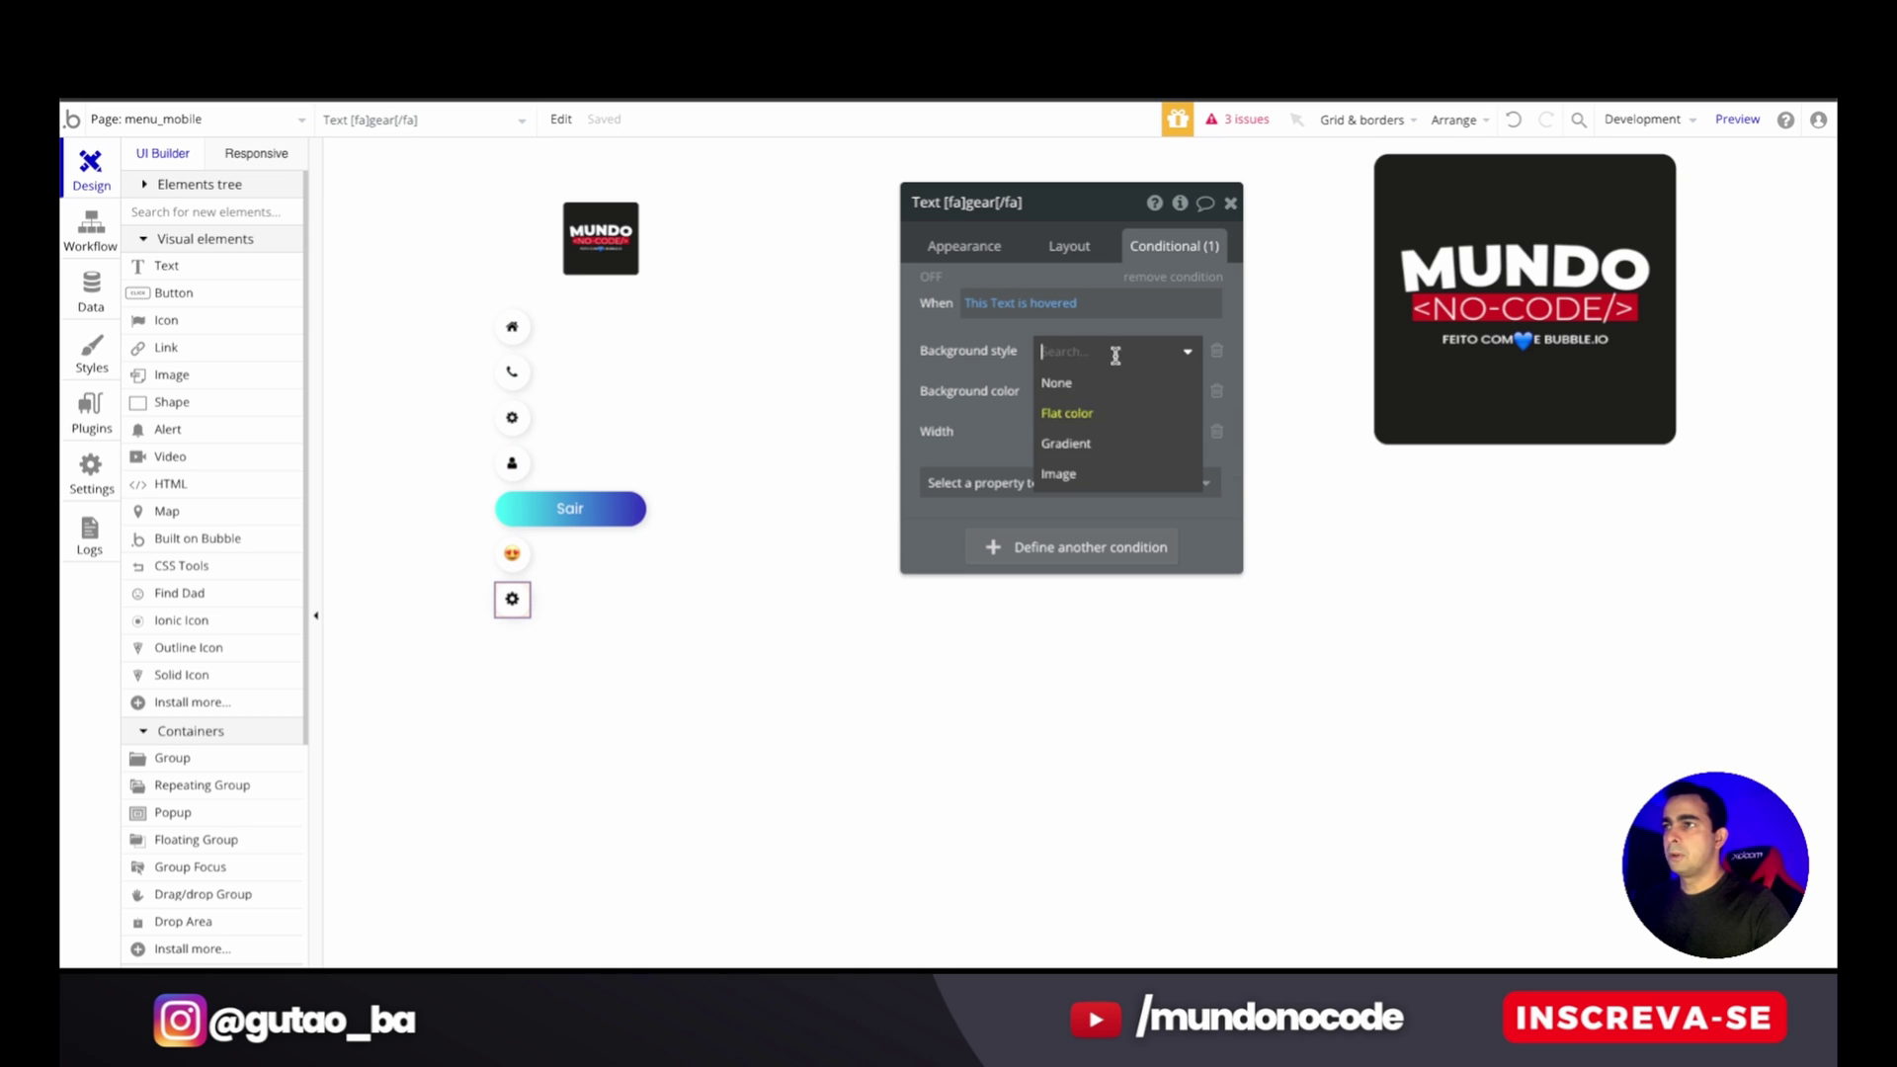
click(1066, 443)
click(1071, 442)
scroll(1047, 623, down, 6)
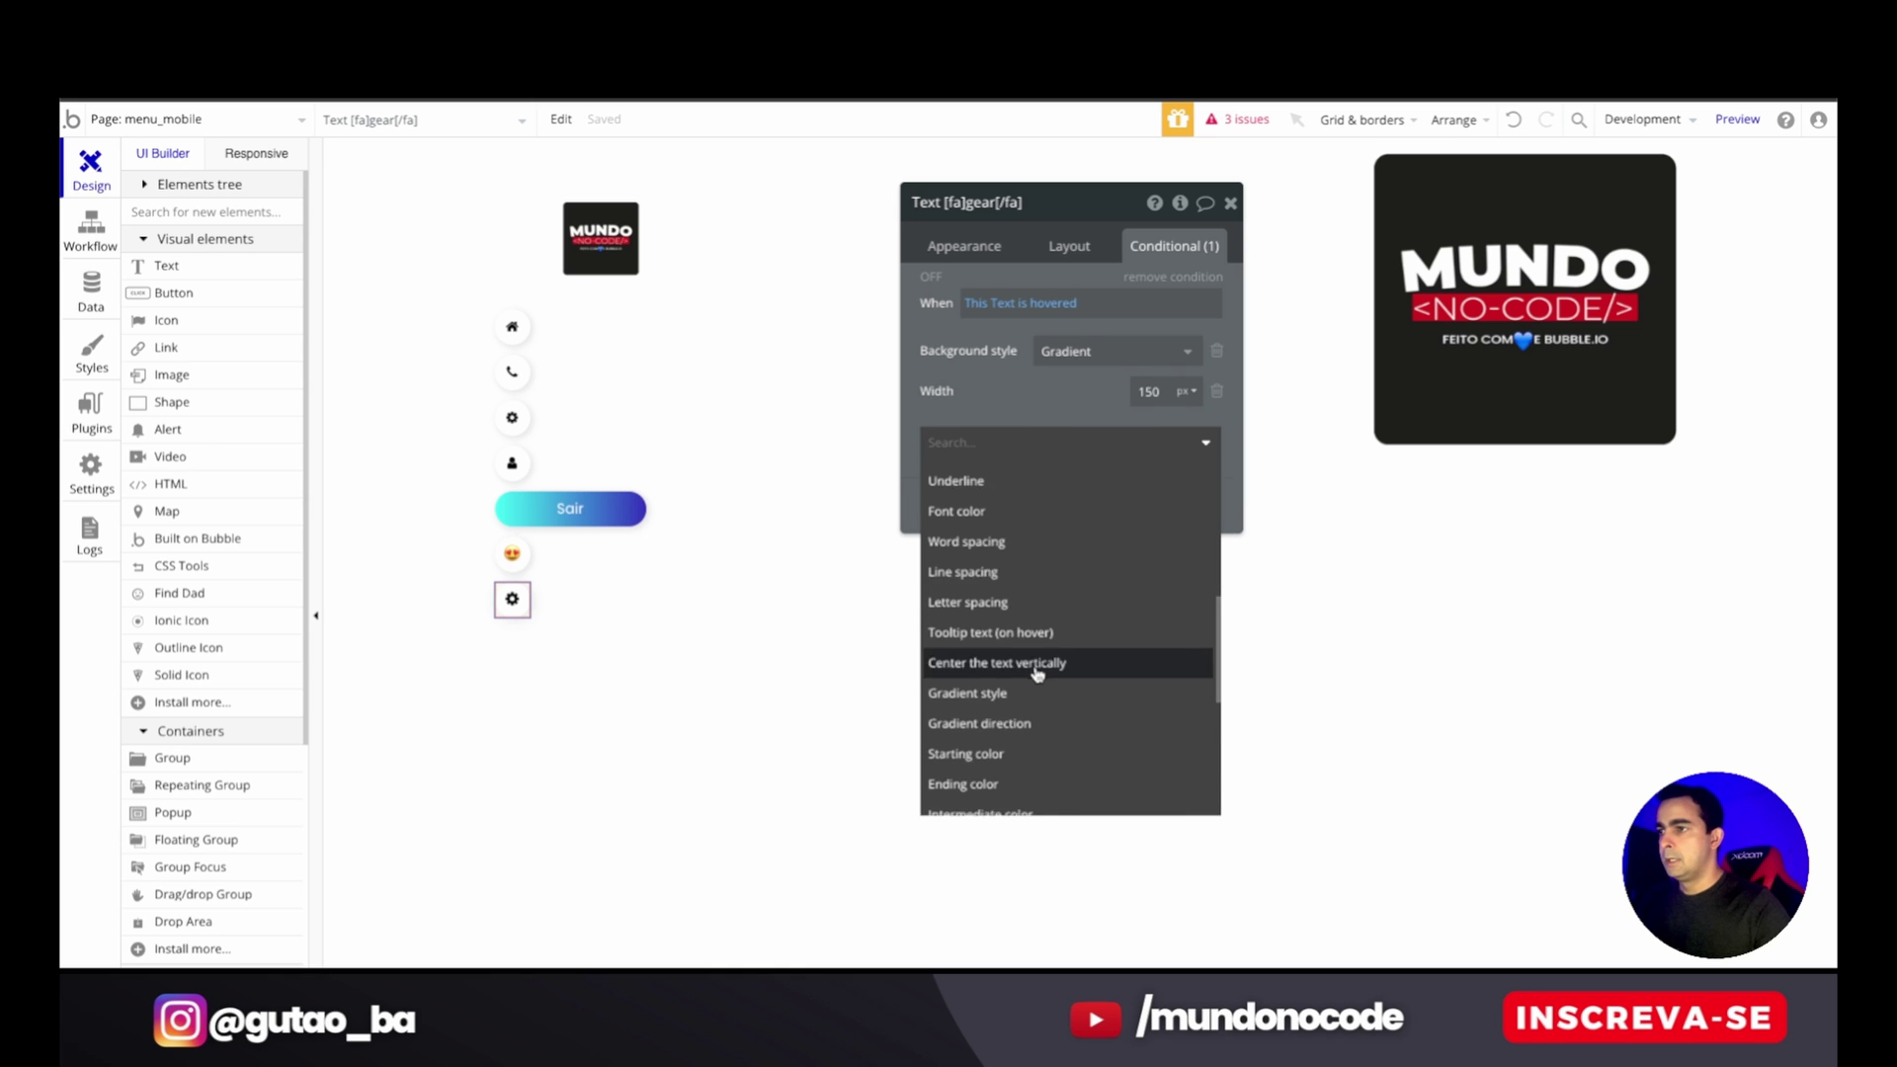
scroll(1067, 654, down, 1)
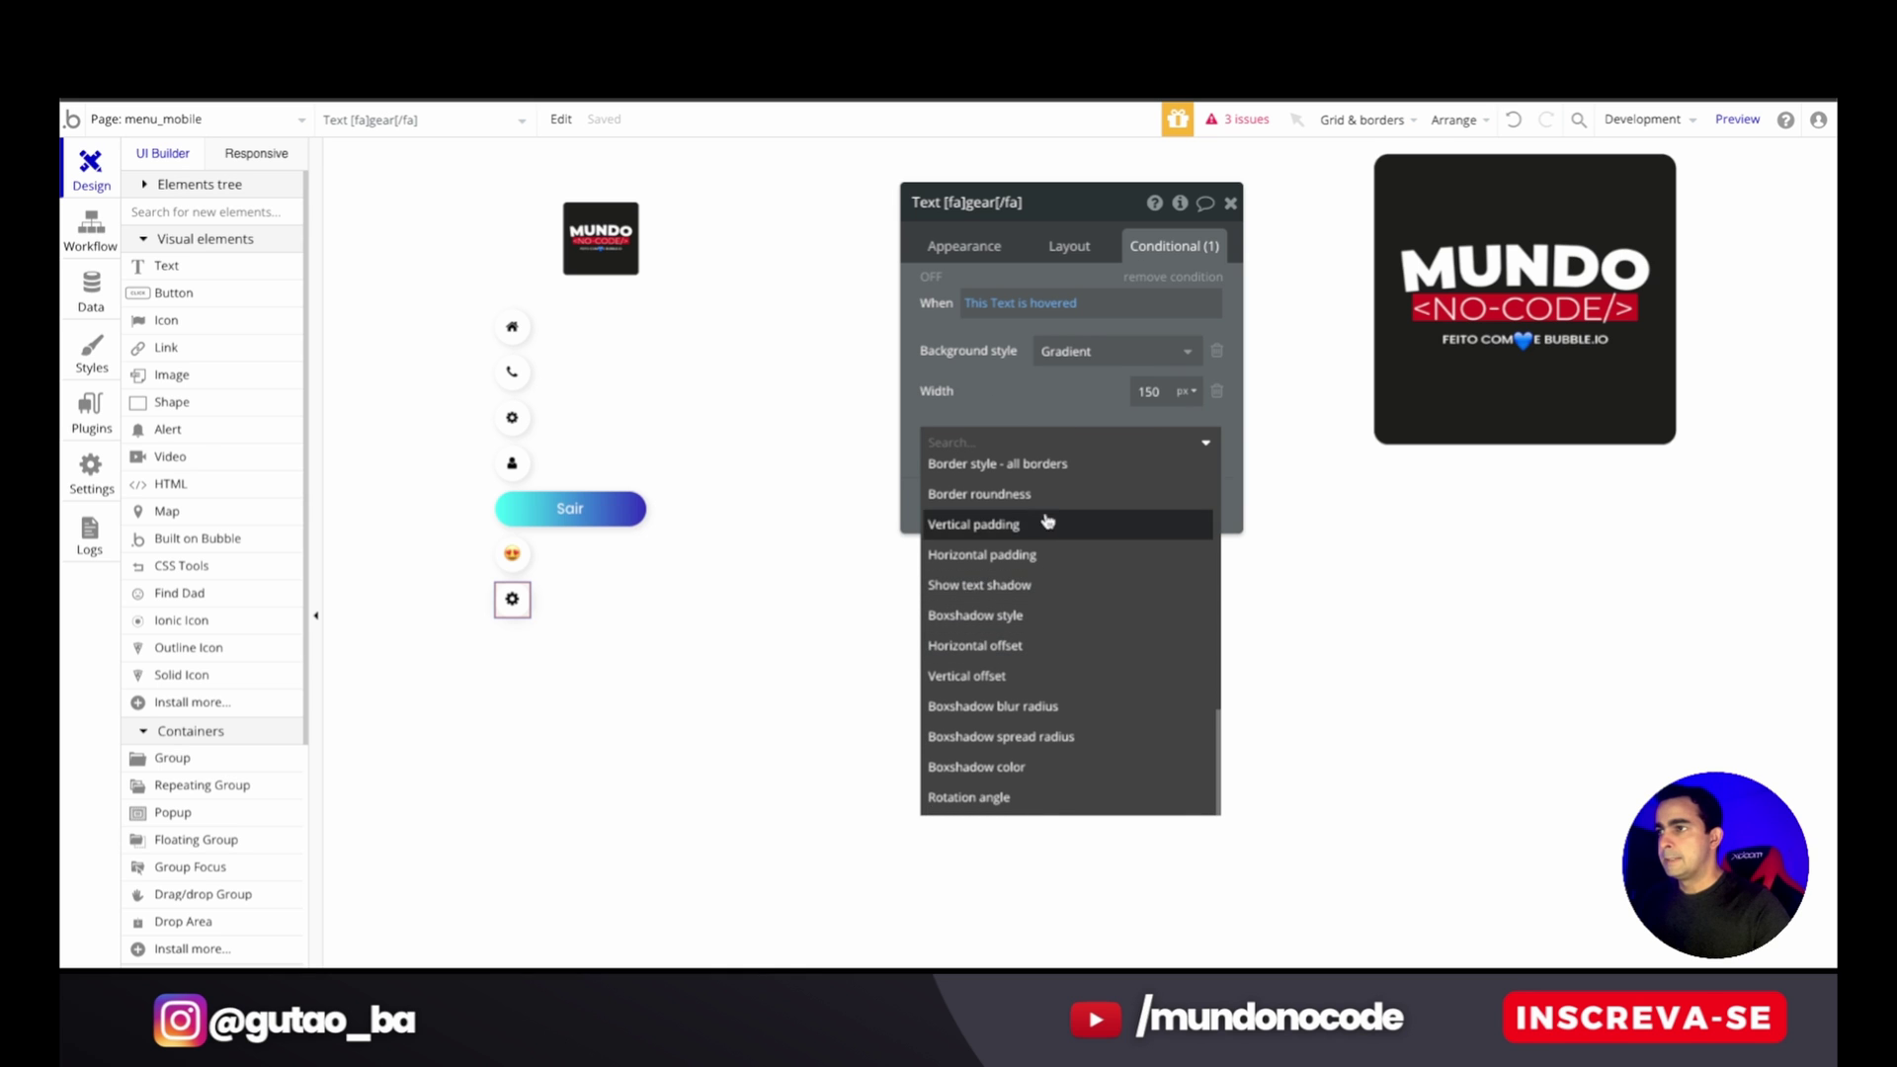
scroll(1038, 648, up, 2)
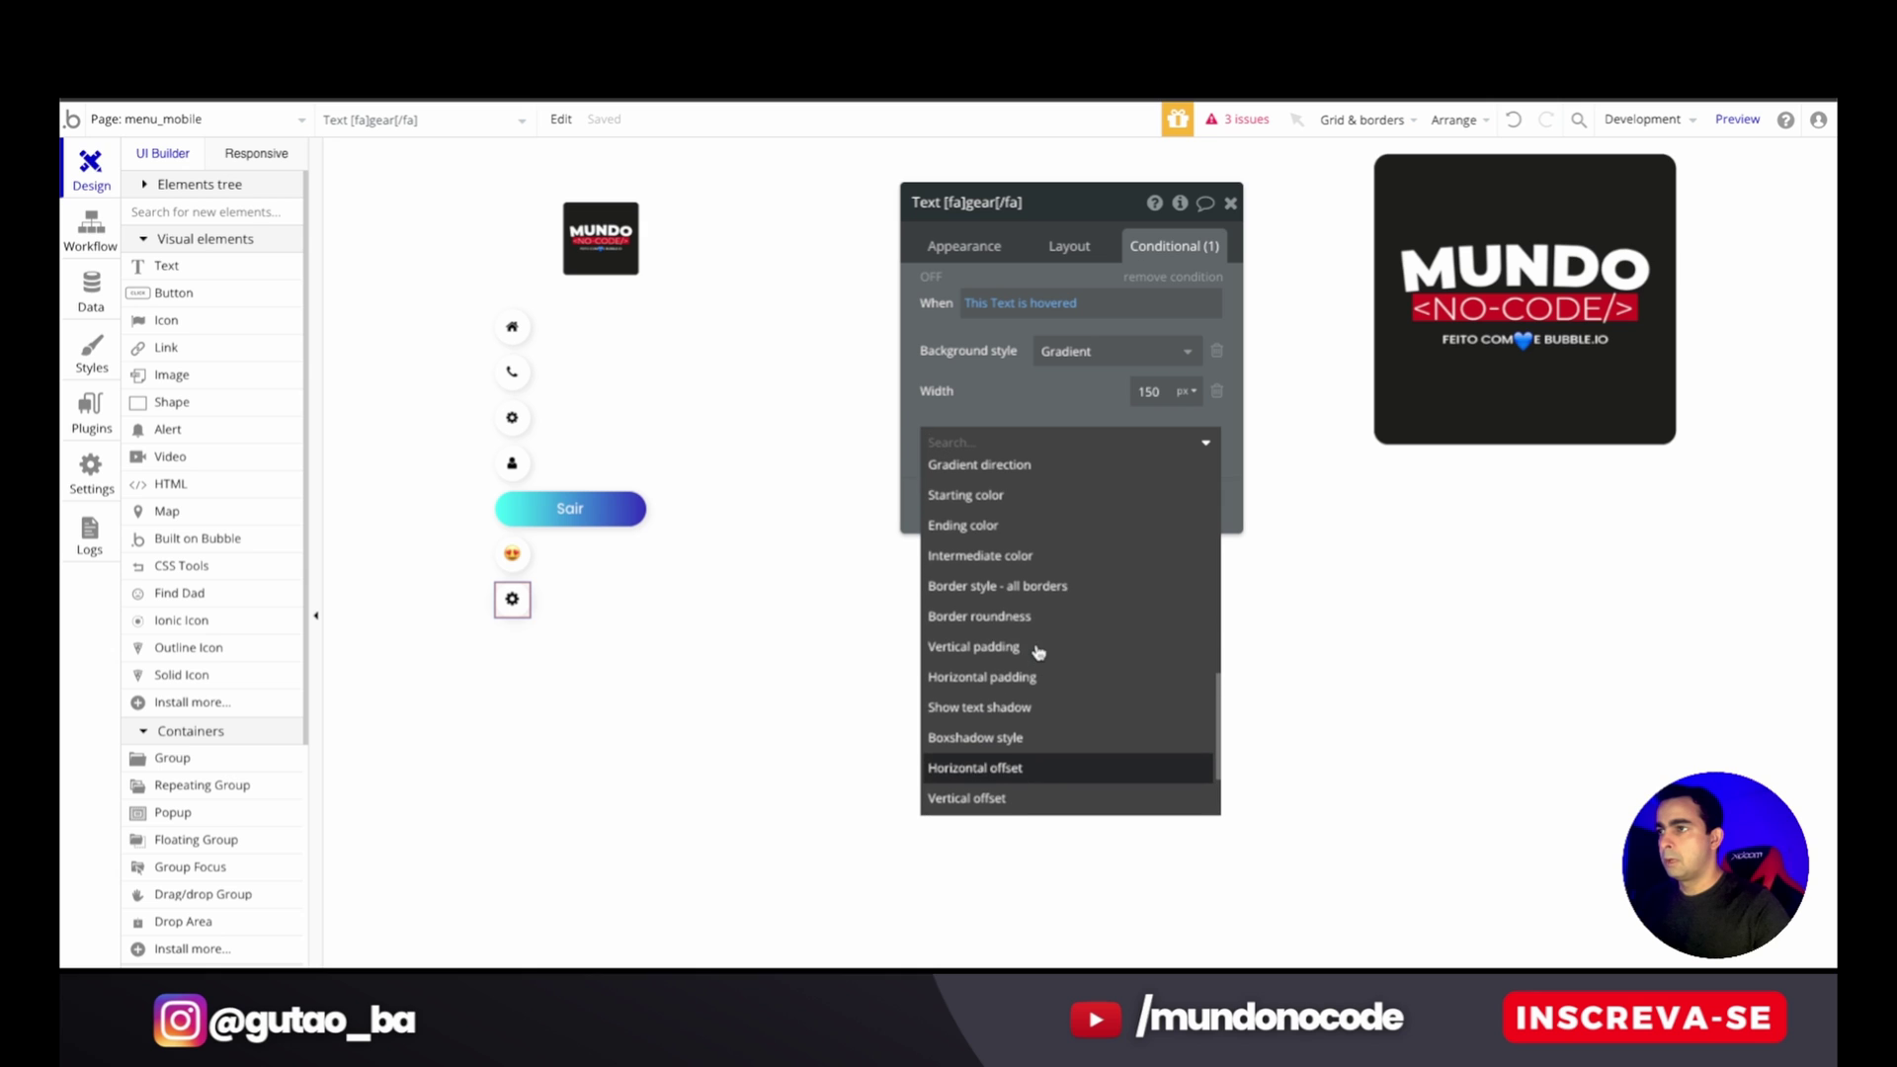
click(1025, 501)
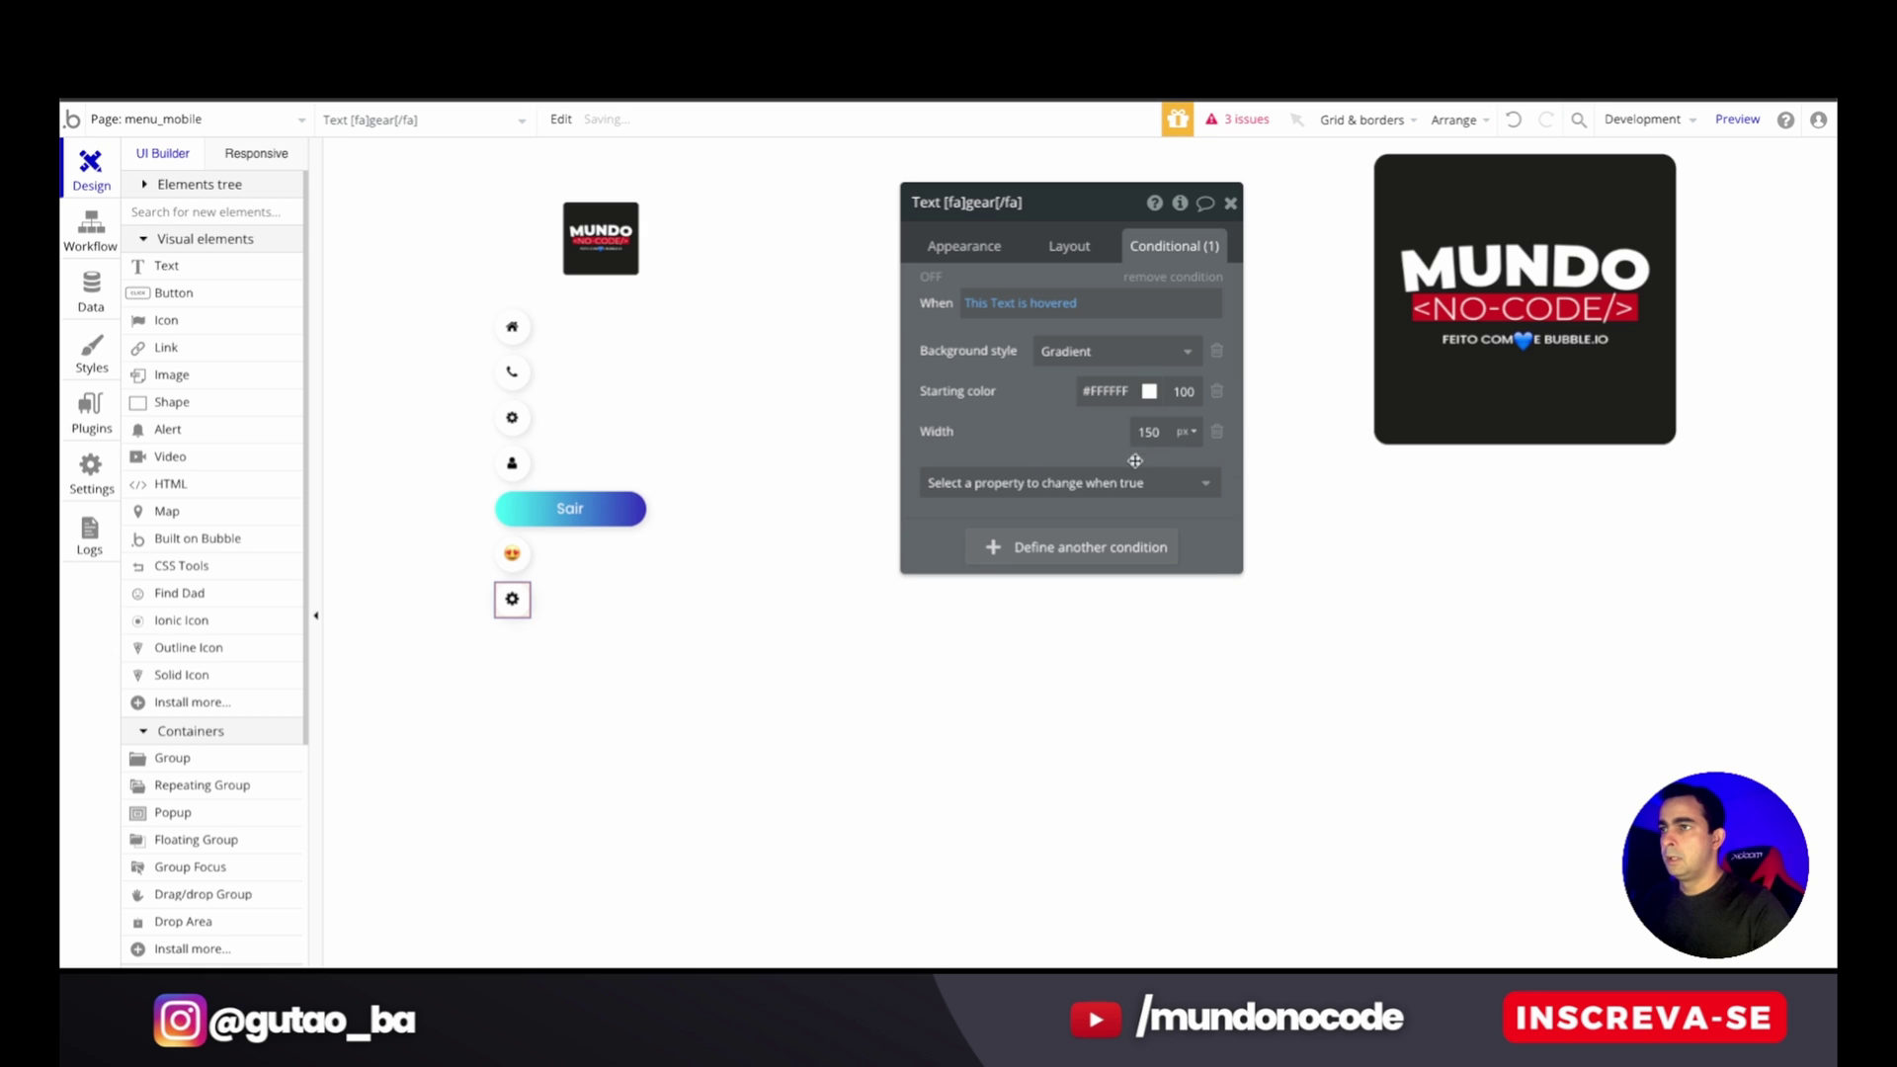
- Add an Ending color property for the gradient to the hover condition
click(1106, 482)
scroll(1072, 613, down, 4)
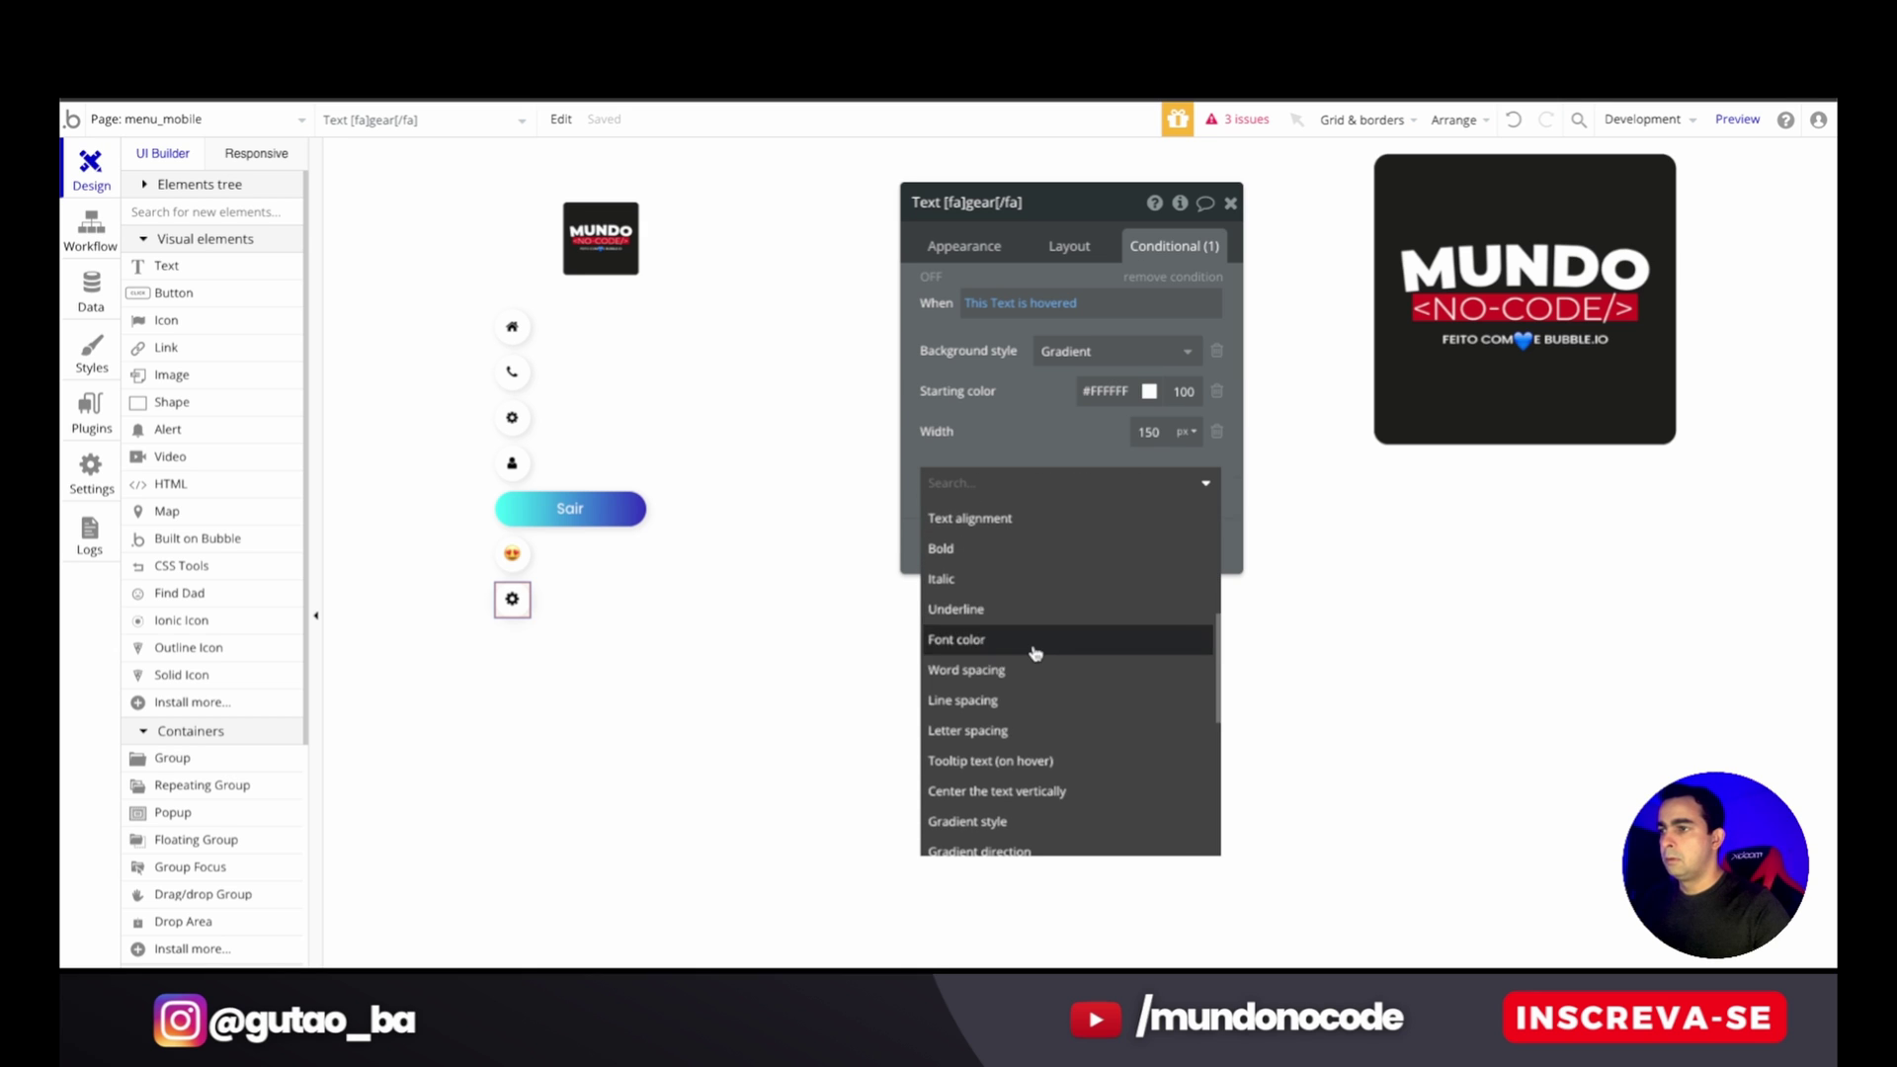
scroll(1028, 751, down, 1)
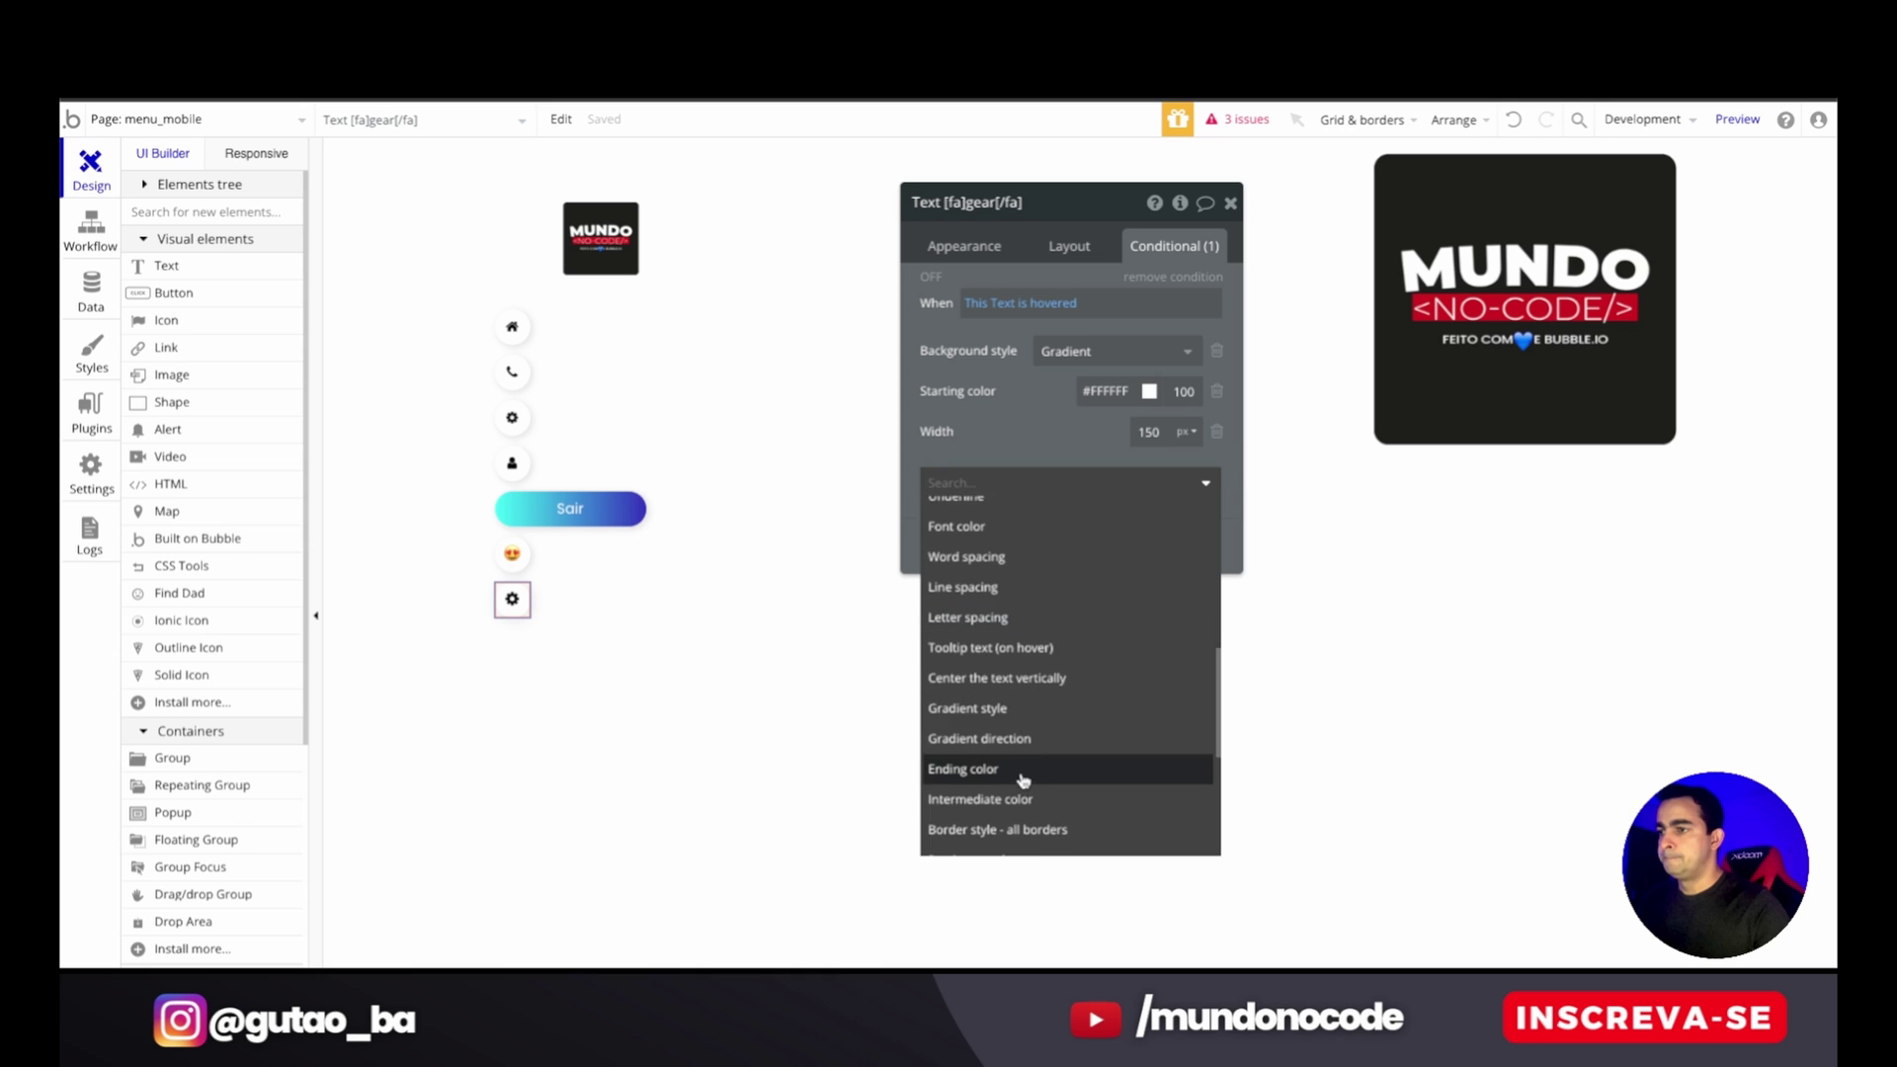
click(1024, 771)
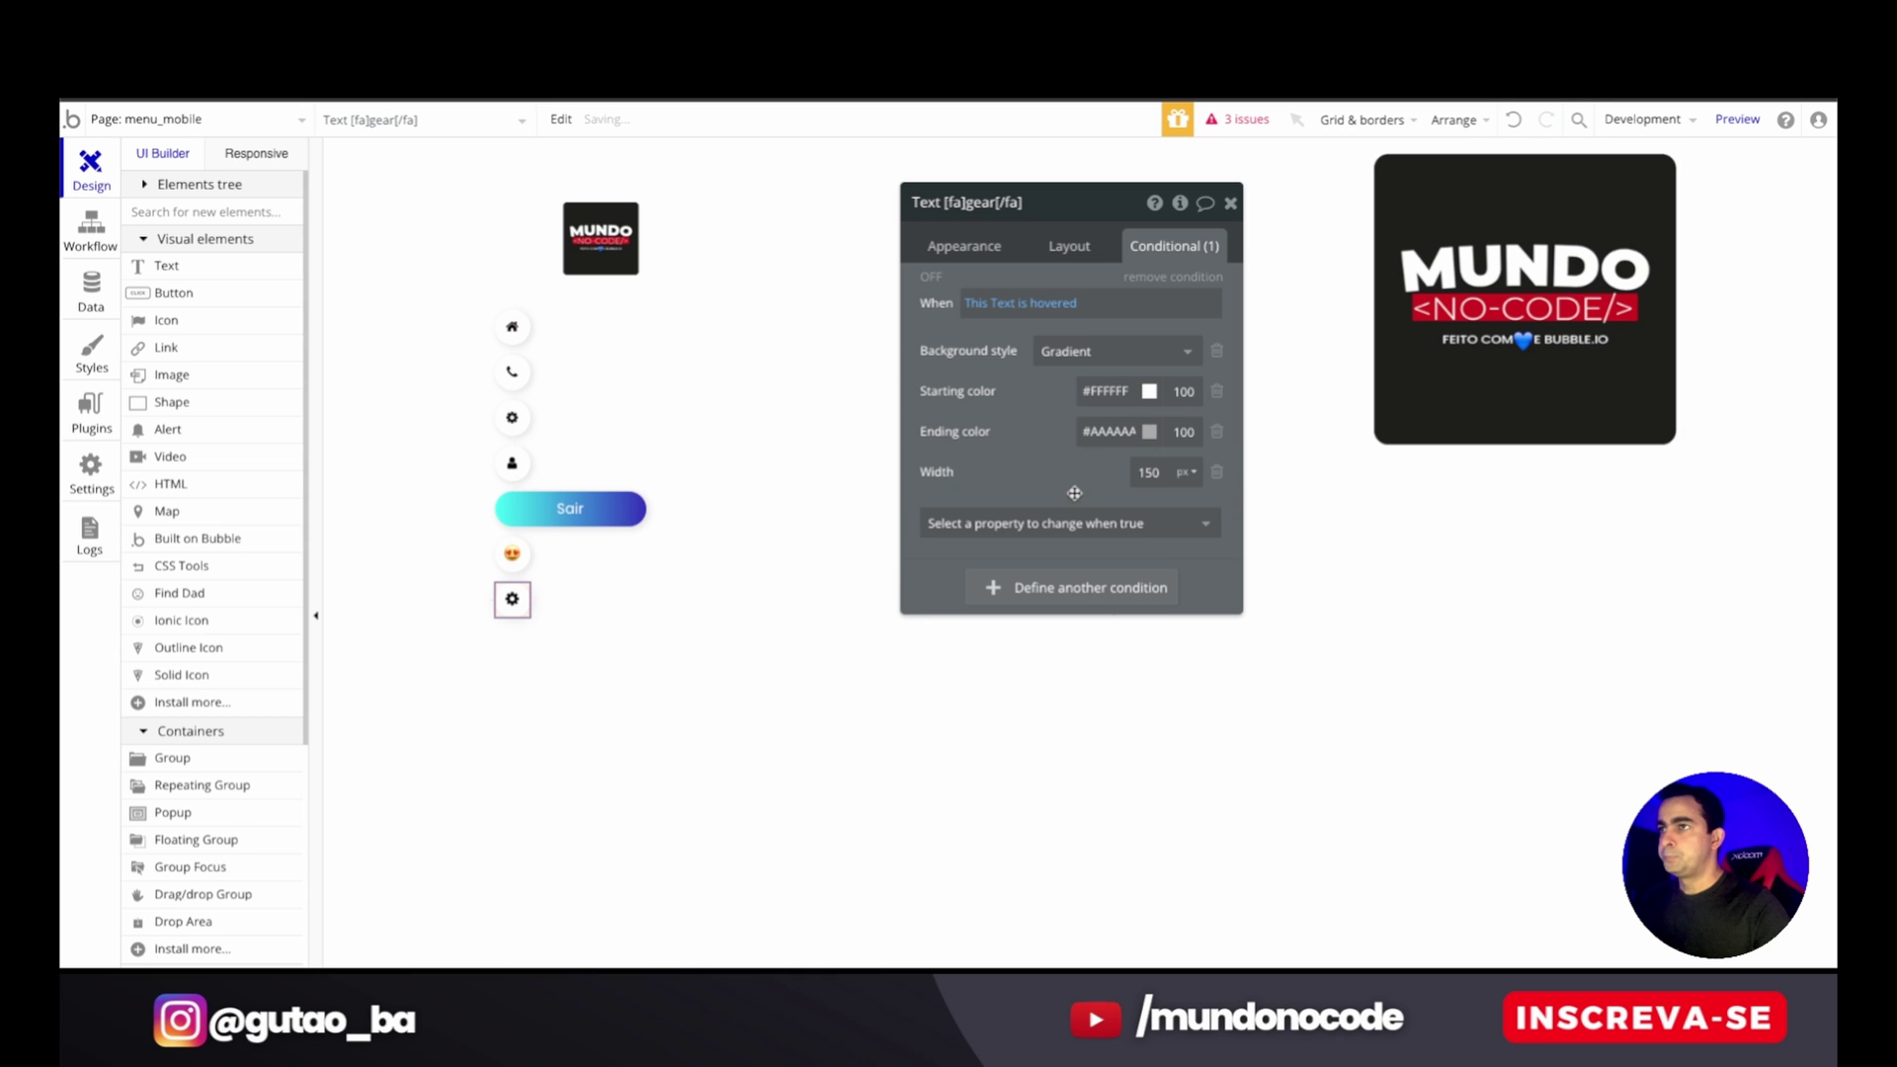
- Try a light green starting color and a lime yellow #DCFF2E ending color for the hover condition's gradient
click(1143, 393)
click(1238, 505)
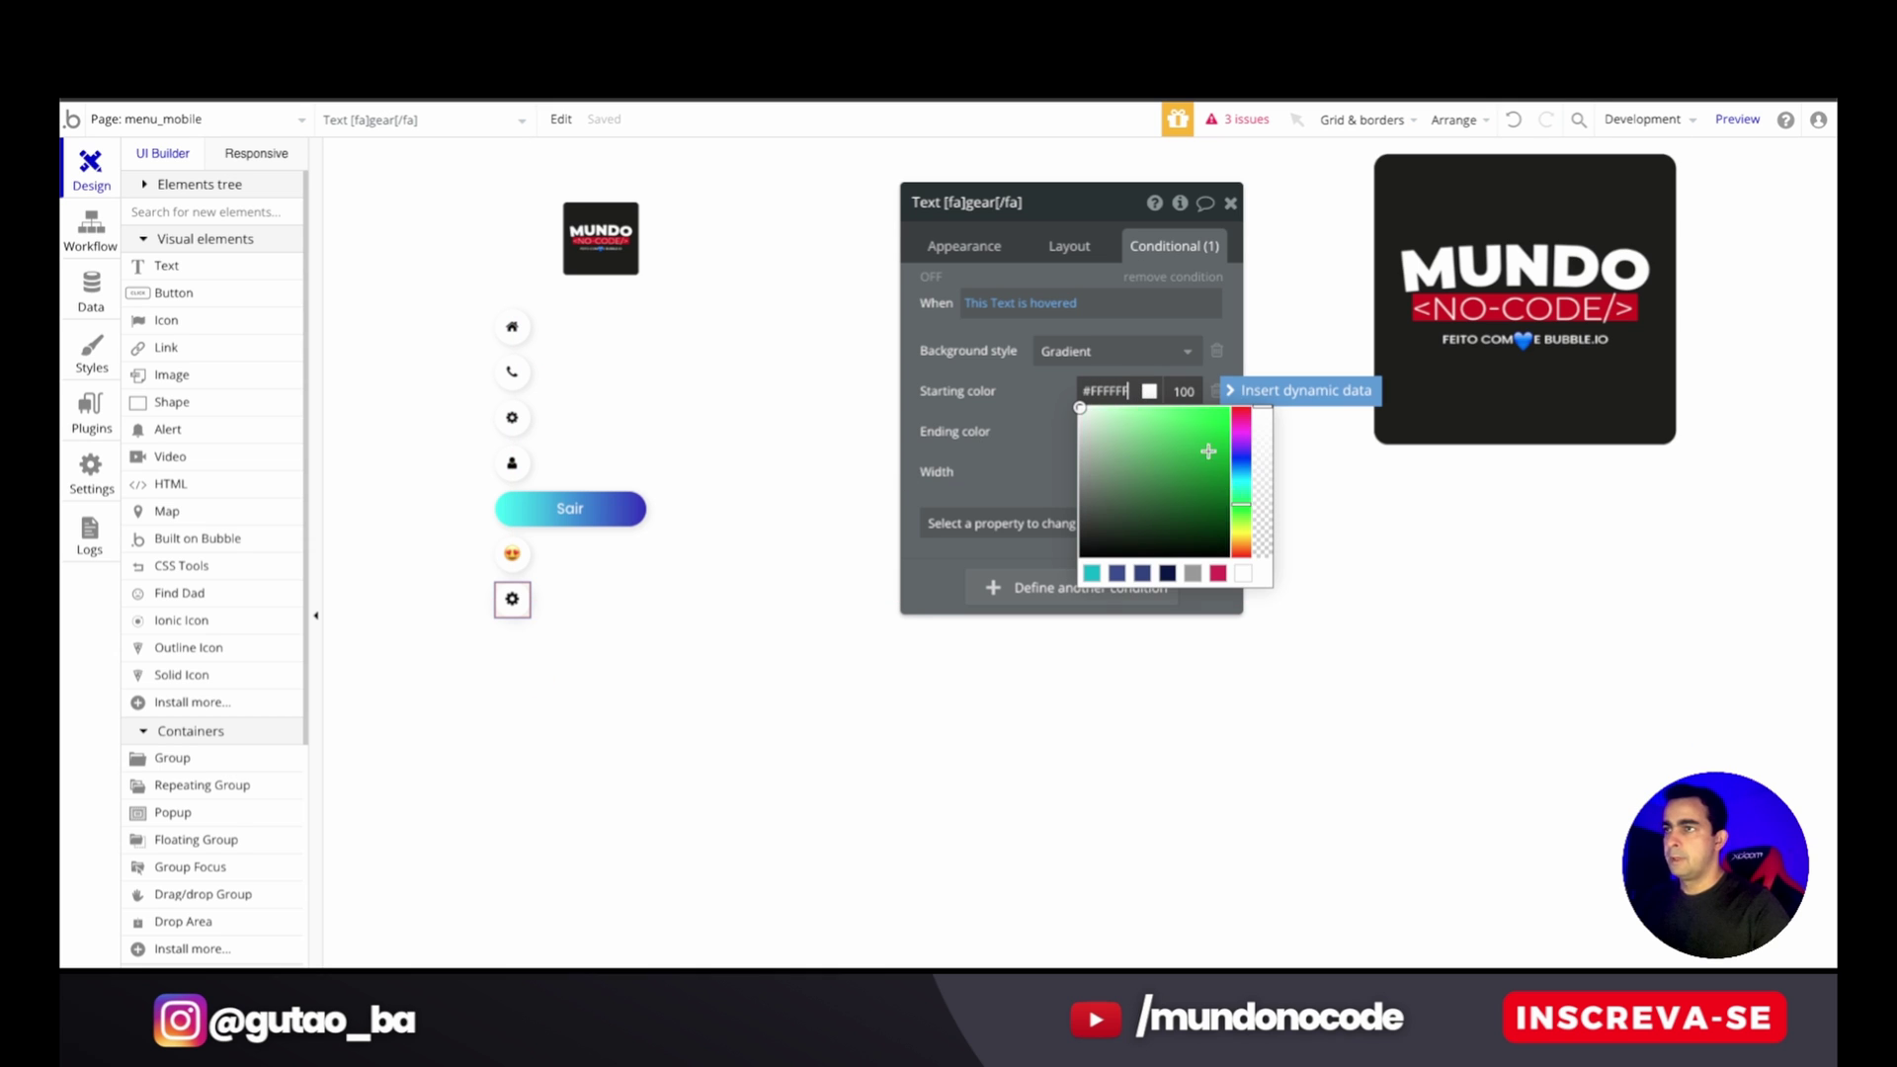
click(1146, 432)
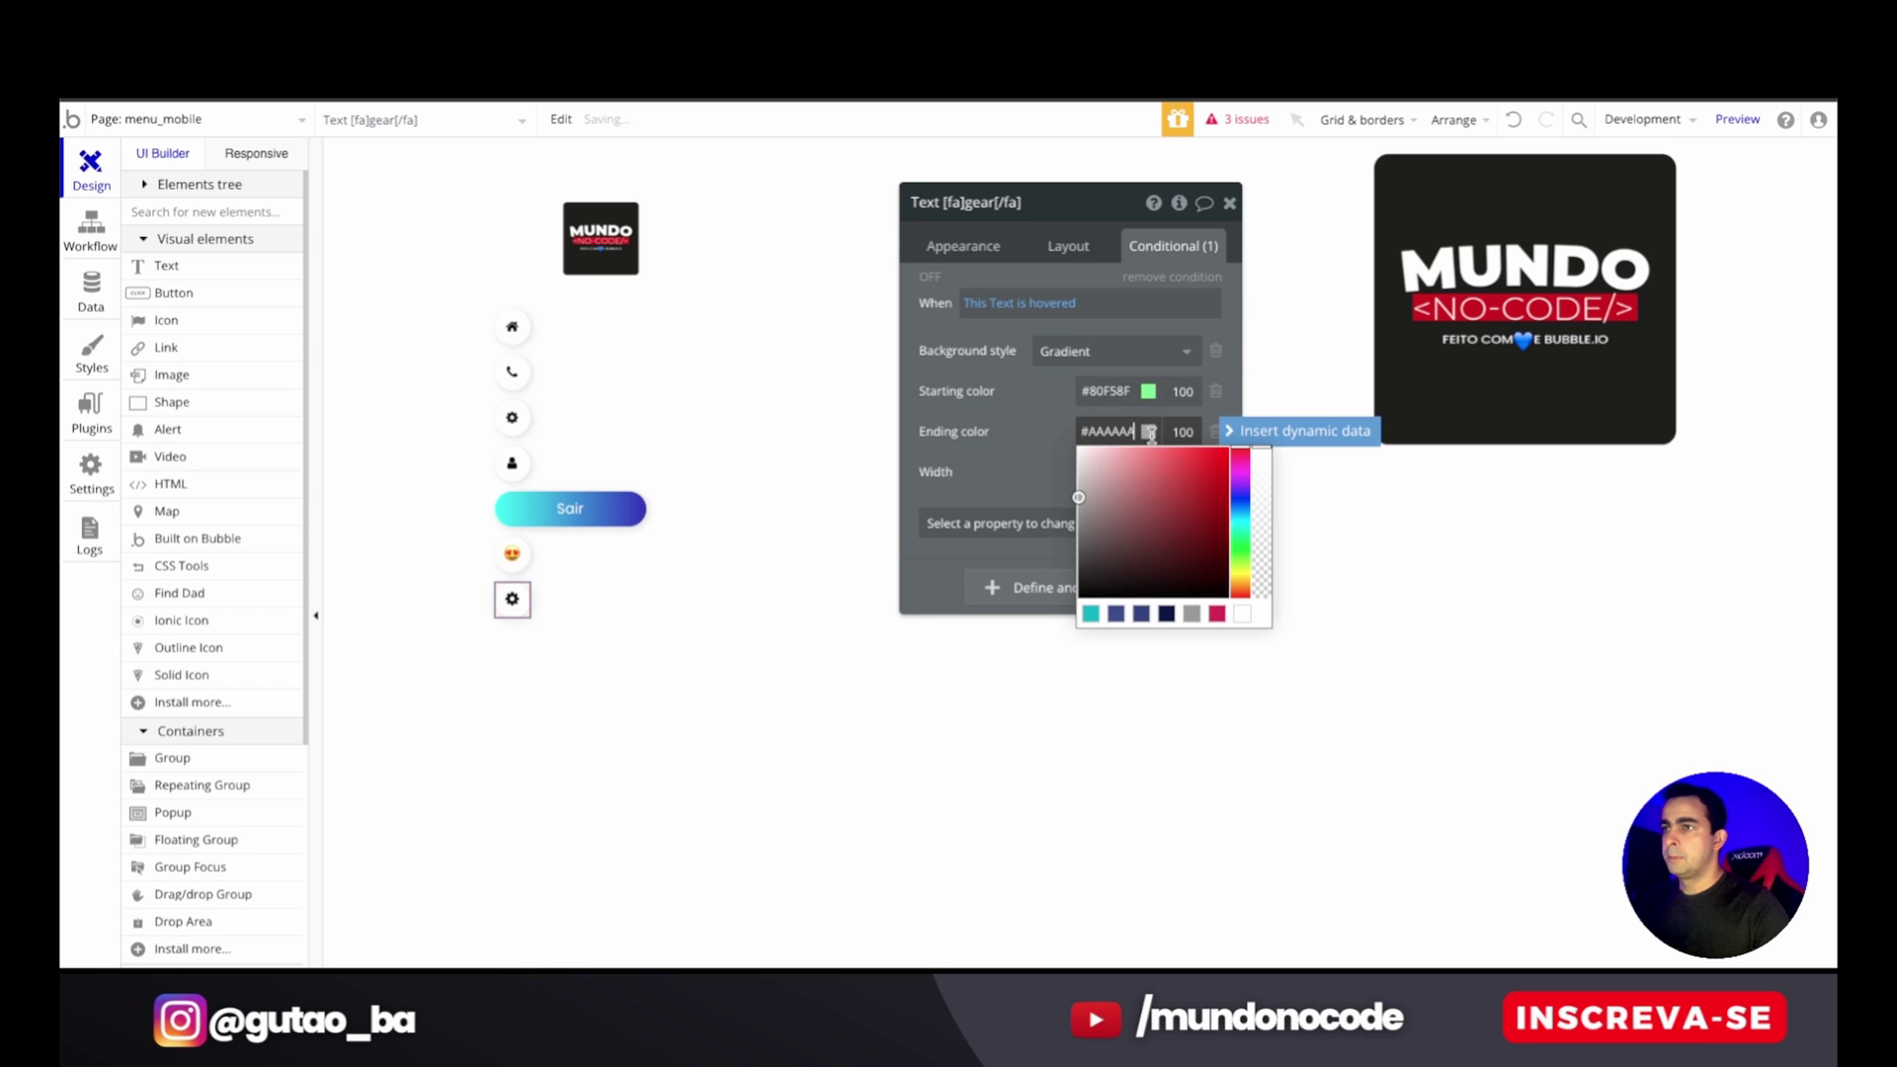
click(1240, 568)
click(1187, 471)
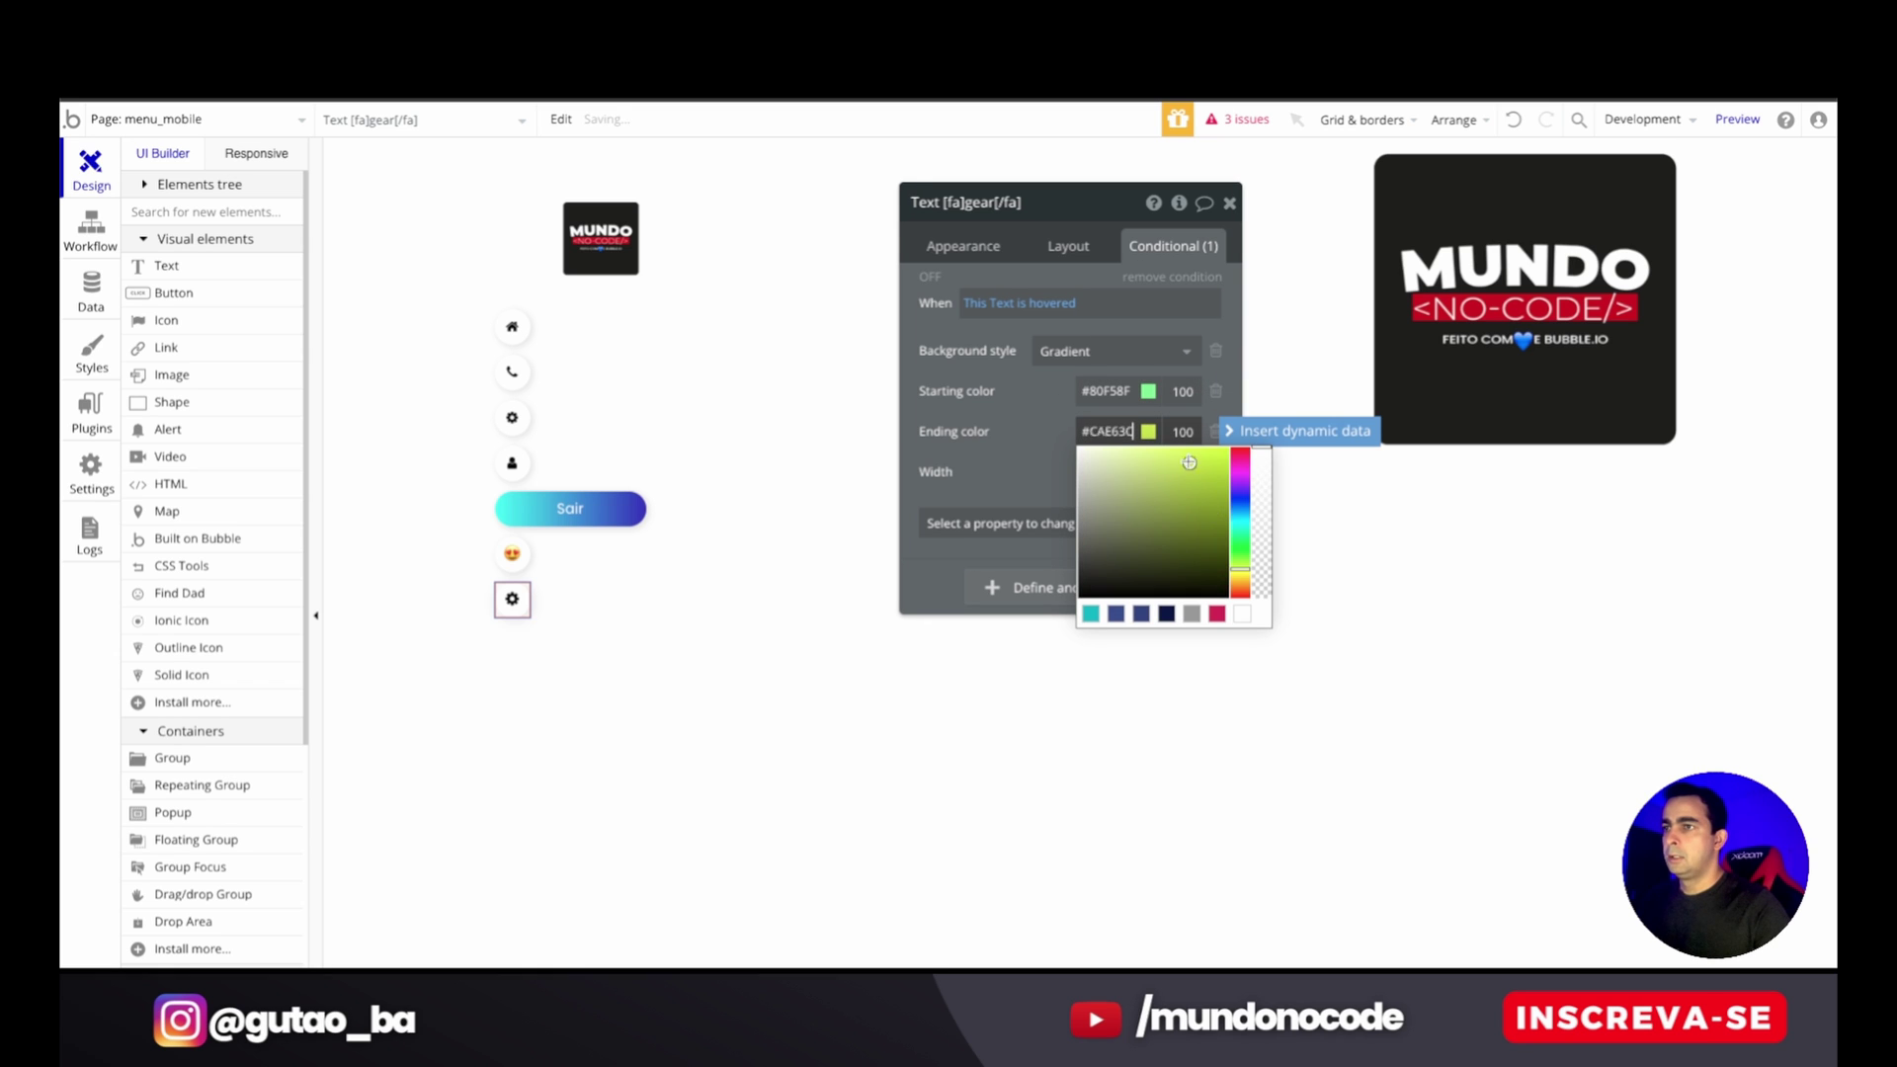
drag(1189, 462, 1198, 450)
click(957, 440)
- Turn on the hover condition's editor preview and add a Font color property set to white #FFFFFF
click(927, 277)
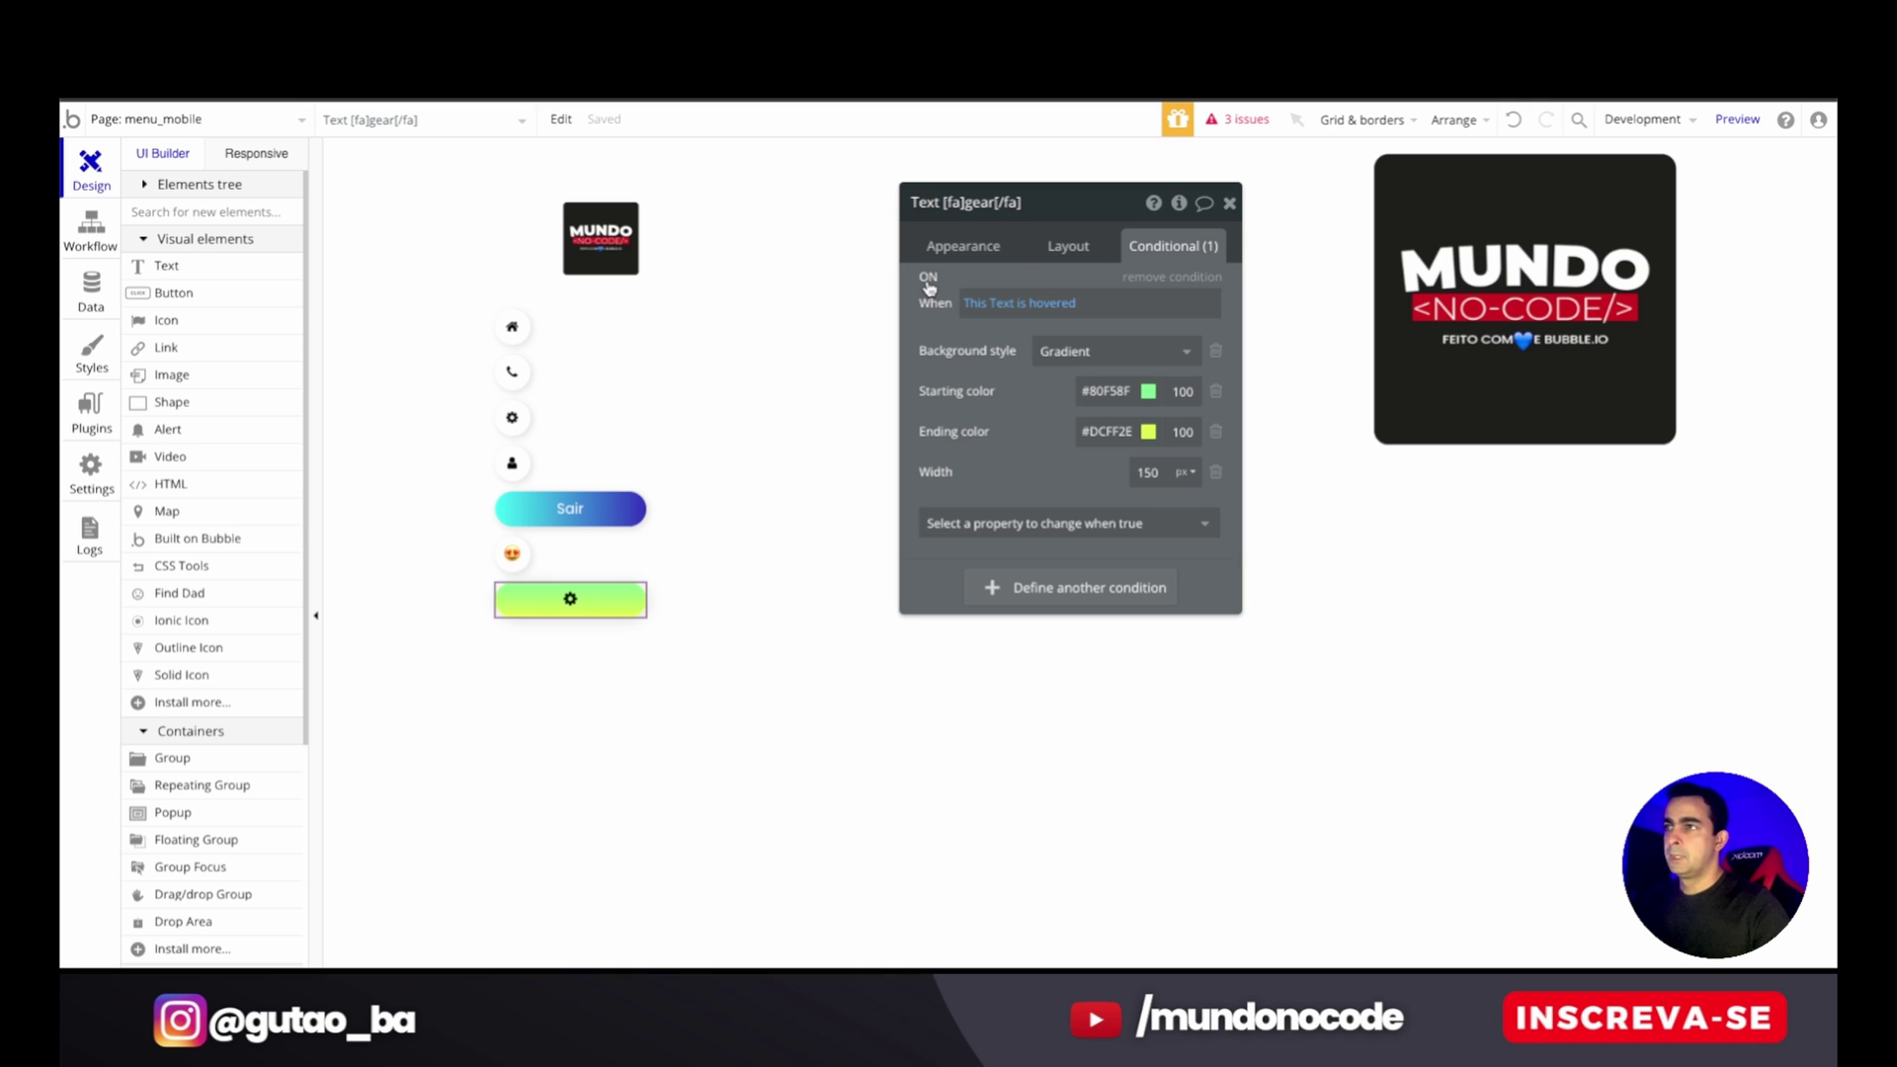
click(1072, 523)
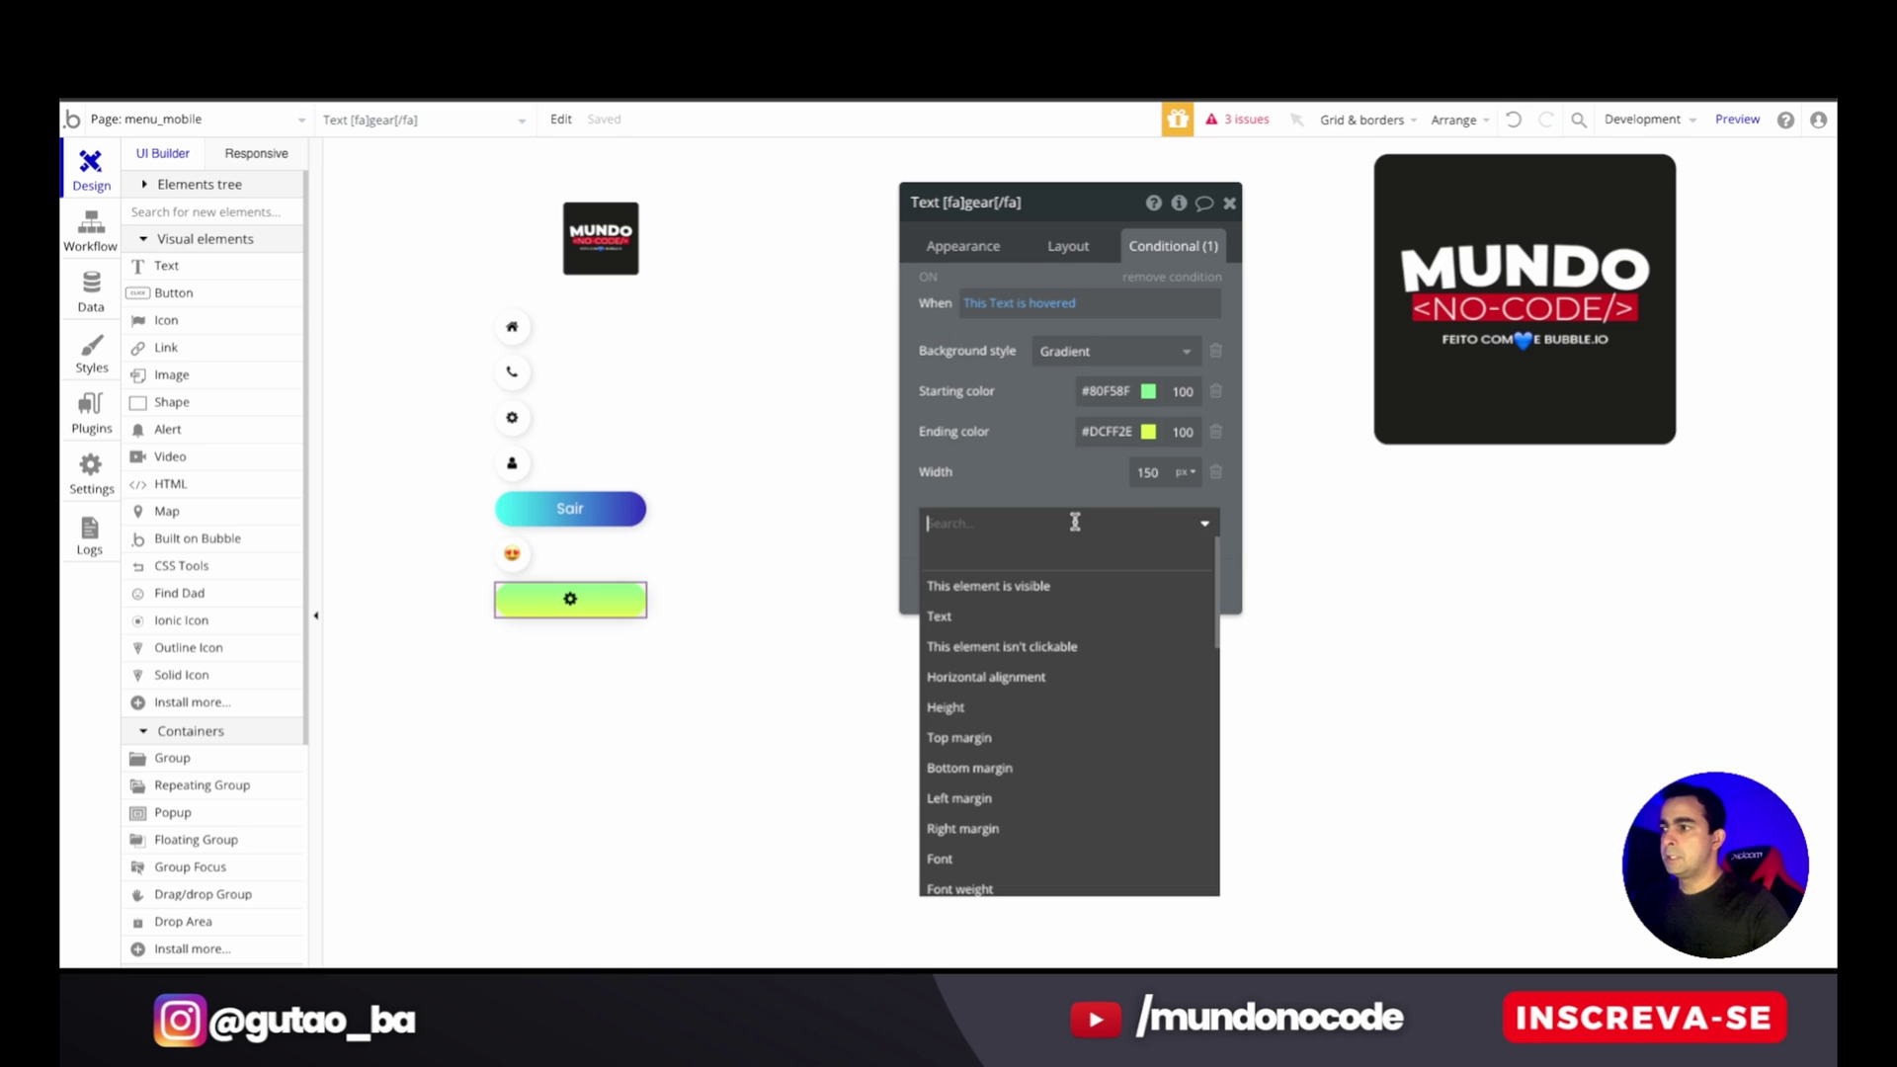
scroll(1025, 741, down, 3)
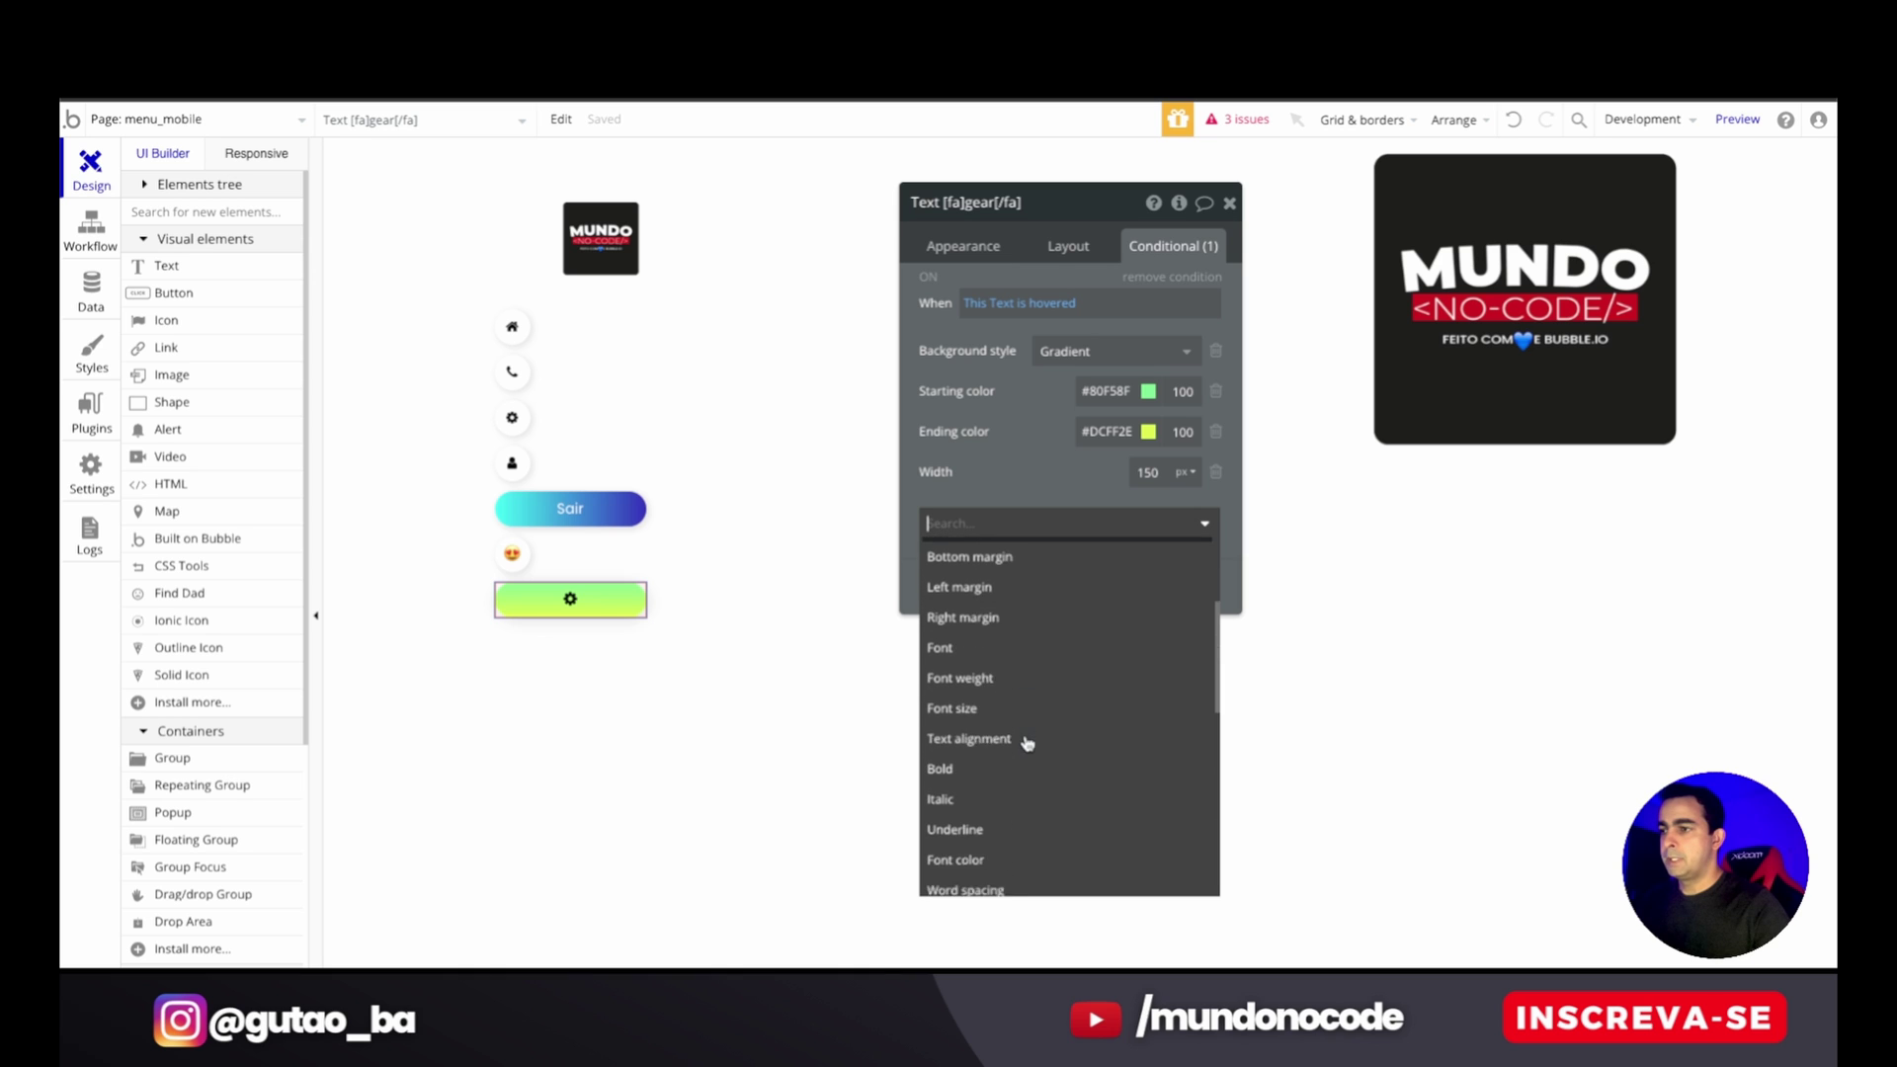
click(1056, 838)
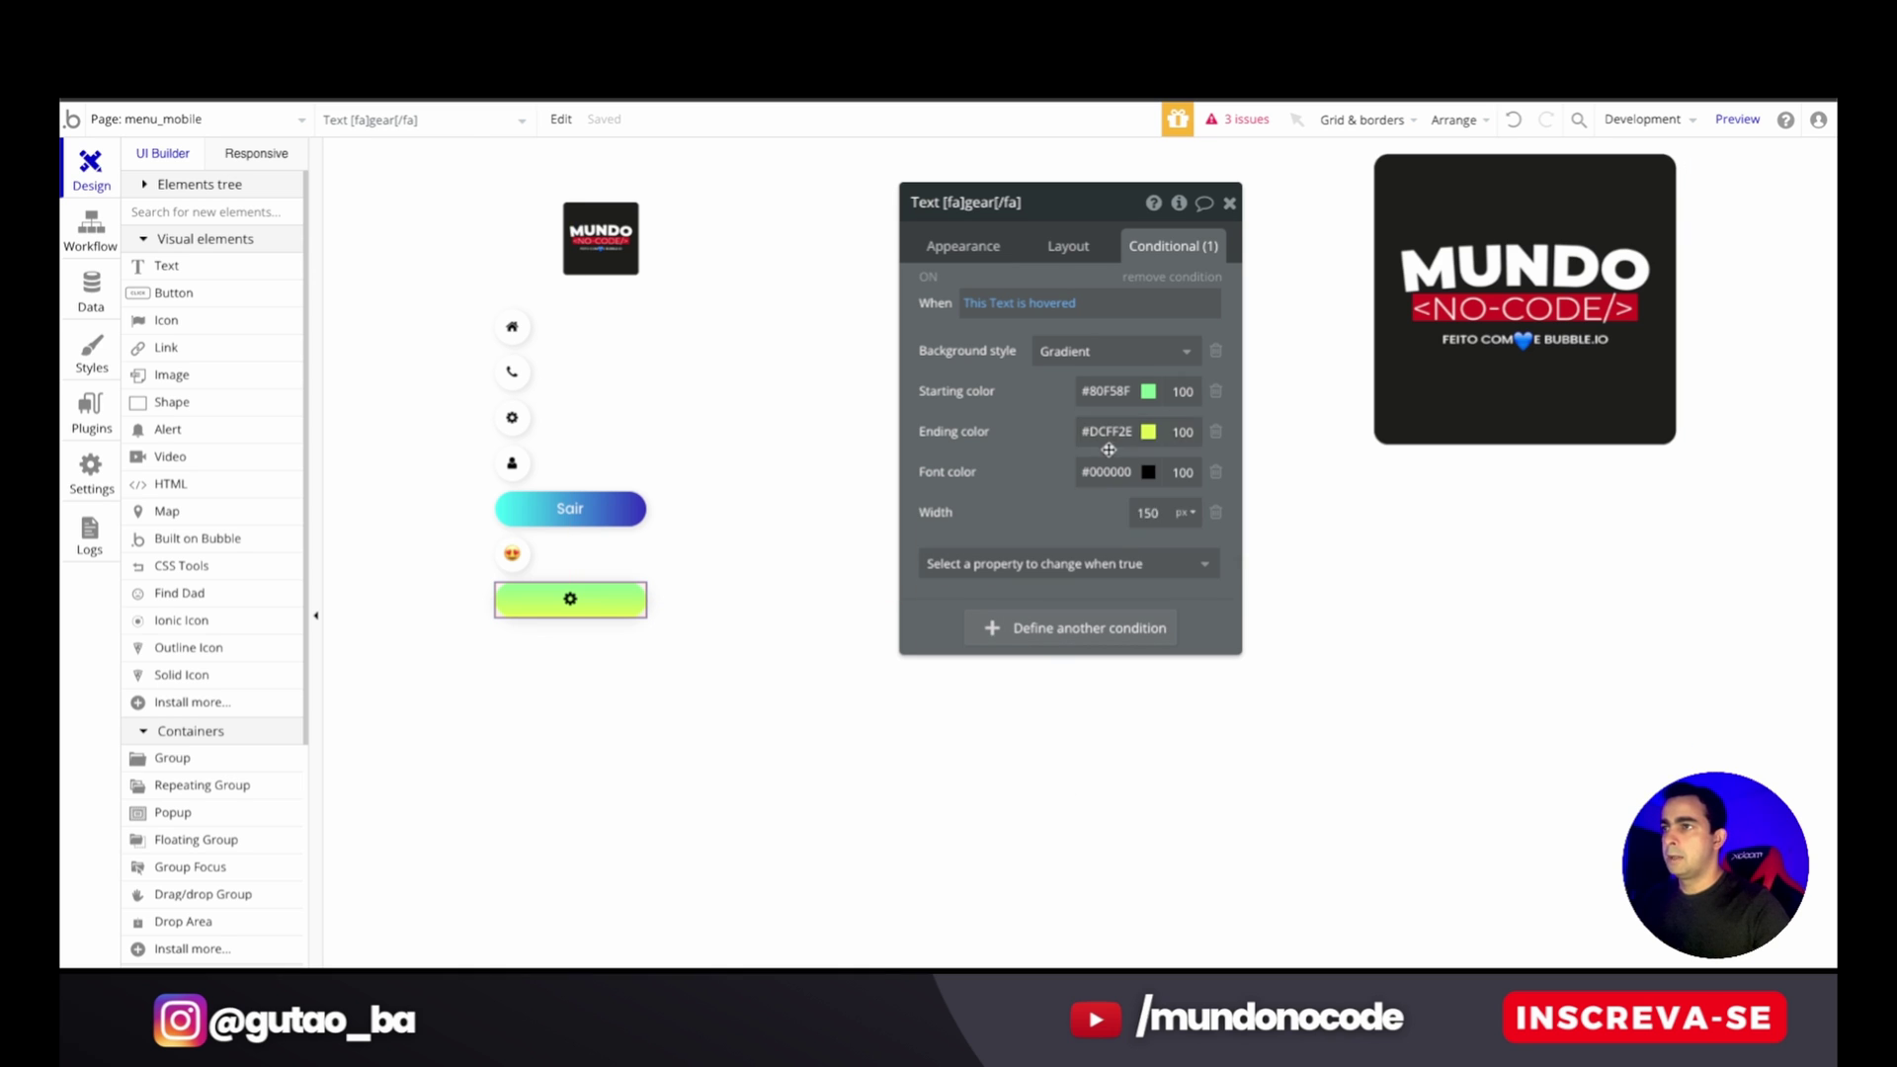
click(1104, 472)
click(1084, 486)
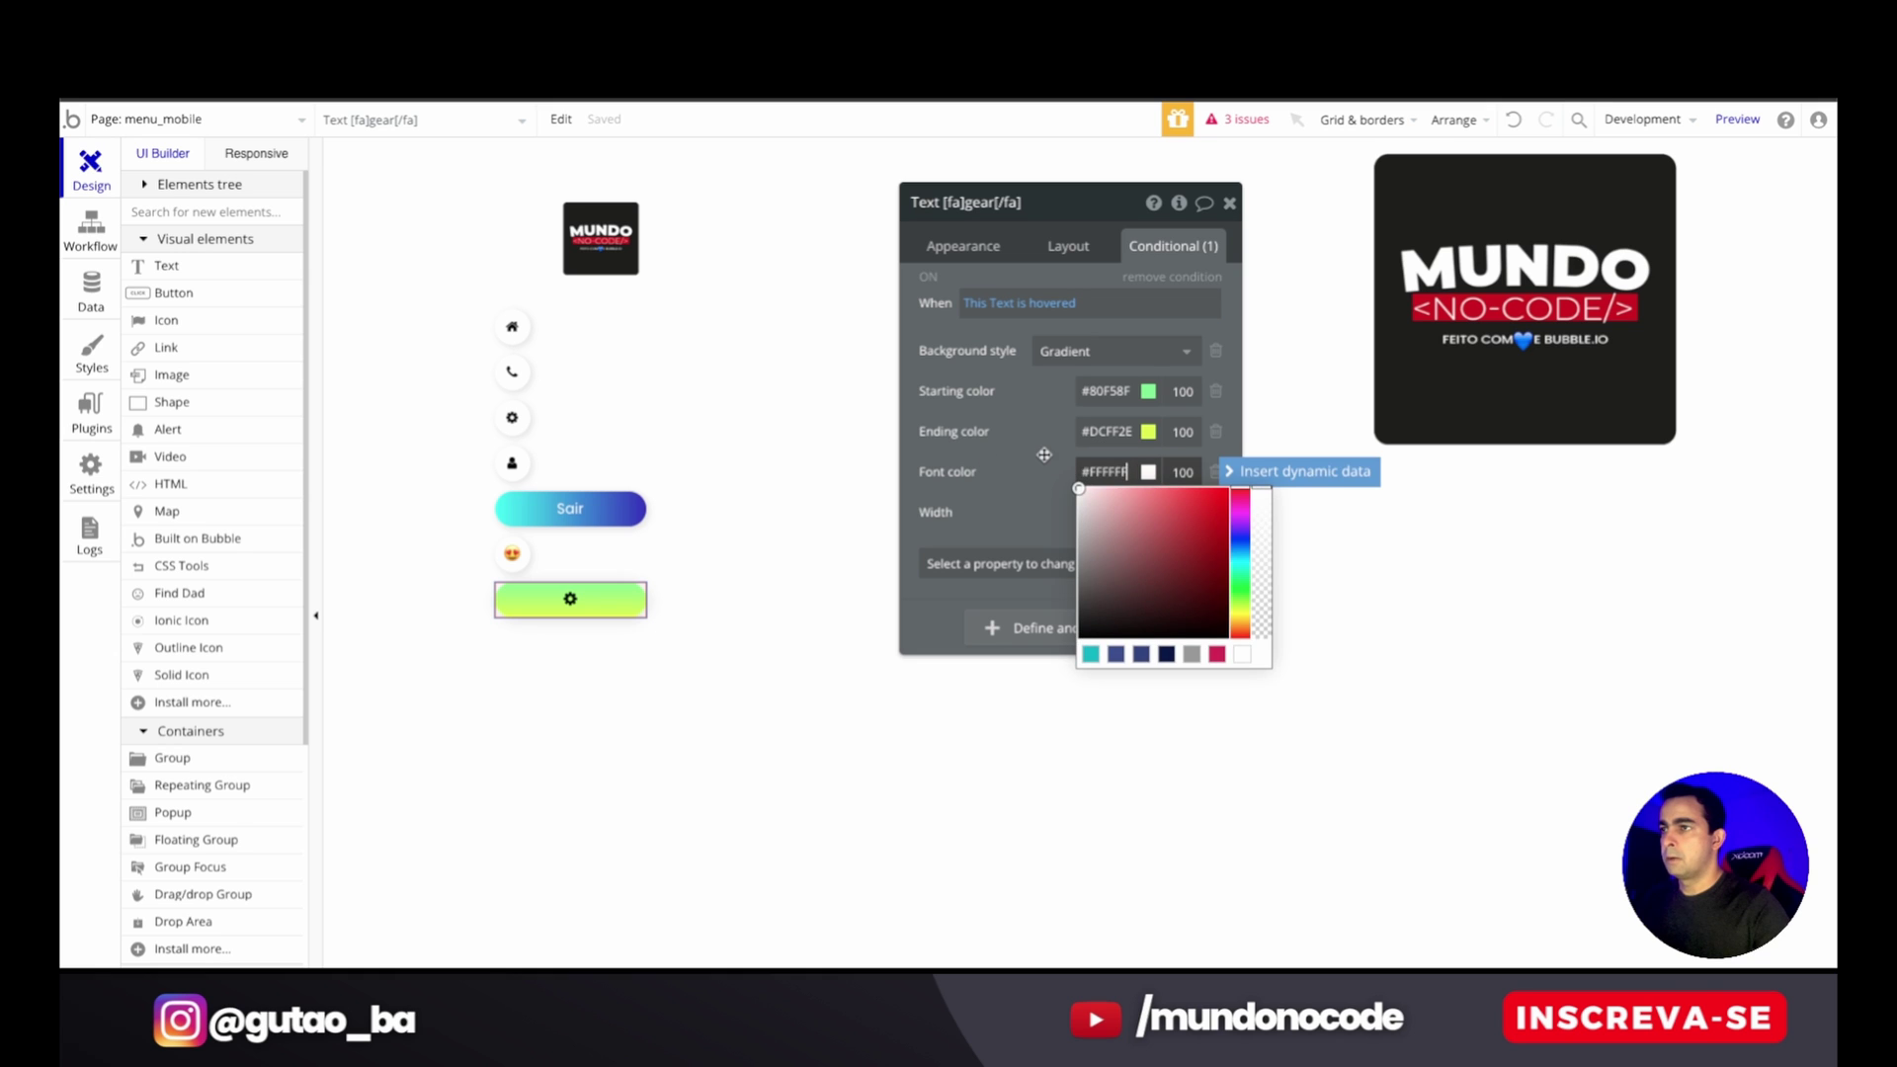
click(1045, 459)
- Darken the hover gradient by setting the starting color to #008512 and the ending color to #9CBF00
click(1148, 392)
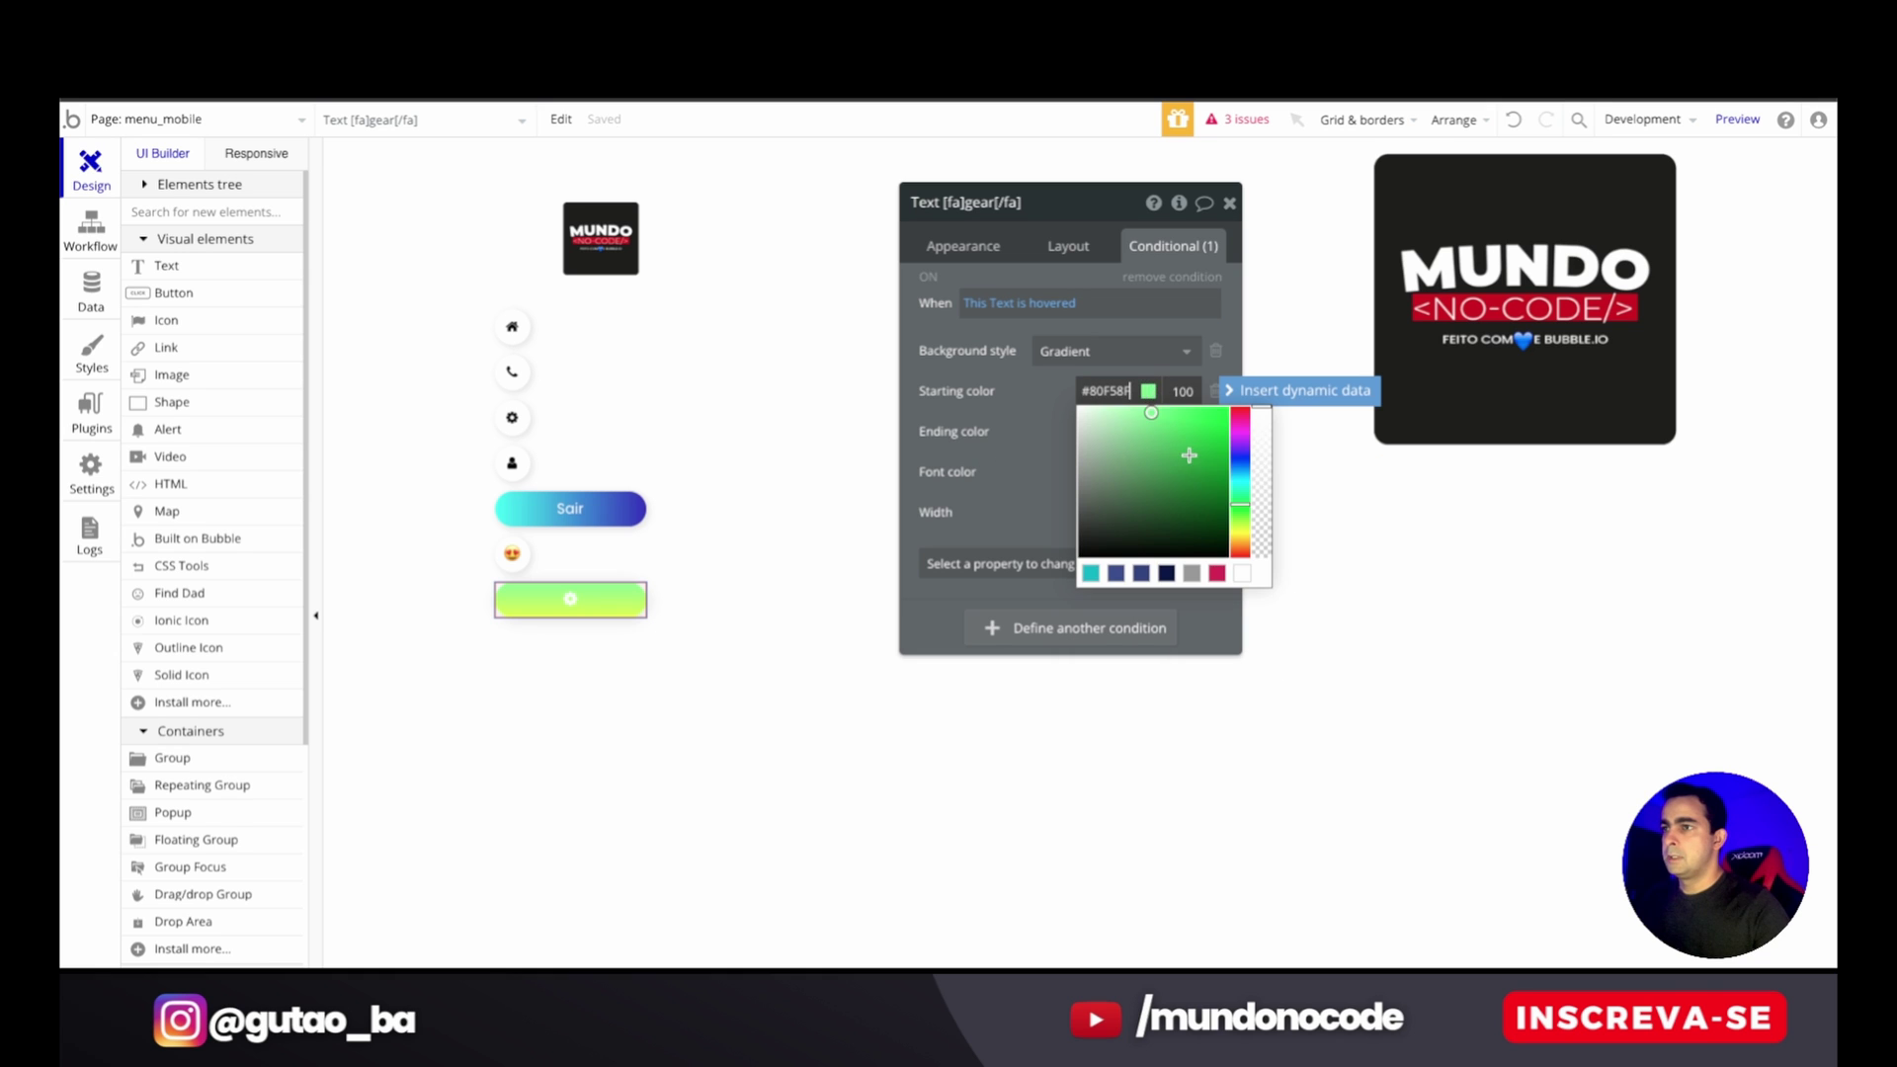
drag(1190, 456, 1228, 485)
click(985, 433)
click(1106, 432)
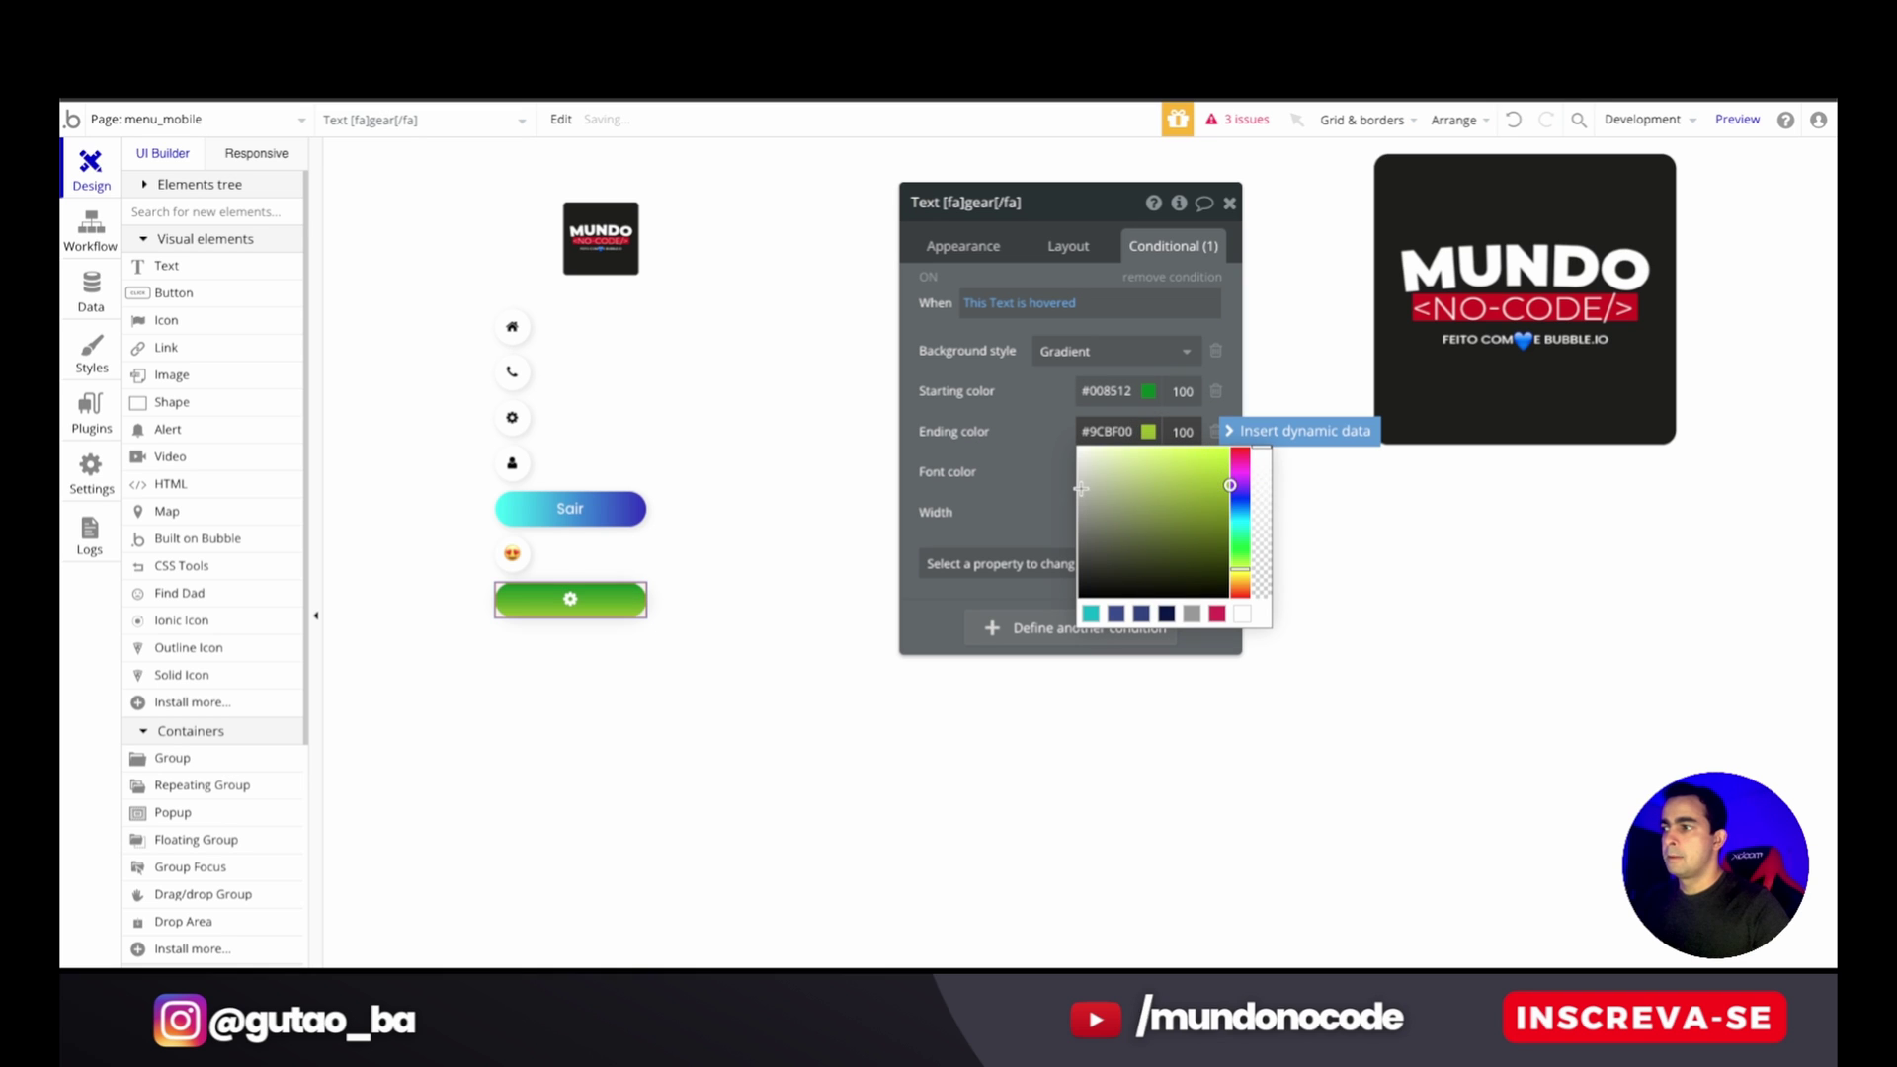
click(975, 466)
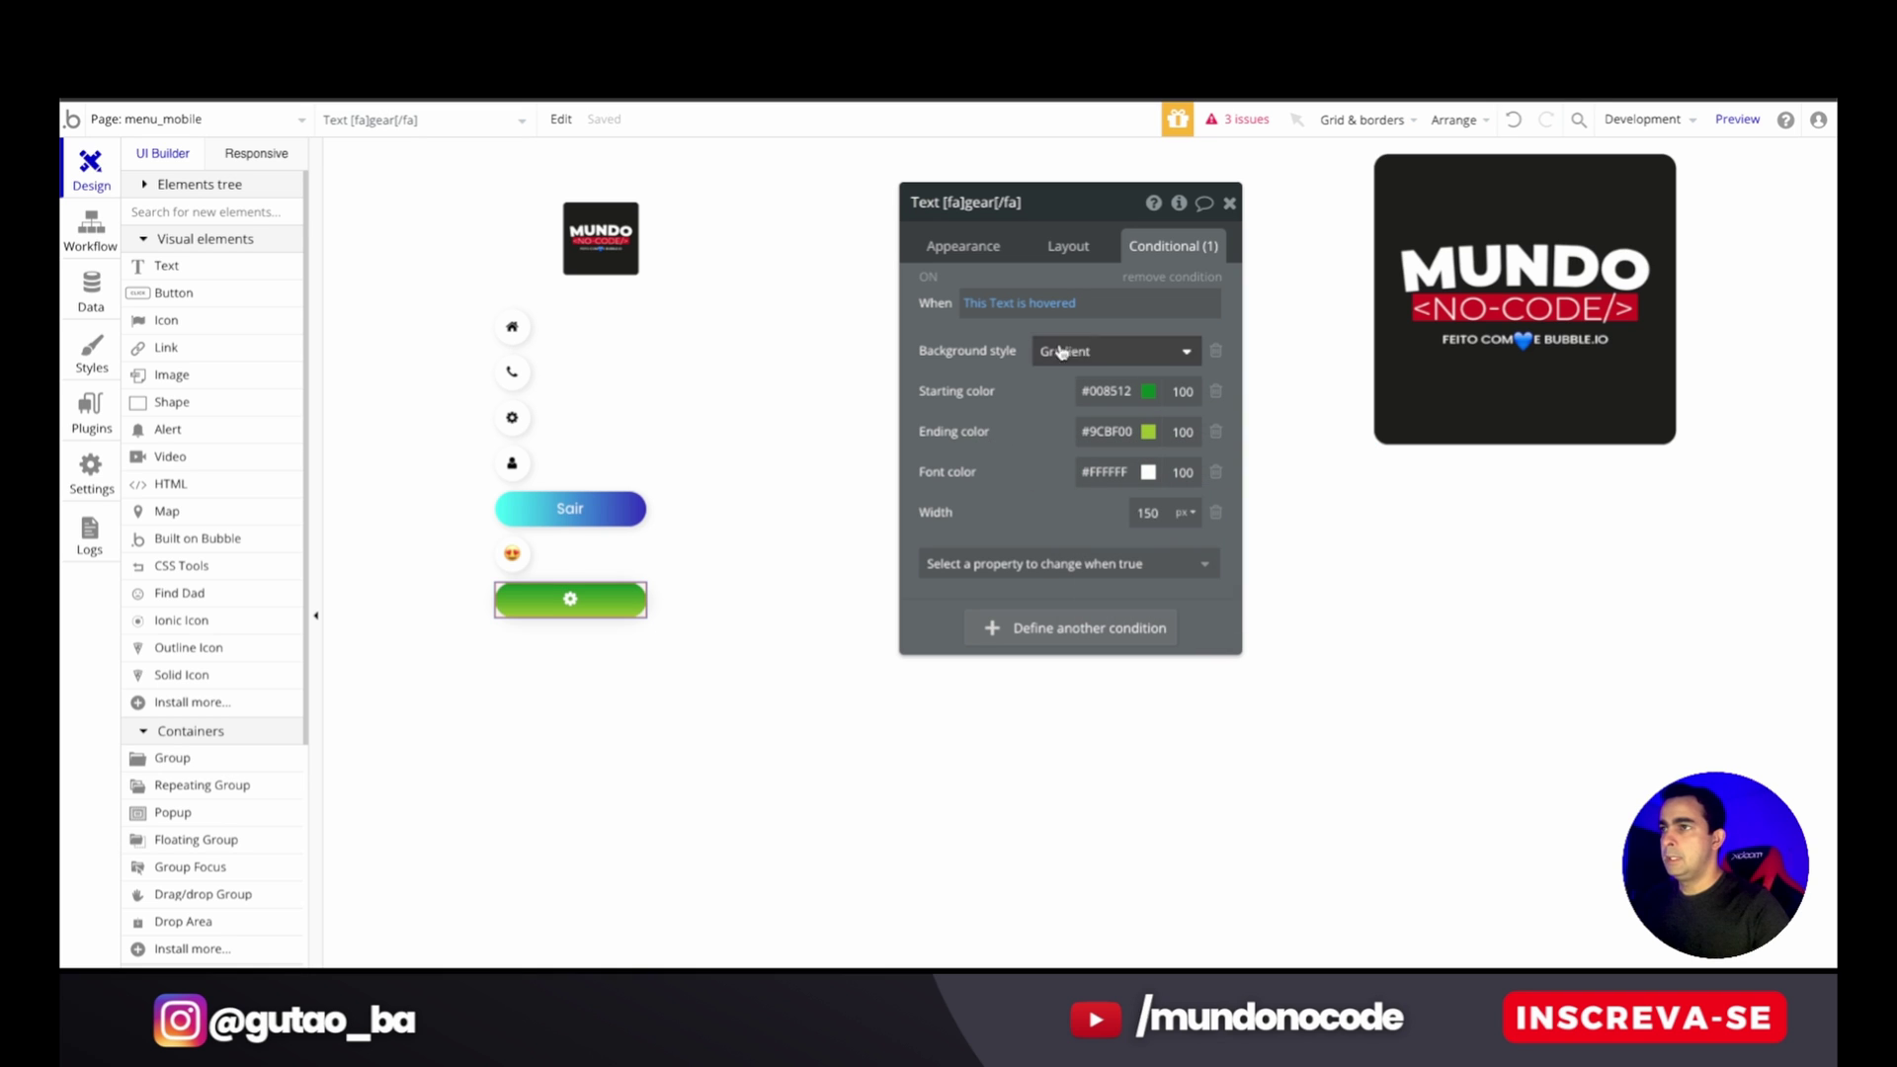
- Add a Gradient direction property to the hover condition, try Left, and set it to Right
click(1028, 565)
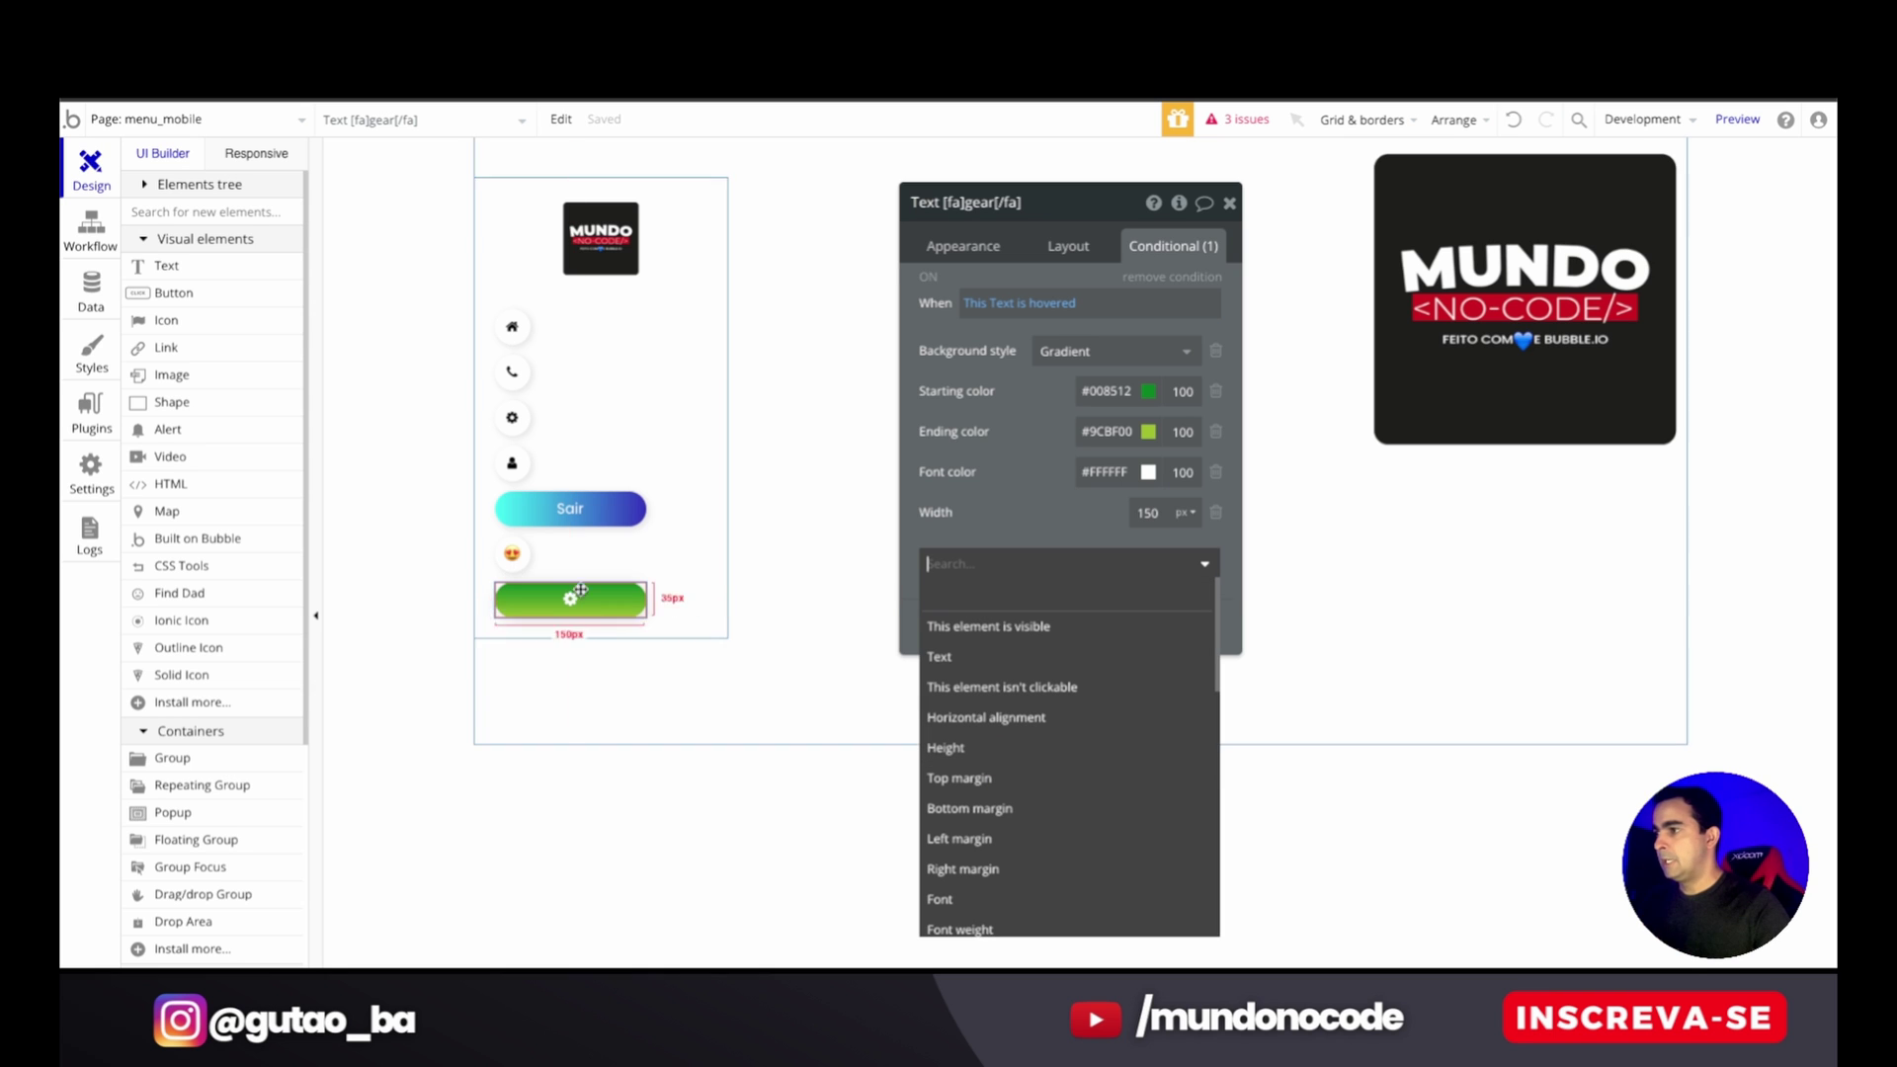
scroll(1029, 790, down, 2)
scroll(1030, 795, down, 5)
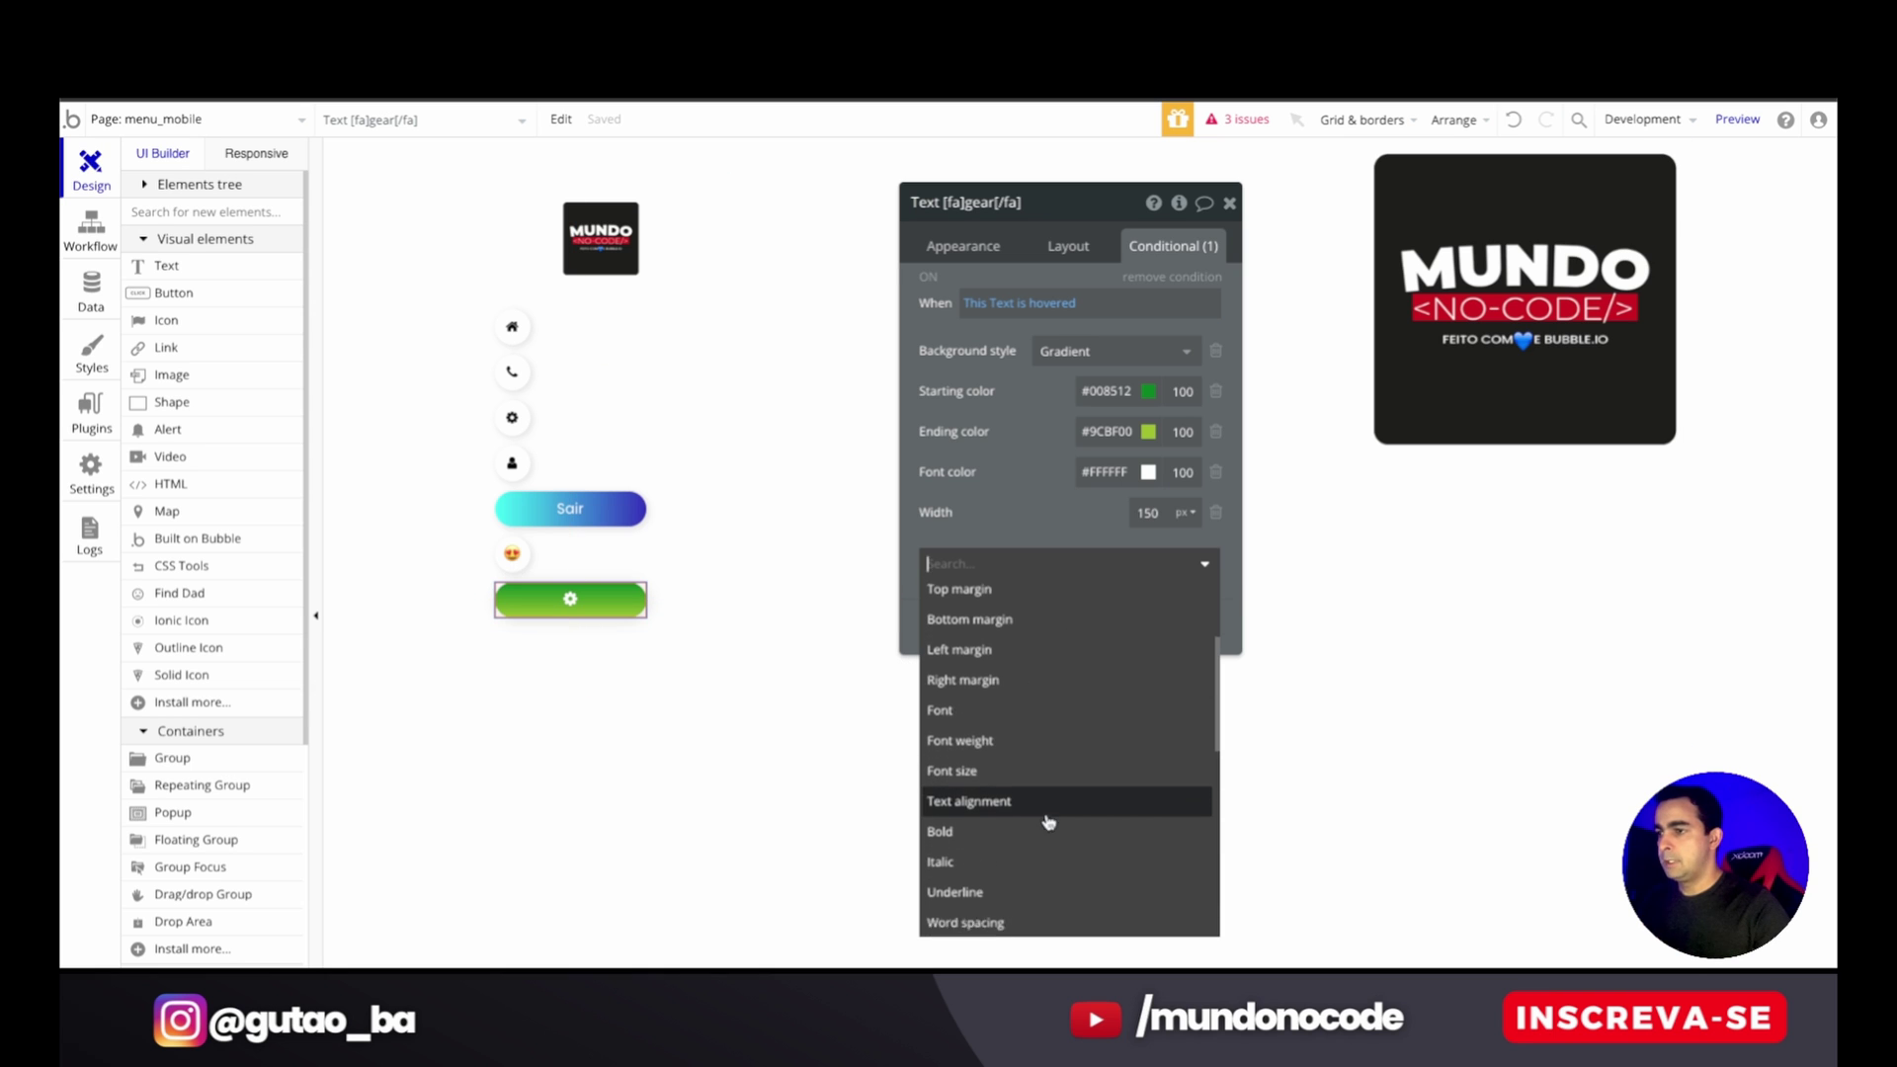
scroll(1049, 822, down, 2)
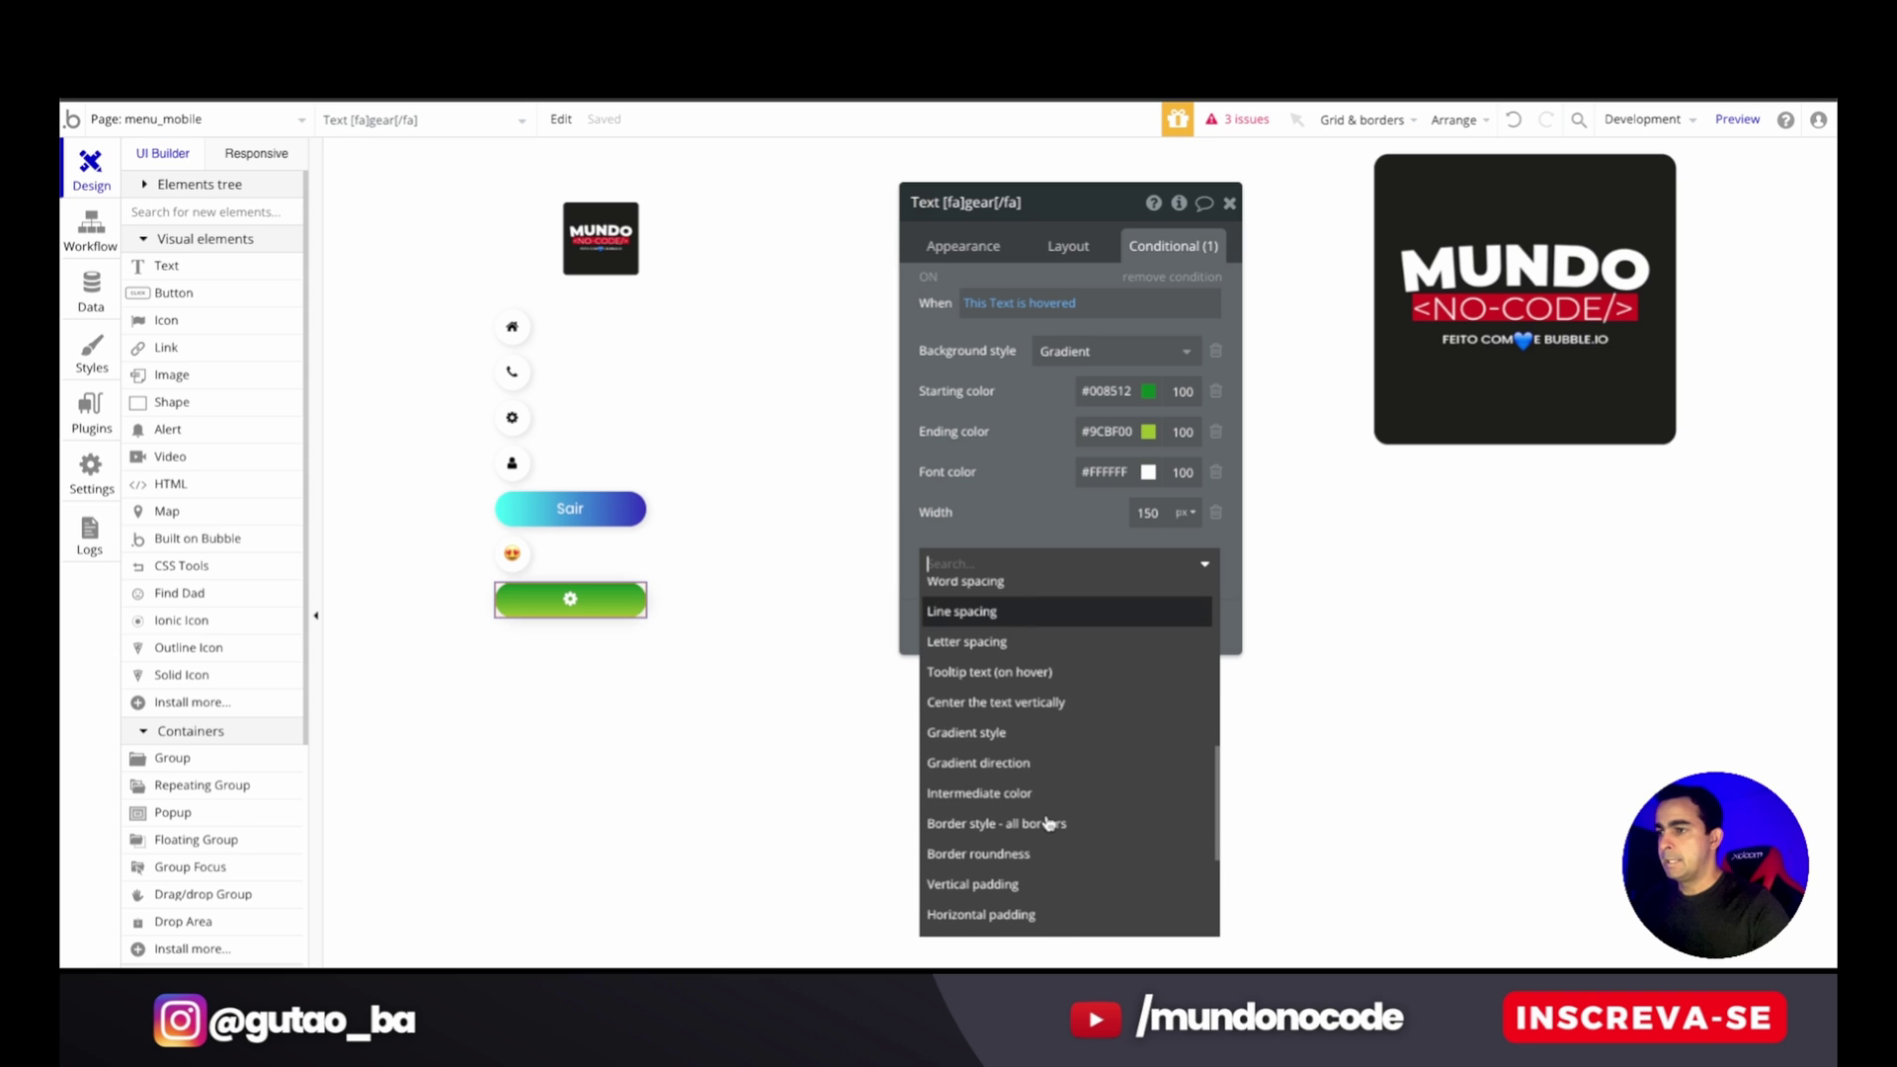
click(1033, 766)
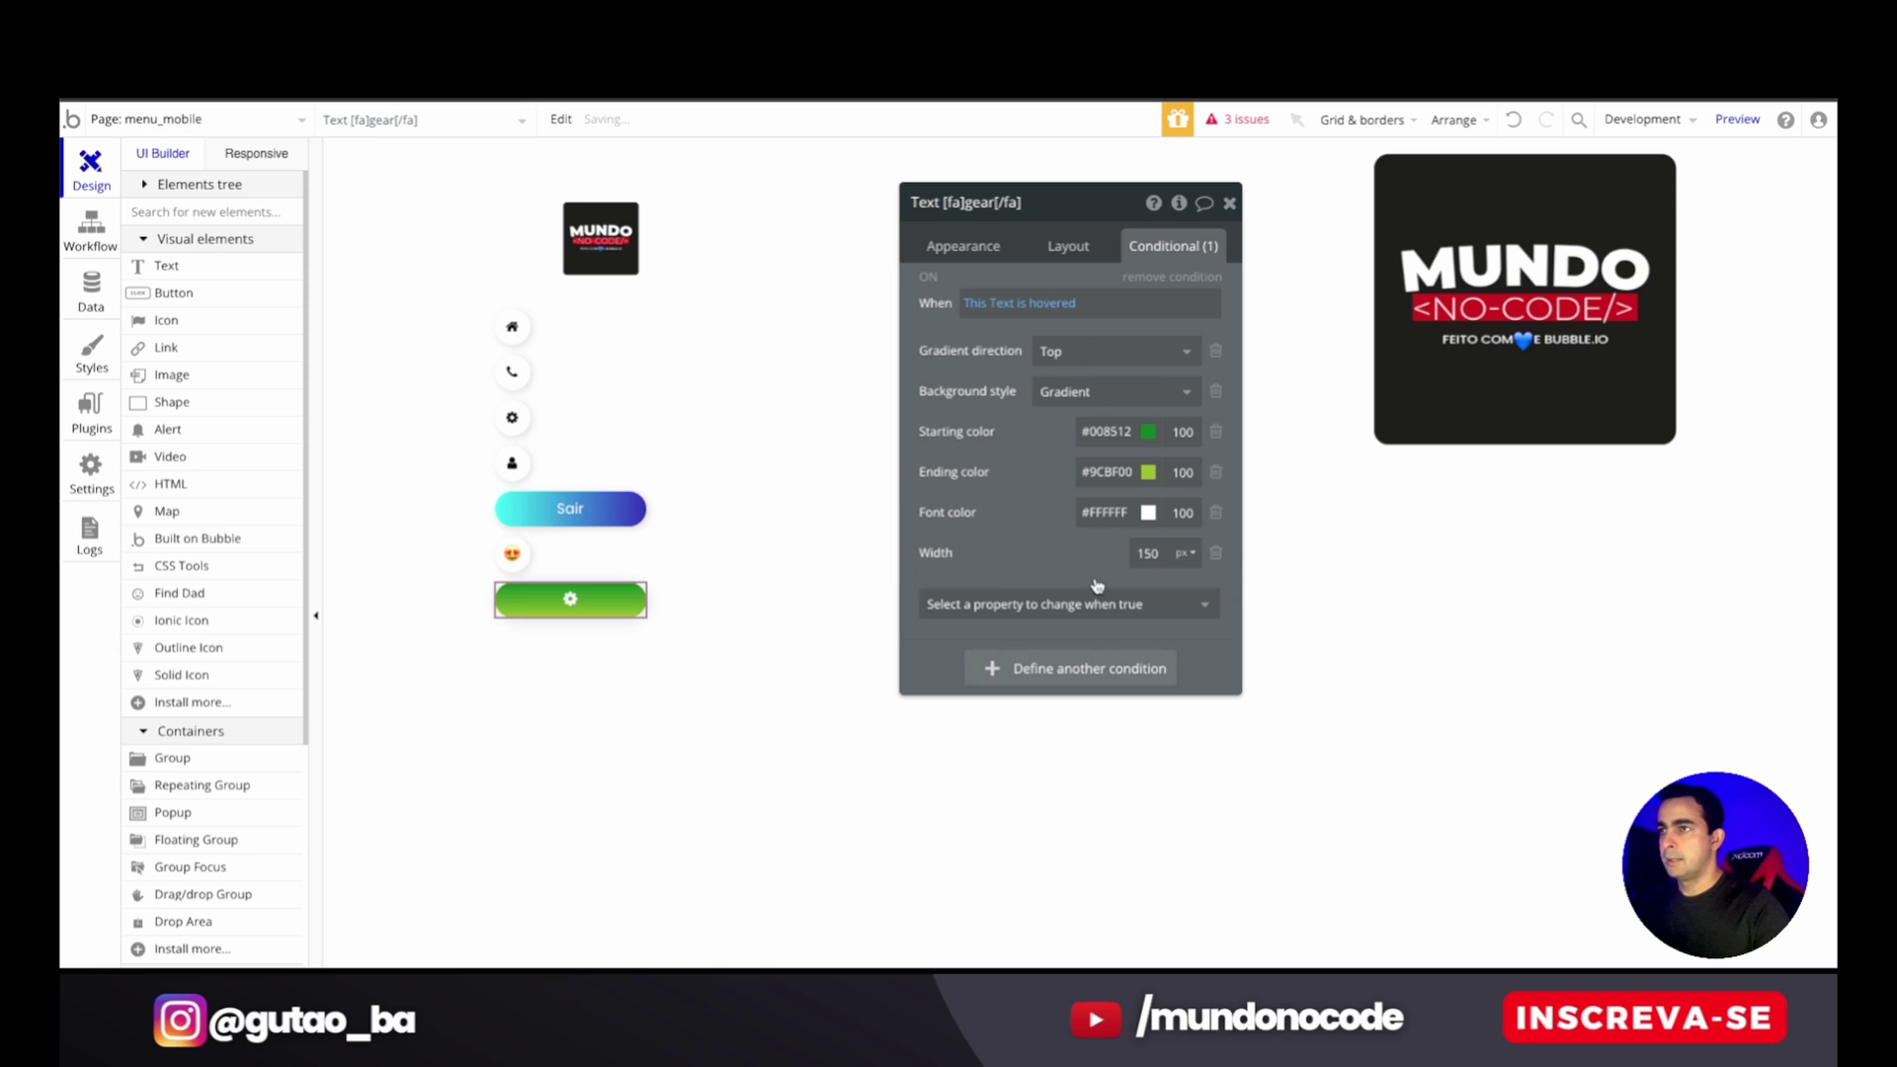
click(1103, 354)
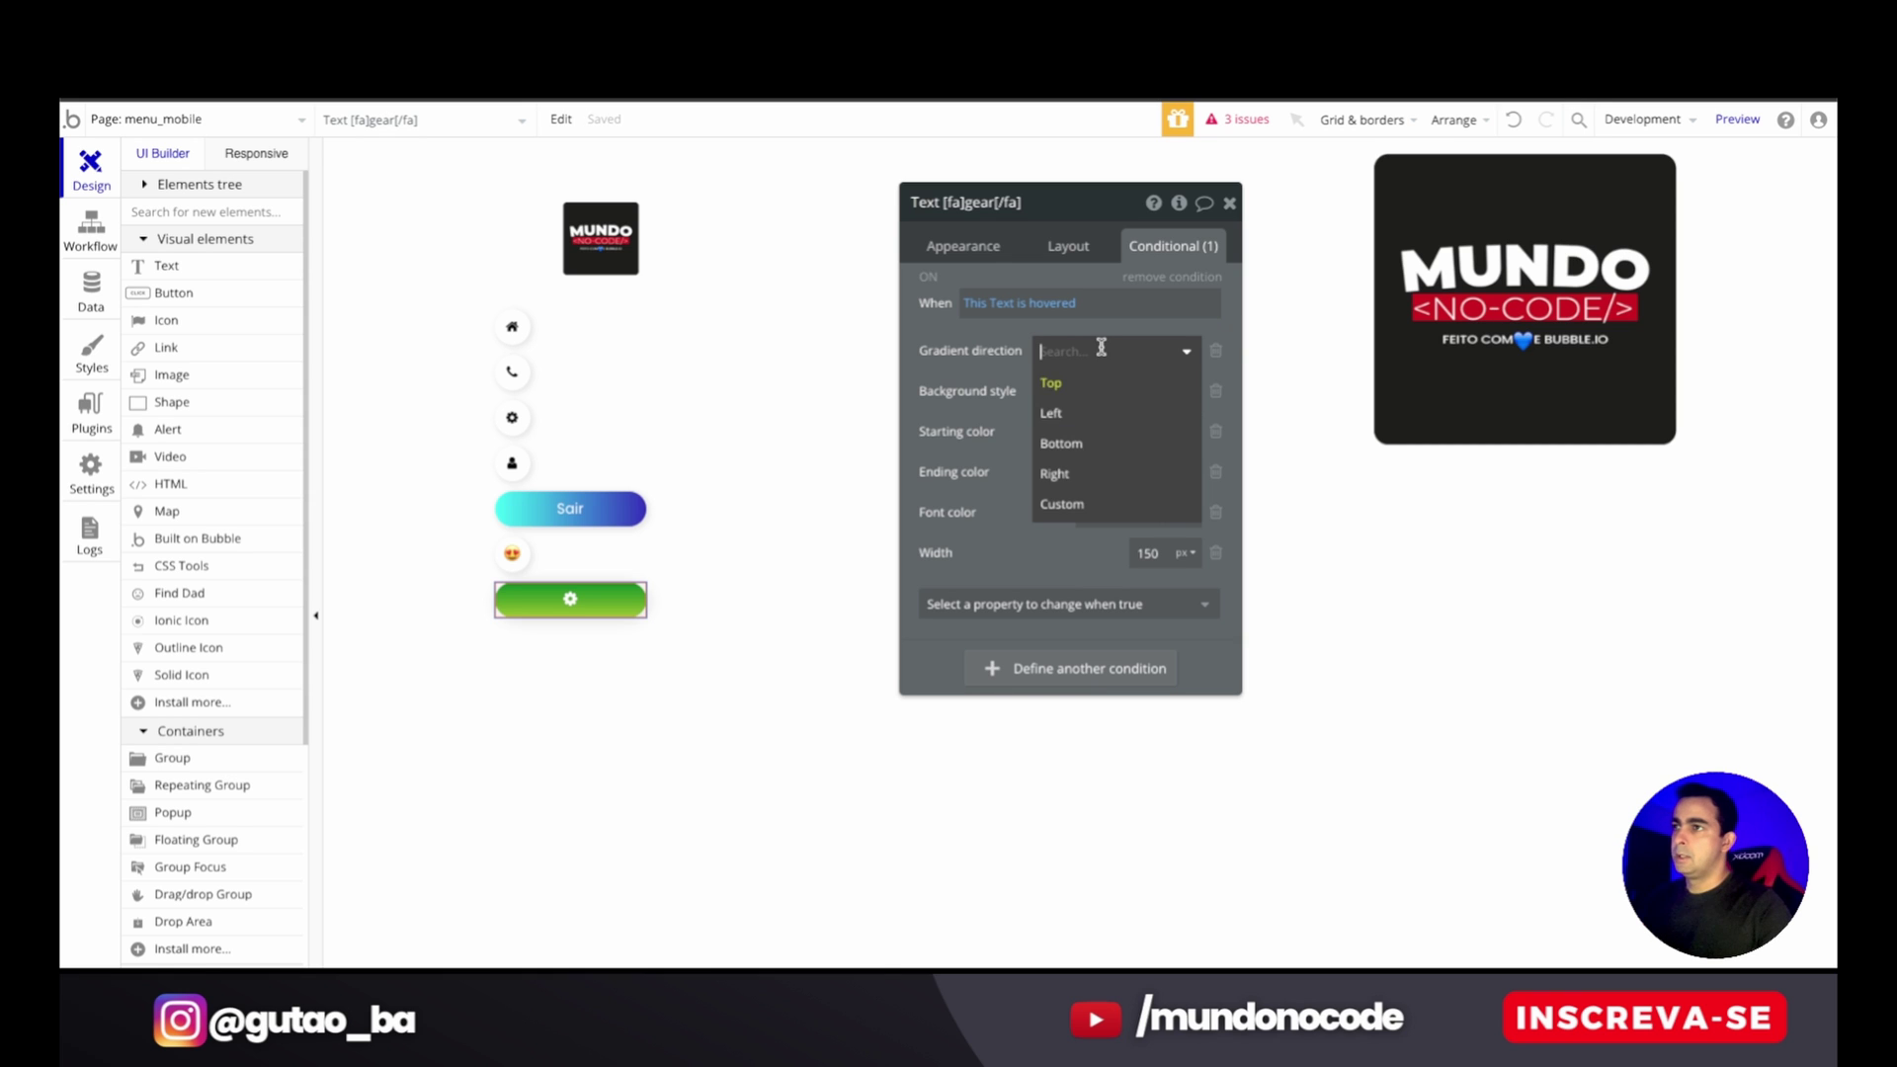
click(1106, 417)
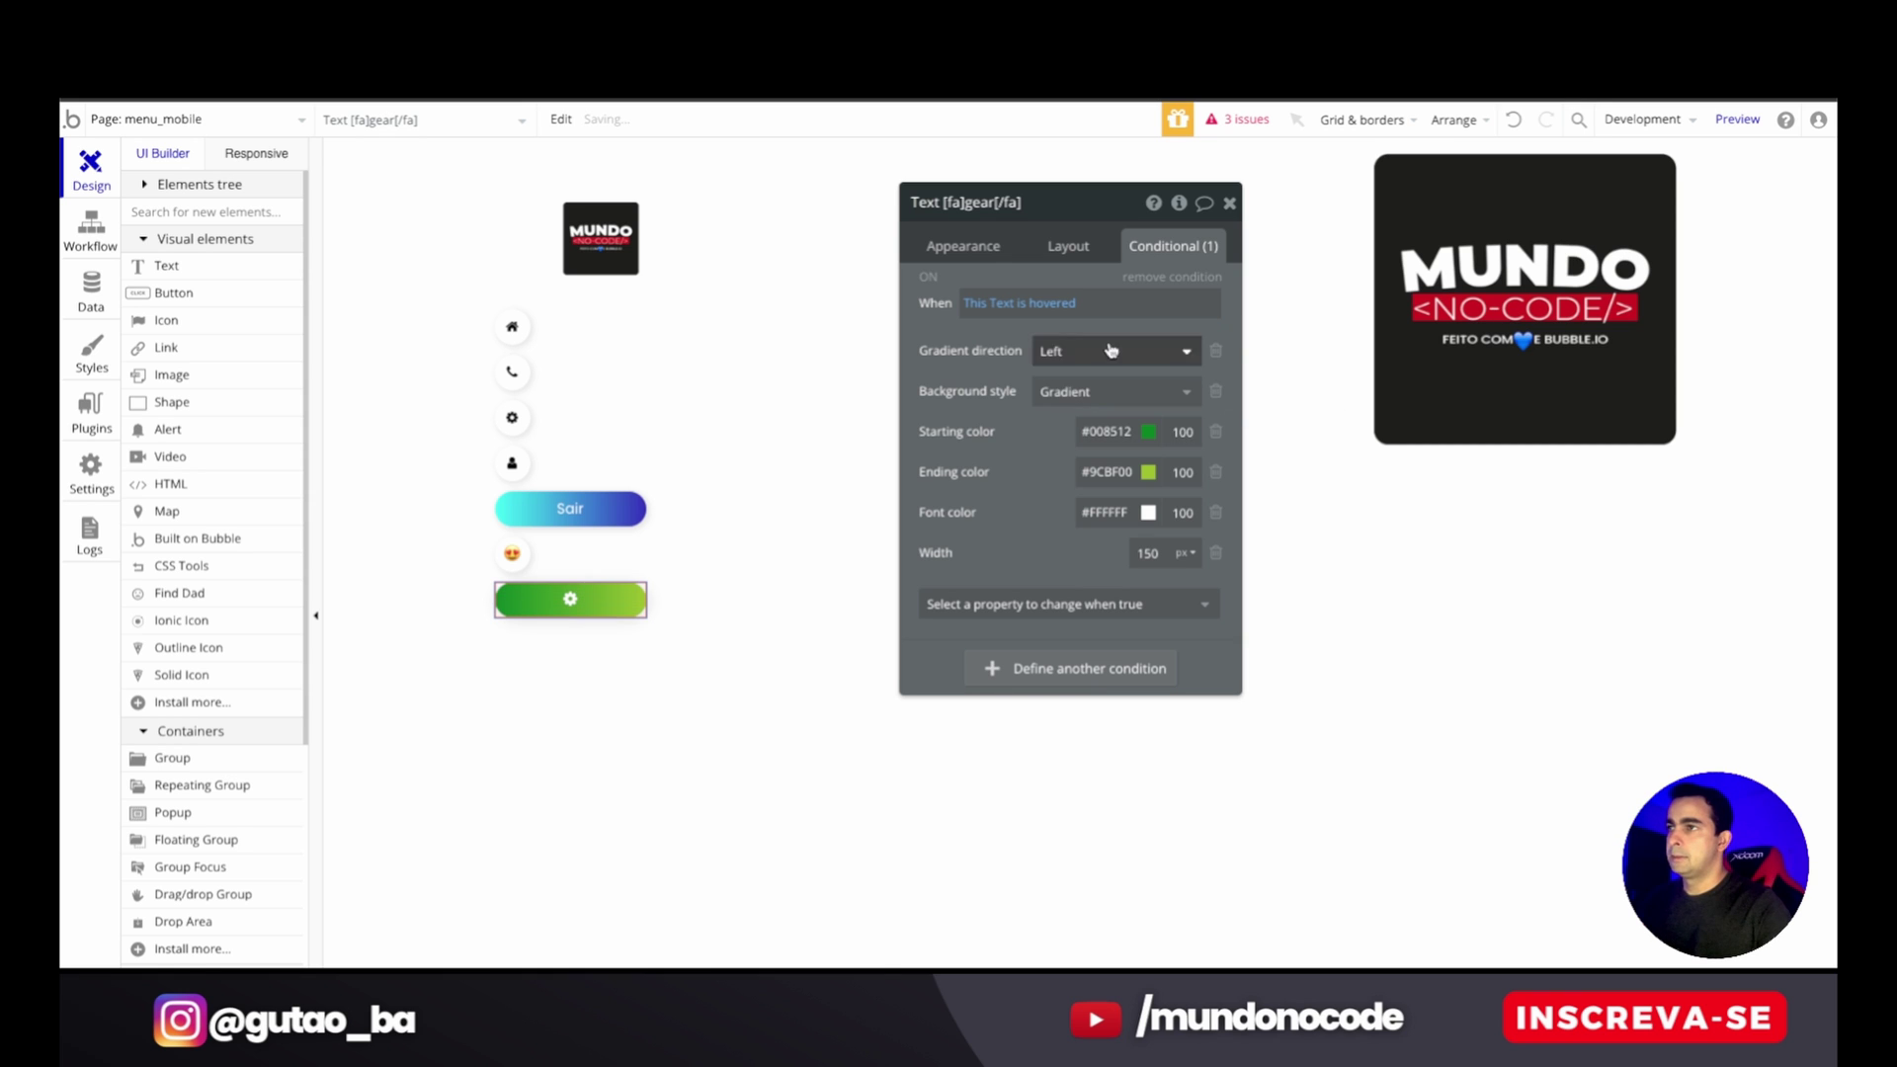
click(1063, 353)
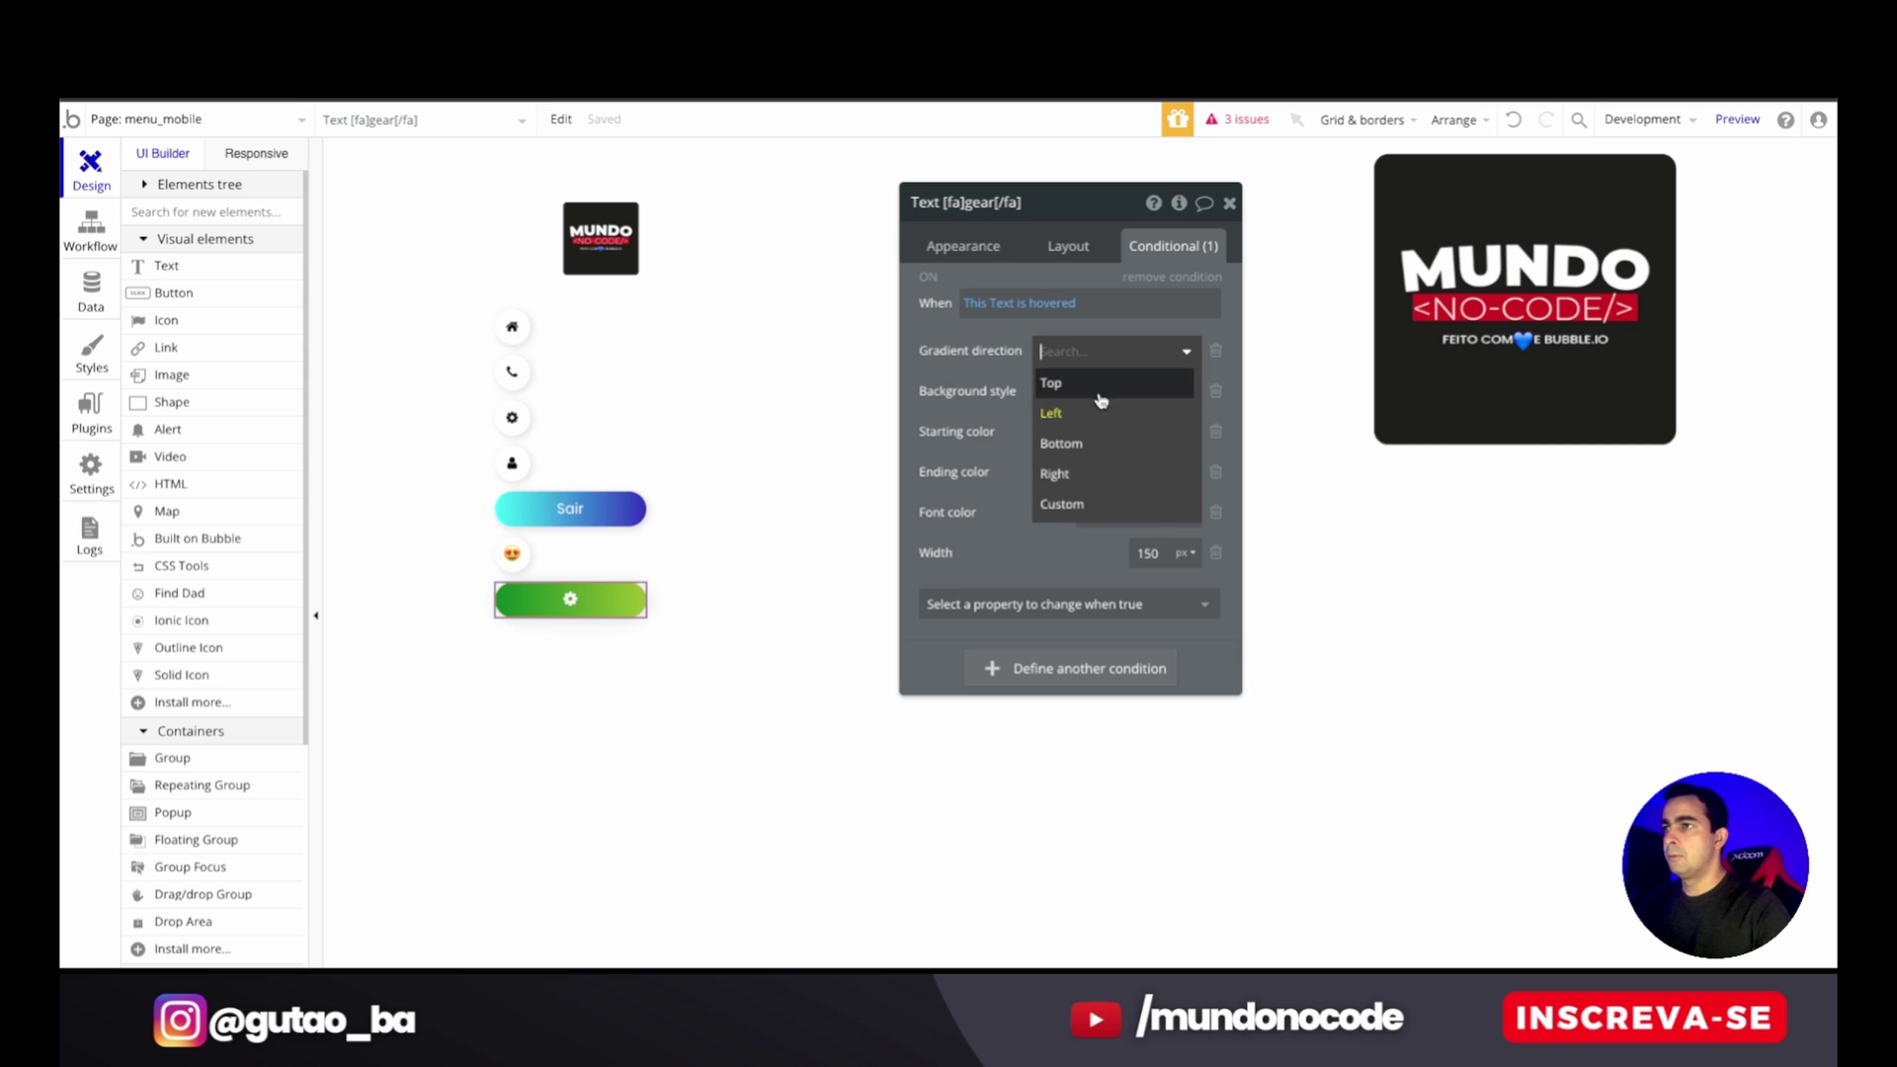
click(1091, 474)
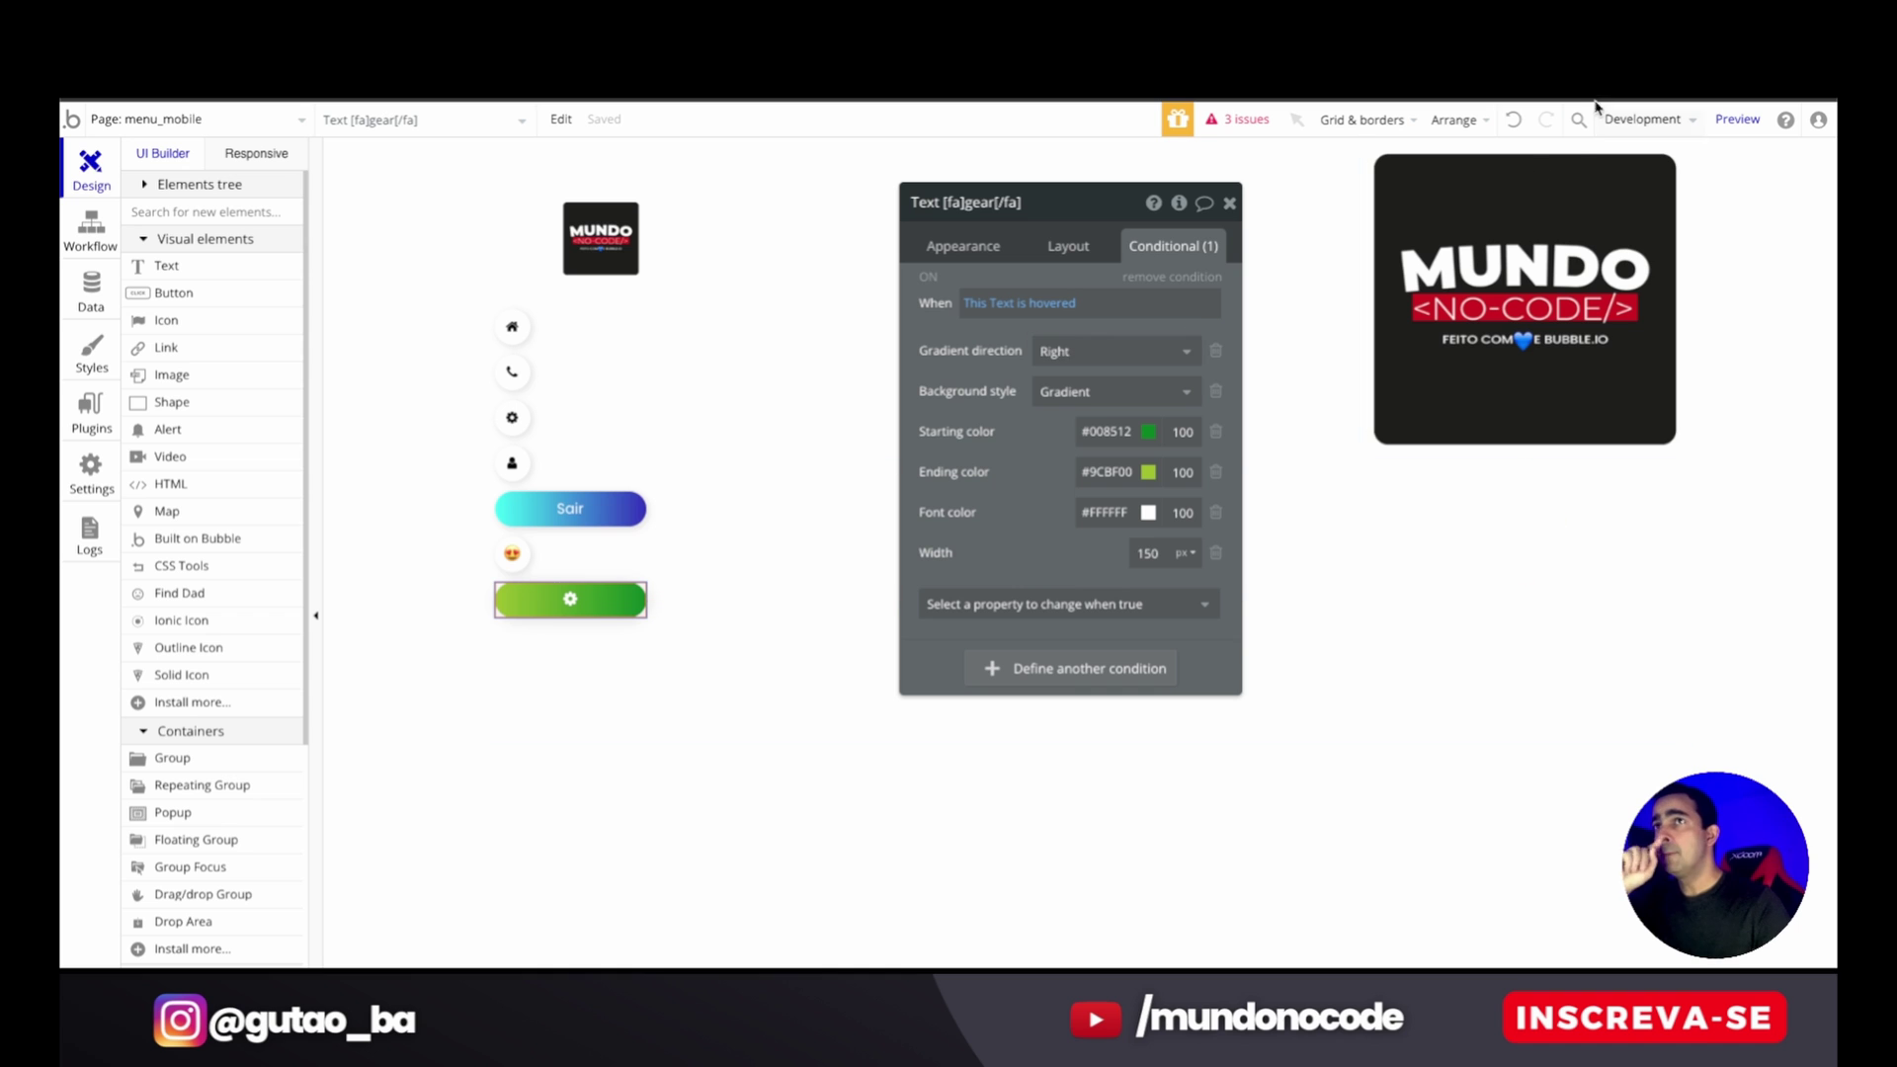
- Reload the preview page to check the gear icon's hover effect, and return to the Bubble editor
key(ctrl+Tab)
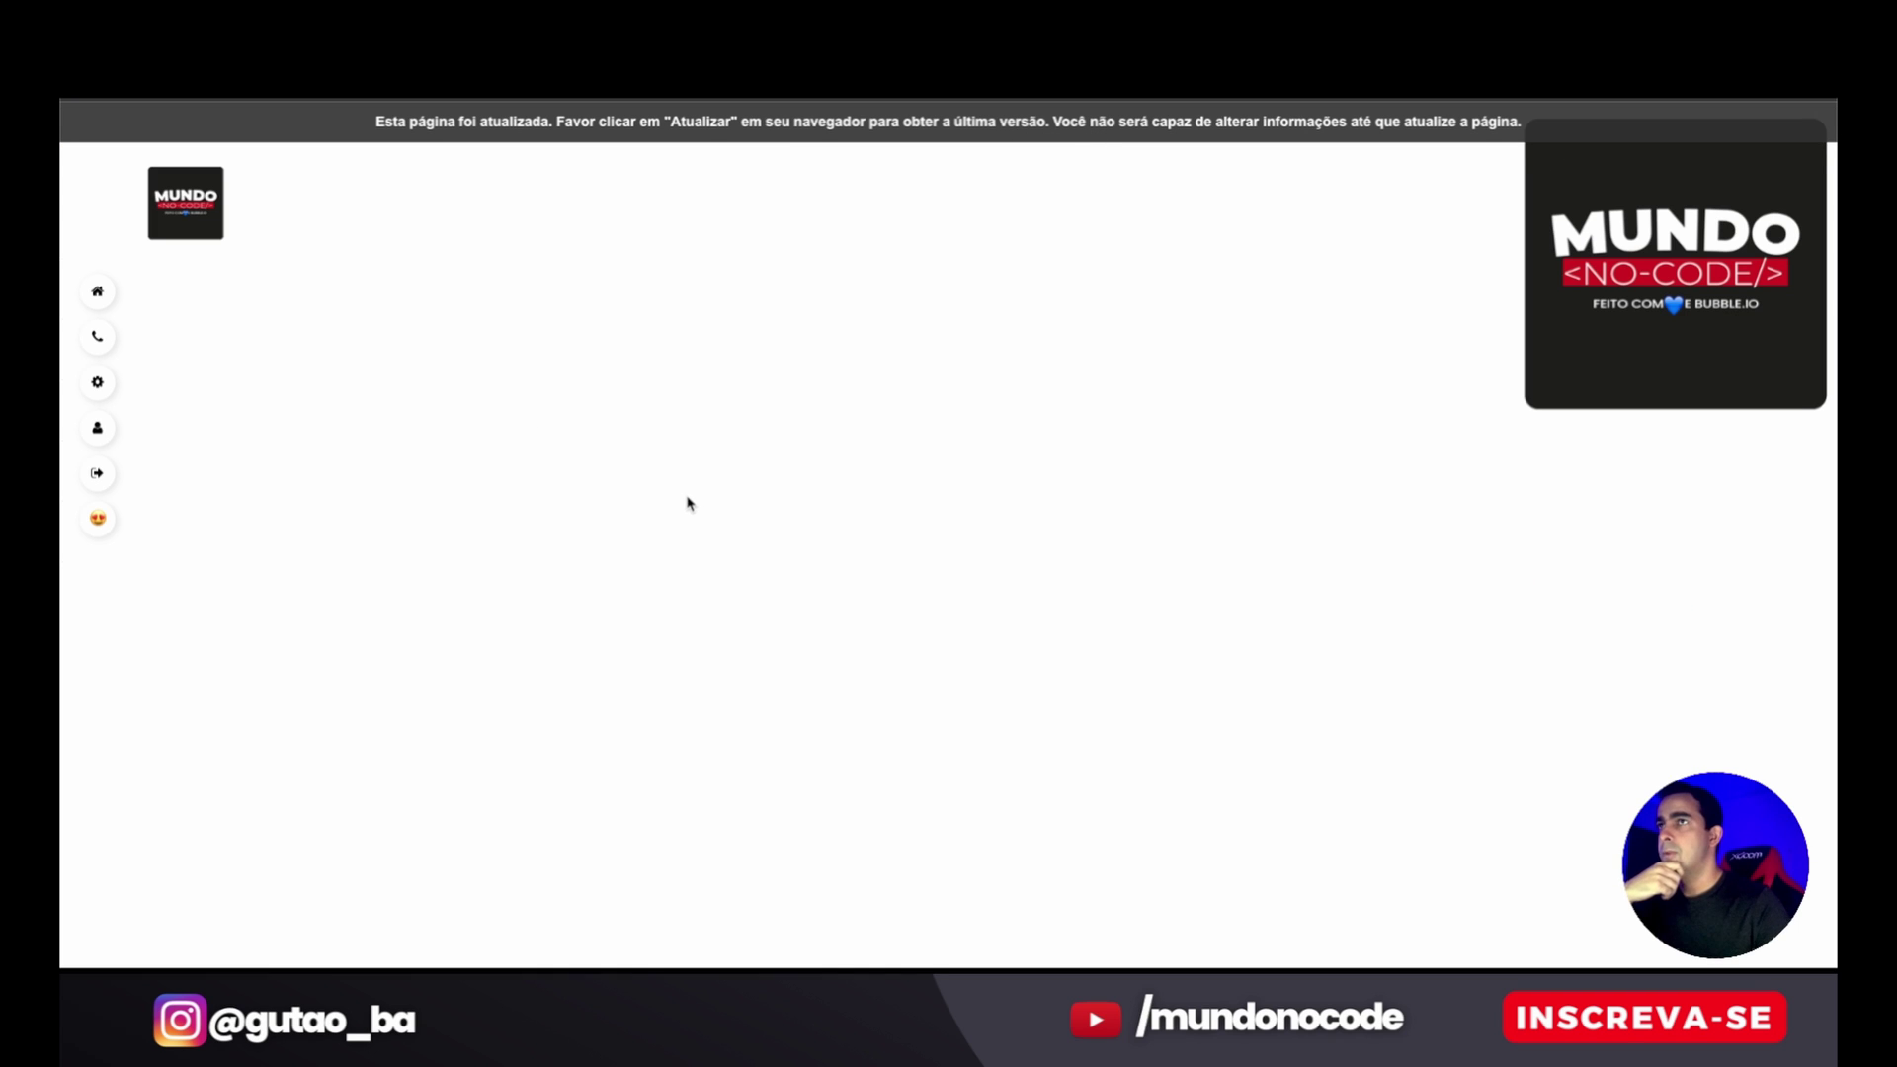
key(F5)
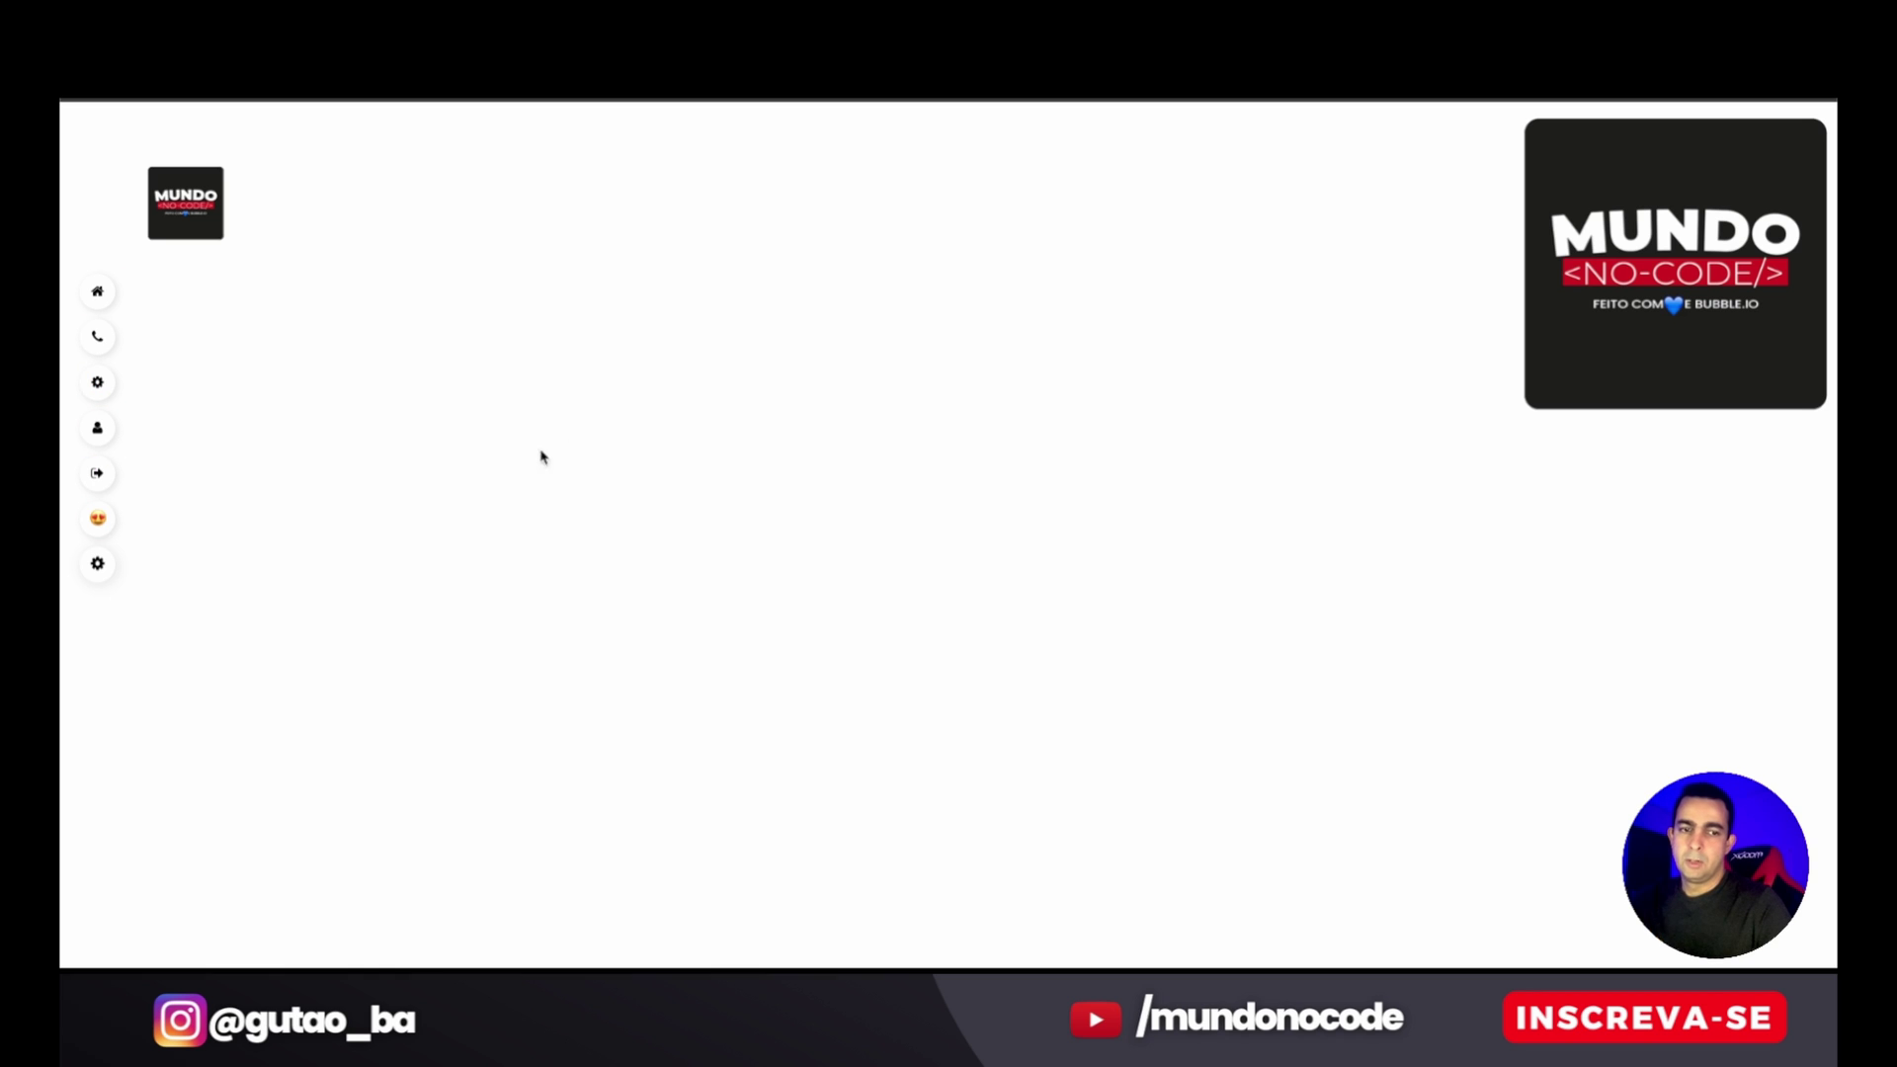
key(ctrl+Tab)
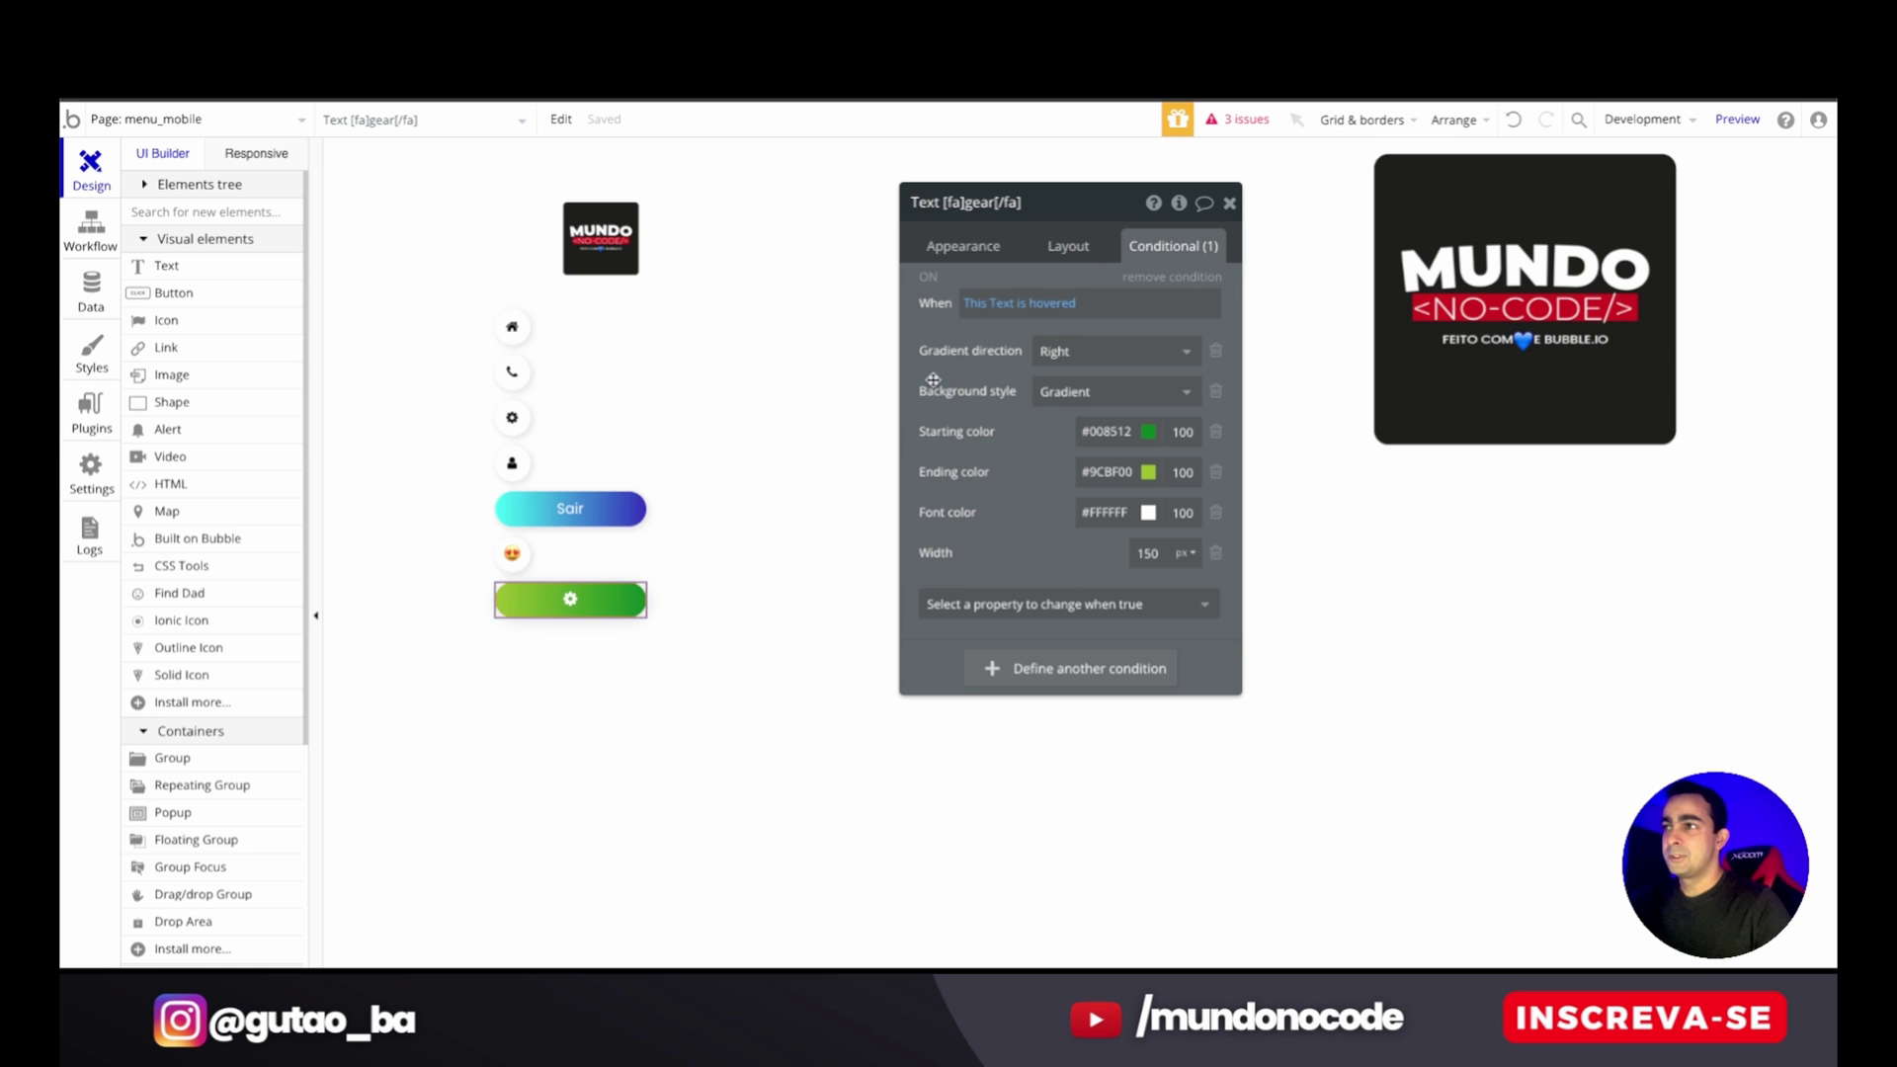
- Define a new Width transition in the gear text's appearance settings
click(986, 254)
scroll(1000, 573, down, 10)
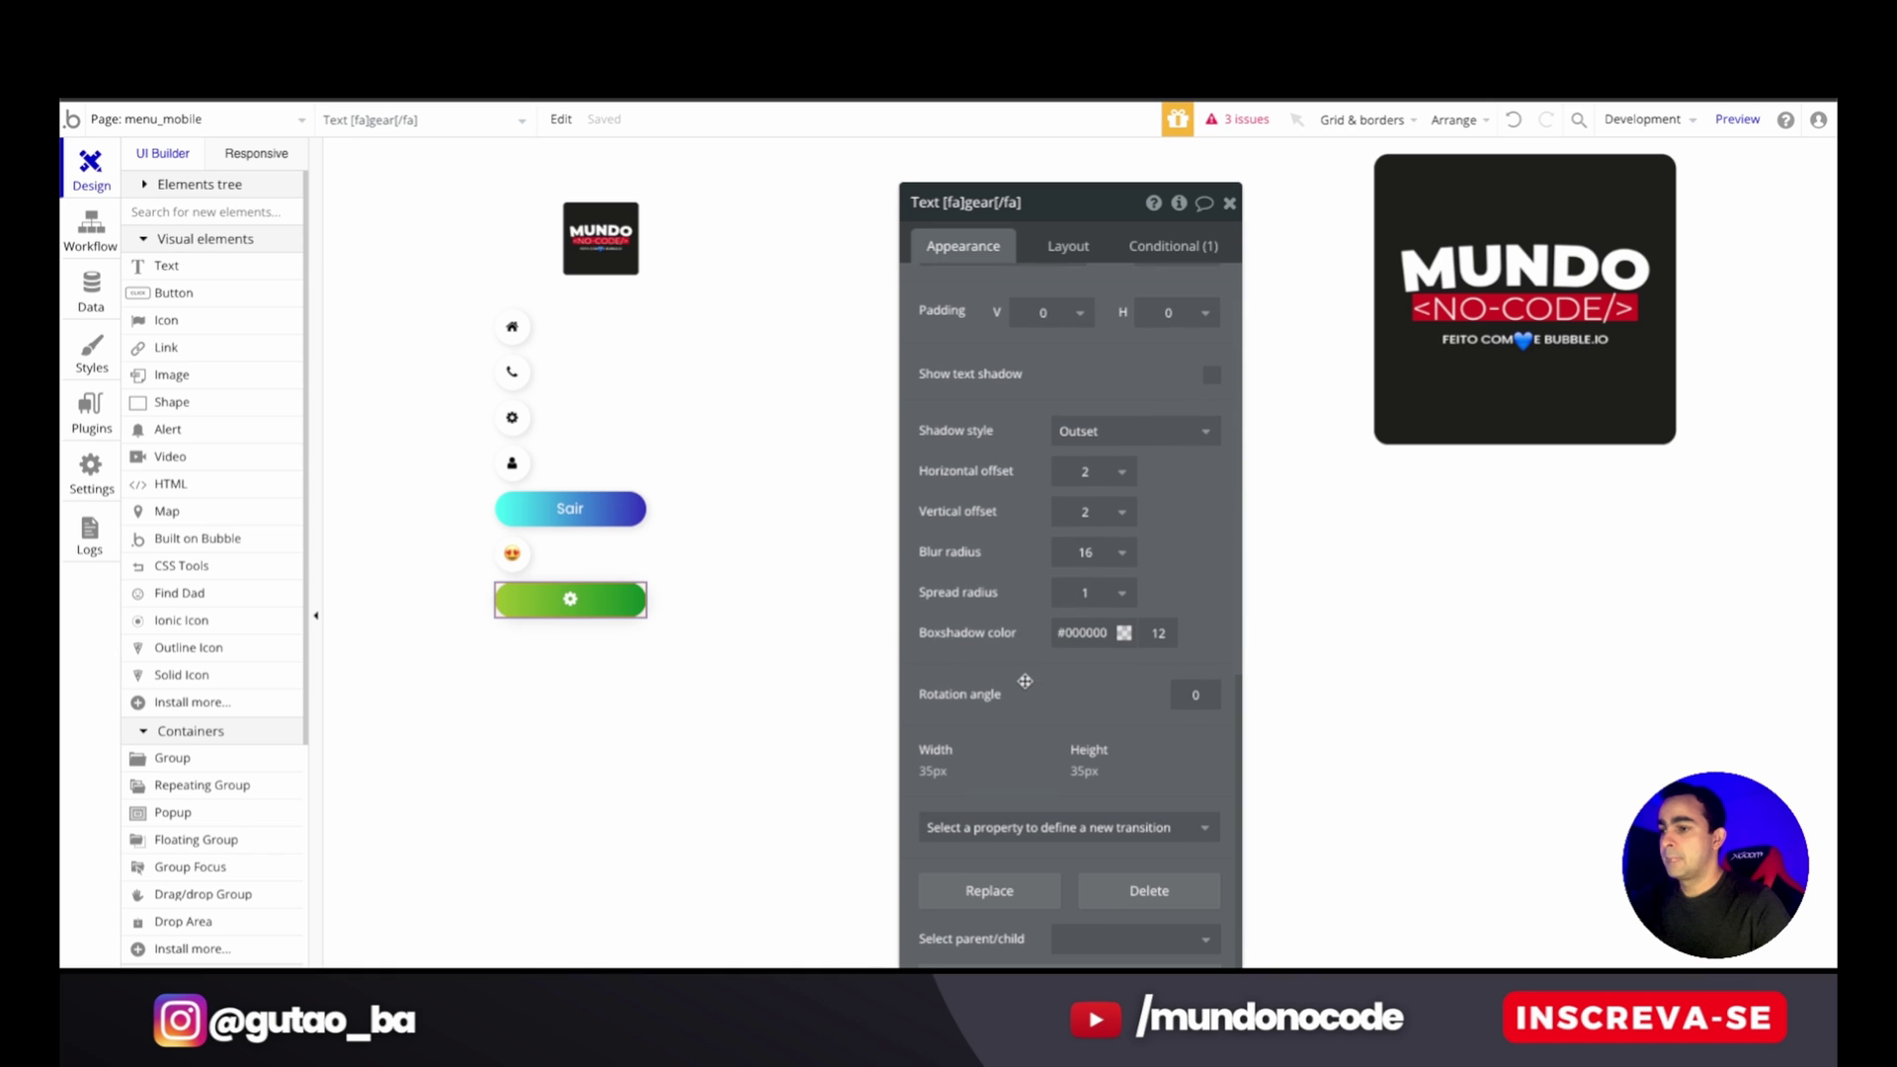
scroll(1002, 785, down, 2)
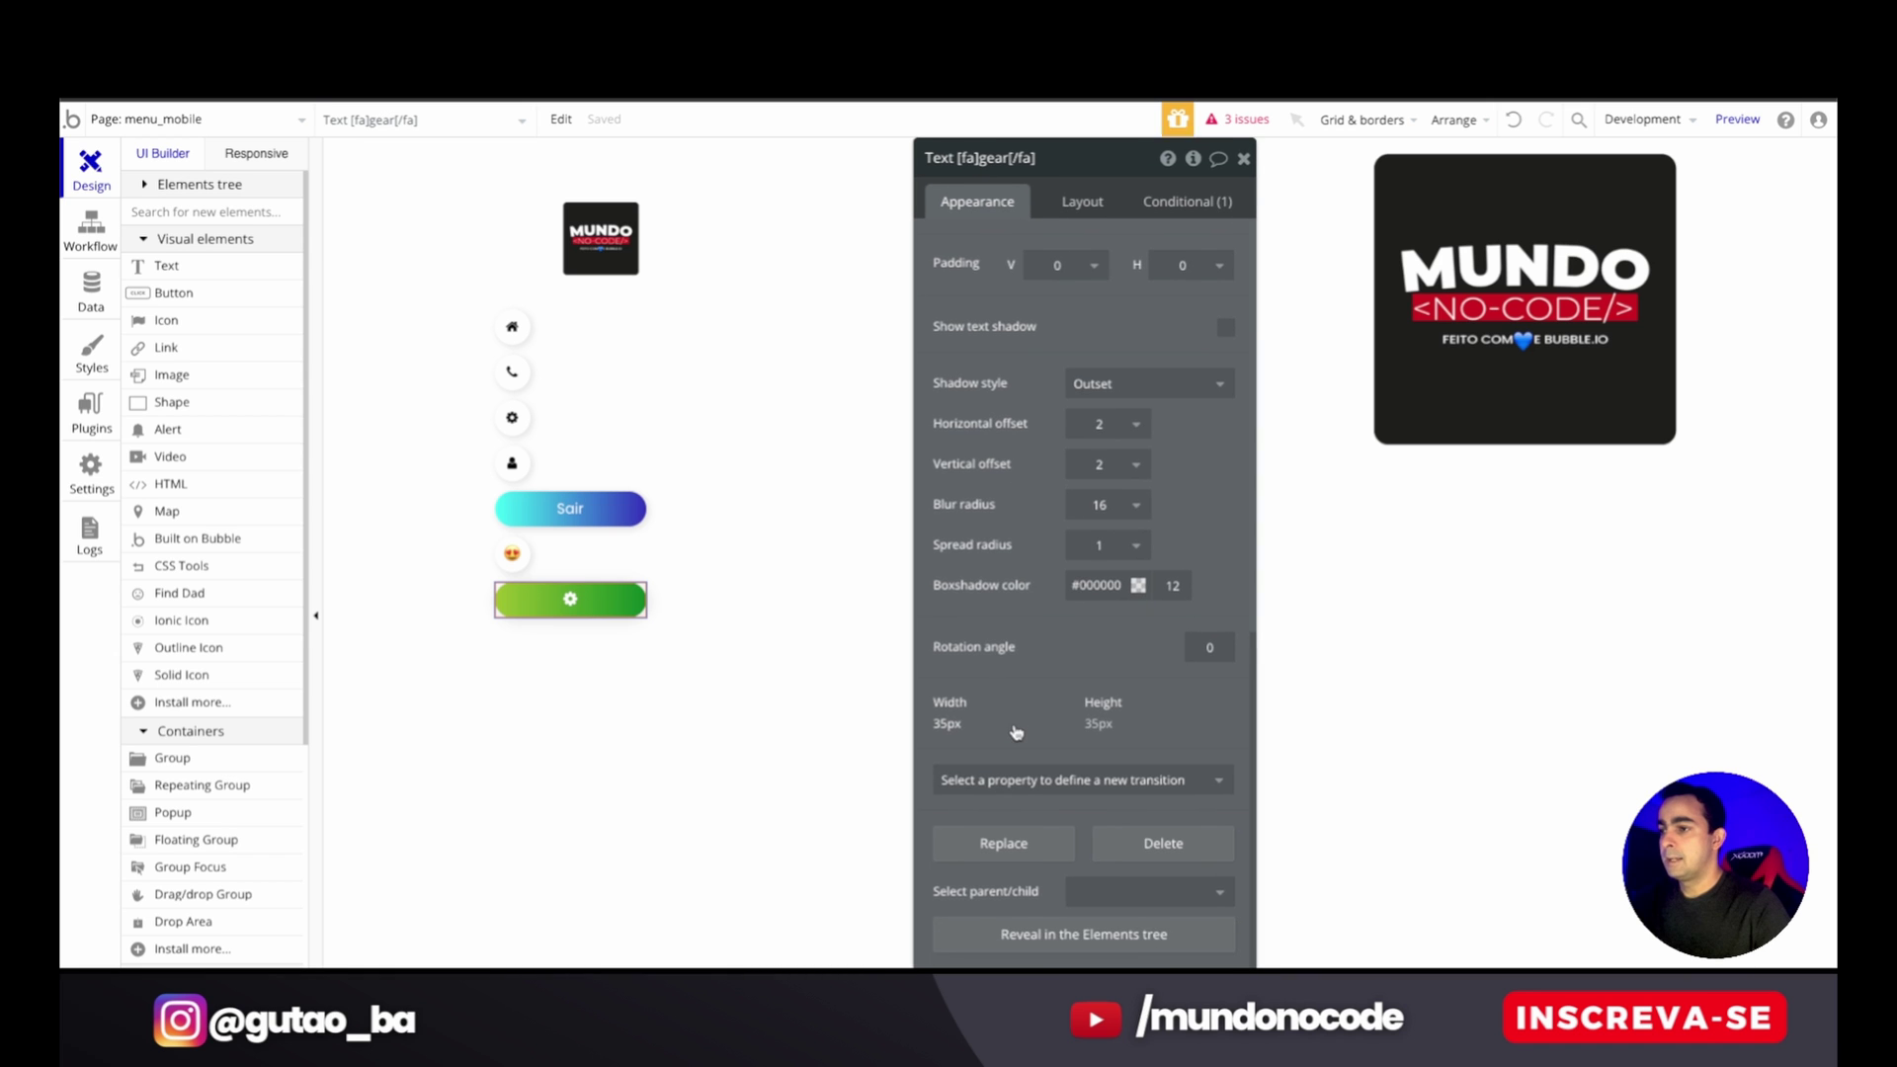
click(1139, 768)
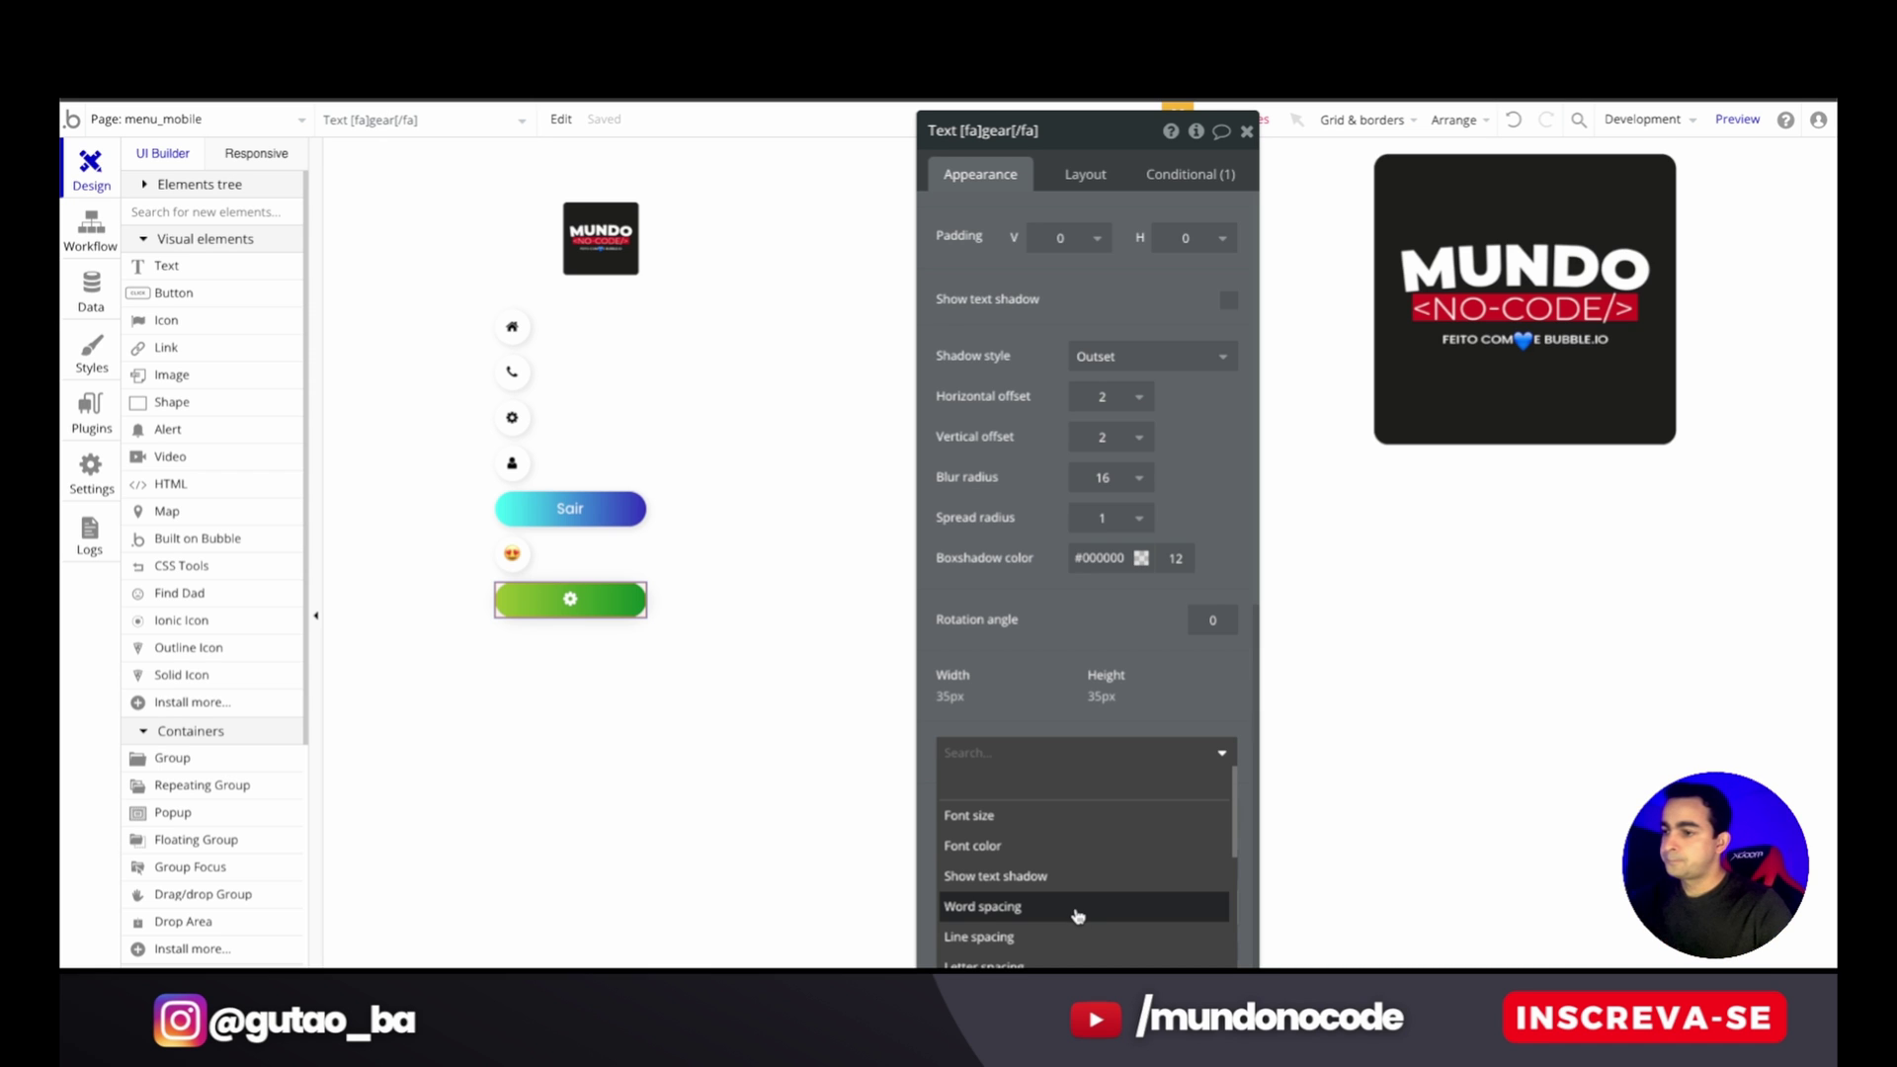
scroll(1077, 916, down, 3)
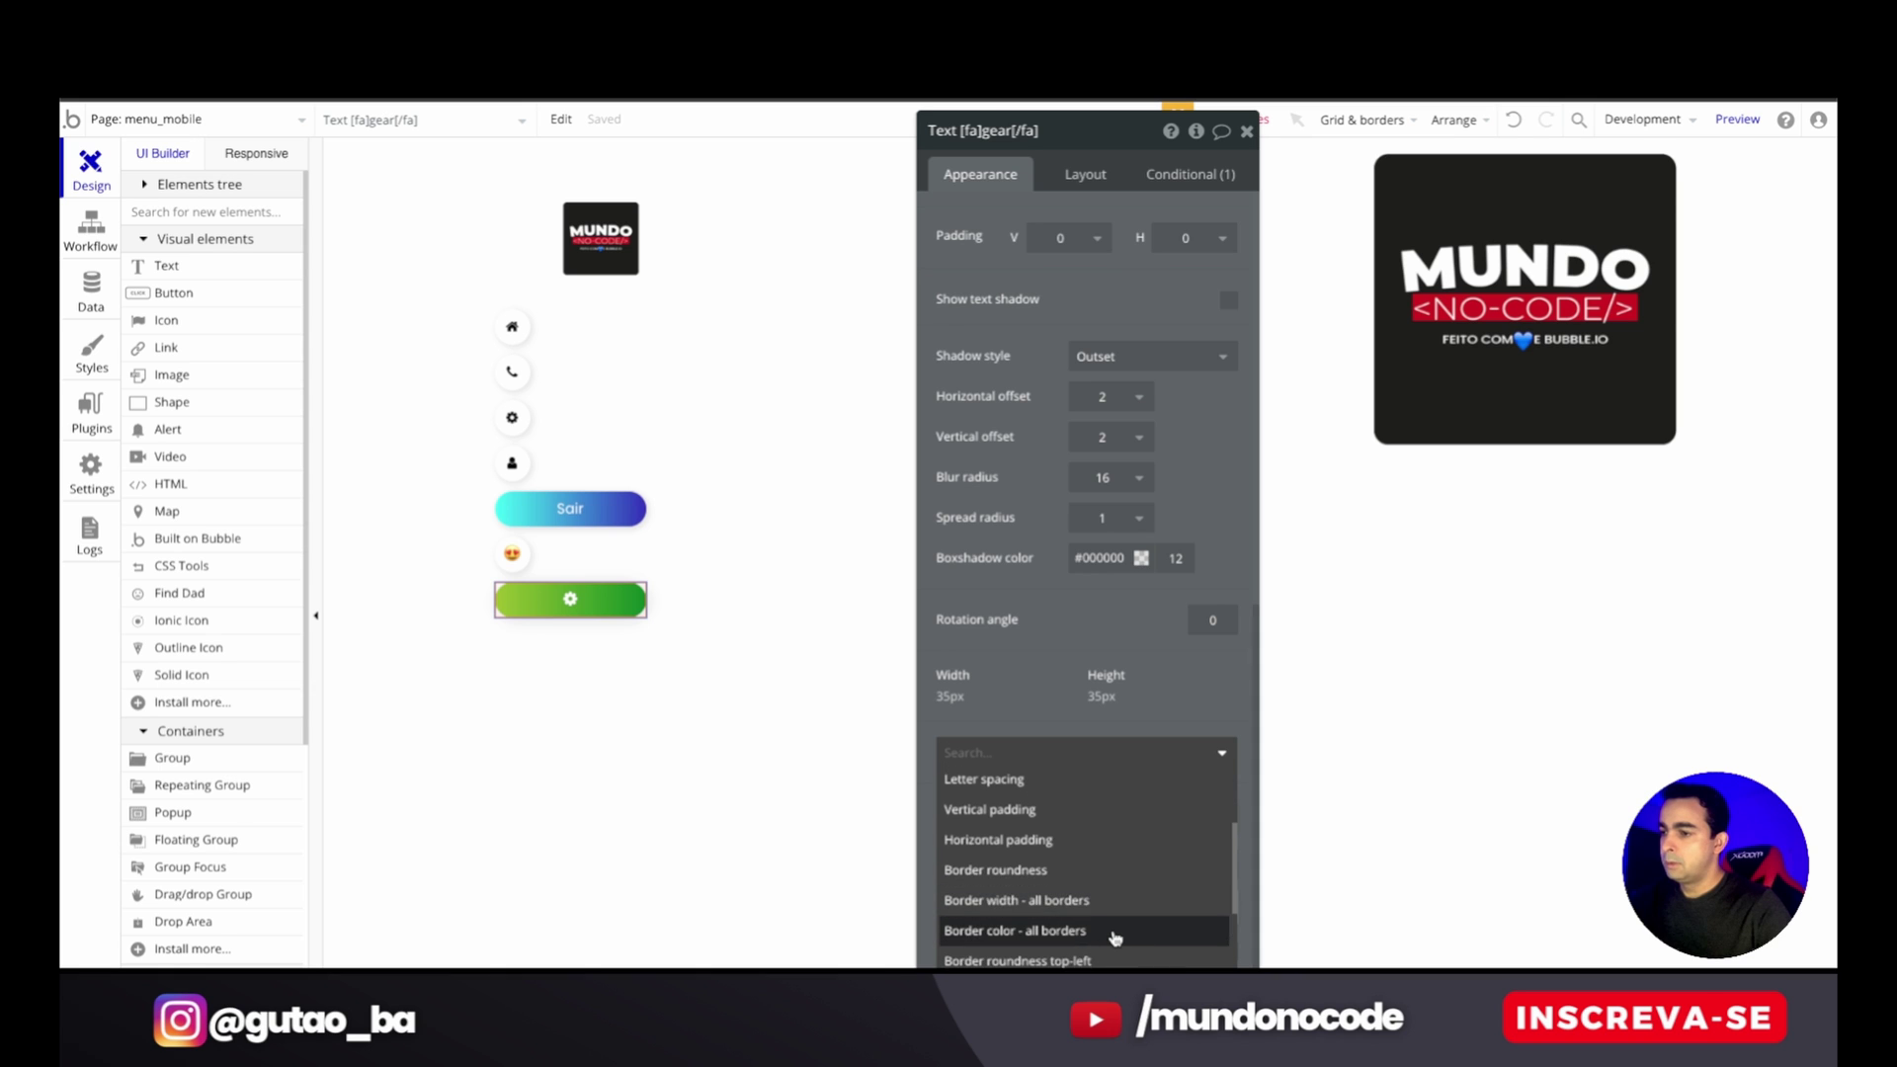
scroll(1111, 939, down, 10)
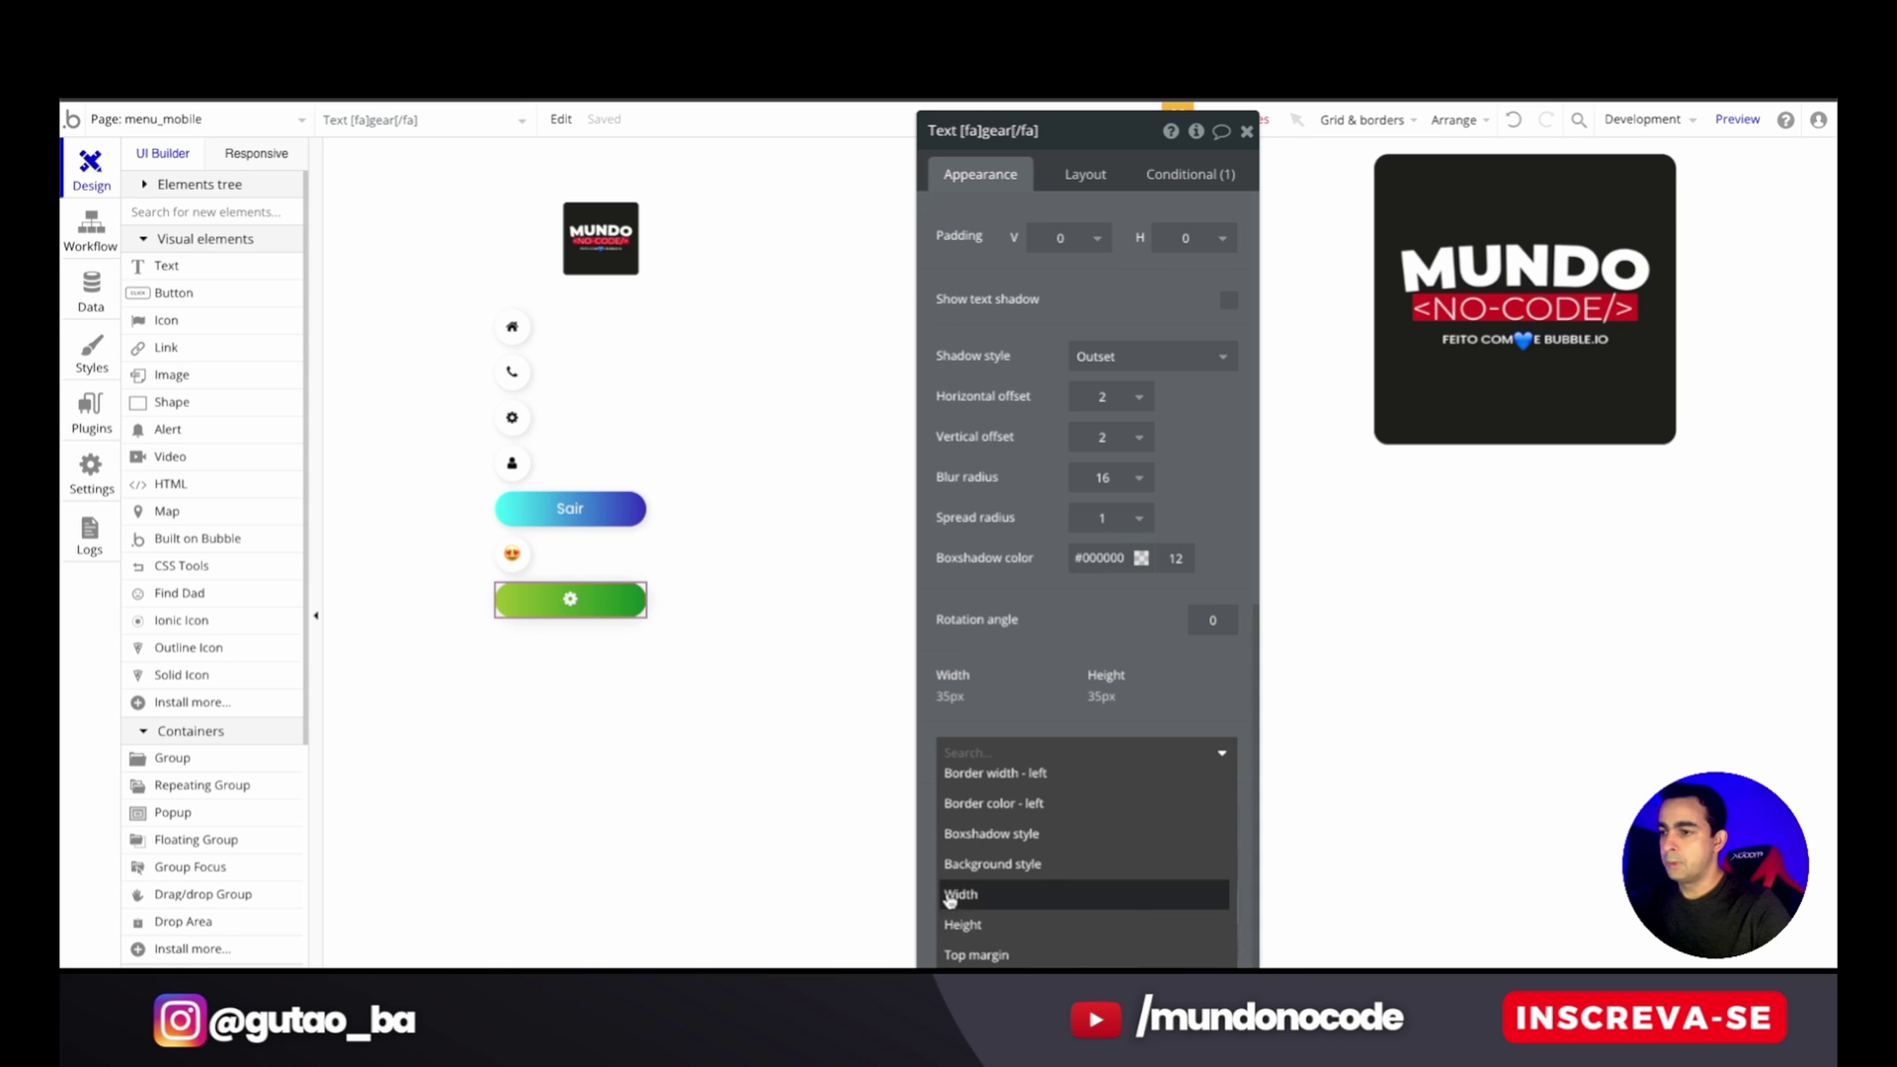
click(1027, 904)
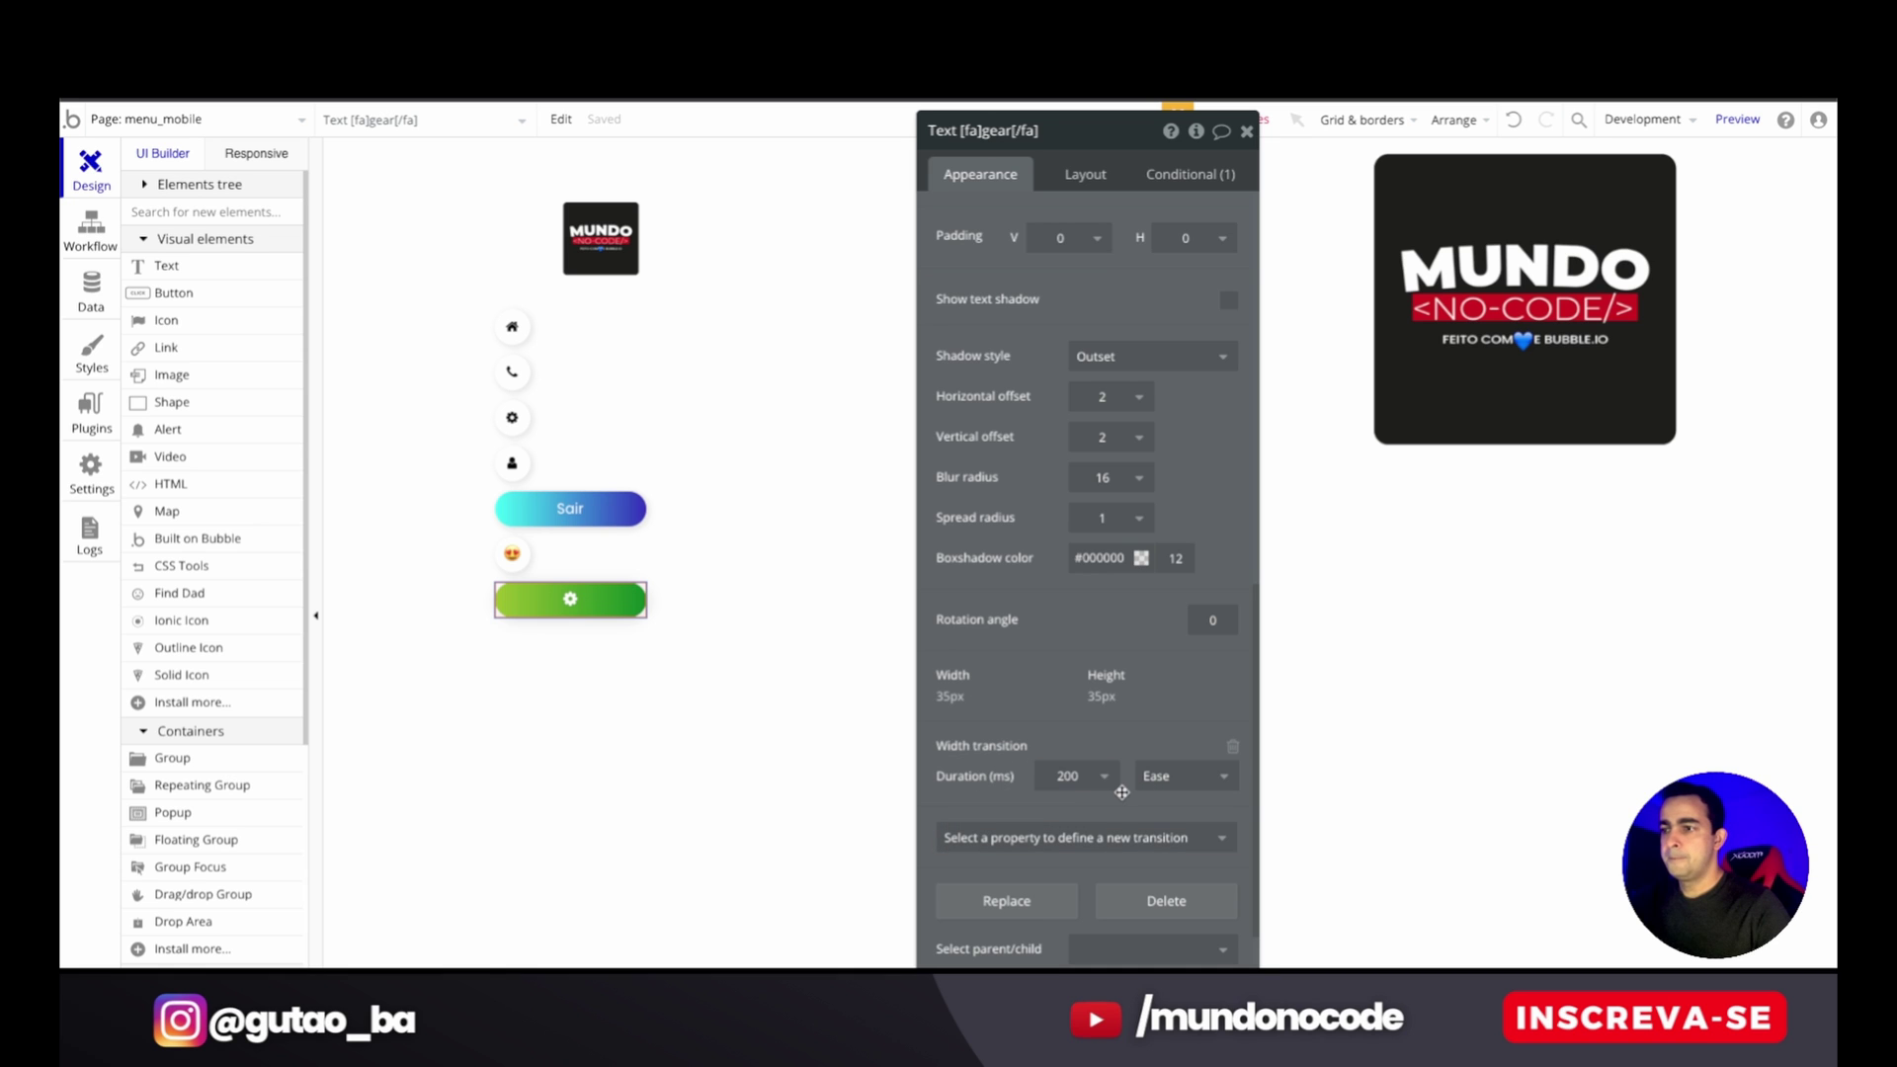
- Set the gear text's Width transition duration to 500 ms and reload the preview page to test it
click(1171, 779)
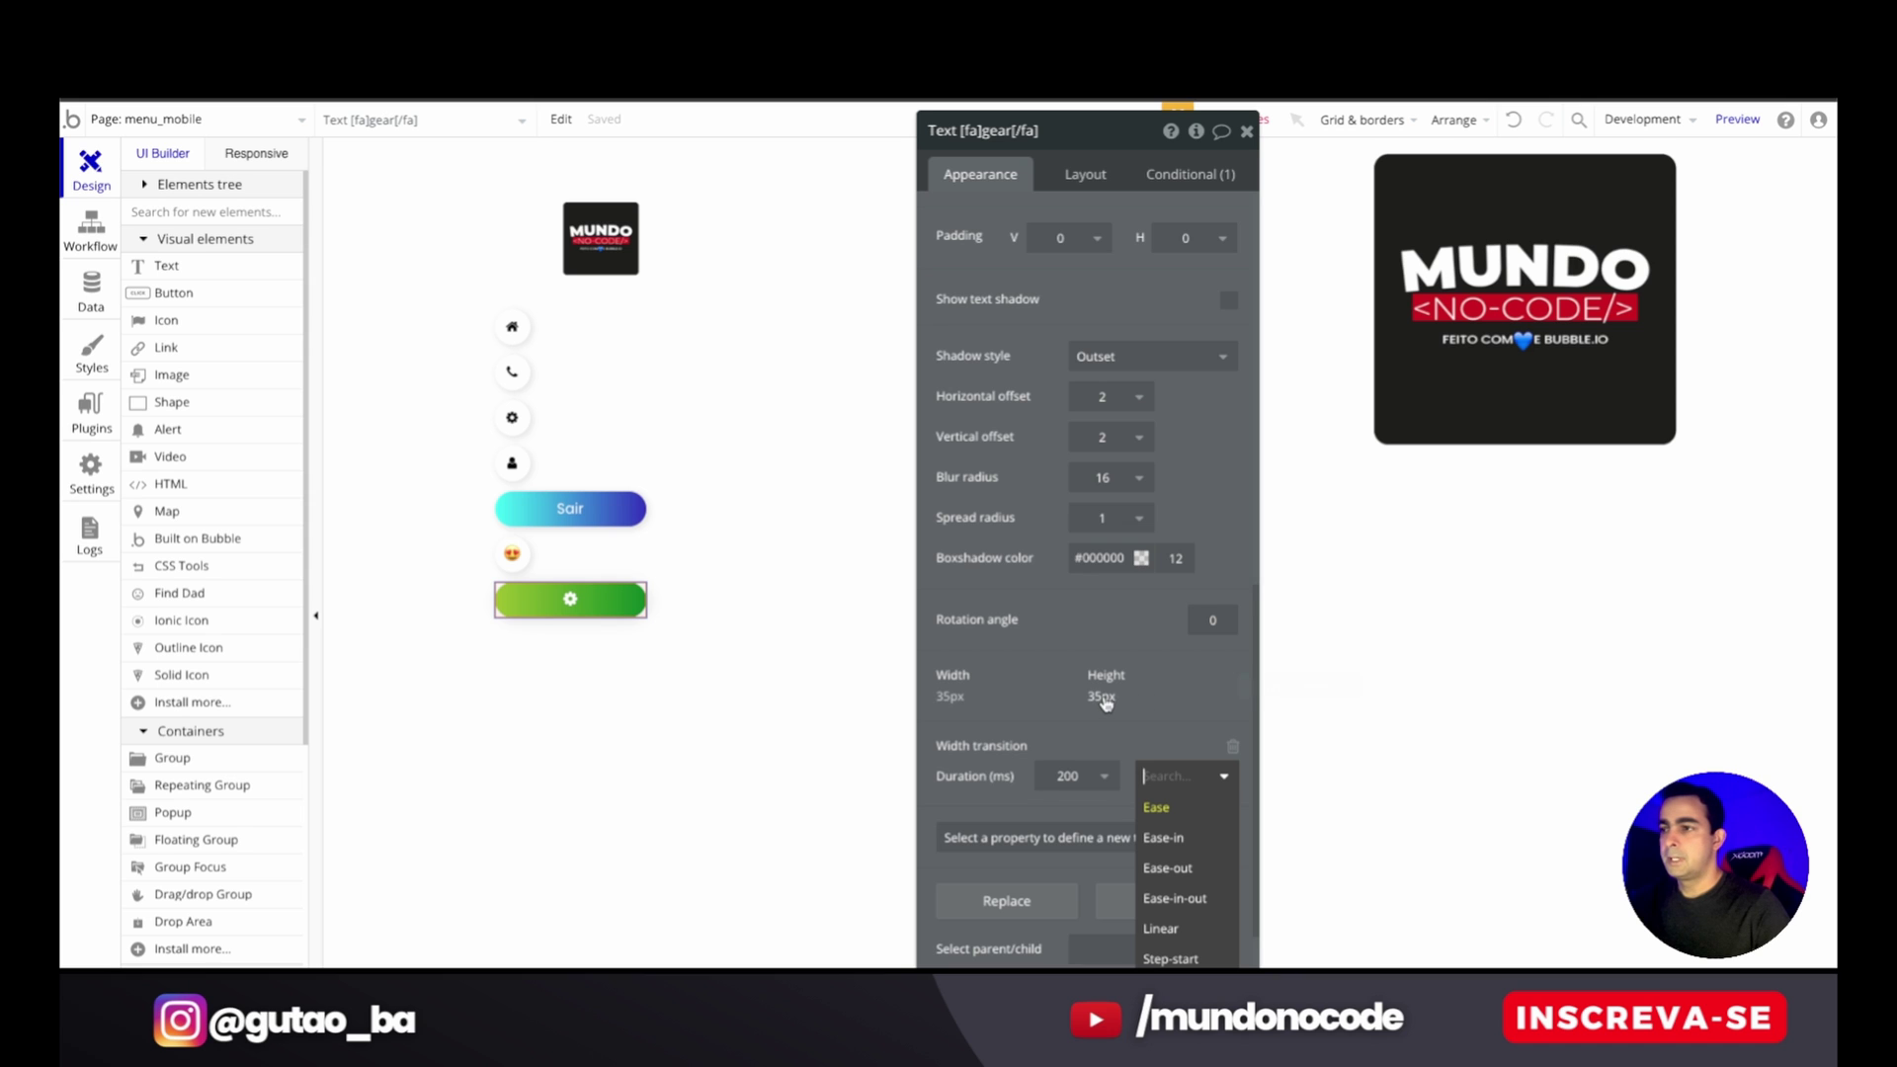
click(1736, 120)
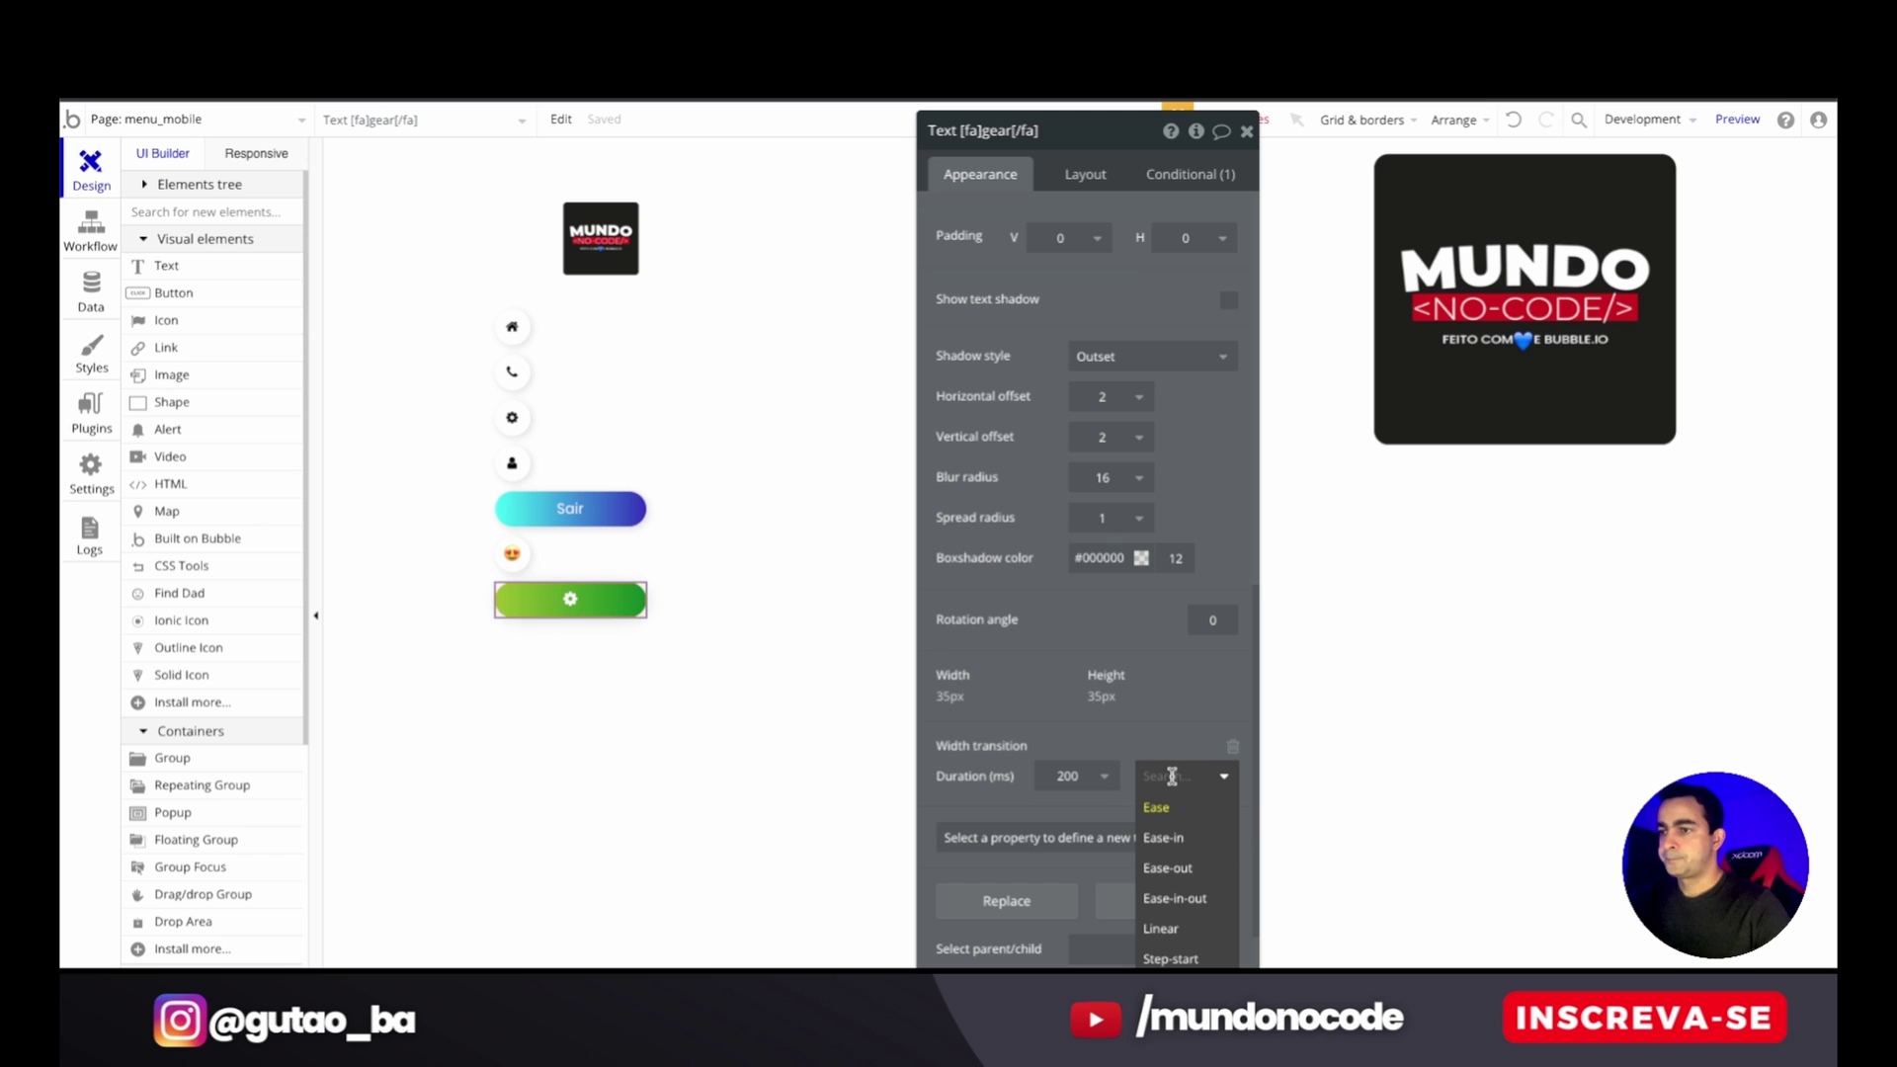
click(1078, 783)
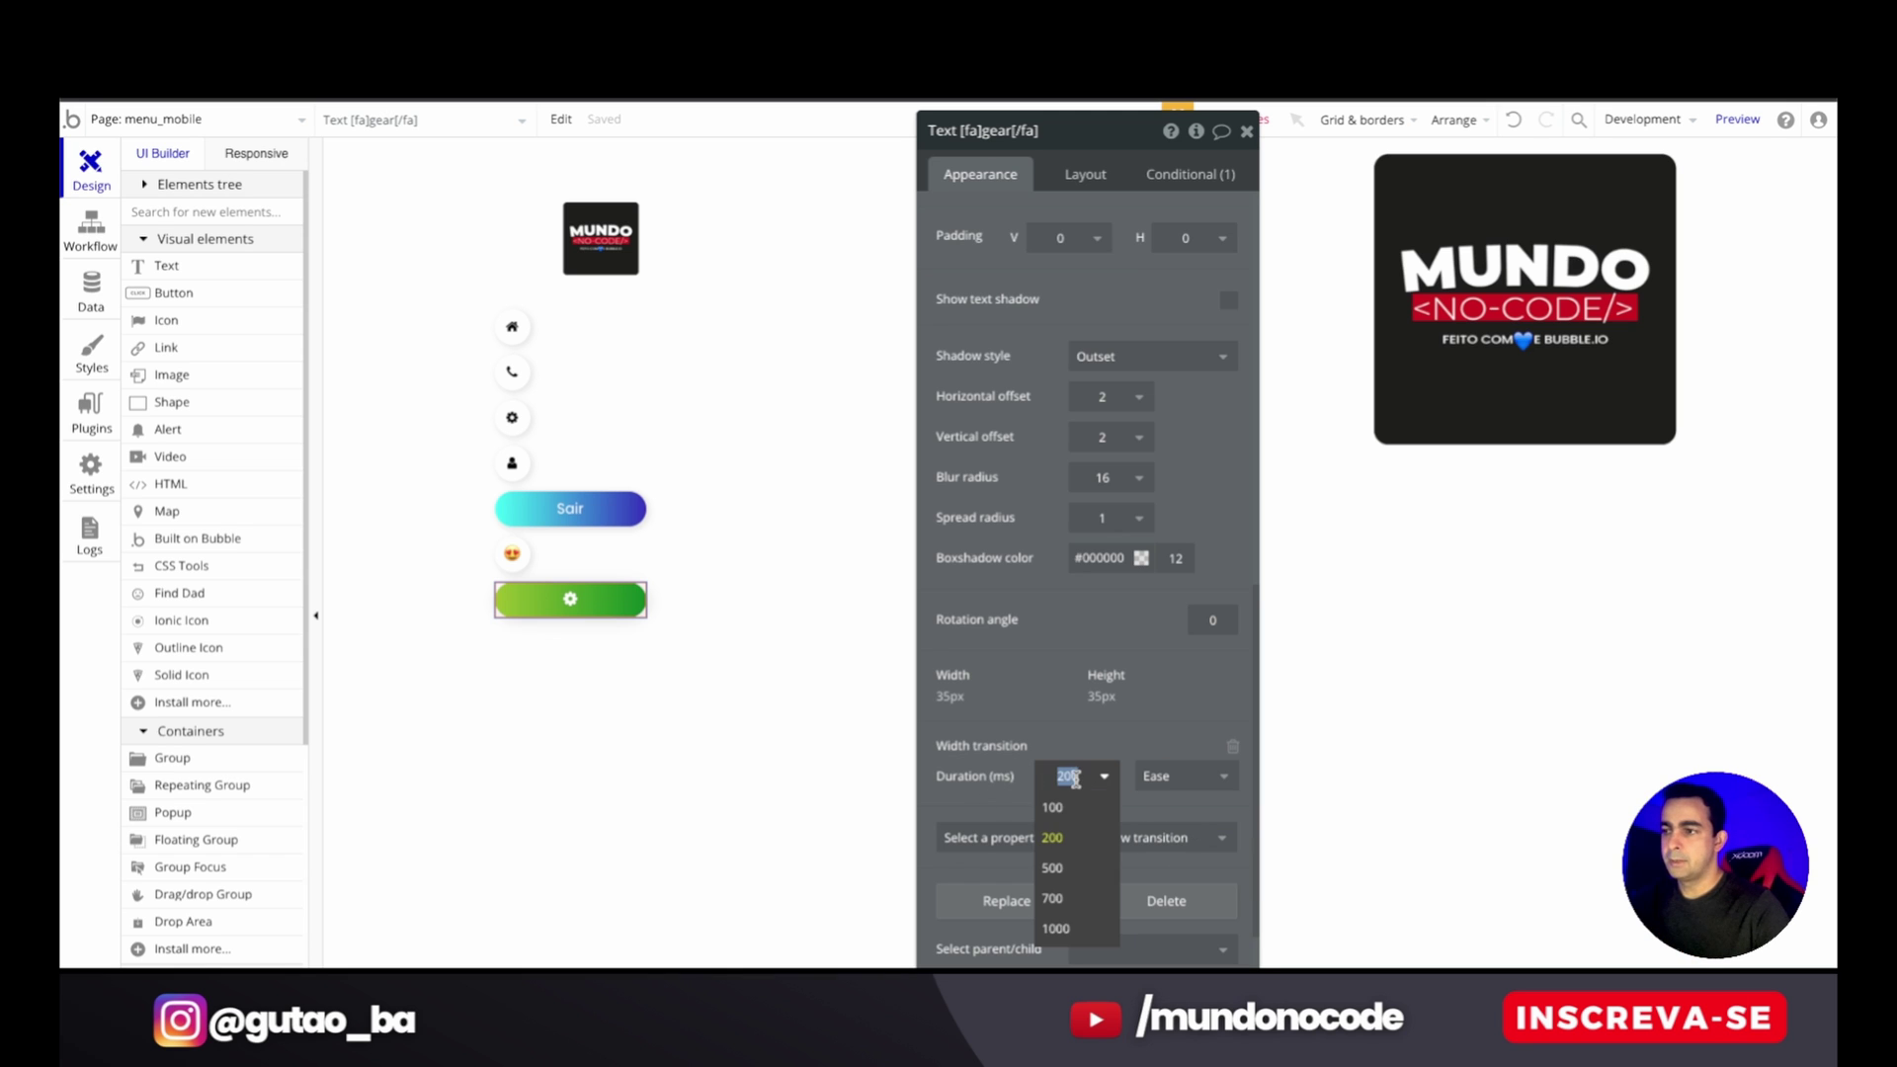
click(1052, 868)
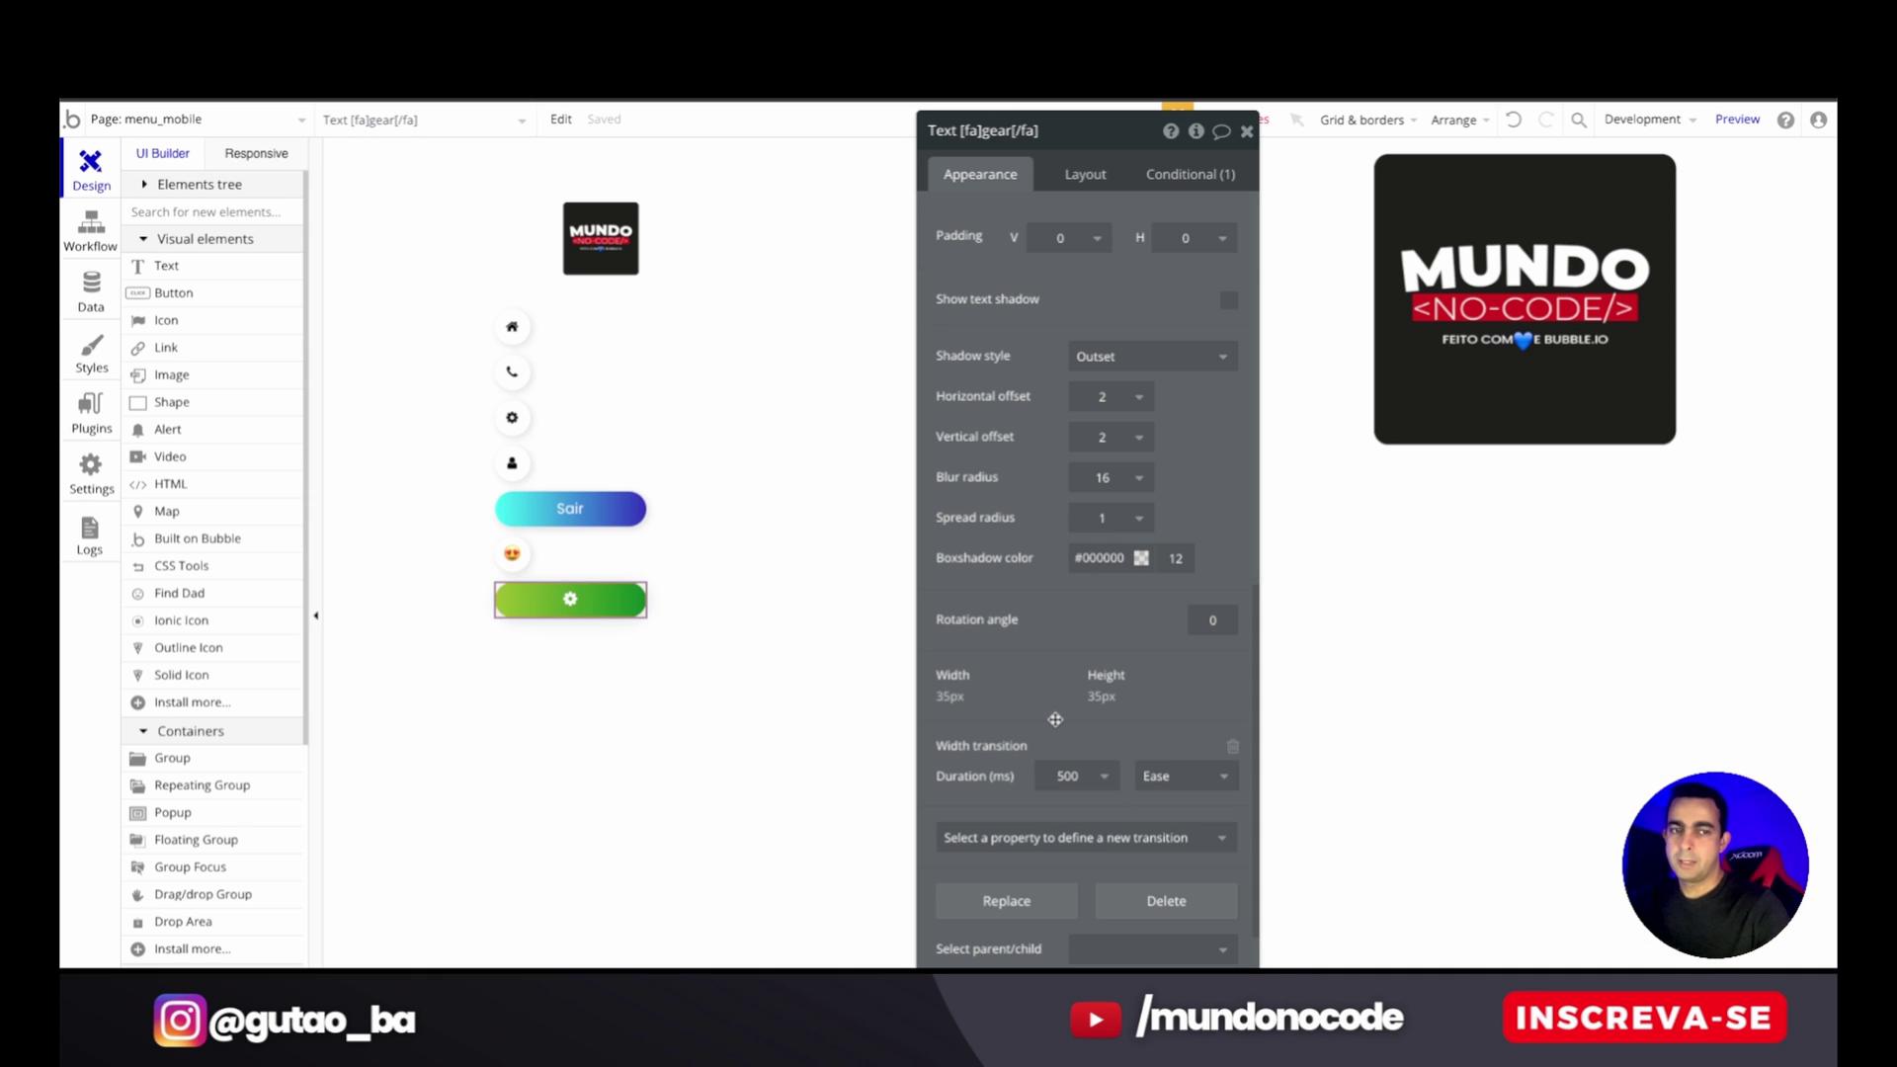
key(ctrl+Tab)
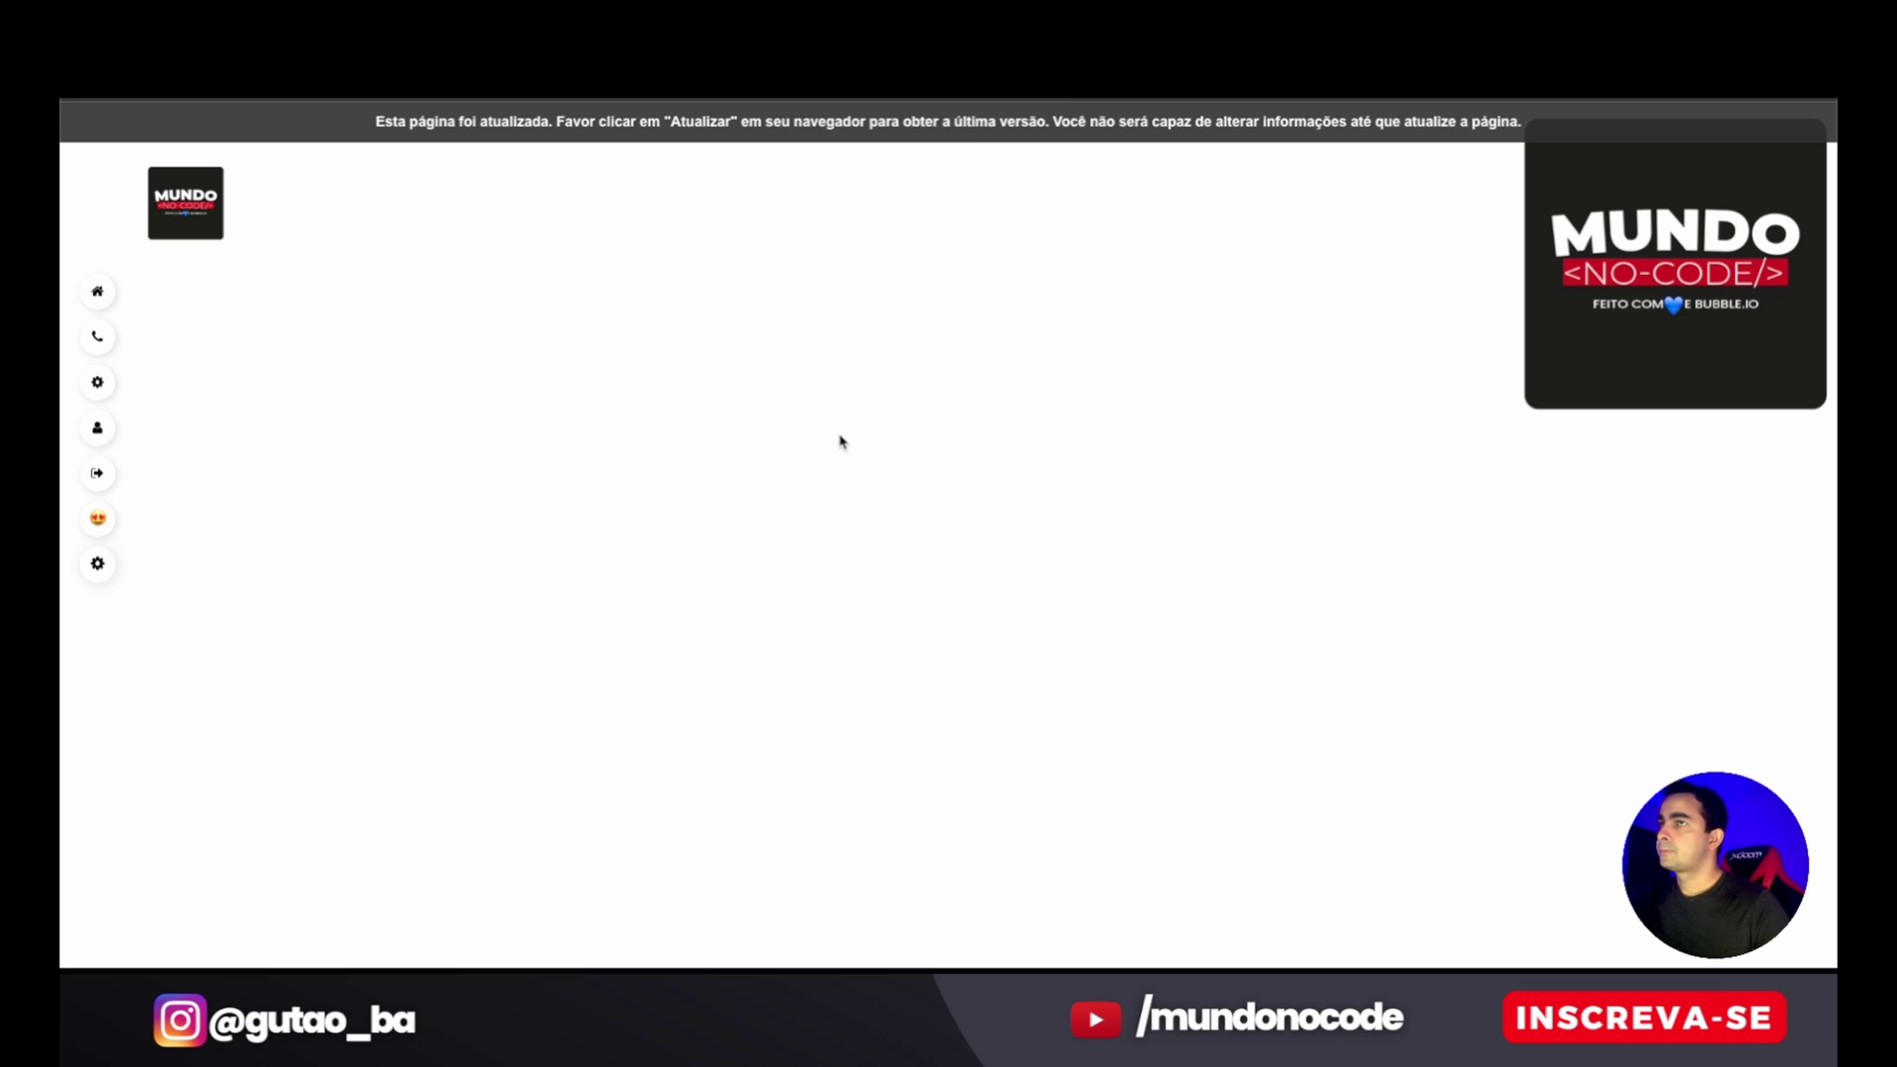
key(F5)
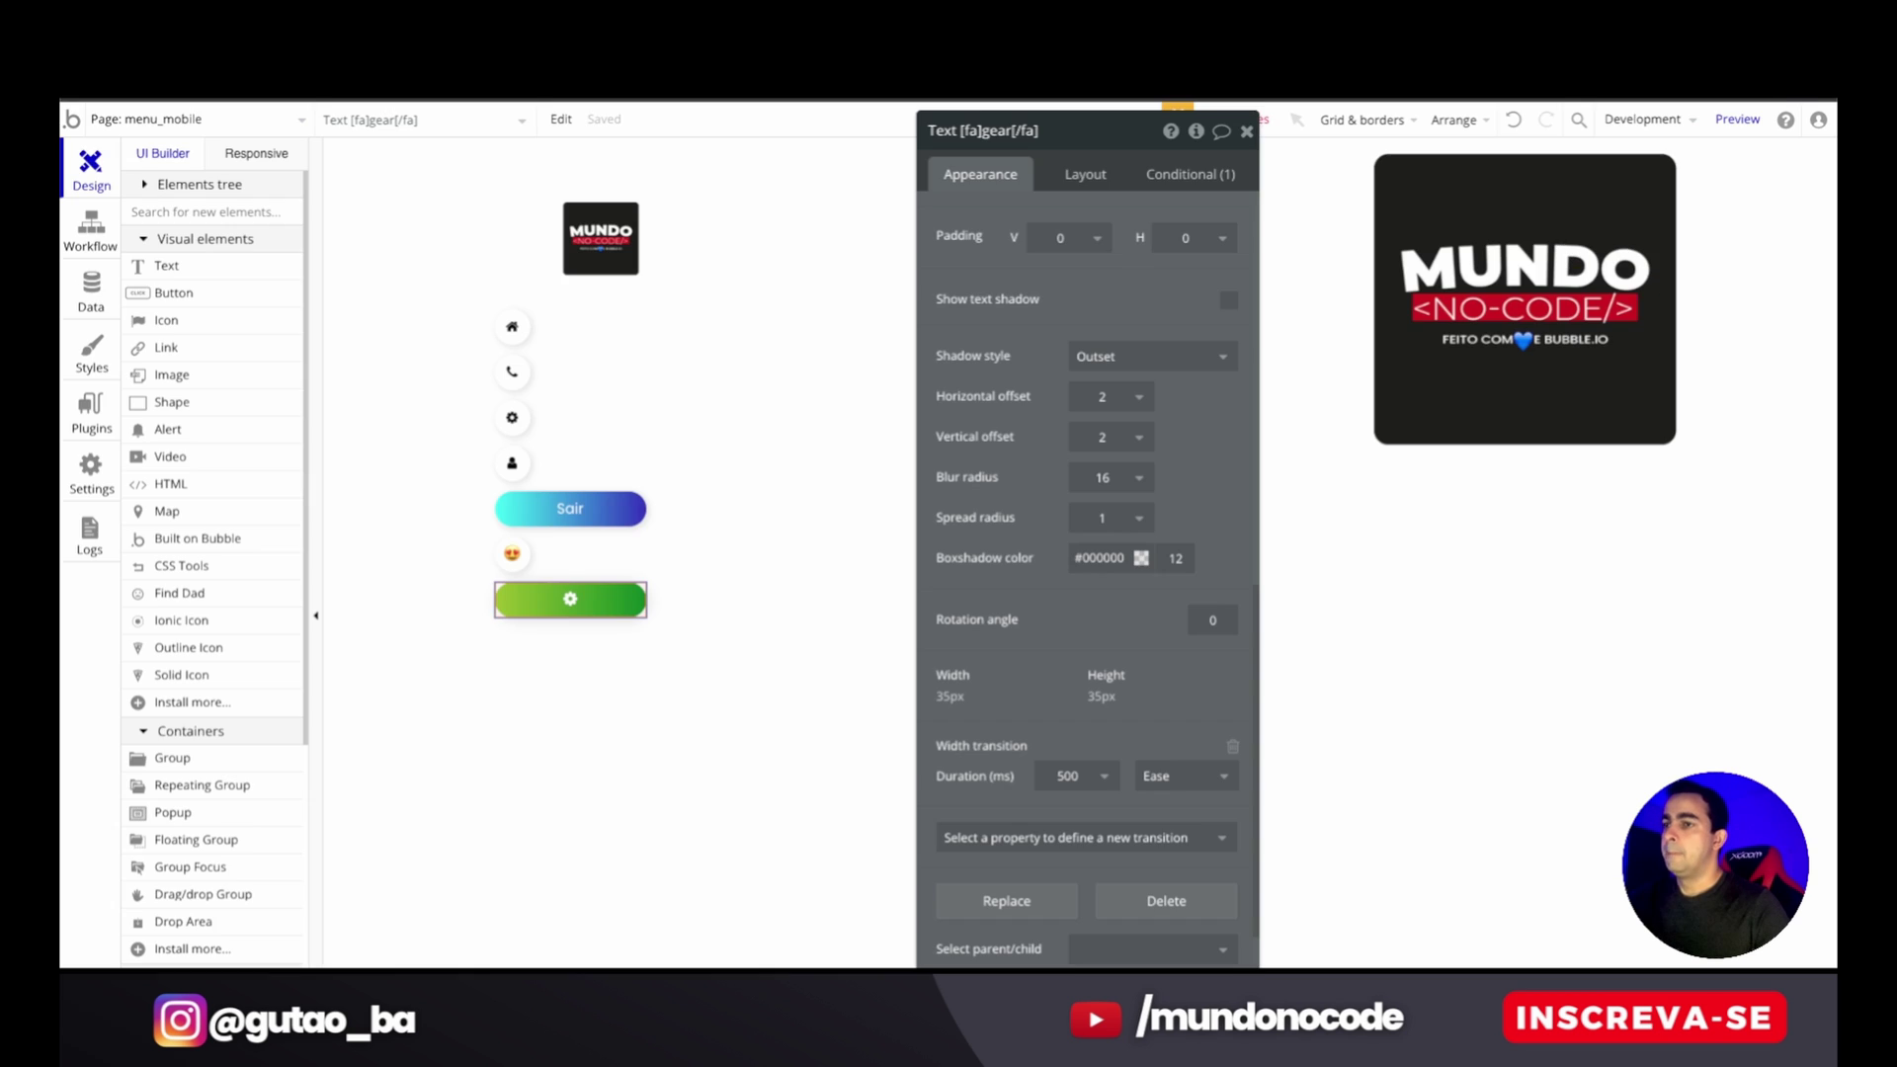
- Choose the timing curve for the gear text's Width transition
click(1184, 777)
click(1187, 809)
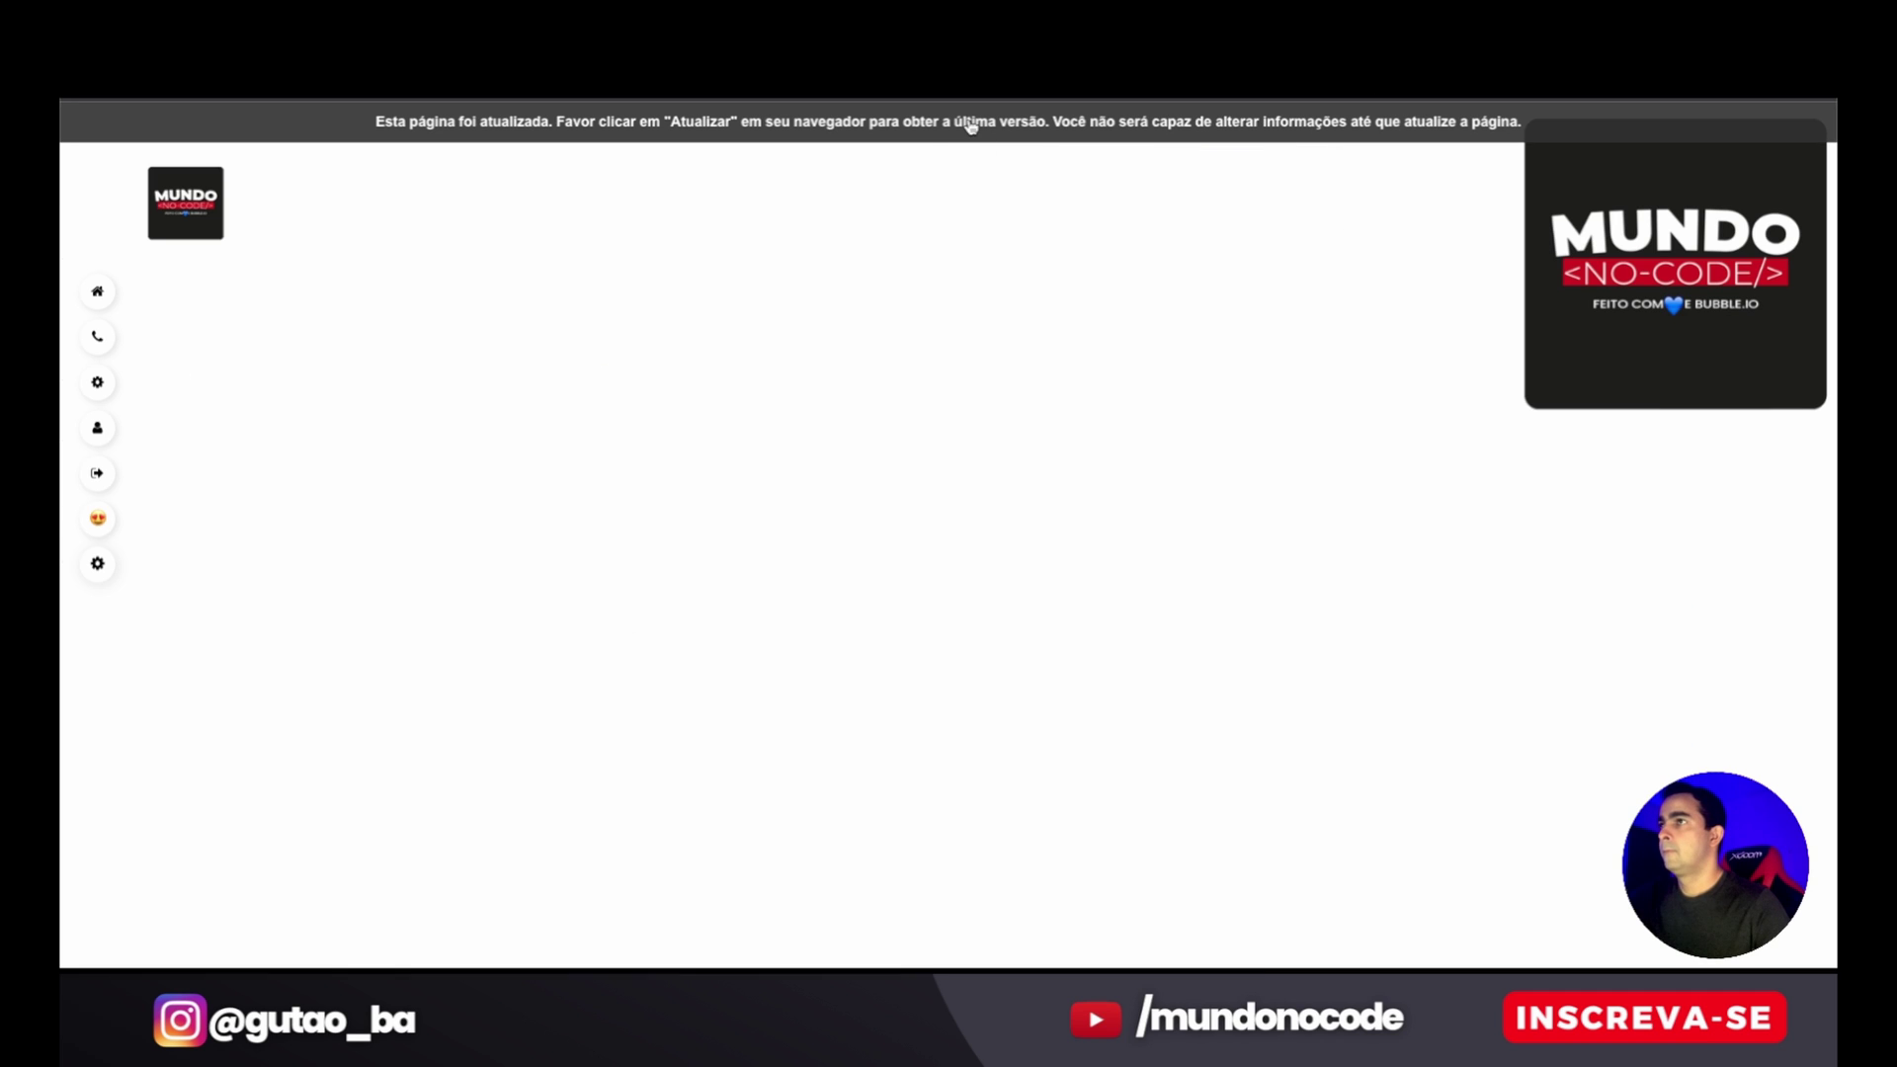
- Reload the preview page, set the gear text's Width transition curve to Ease-out, and reload the preview to test it
key(F5)
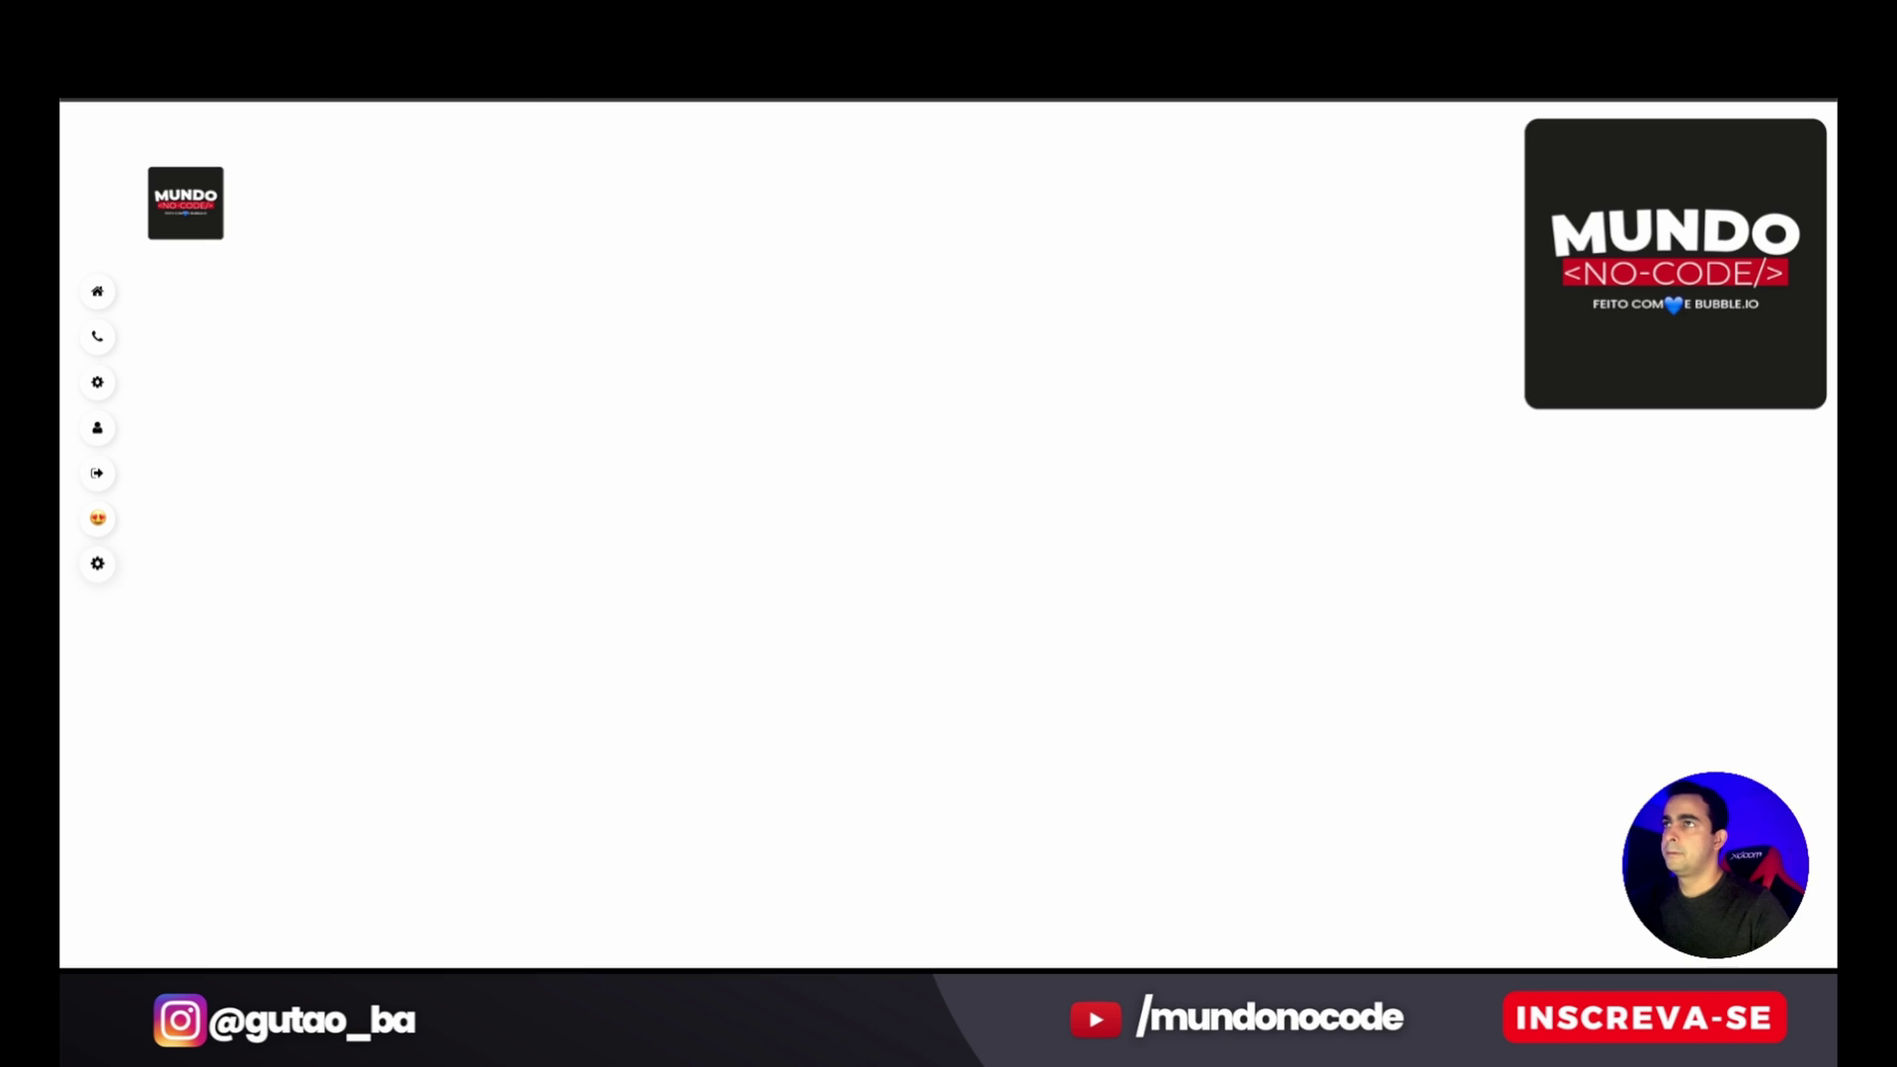
key(ctrl+shift+Tab)
click(1186, 776)
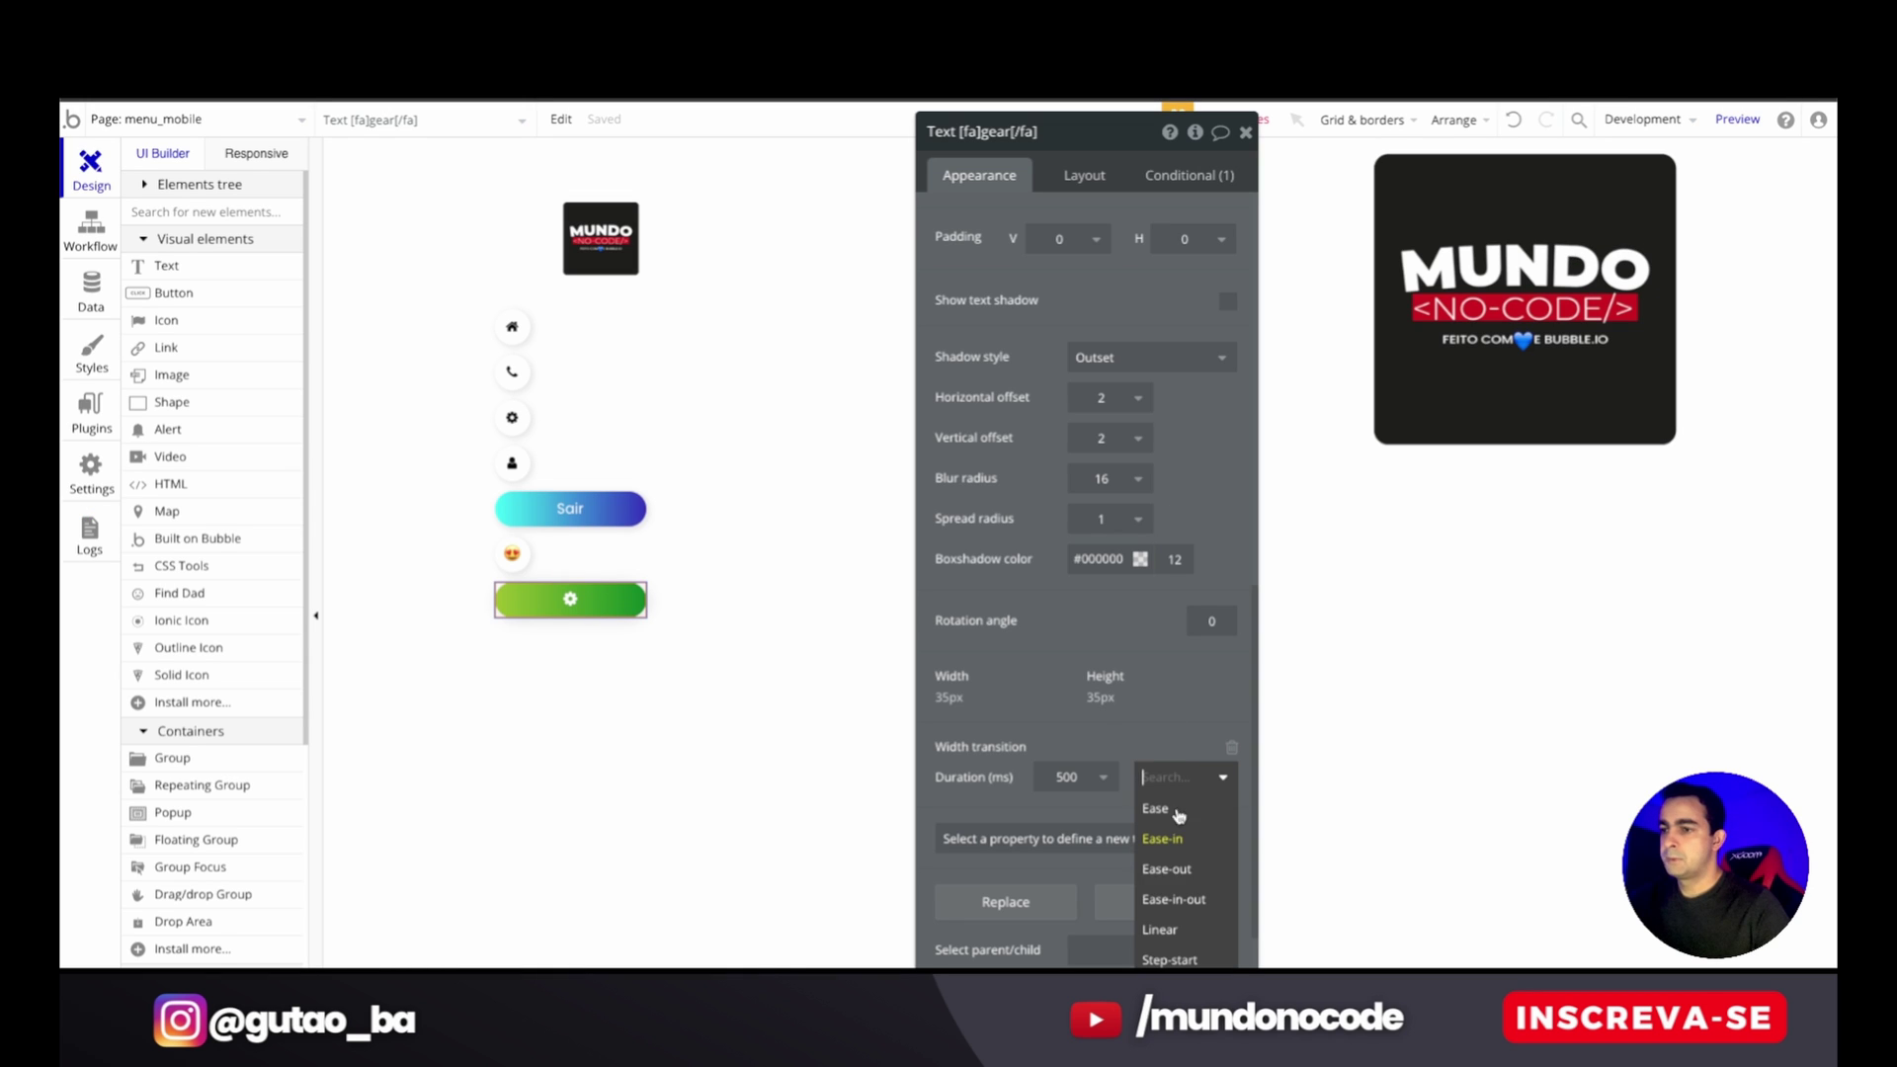
click(1196, 872)
key(ctrl+Tab)
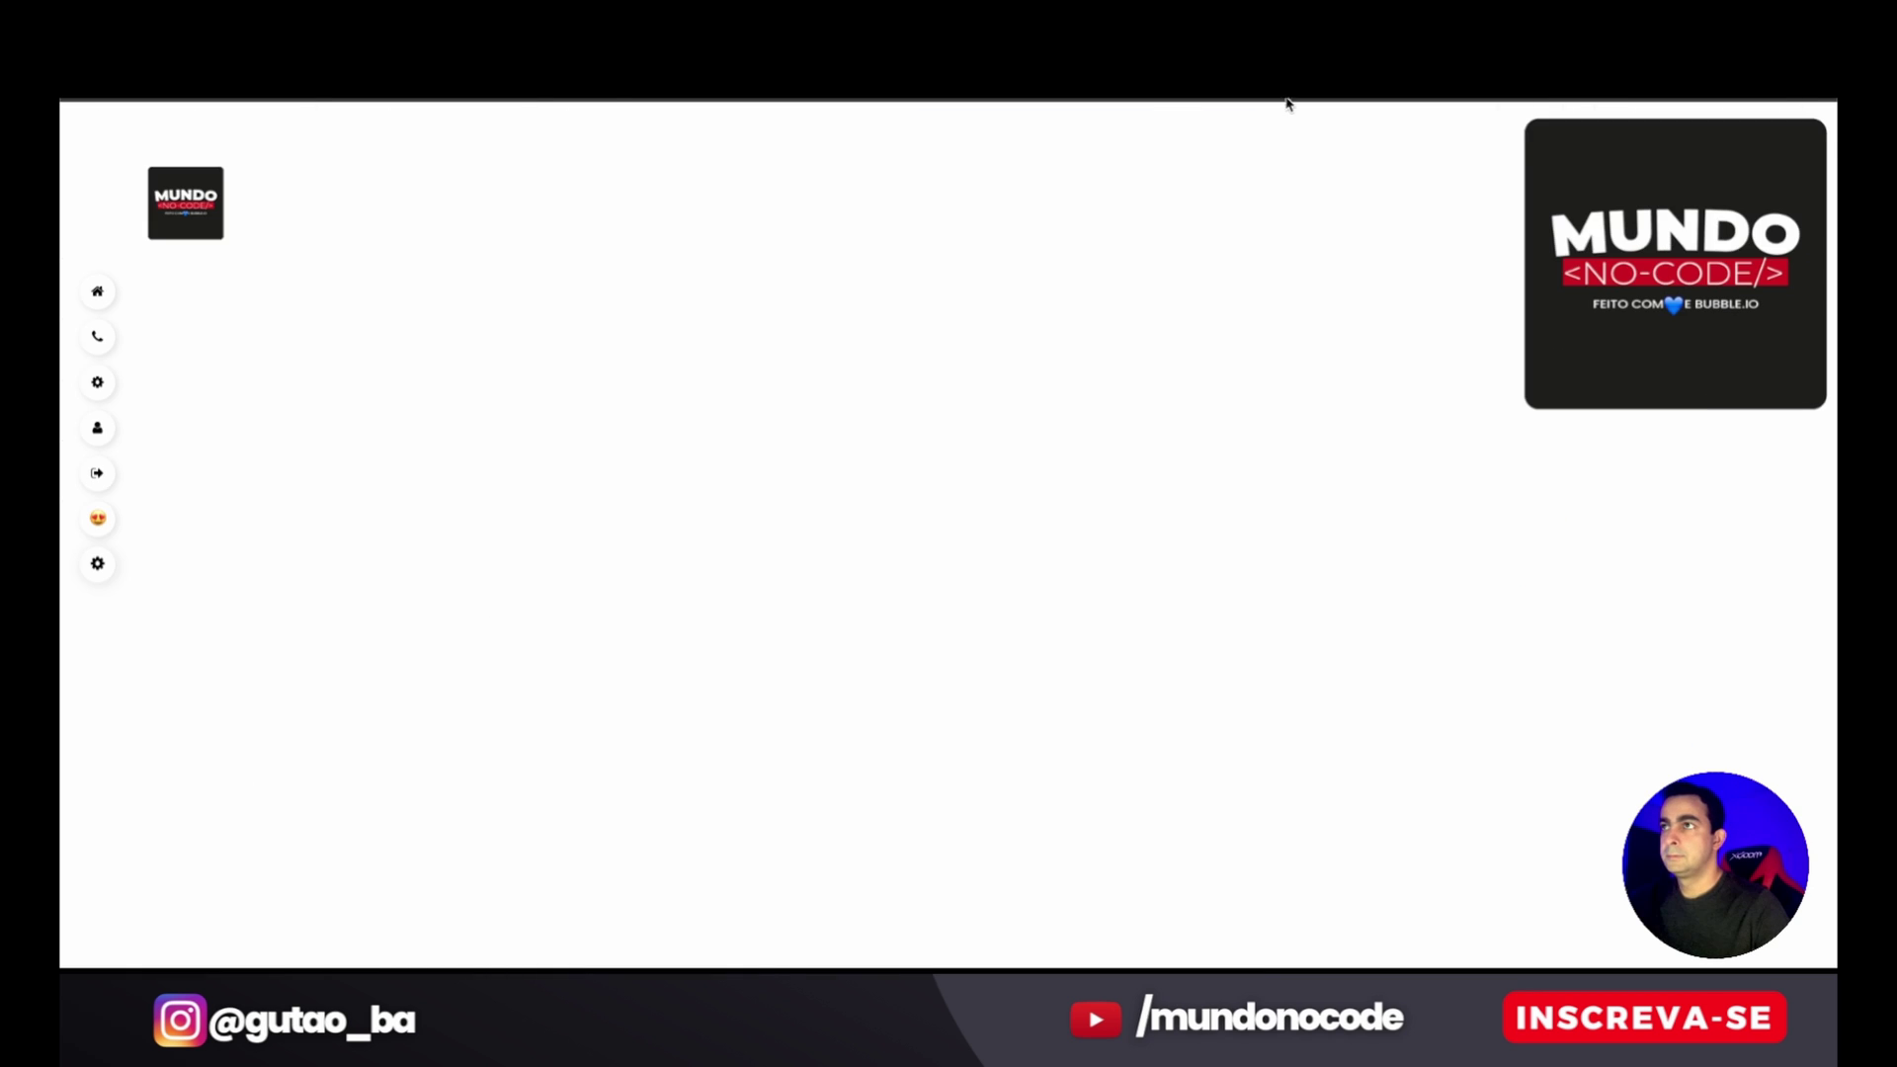
key(F5)
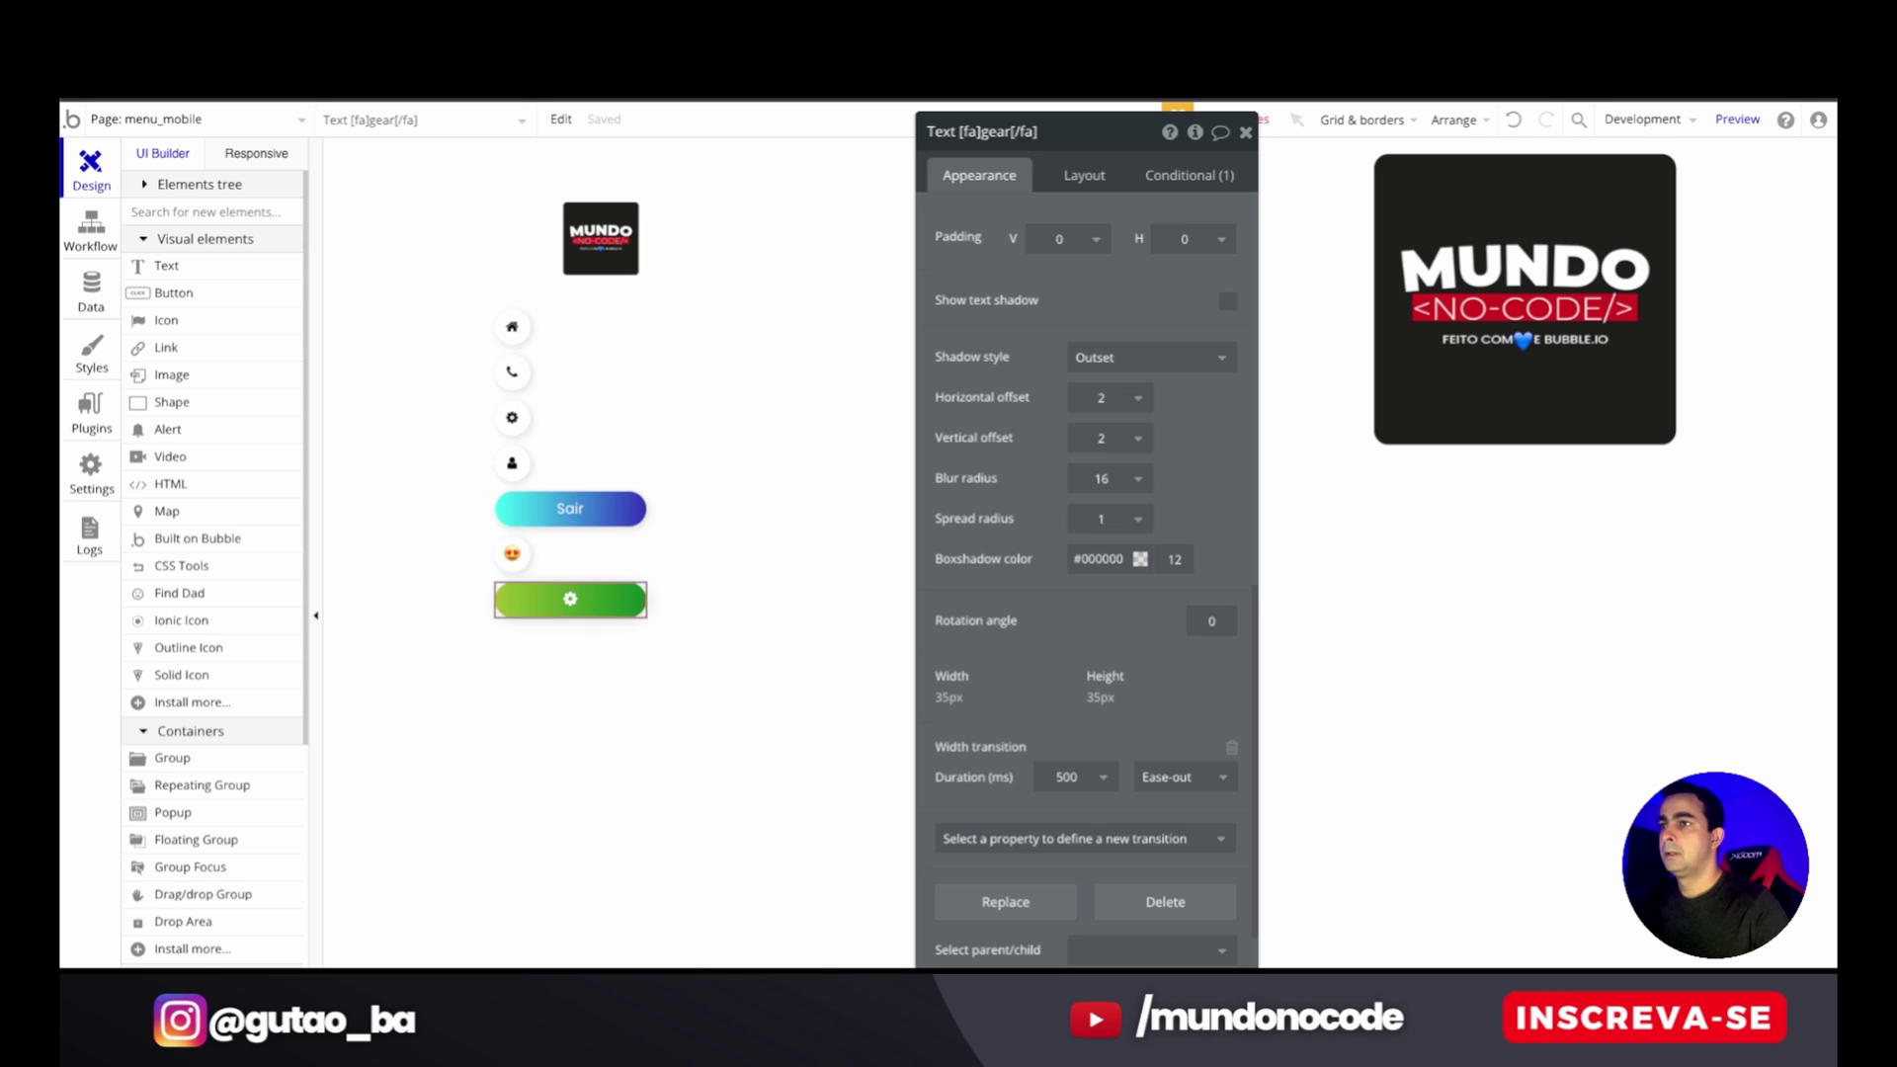
- Try the Ease-in-out and Linear timing curves for the gear text's Width transition, reloading the preview page to test the result
click(1181, 777)
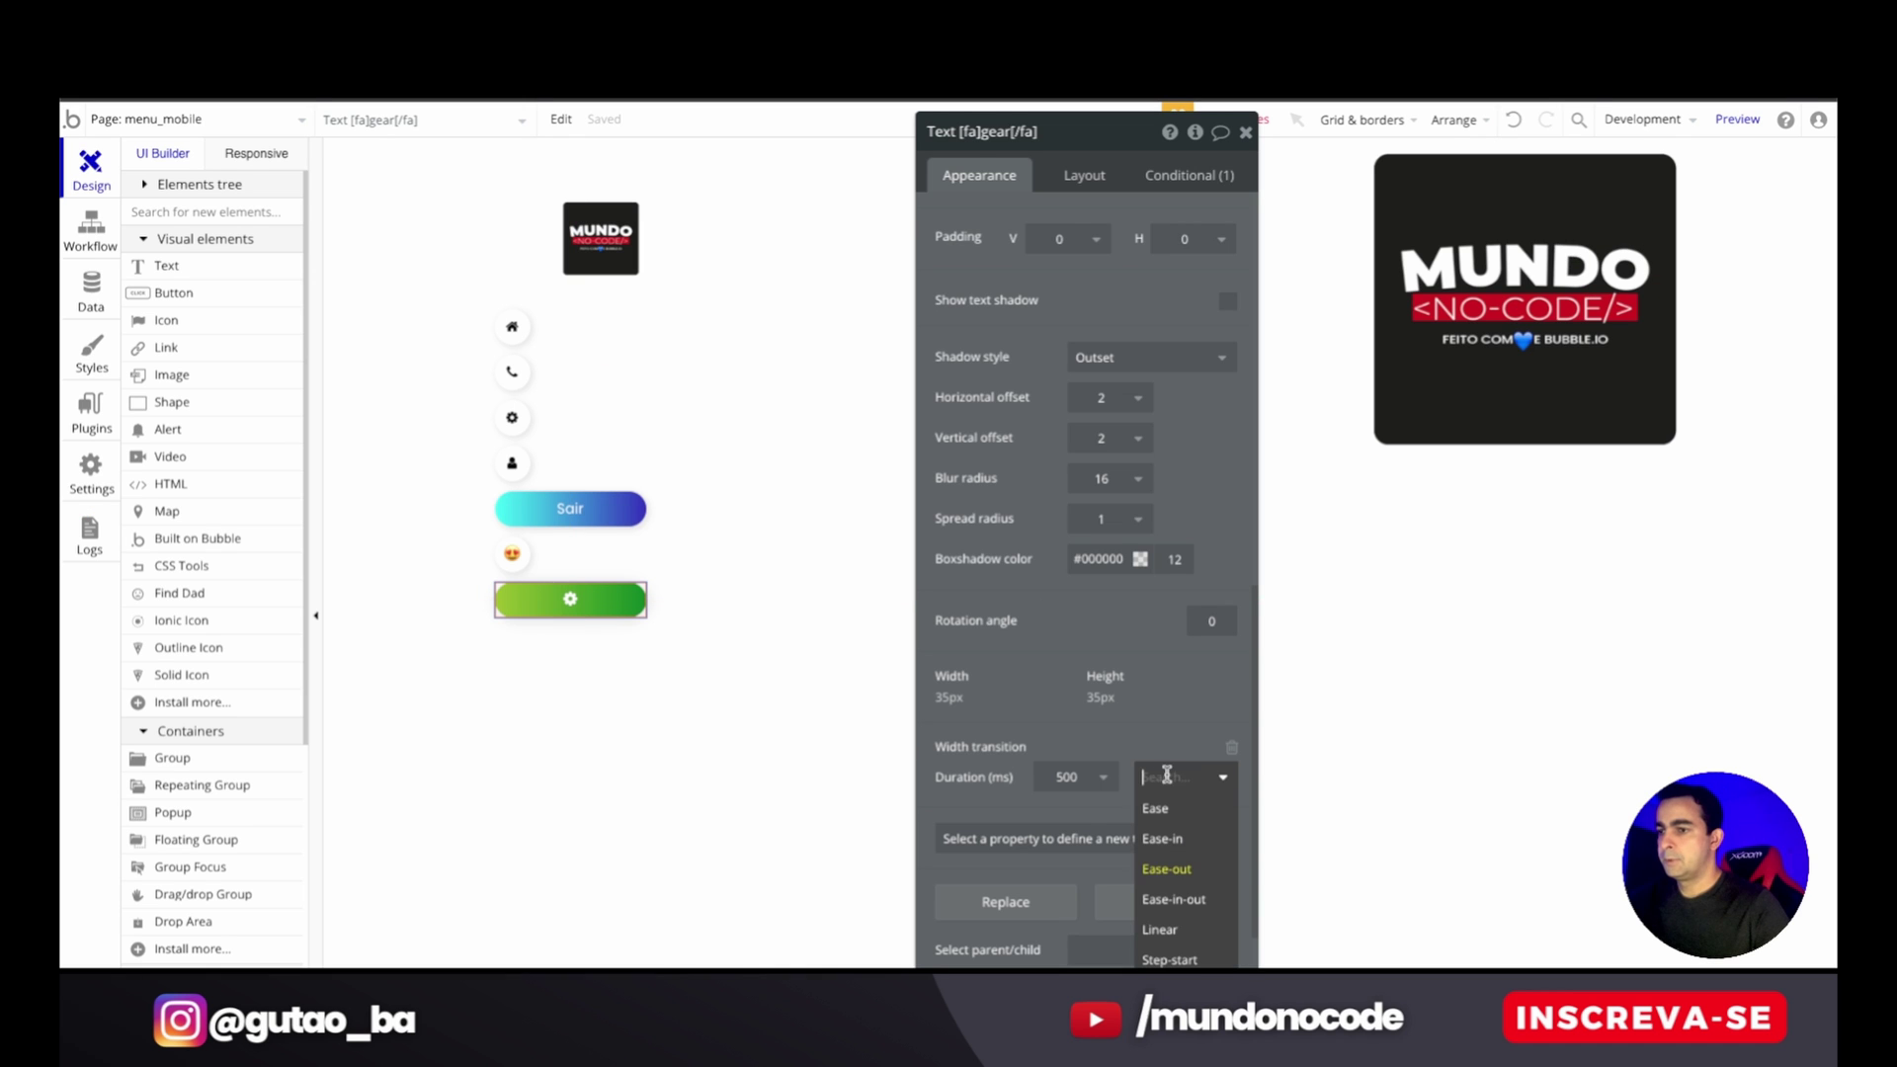
click(1185, 900)
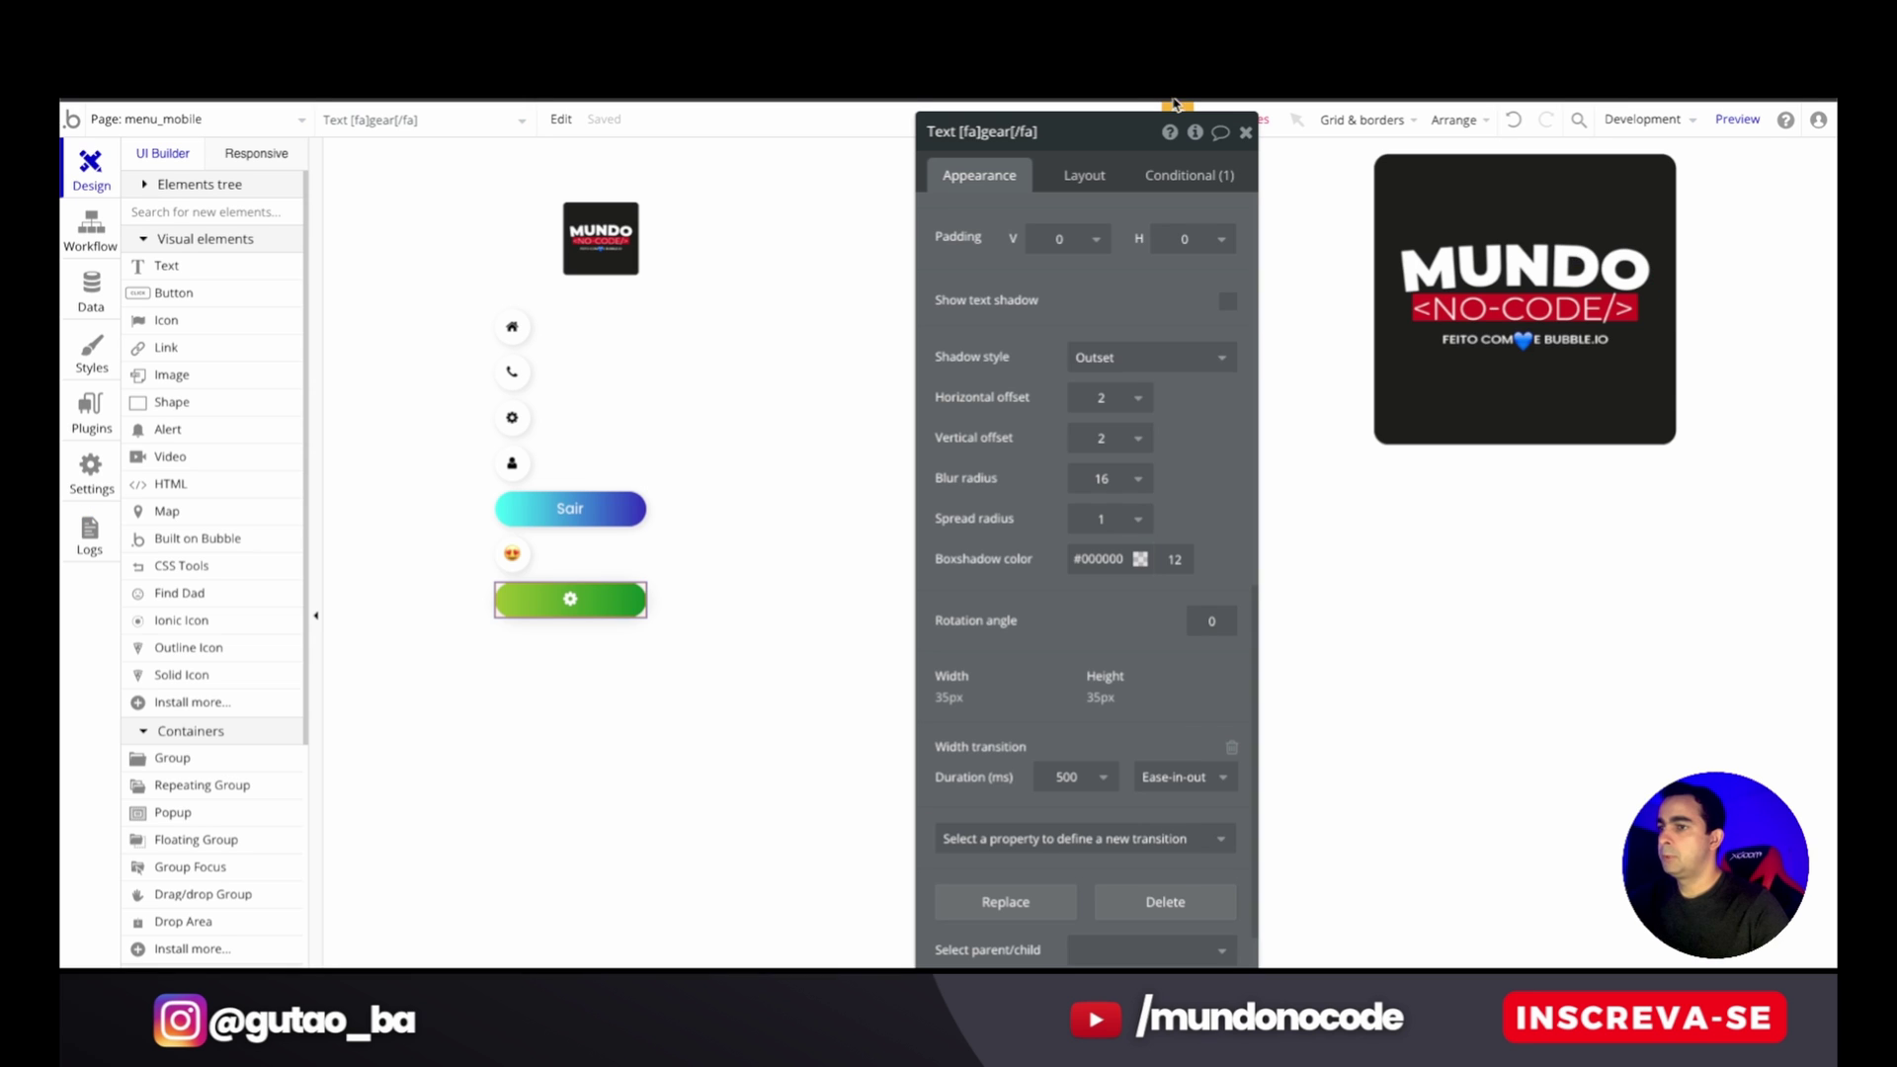
click(1186, 777)
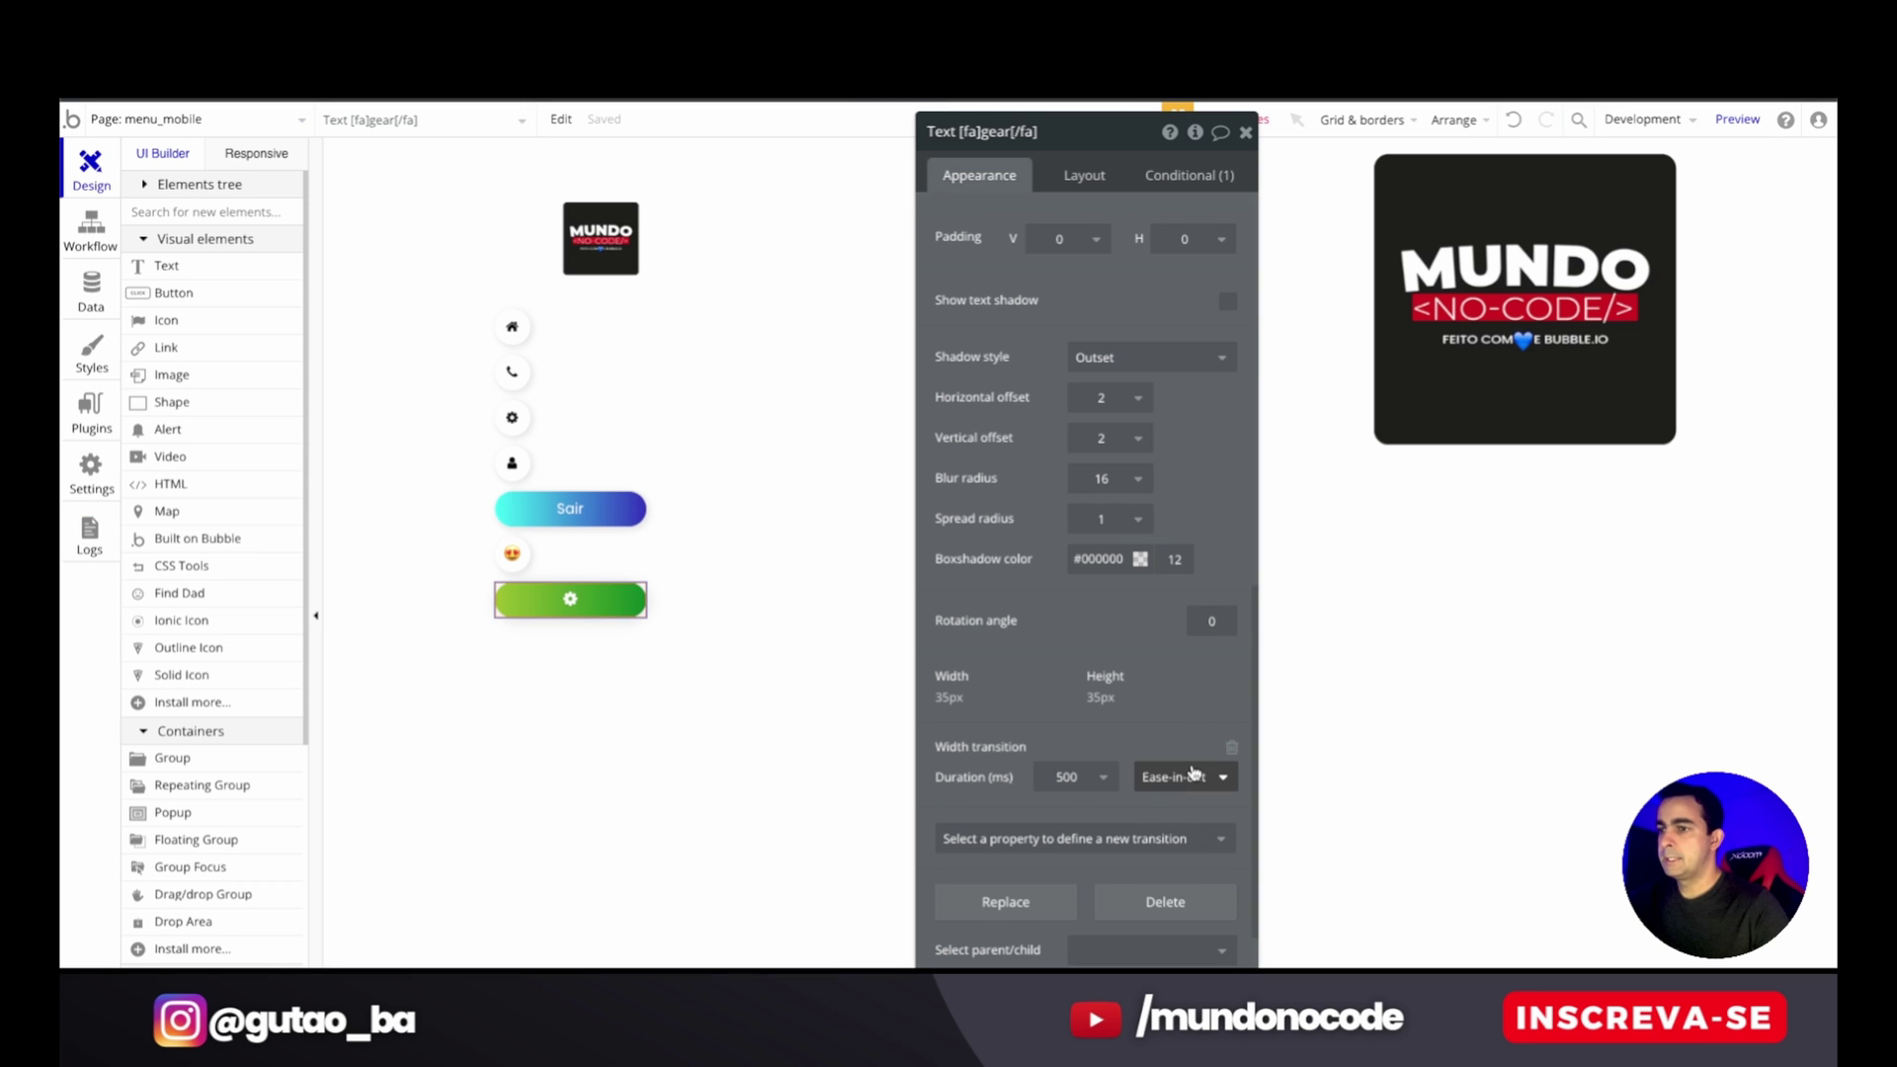
click(1178, 930)
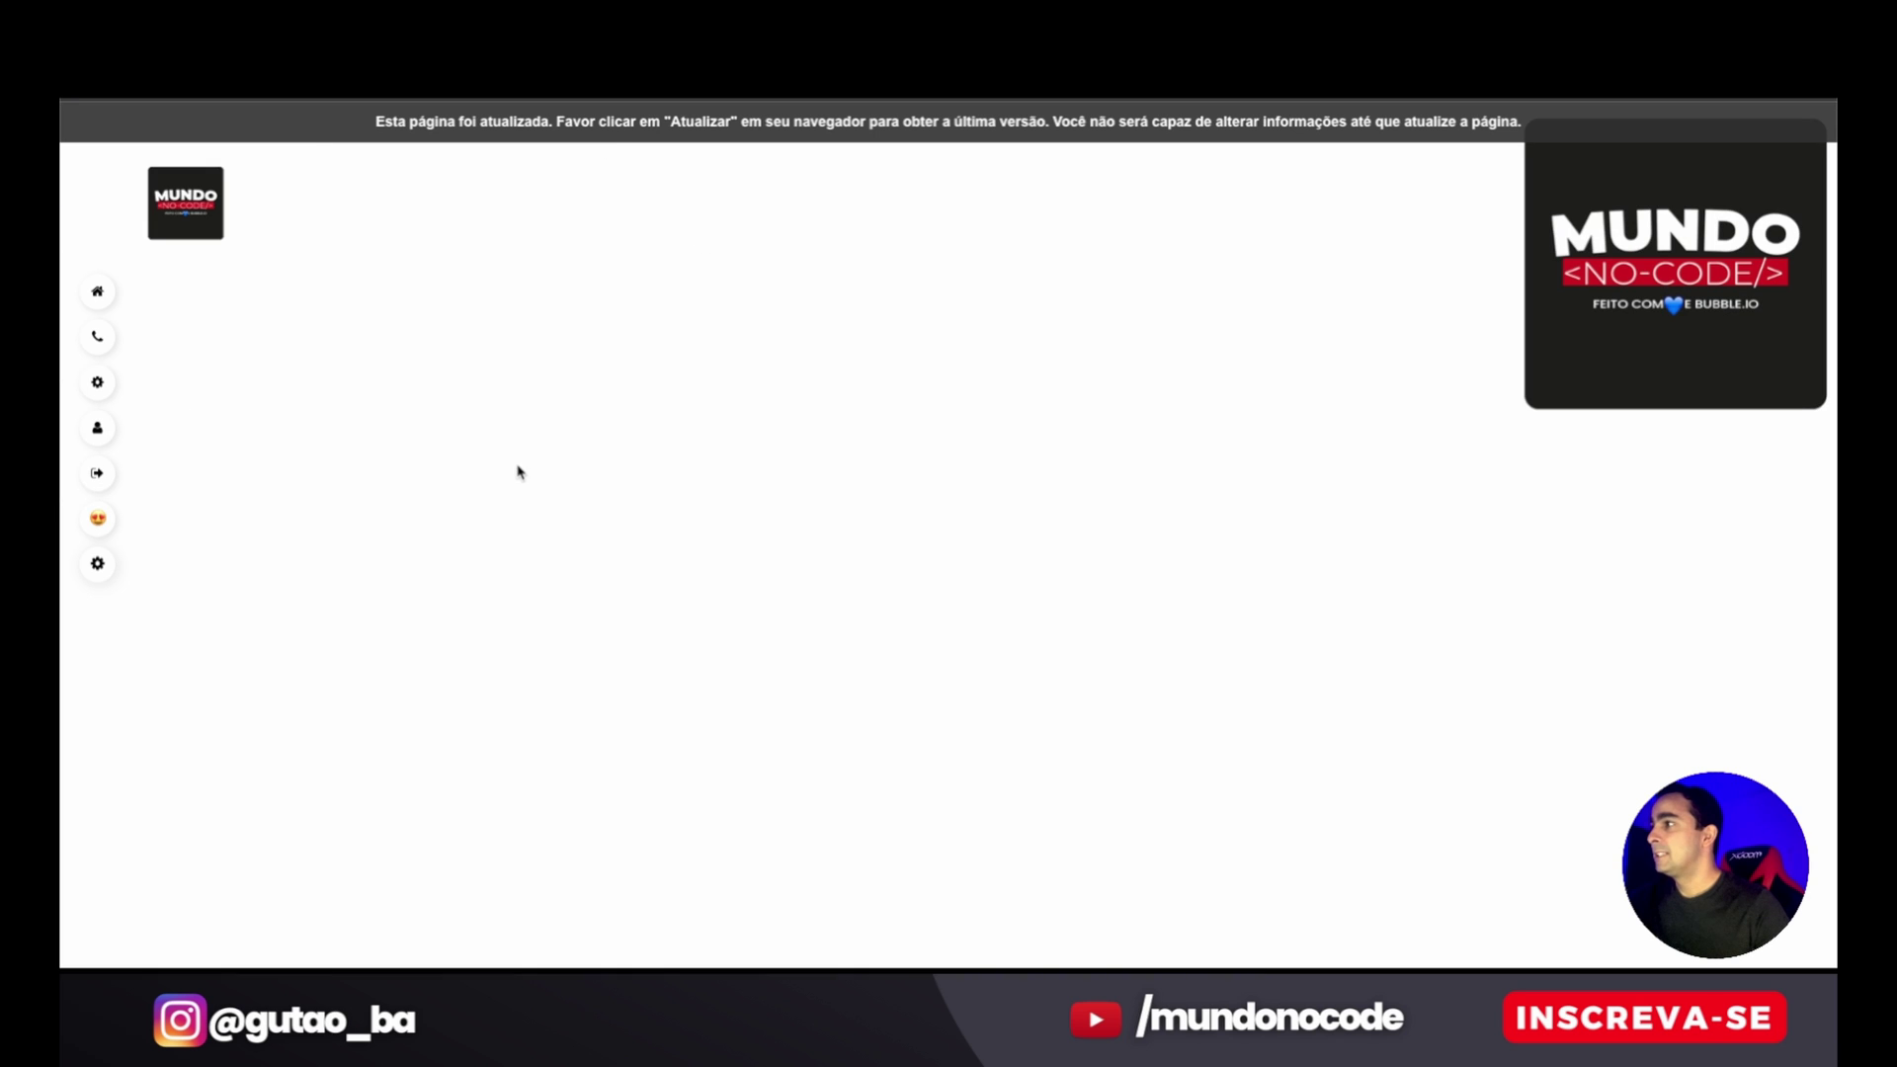
key(F5)
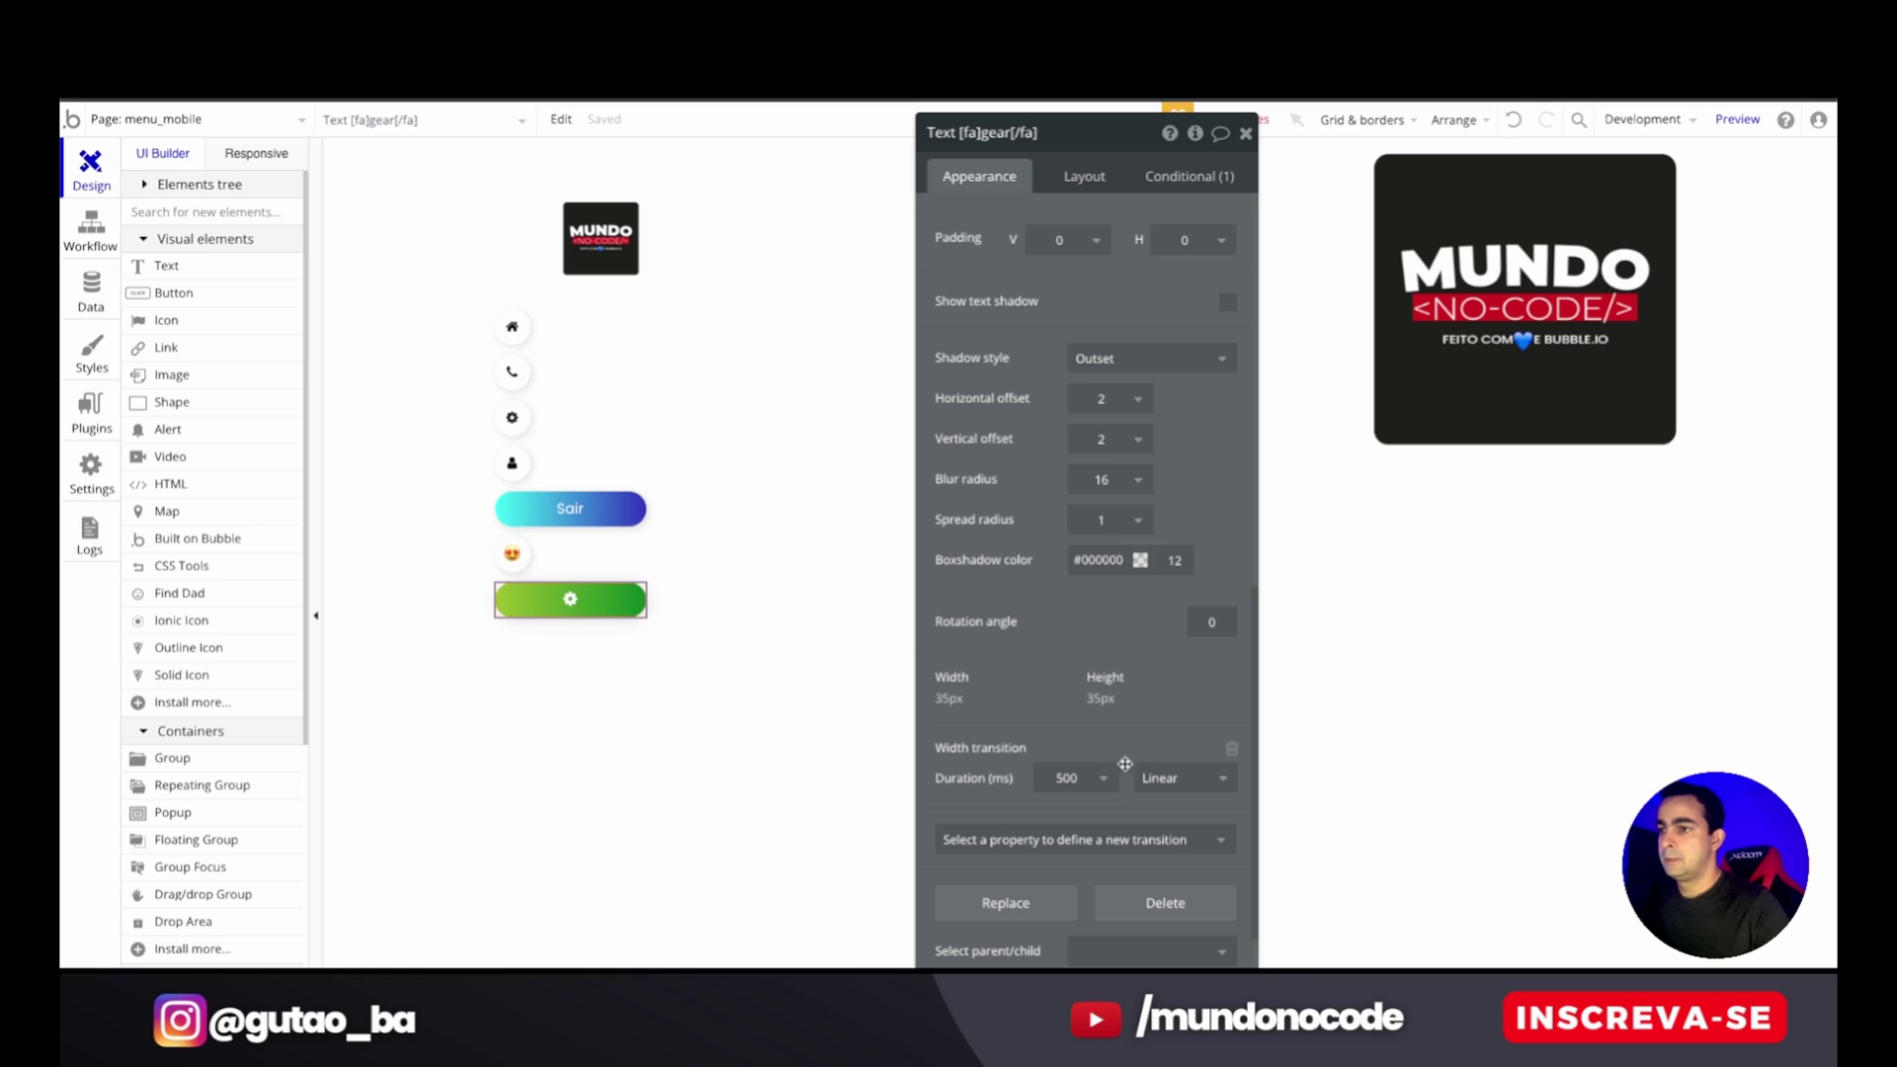
- Set the gear text's Width transition curve to Step-start and reload the preview page to test it
click(1151, 778)
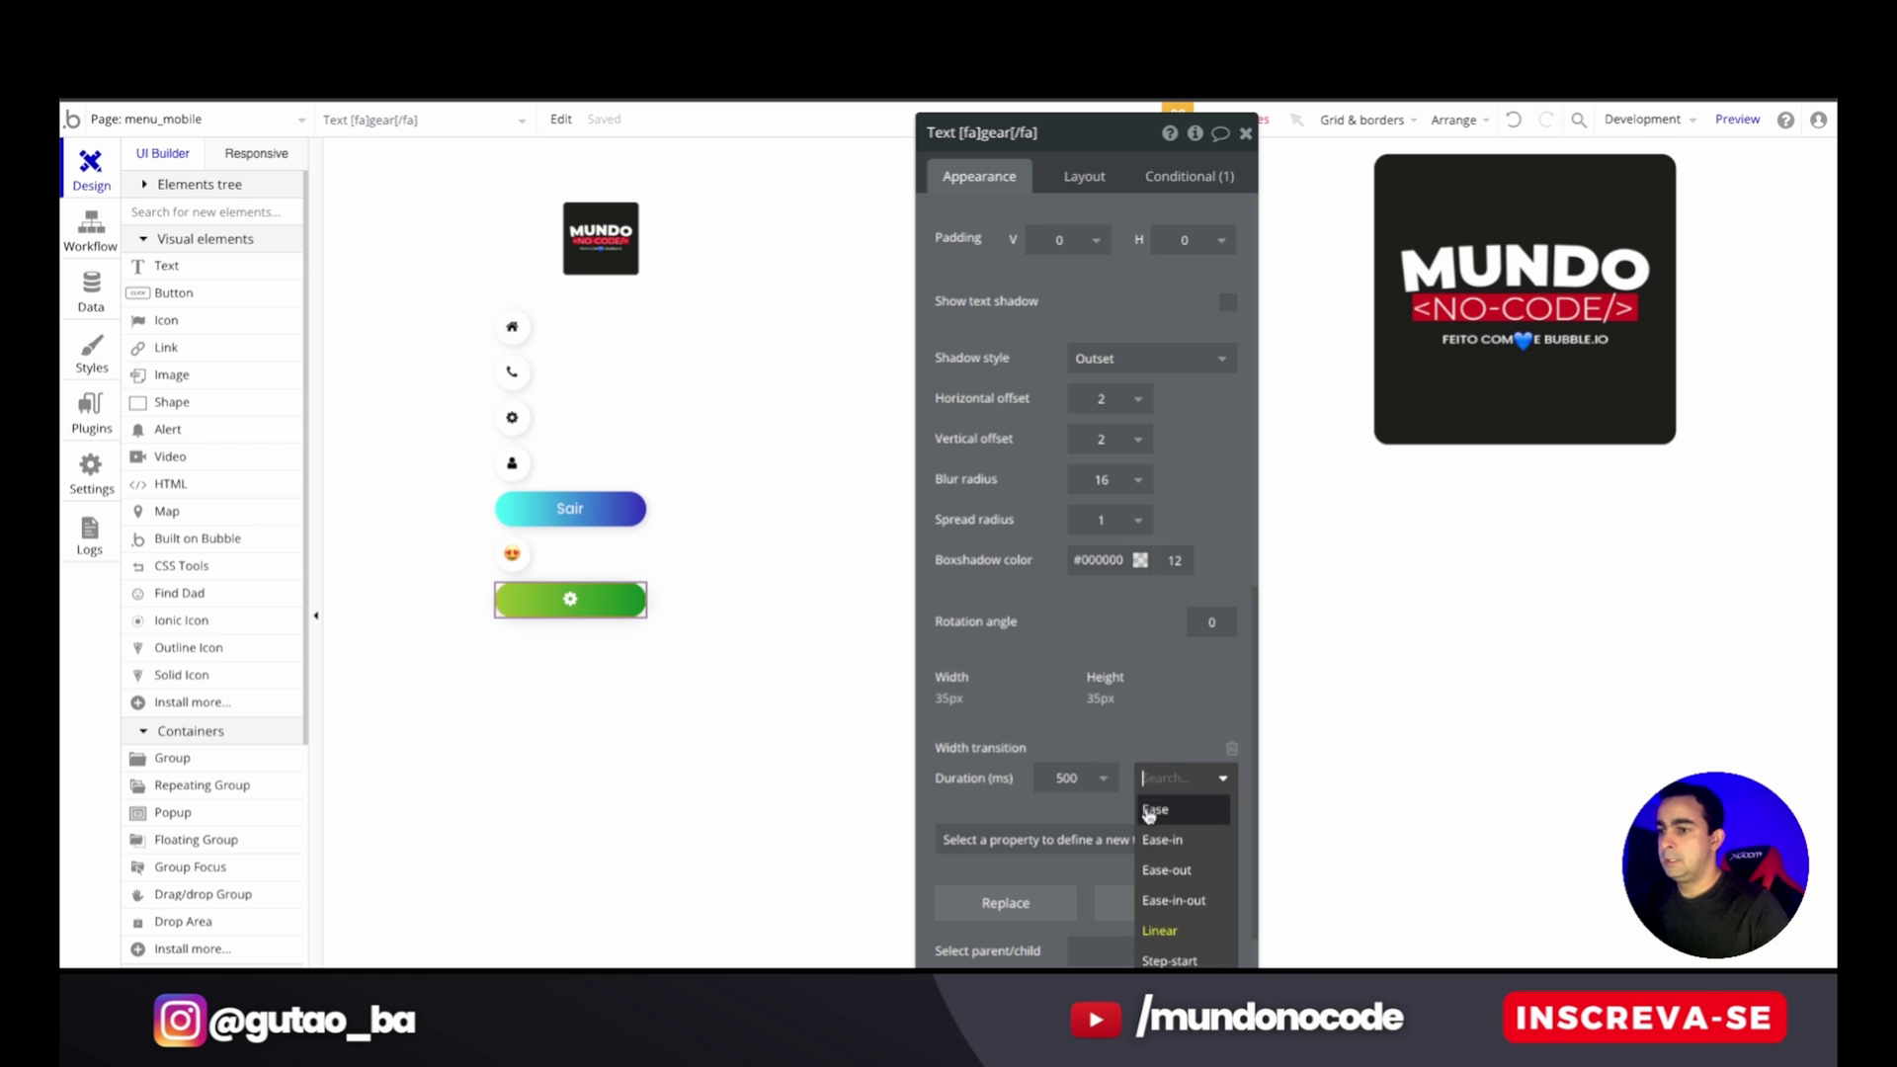
click(1198, 954)
key(ctrl+Tab)
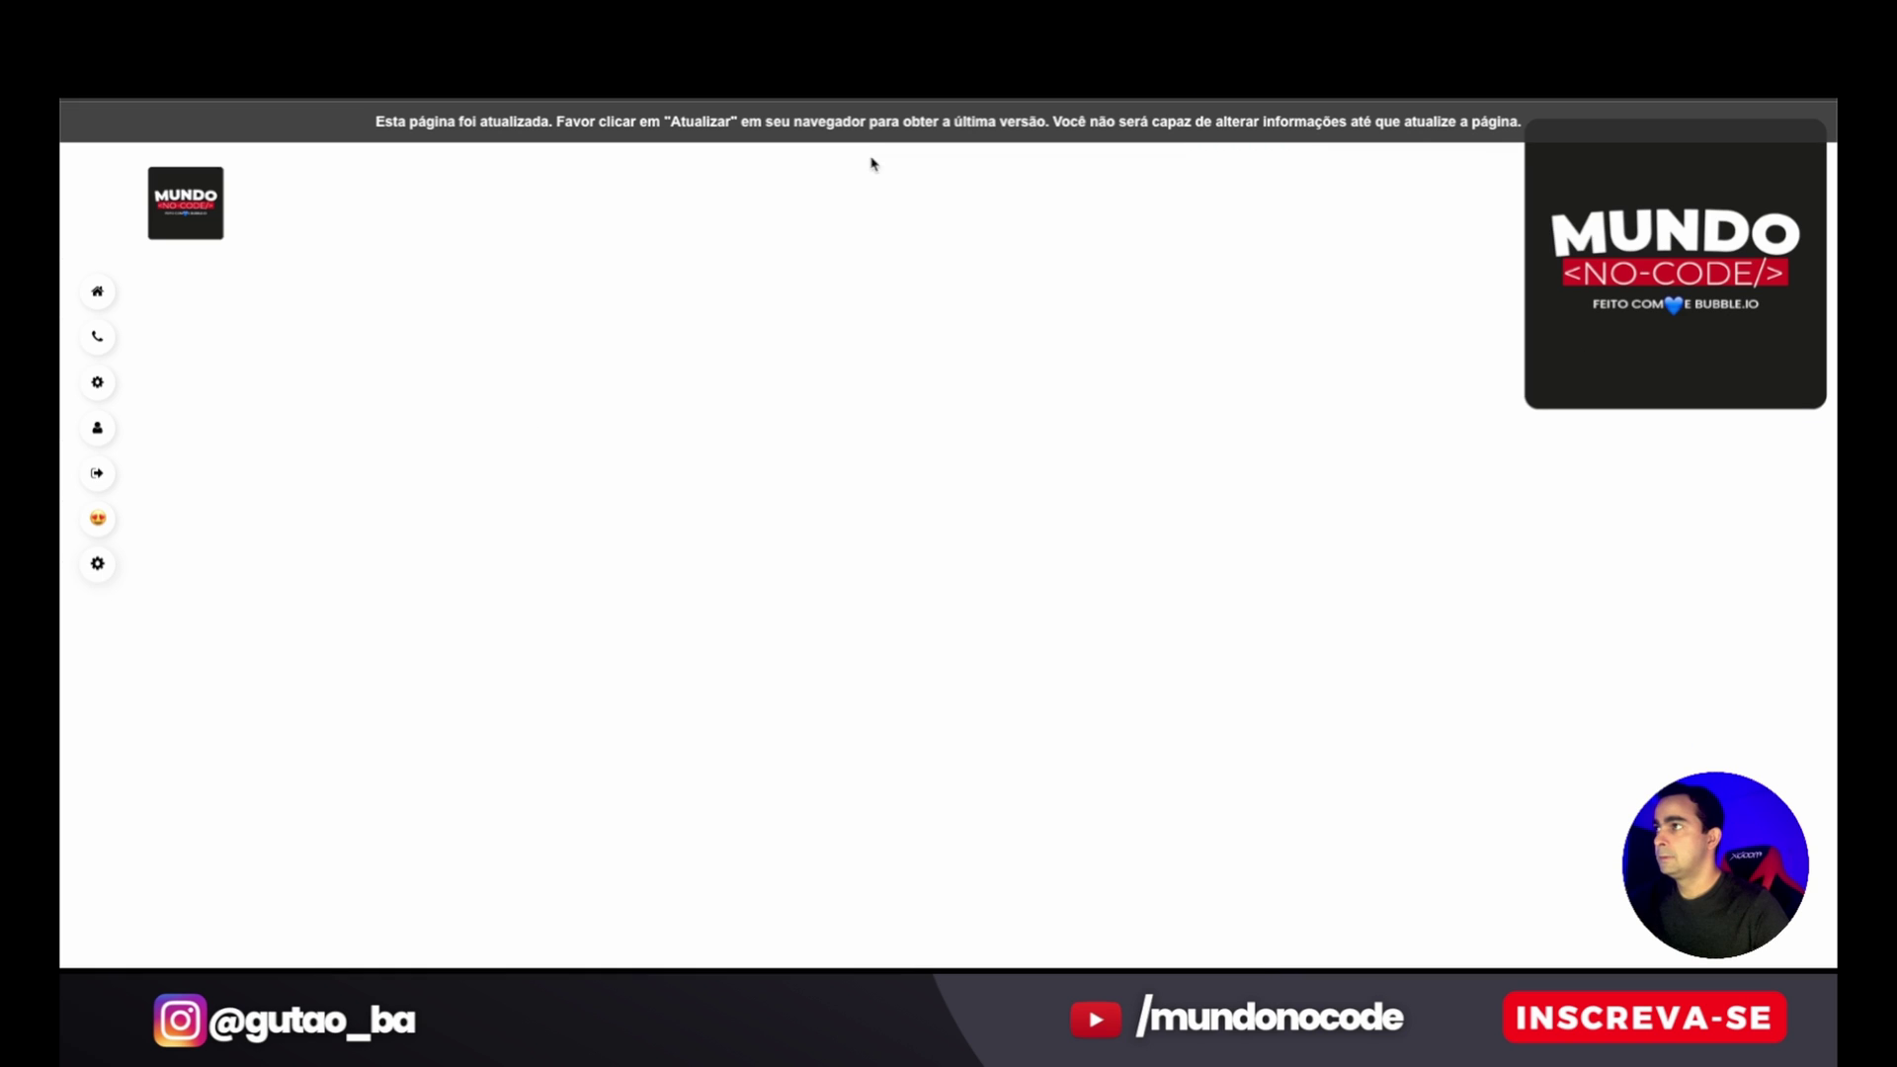
key(F5)
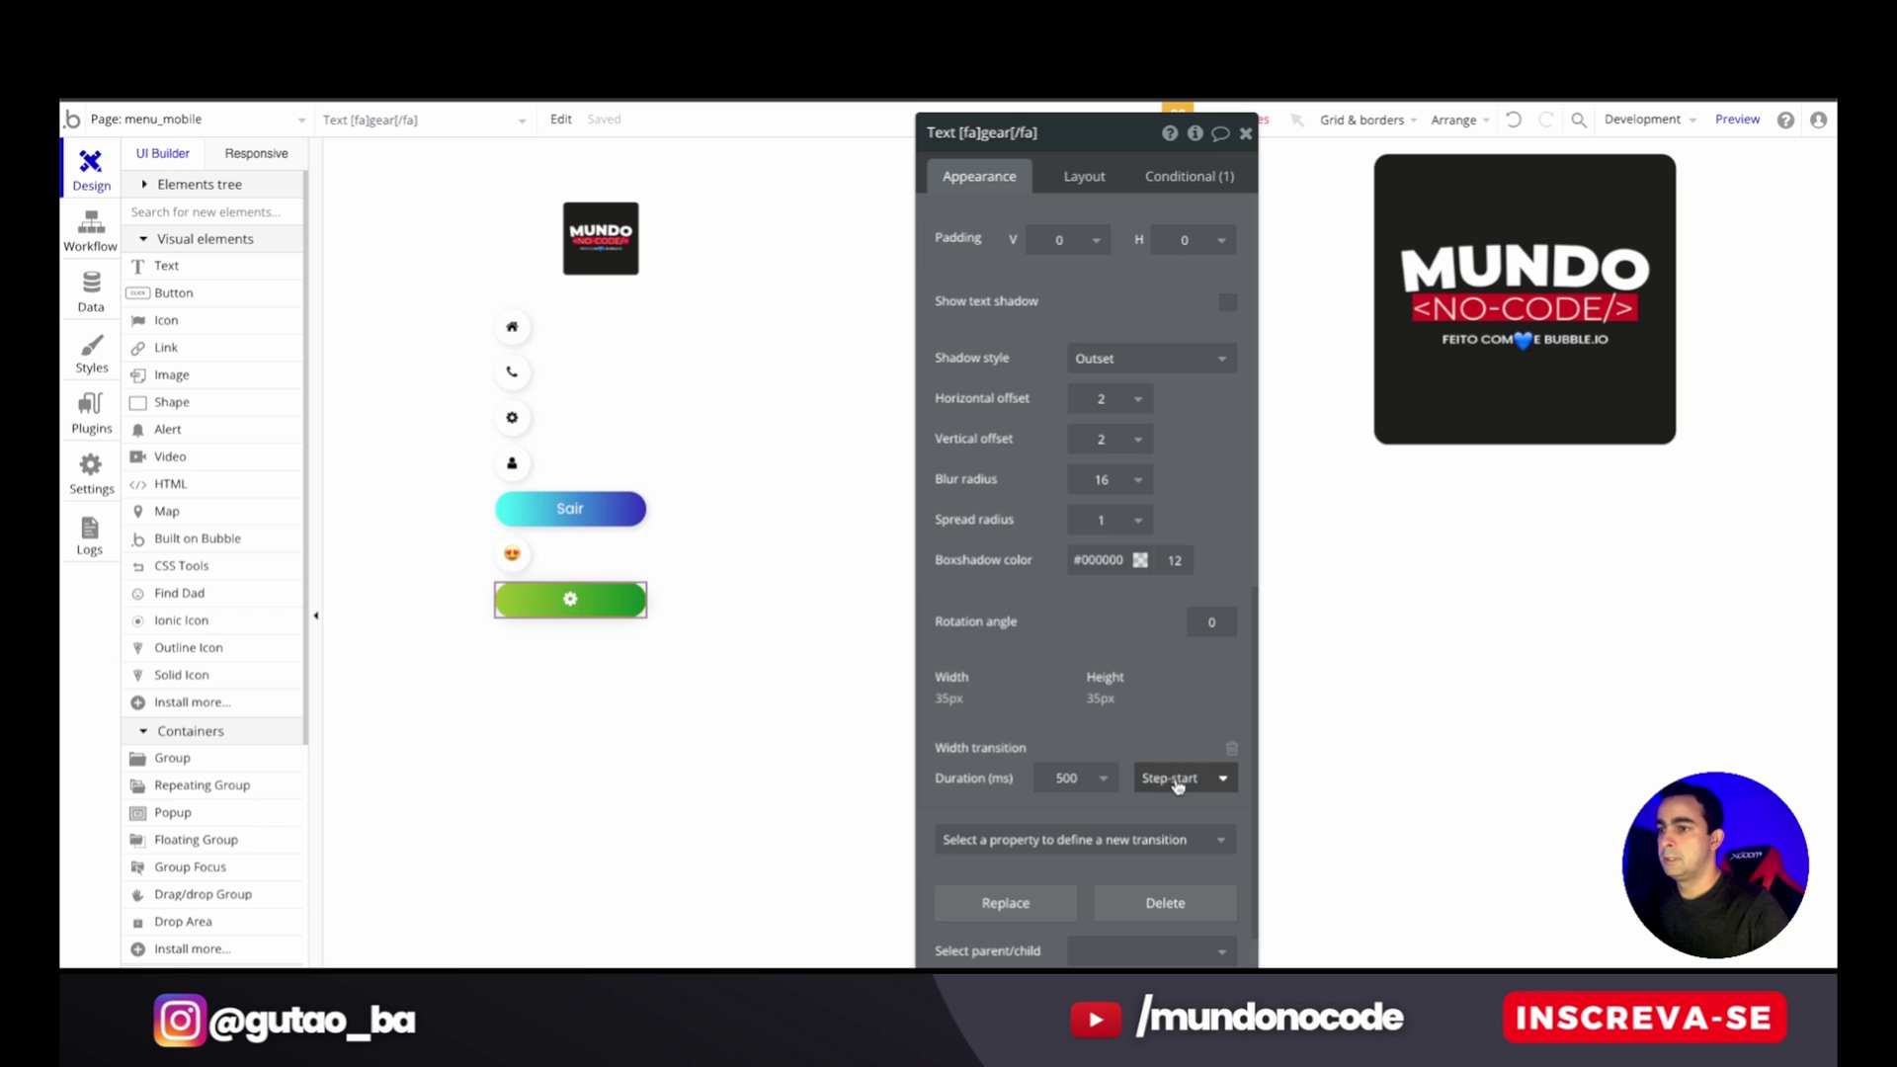
- Set the gear text's Width transition curve to Step-end, reload the preview page, and try the gear icon's expansion
click(1177, 779)
click(1176, 951)
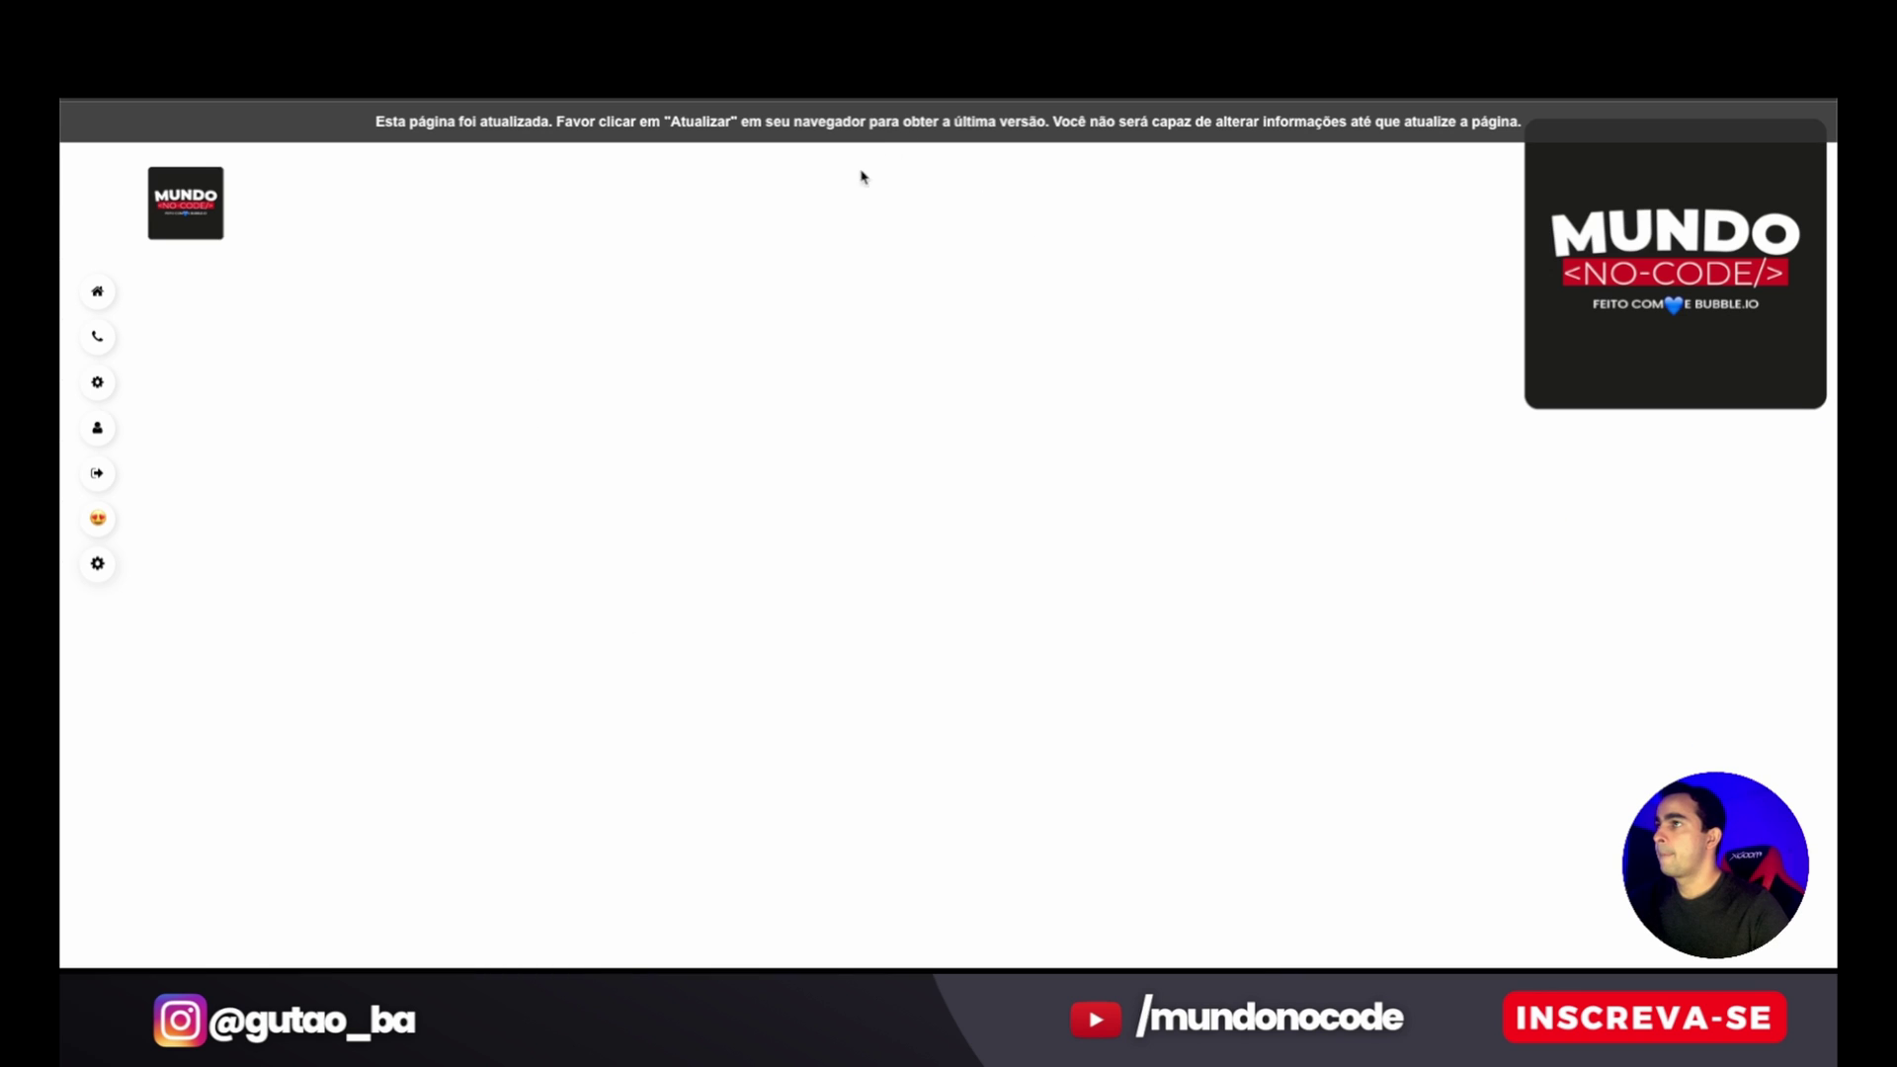
key(F5)
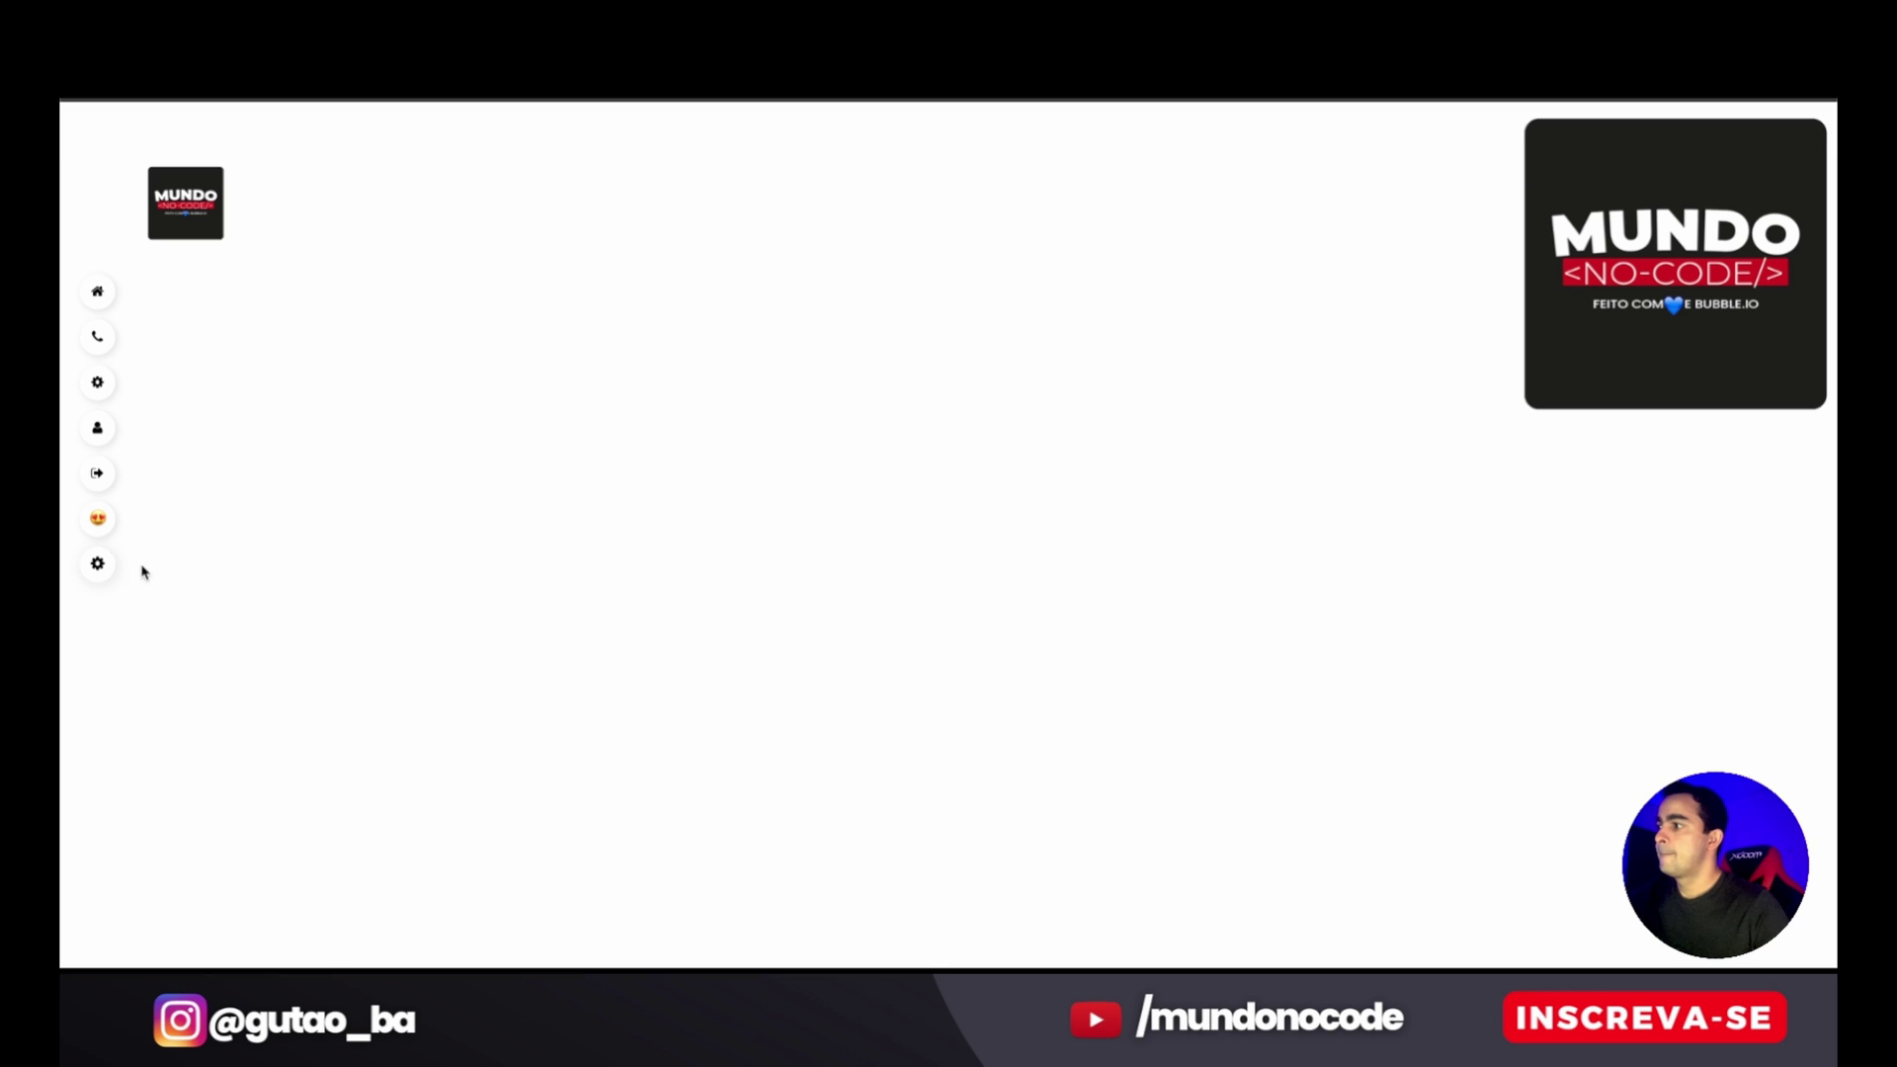
click(96, 563)
click(106, 576)
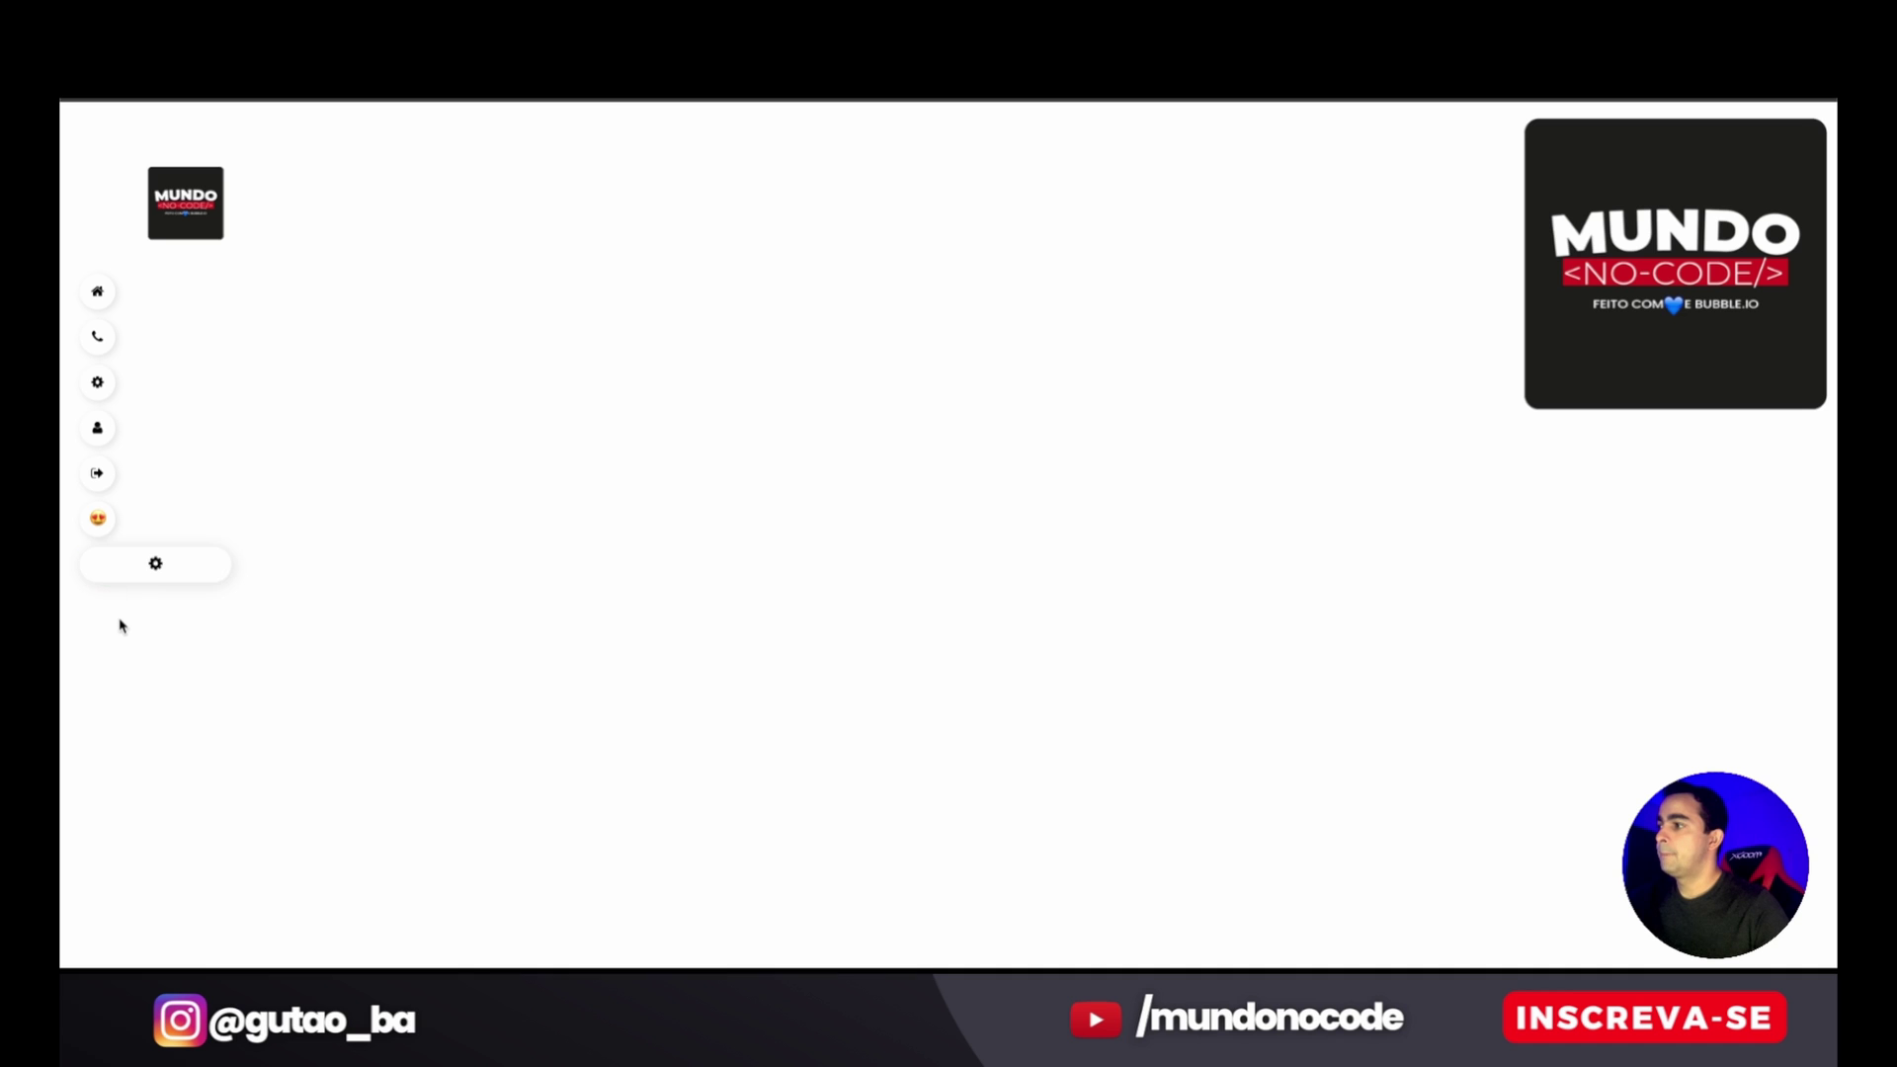
click(104, 565)
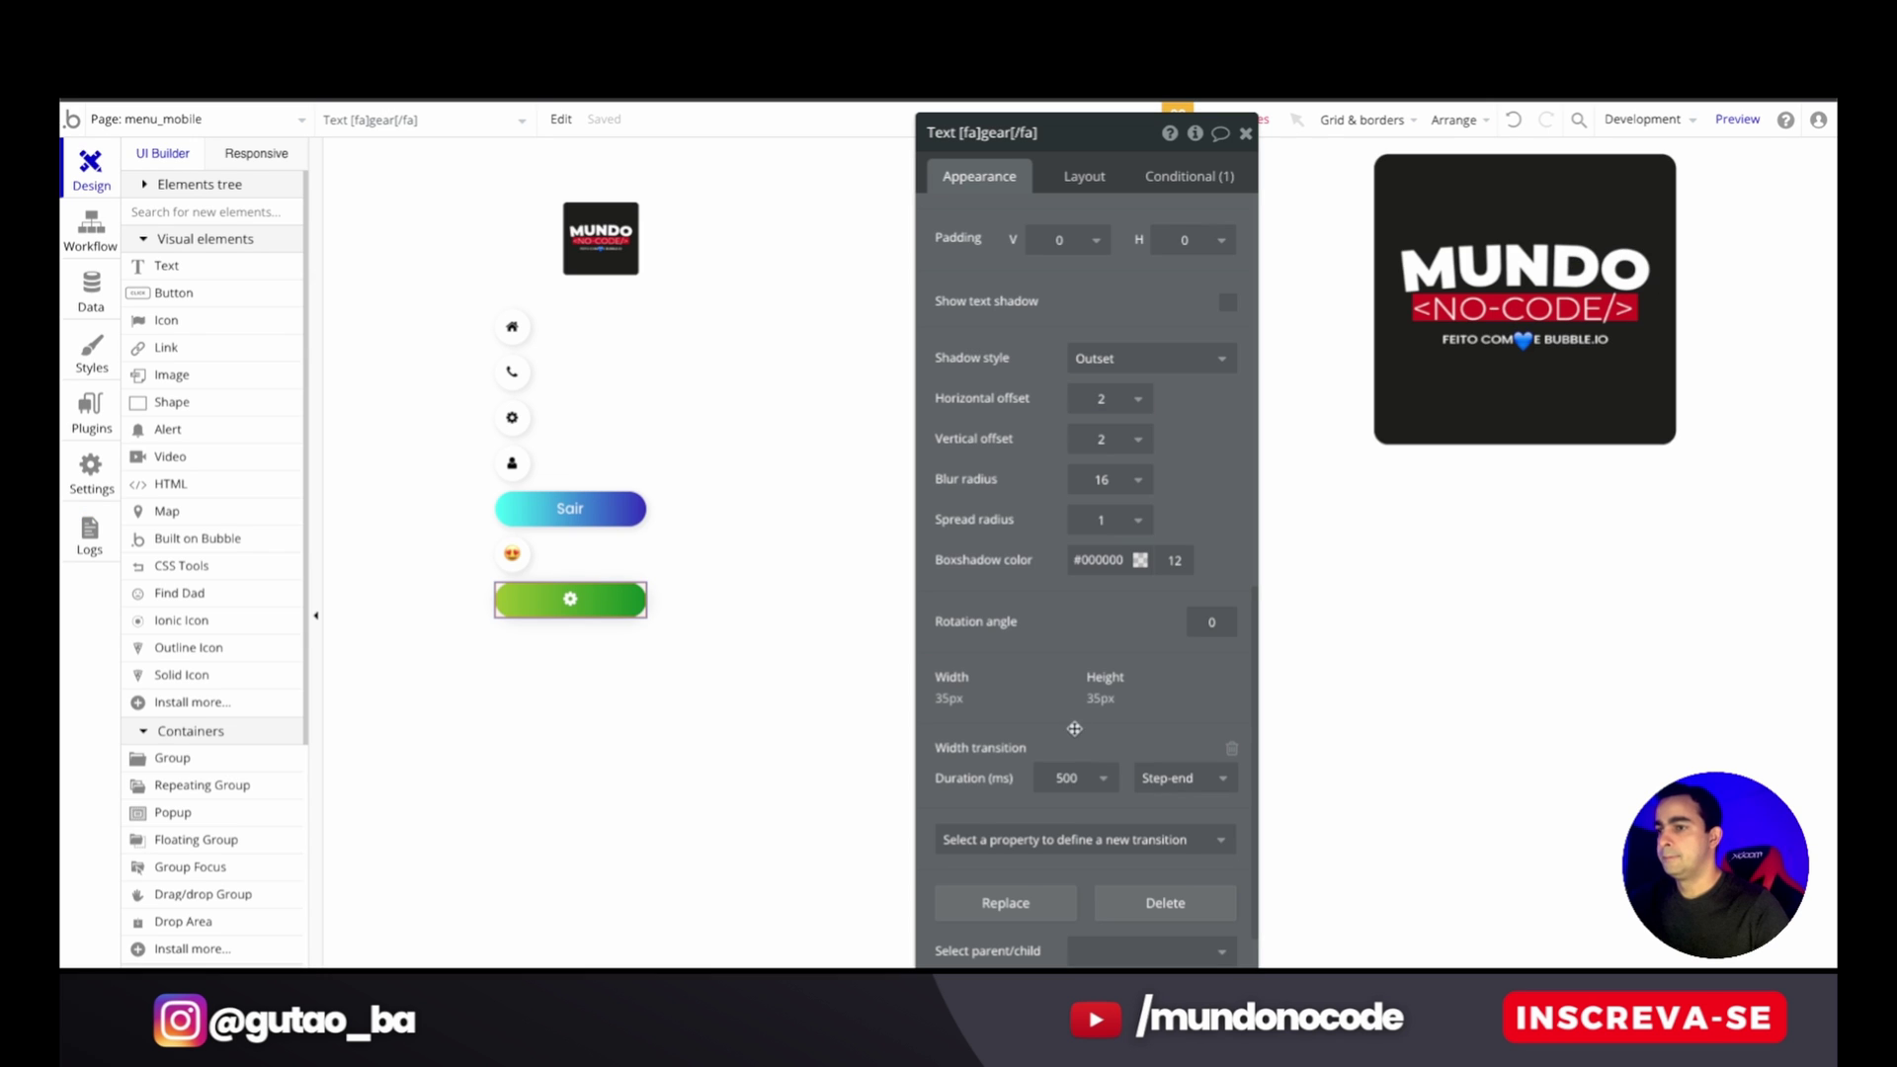
- Set the gear text's Width transition curve to Ease and reload the preview page to test it
click(1184, 777)
click(1206, 816)
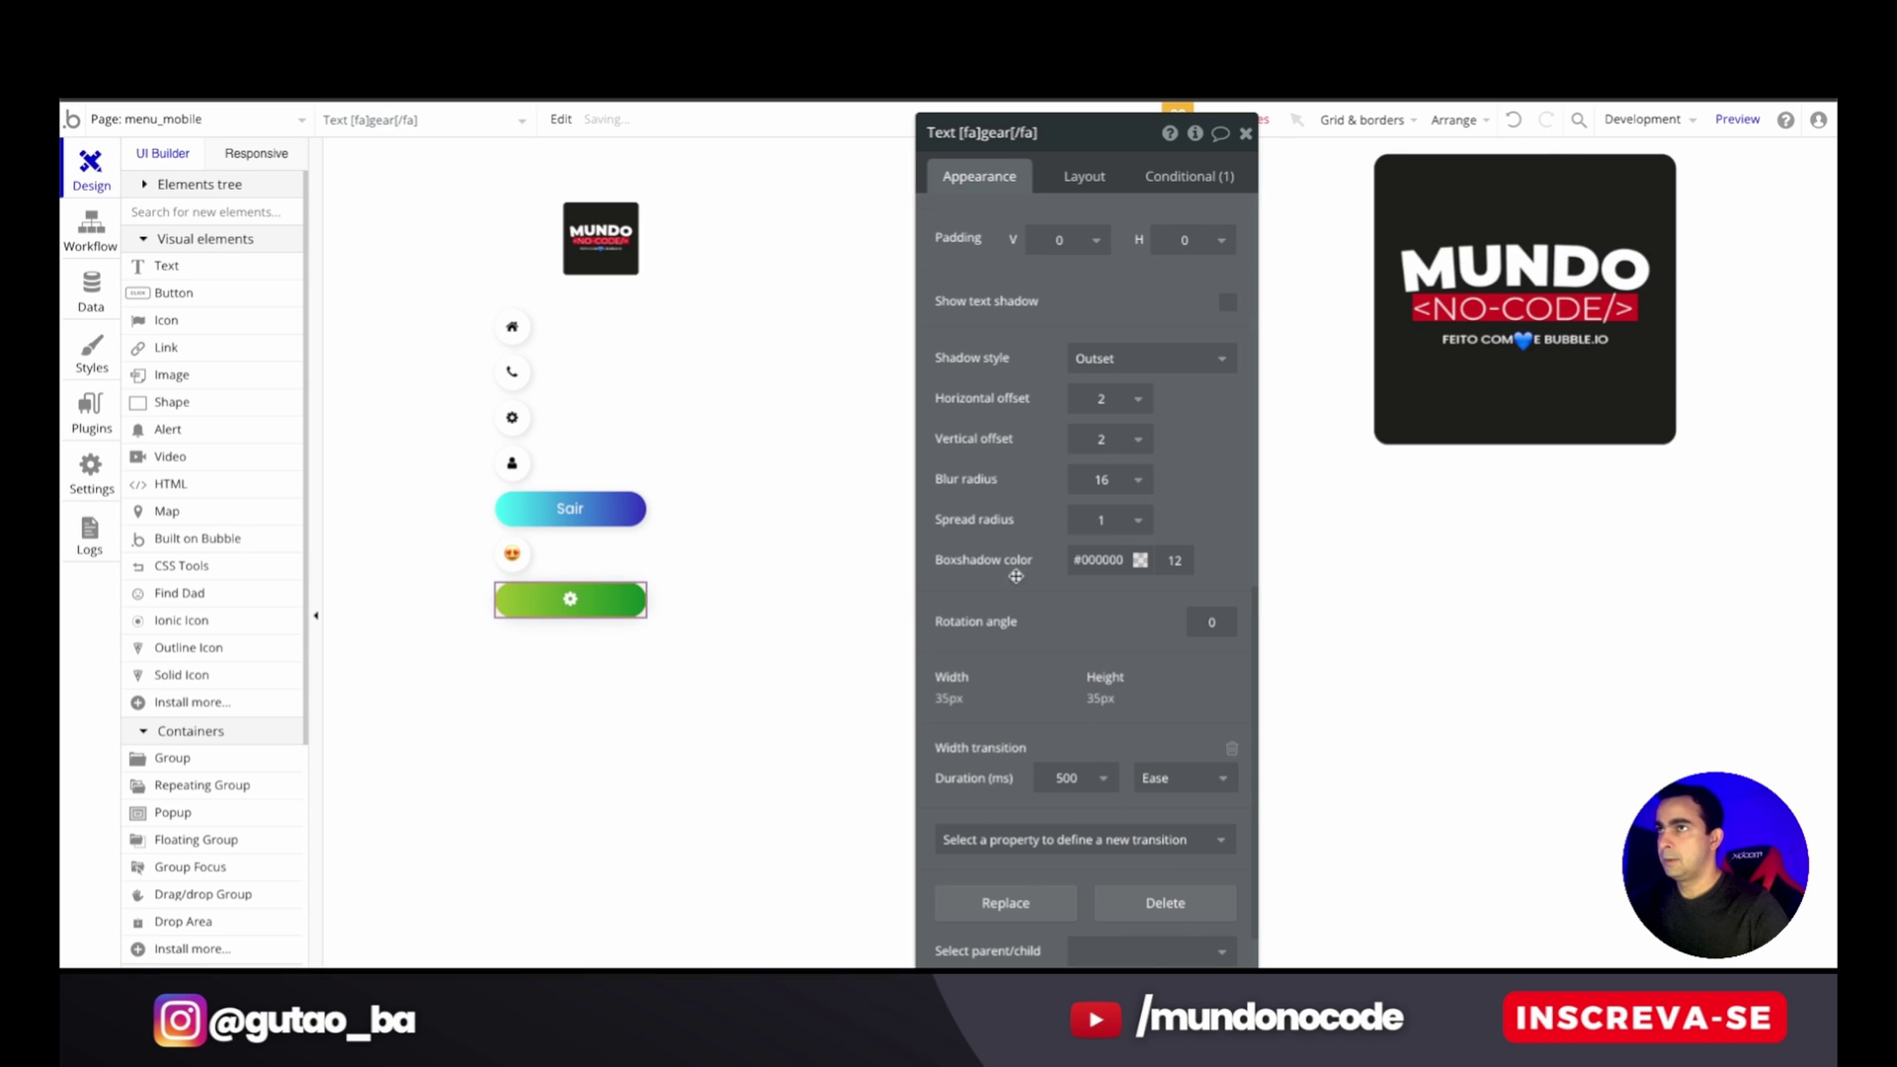
key(ctrl+Tab)
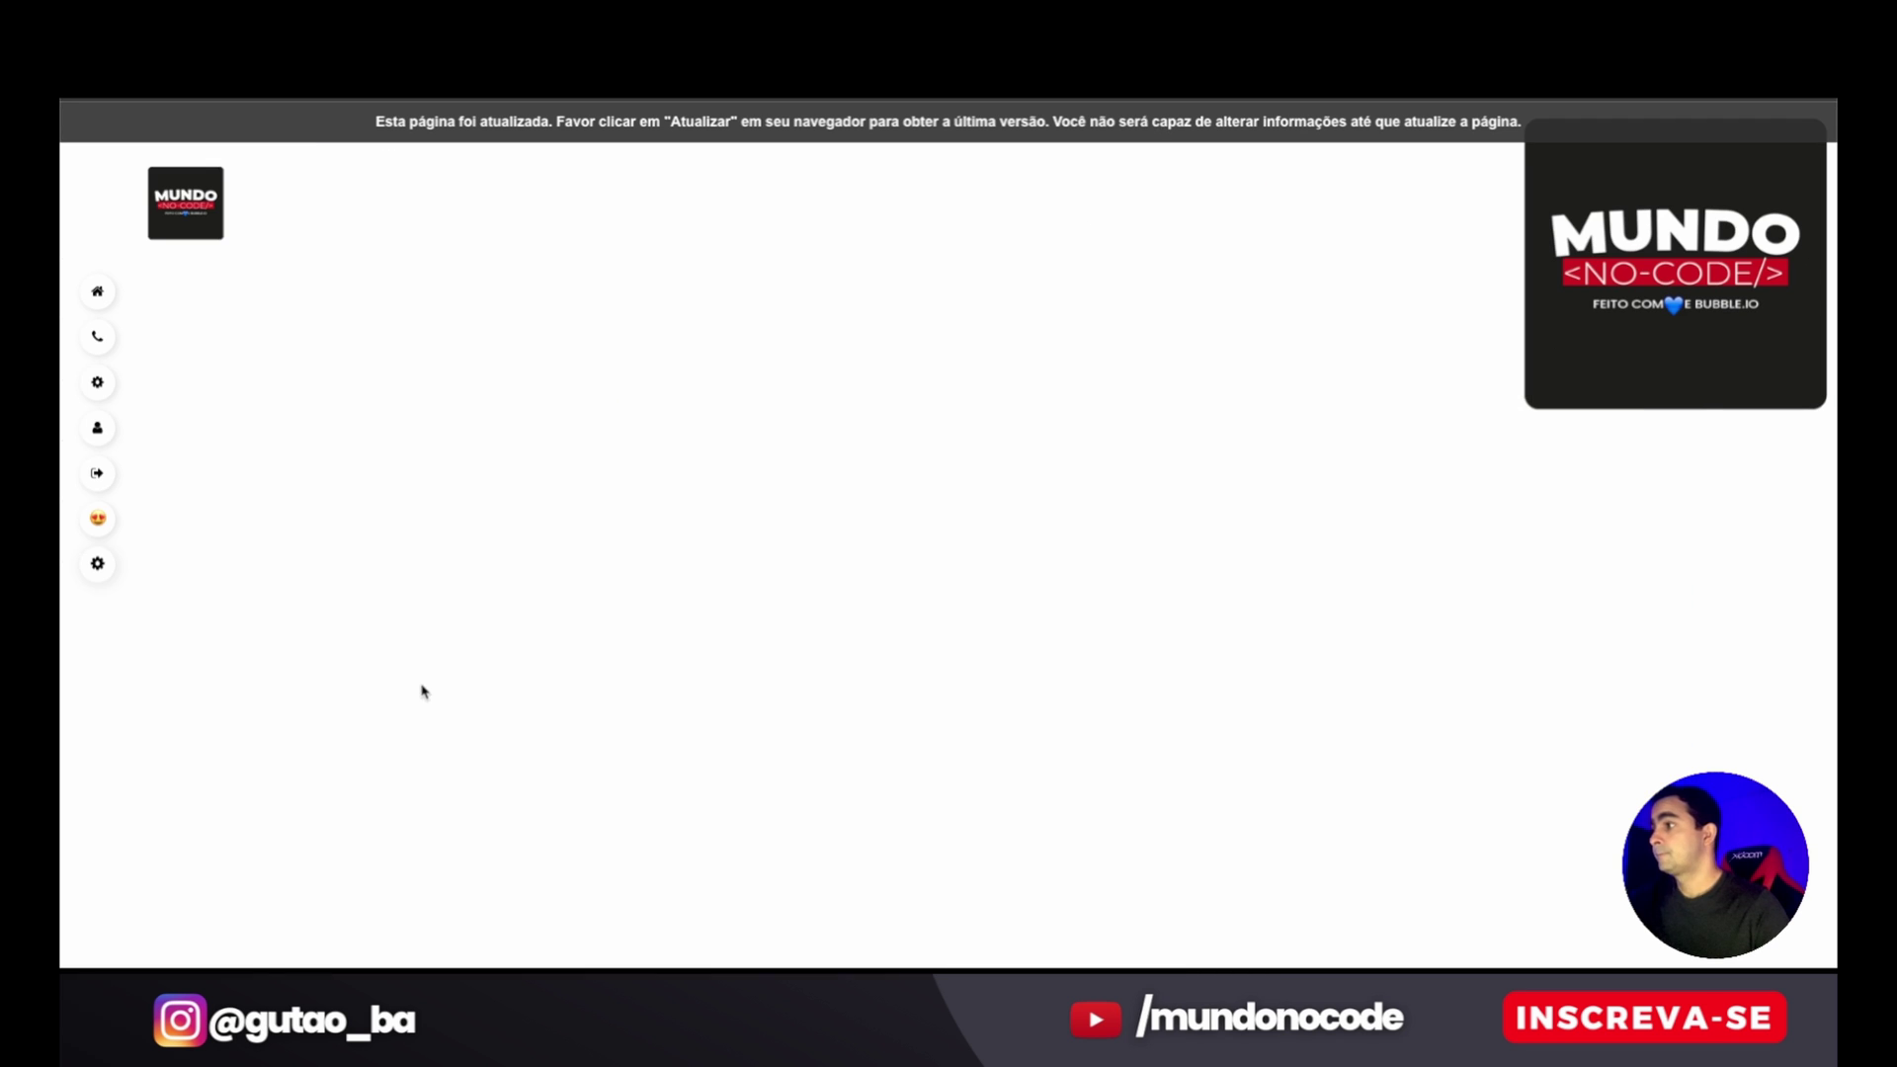
key(F5)
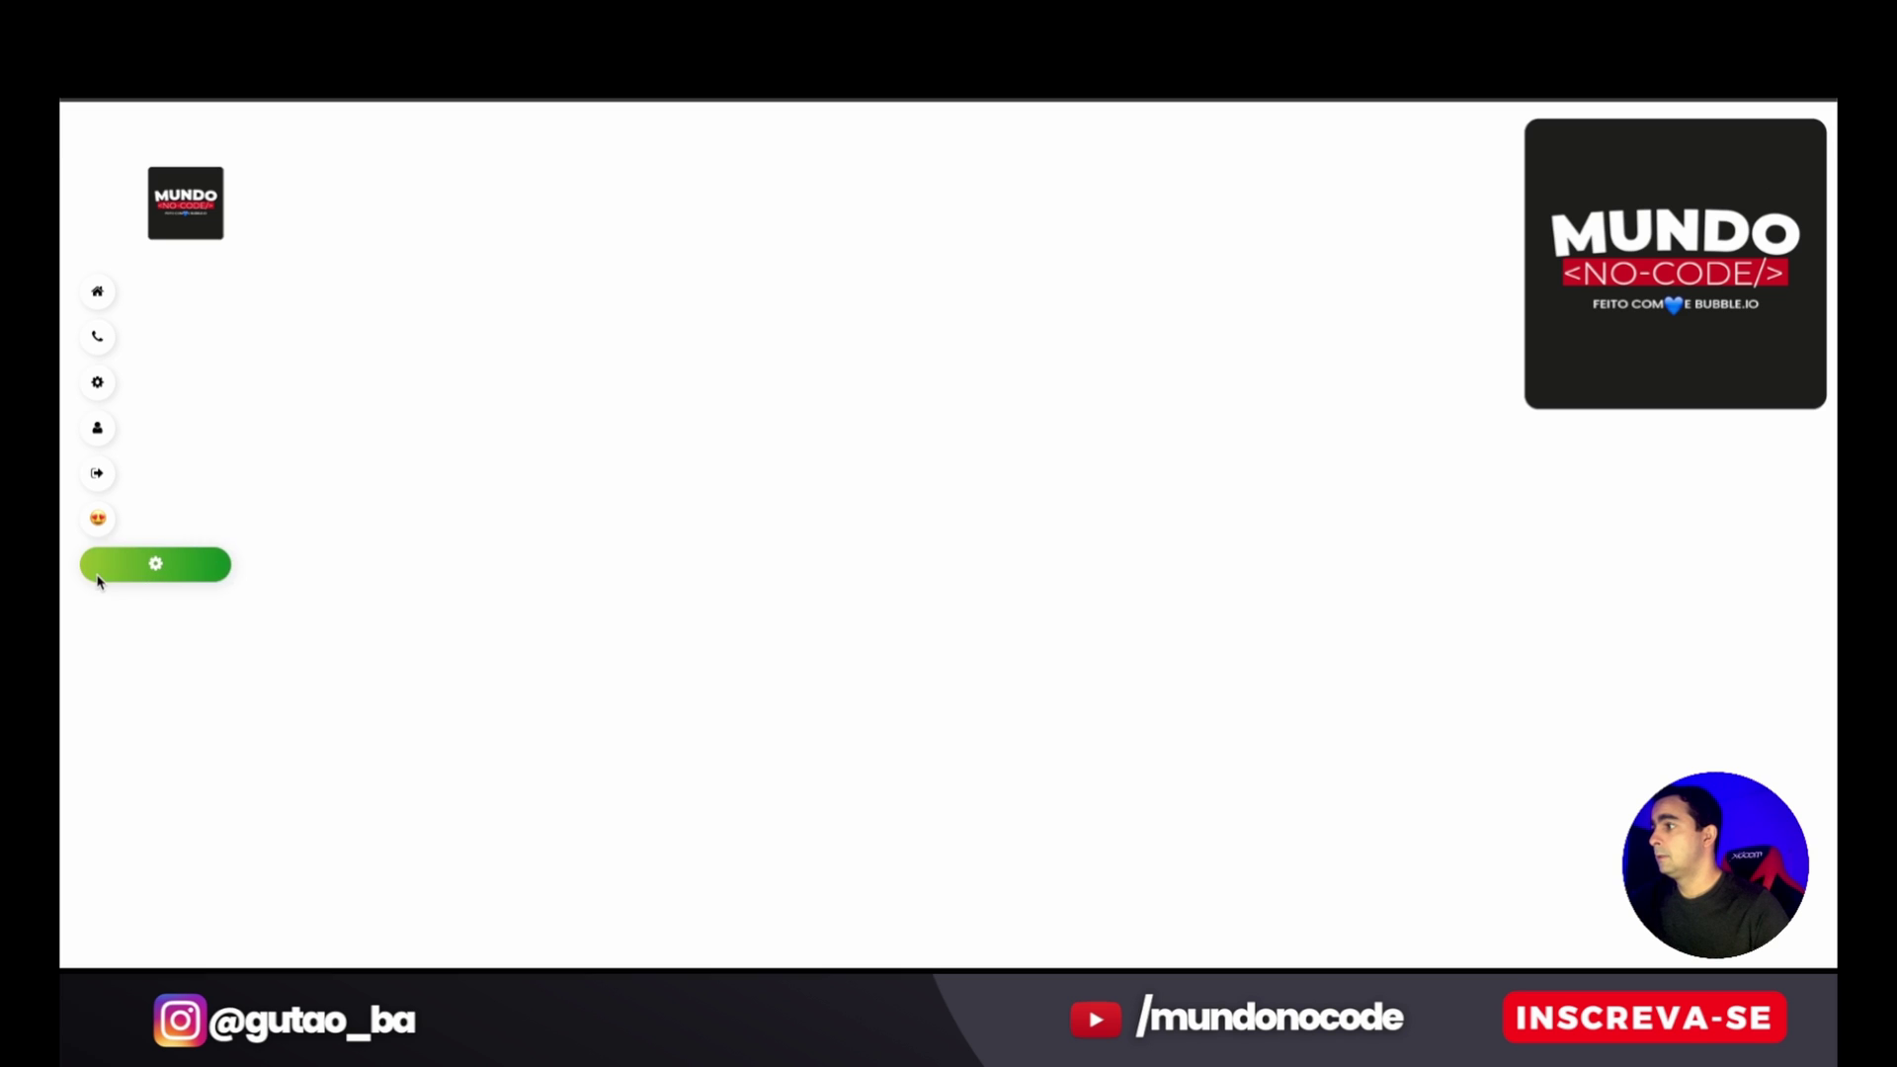